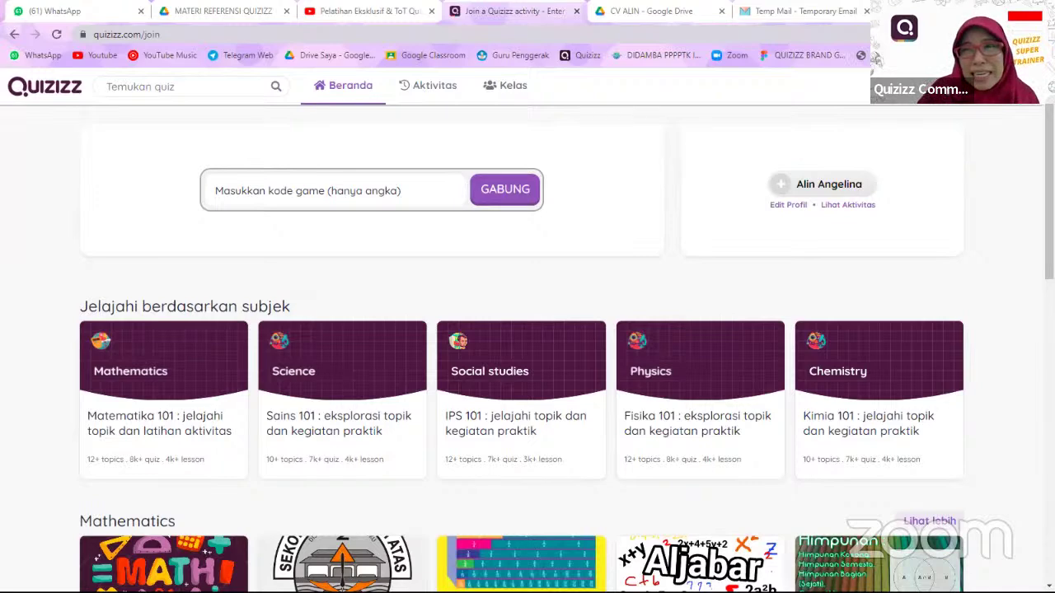
# - Open the Quizizz teacher dashboard in its own tab and compare it with the student join page
pyautogui.click(587, 56)
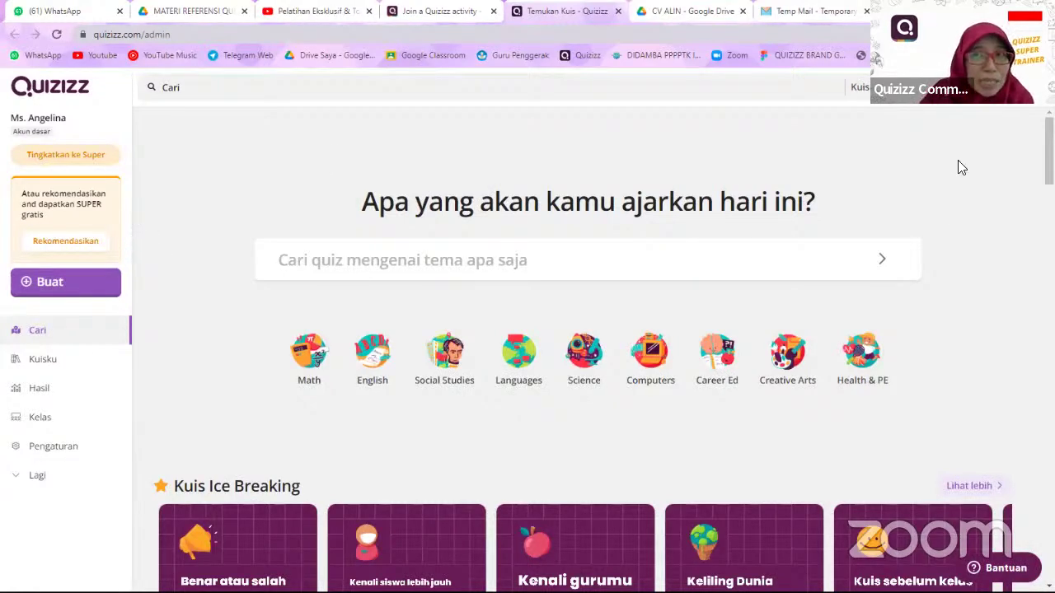
pyautogui.click(439, 10)
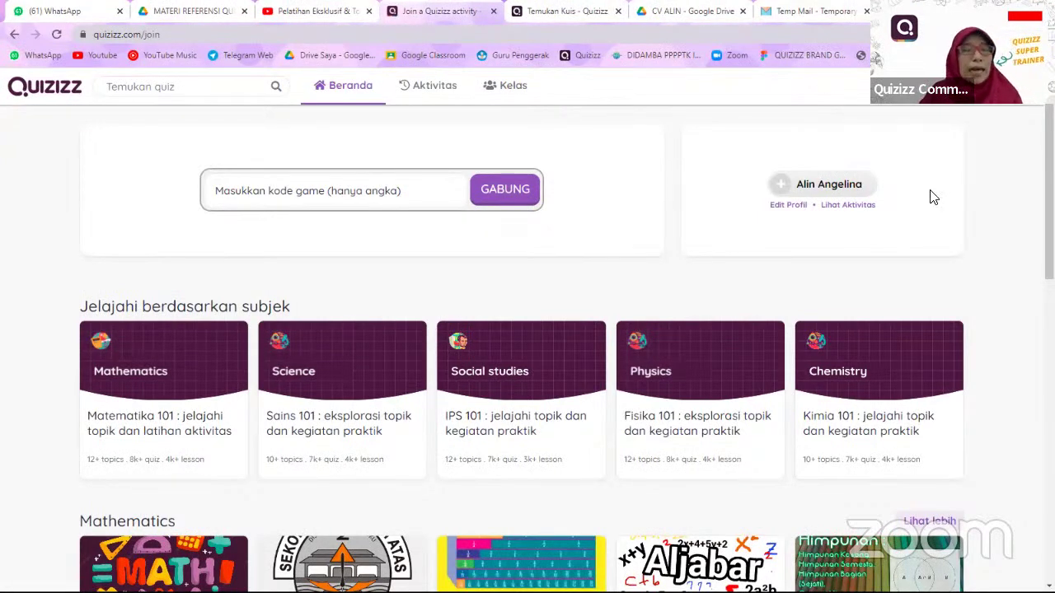
pyautogui.click(567, 17)
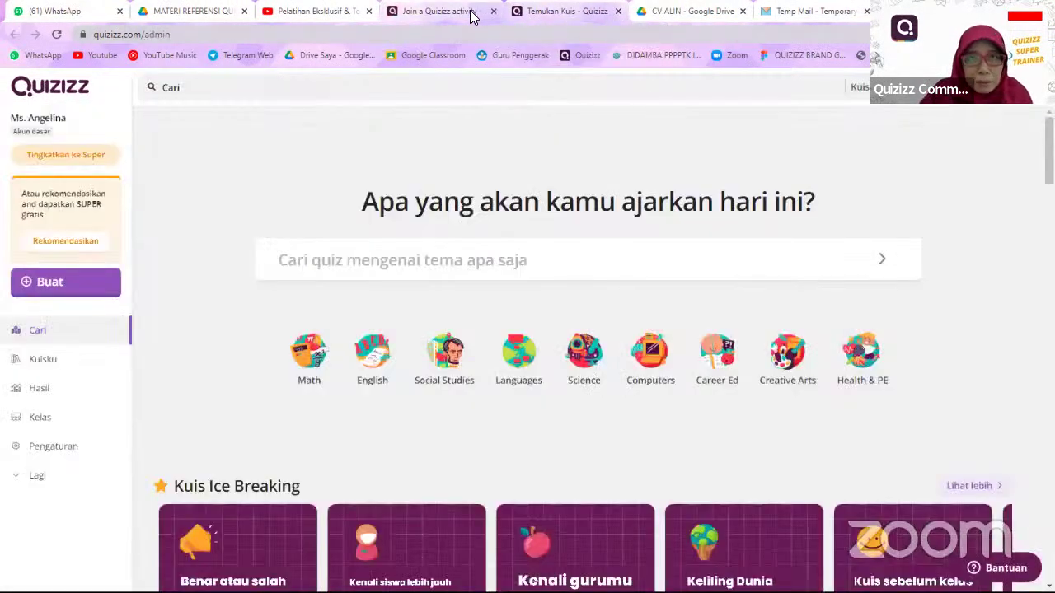
pyautogui.click(421, 12)
pyautogui.click(558, 18)
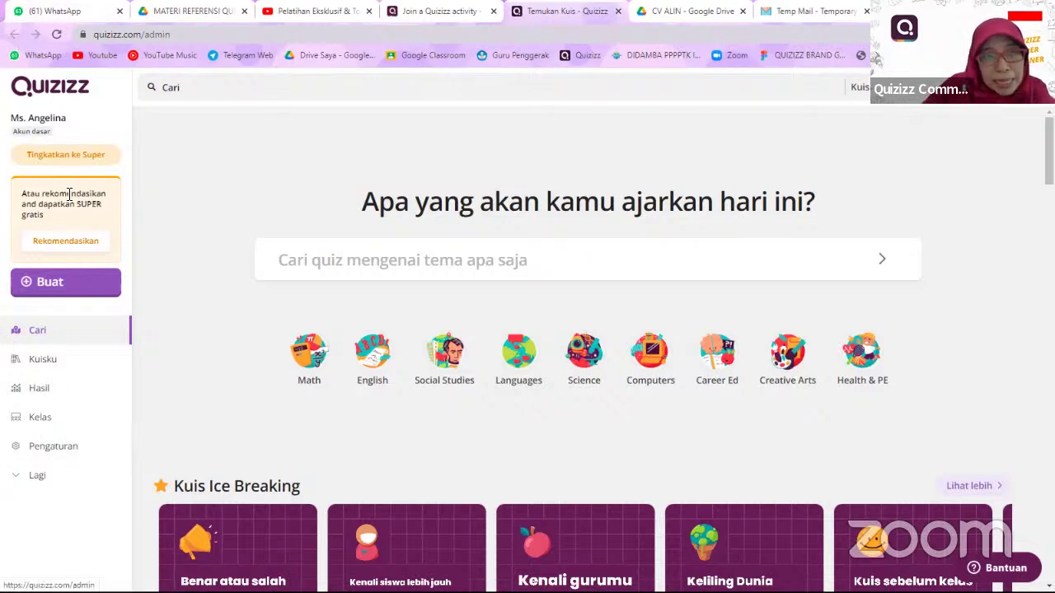
# - Open the account settings and examine the languages offered for the preferred interface language
pyautogui.click(61, 453)
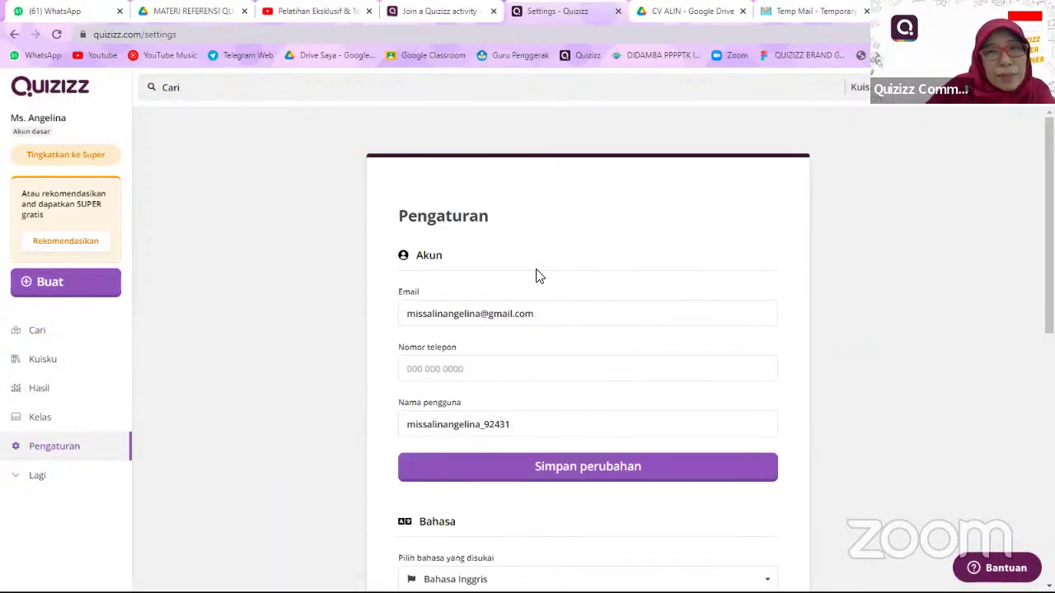
pyautogui.scroll(-4, 535, 276)
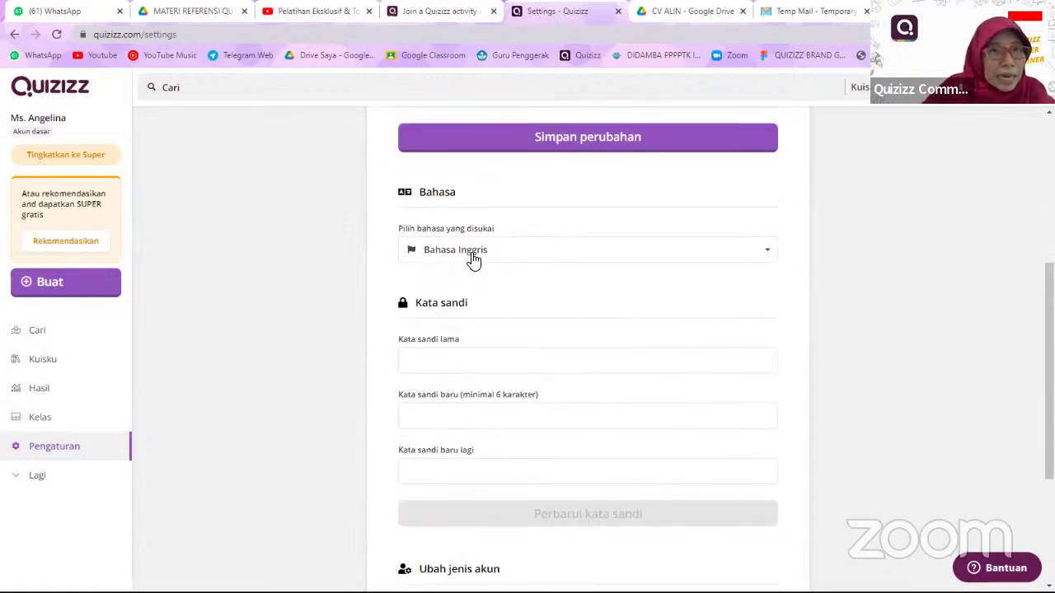
pyautogui.click(765, 259)
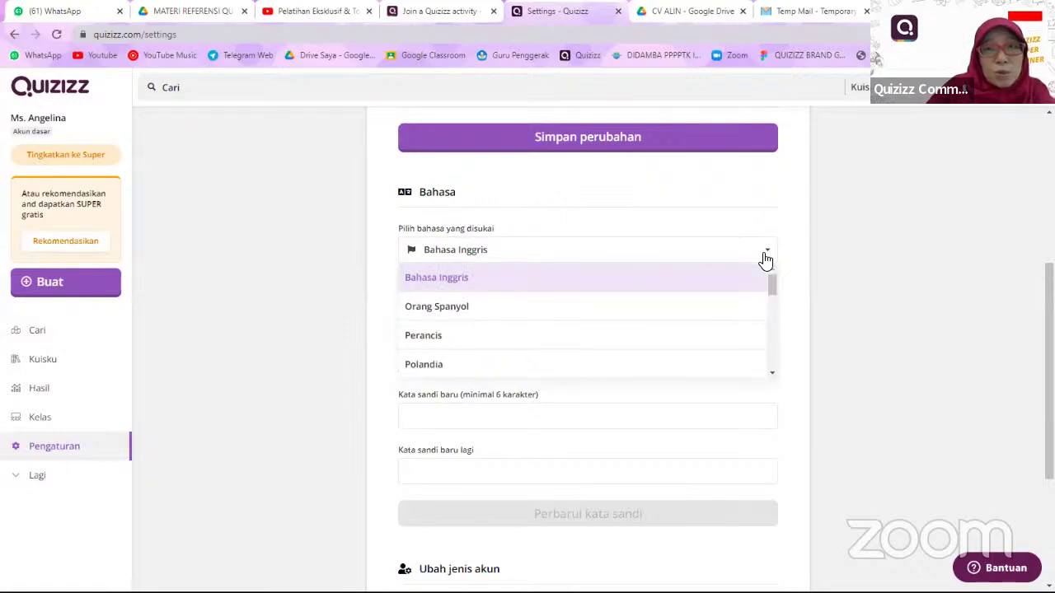
pyautogui.scroll(-1, 553, 293)
pyautogui.scroll(-1, 552, 293)
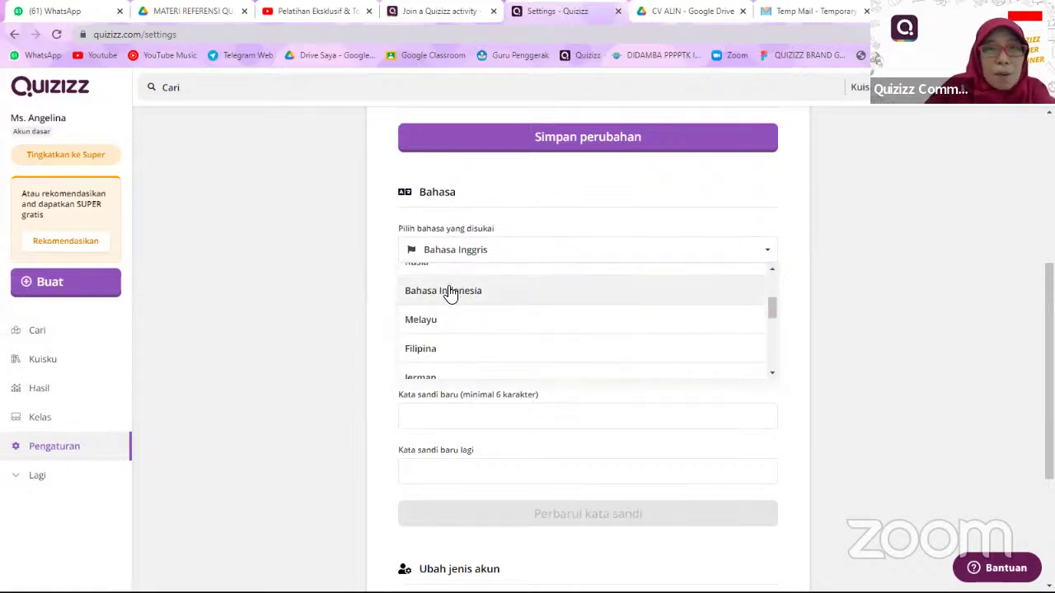
pyautogui.scroll(3, 453, 290)
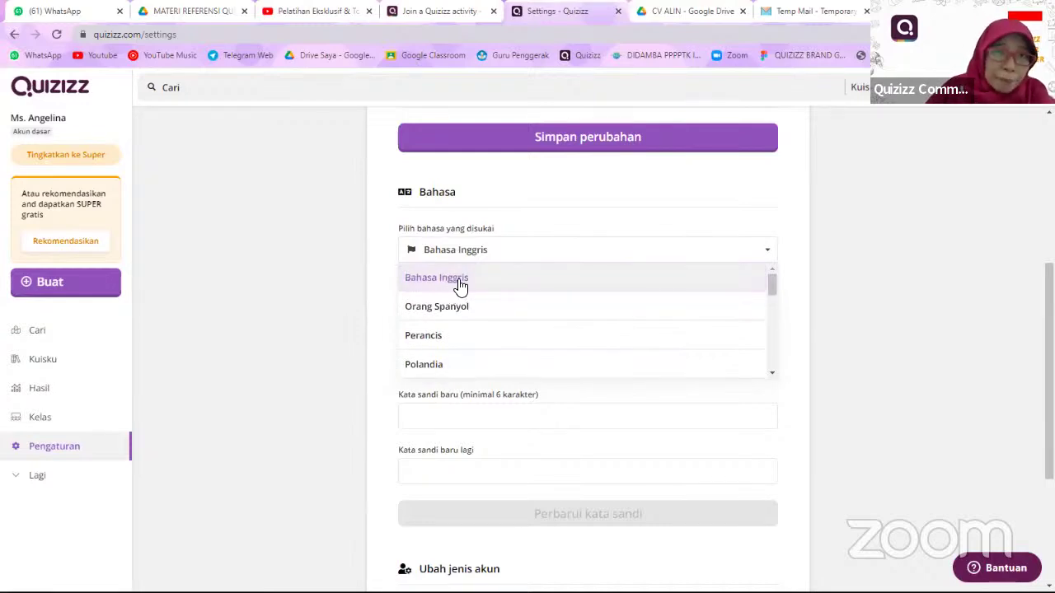
pyautogui.scroll(-3, 460, 286)
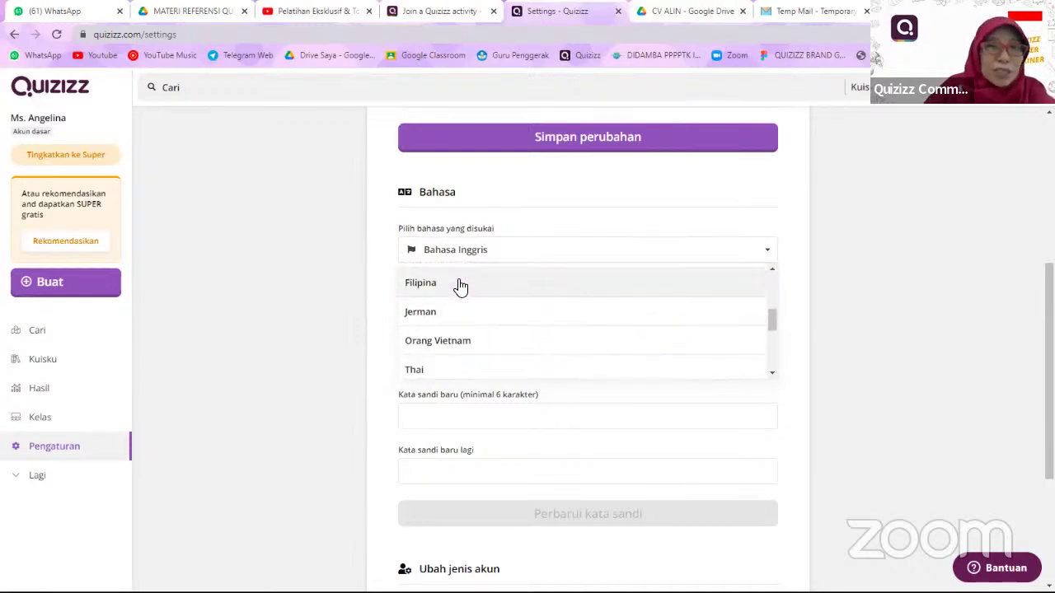
pyautogui.scroll(-3, 457, 286)
pyautogui.scroll(5, 445, 286)
pyautogui.scroll(1, 433, 285)
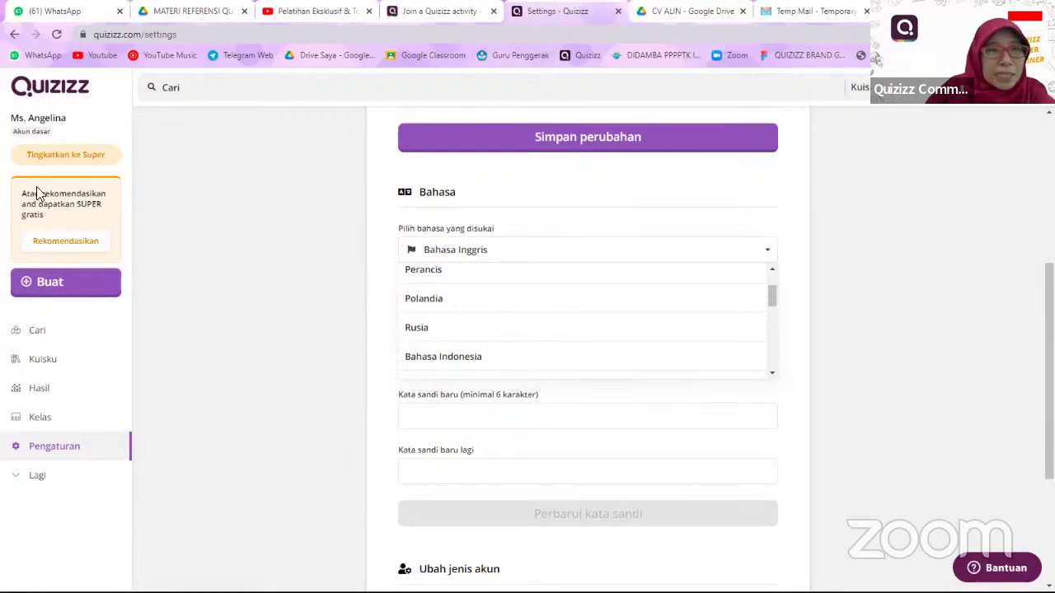
pyautogui.scroll(2, 474, 320)
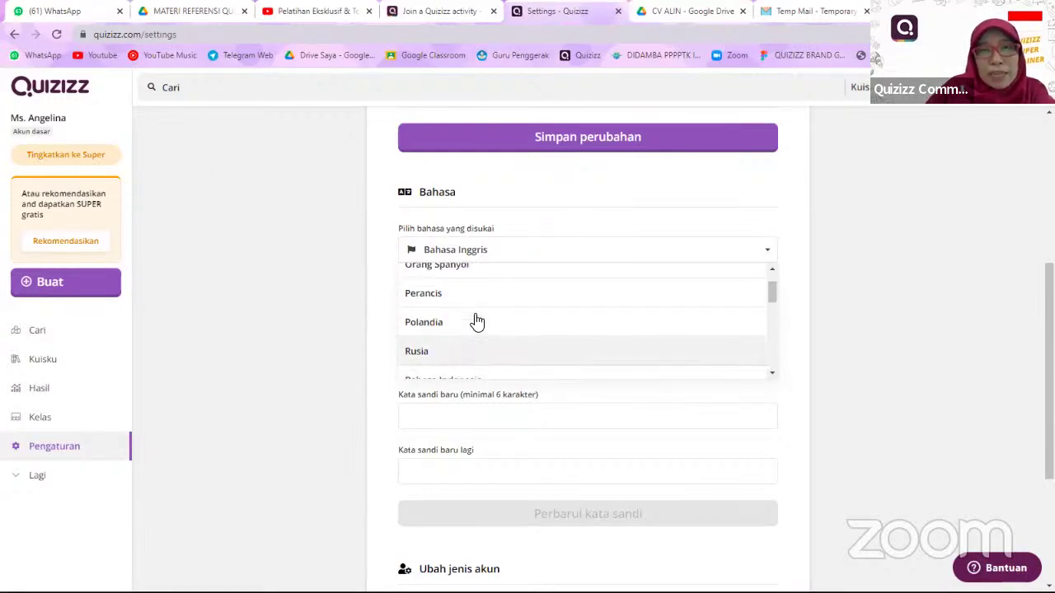
pyautogui.scroll(-2, 477, 322)
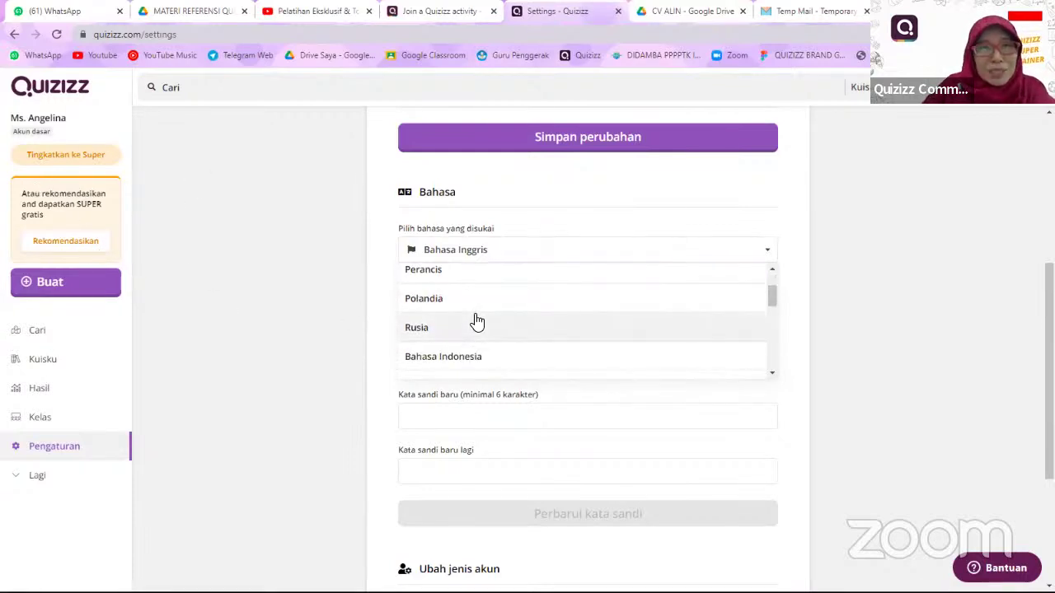
pyautogui.scroll(-2, 476, 322)
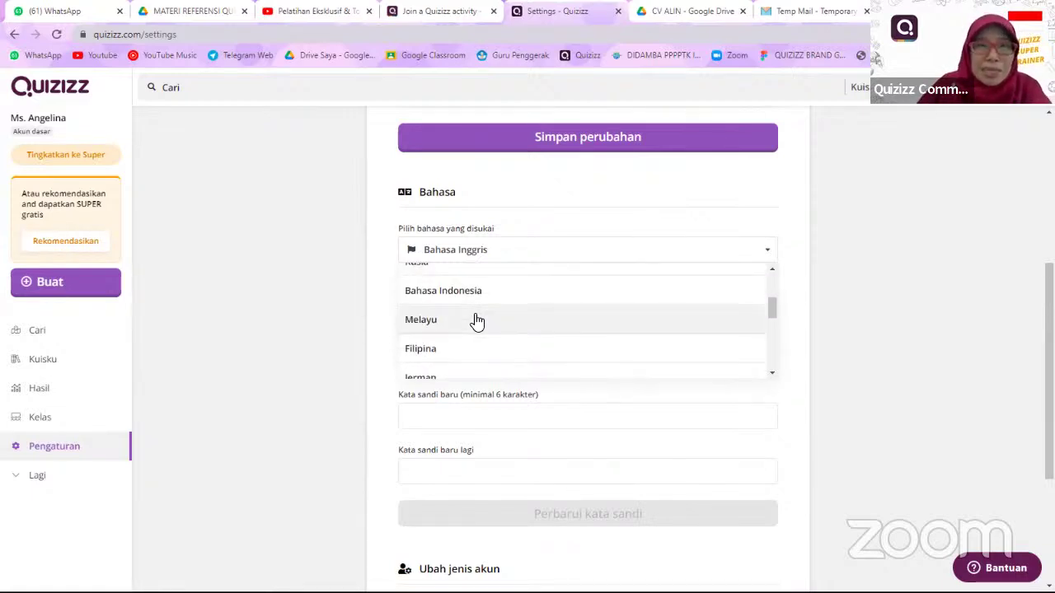
pyautogui.scroll(5, 475, 322)
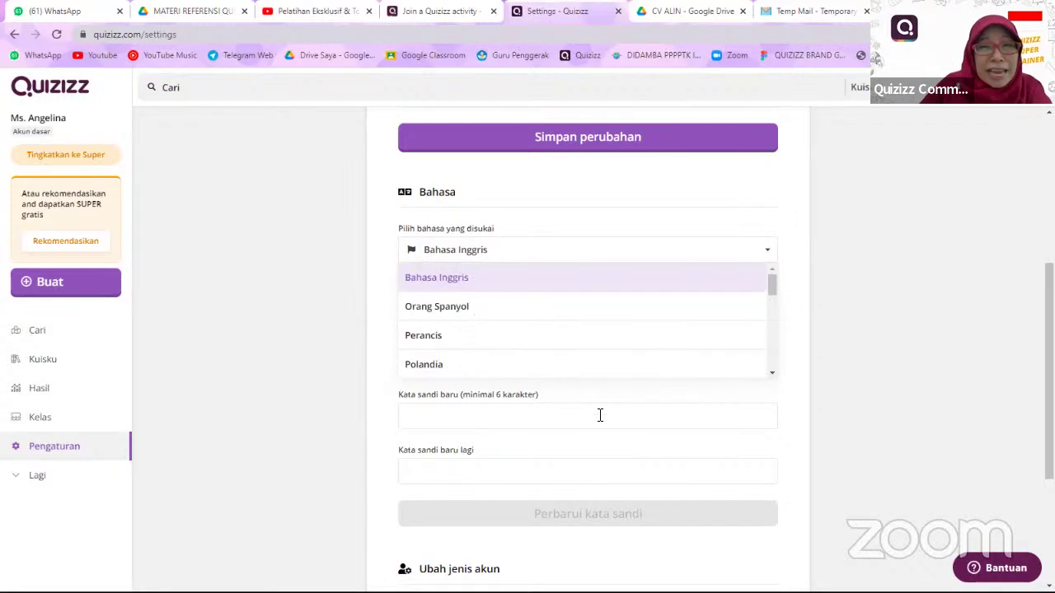
# - Review the account details, password, account type and account deletion settings, closing the language list without choosing another language
pyautogui.scroll(-2, 601, 415)
pyautogui.scroll(-1, 600, 419)
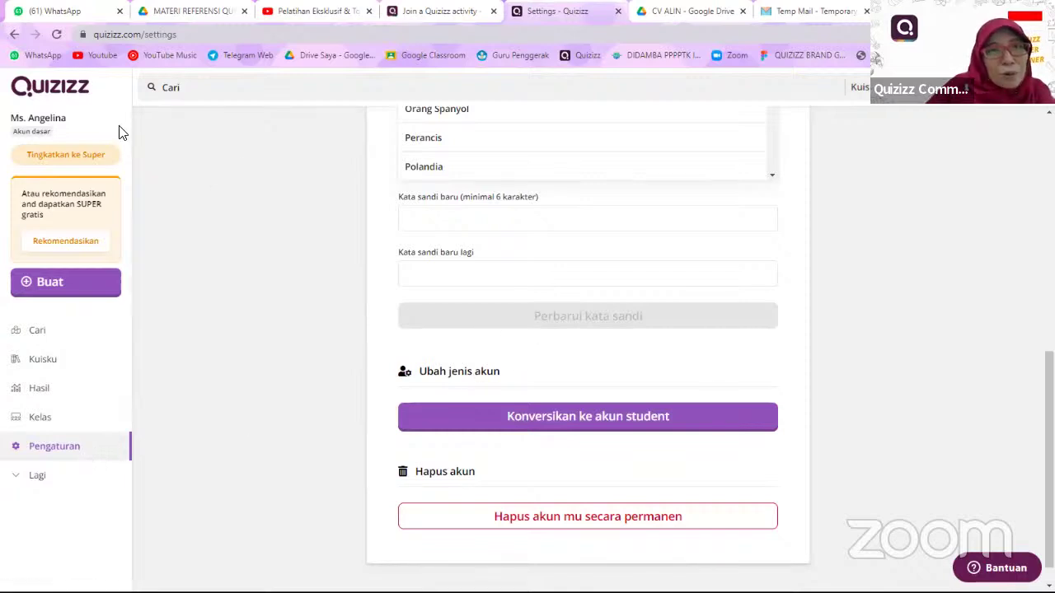
pyautogui.scroll(-1, 486, 250)
pyautogui.scroll(-1, 486, 249)
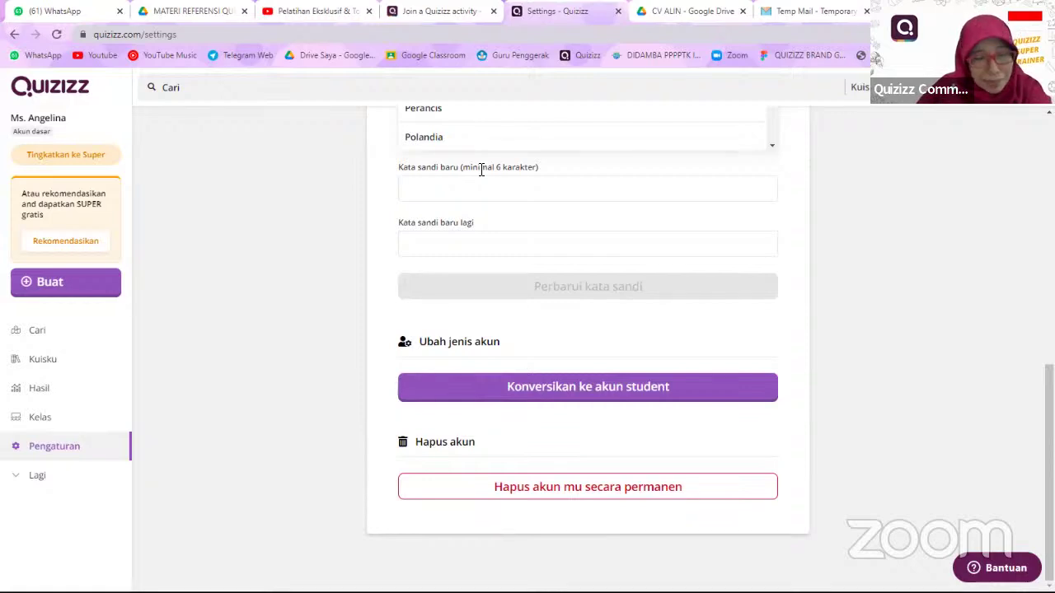
pyautogui.scroll(4, 454, 247)
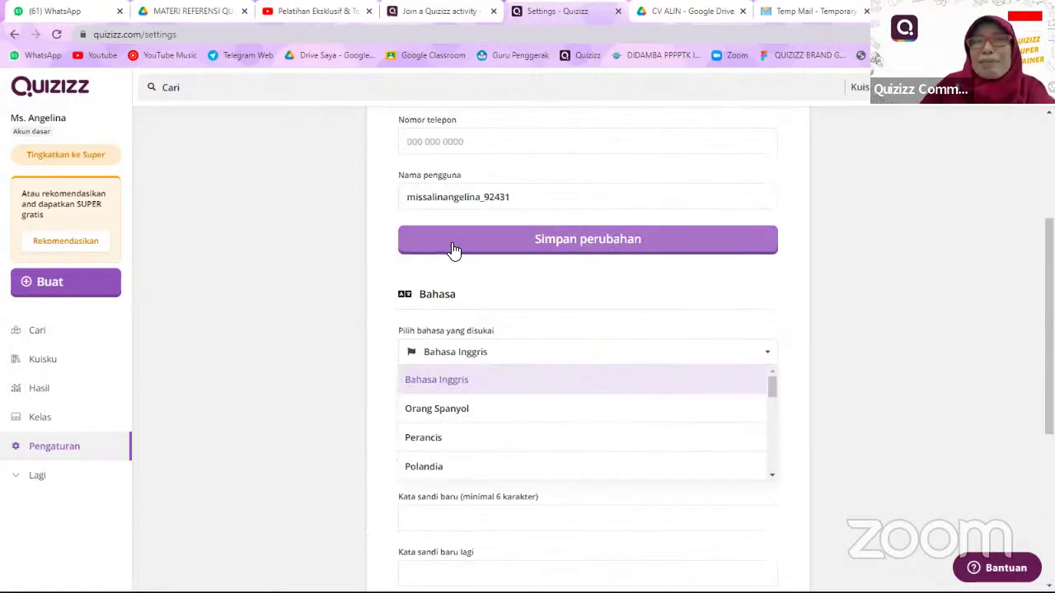
pyautogui.scroll(3, 367, 288)
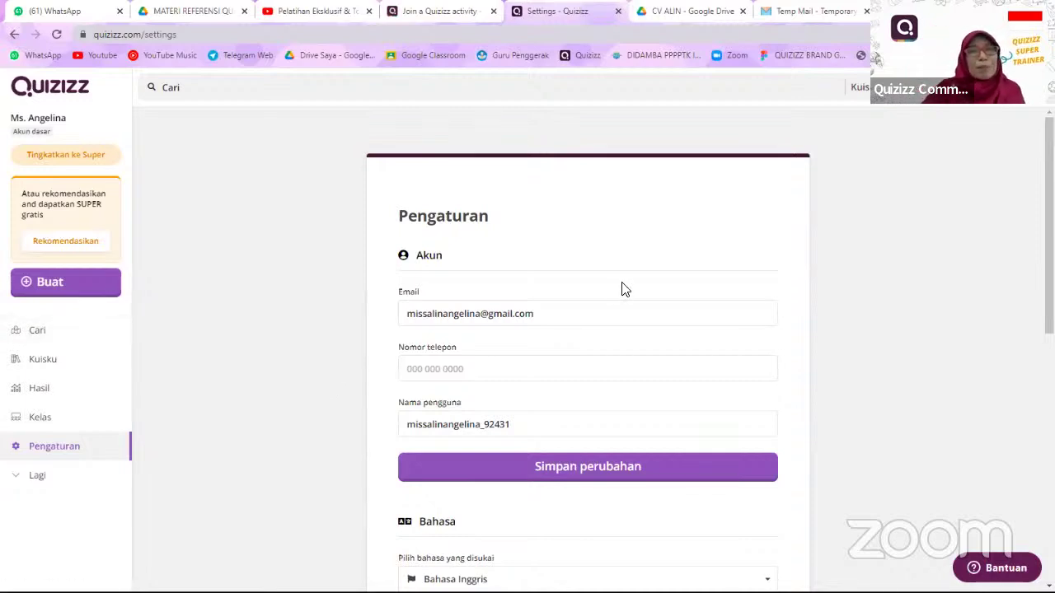
pyautogui.scroll(-1, 606, 293)
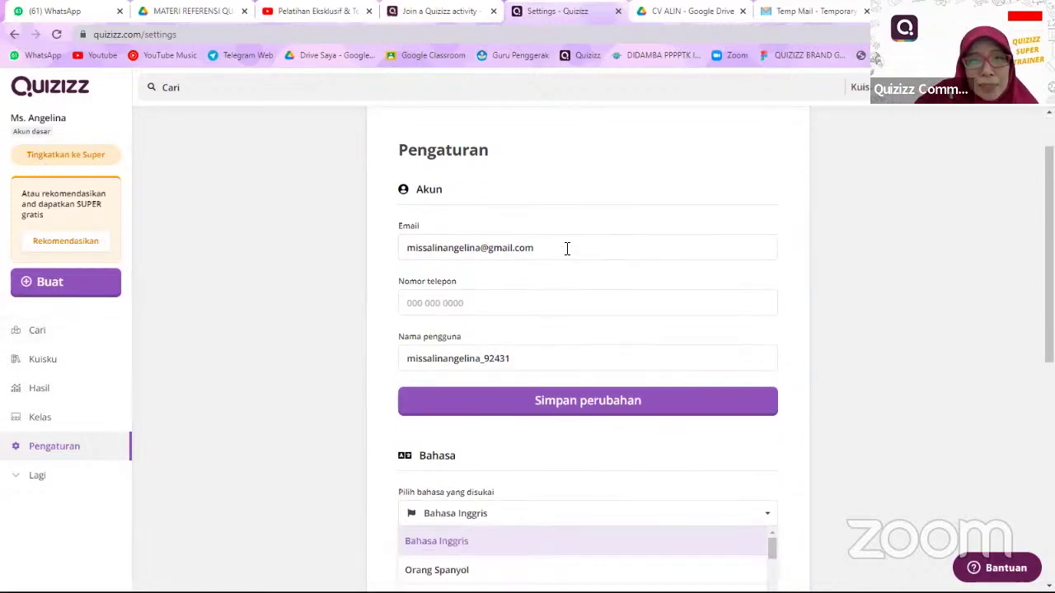
pyautogui.scroll(-1, 607, 344)
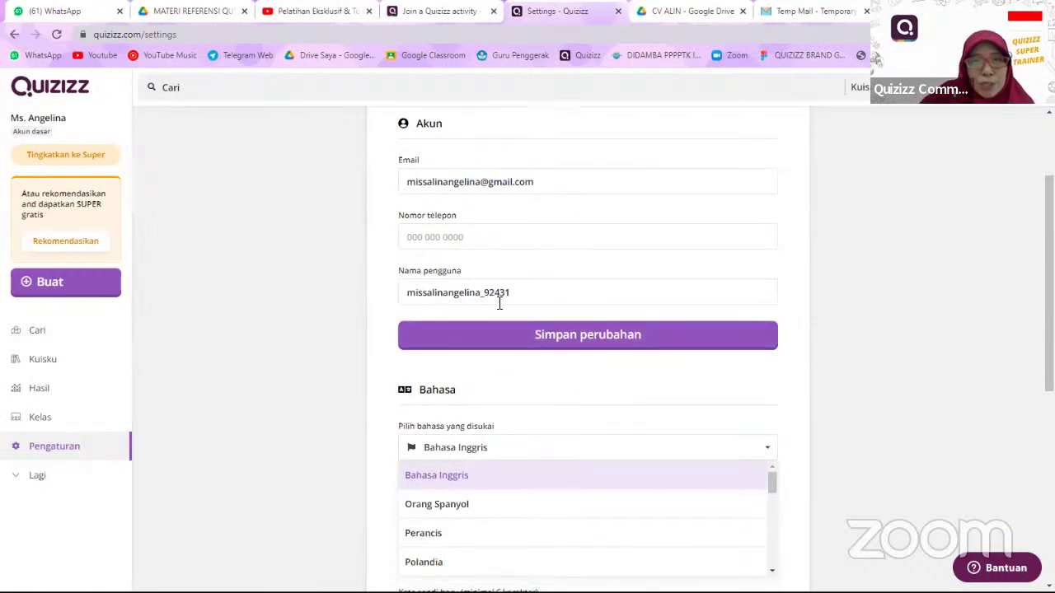
pyautogui.scroll(-5, 692, 400)
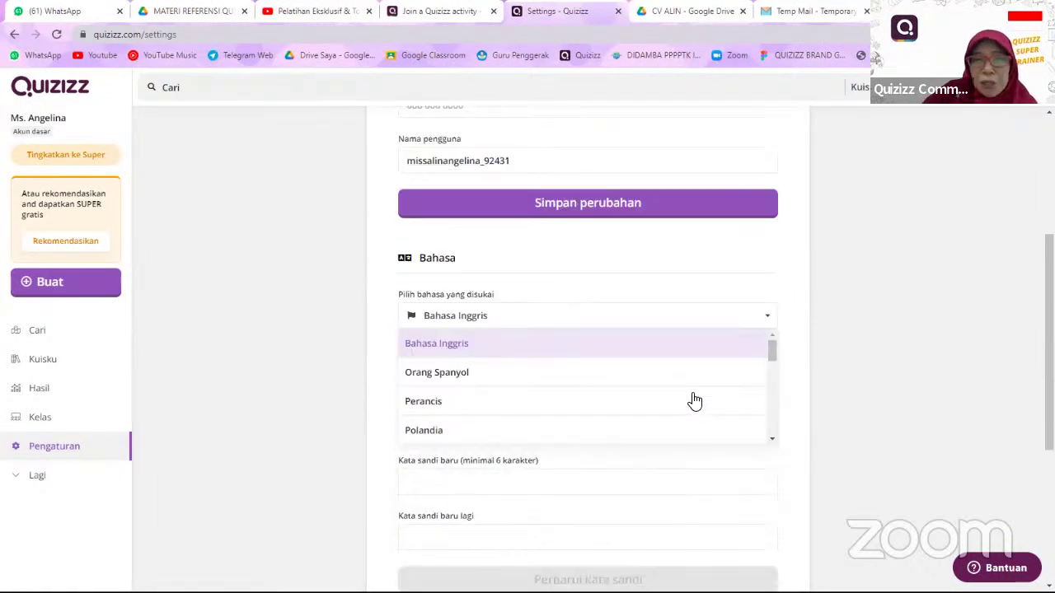
pyautogui.scroll(2, 604, 381)
pyautogui.scroll(2, 604, 381)
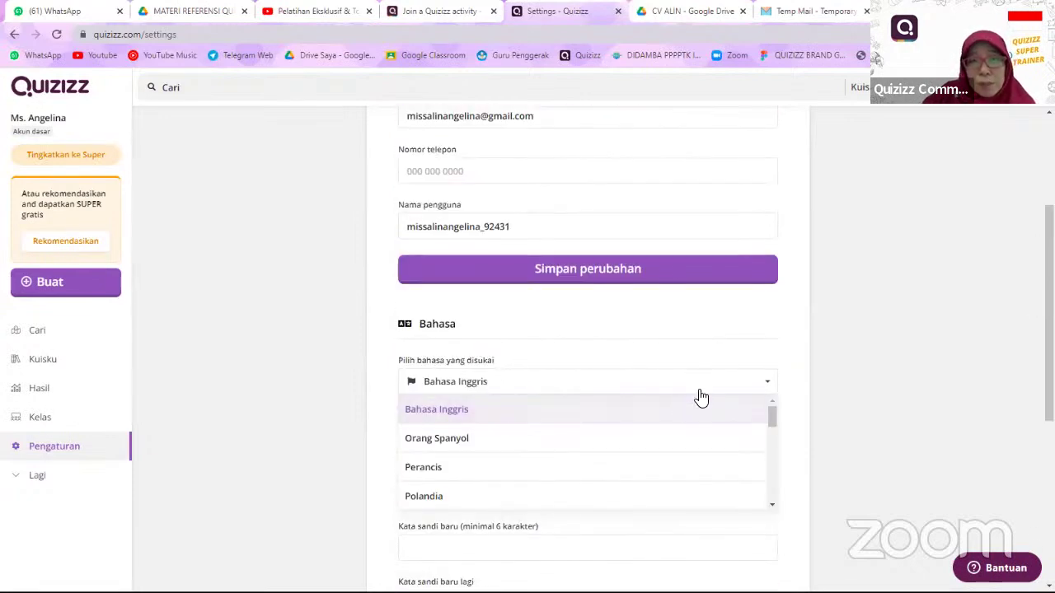
pyautogui.click(750, 398)
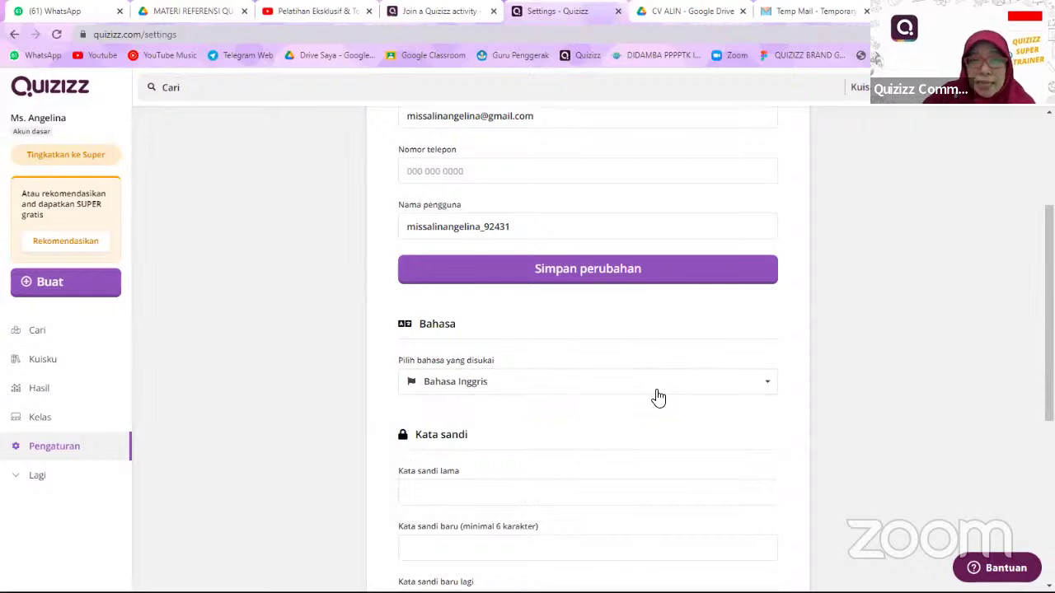
pyautogui.scroll(-5, 654, 401)
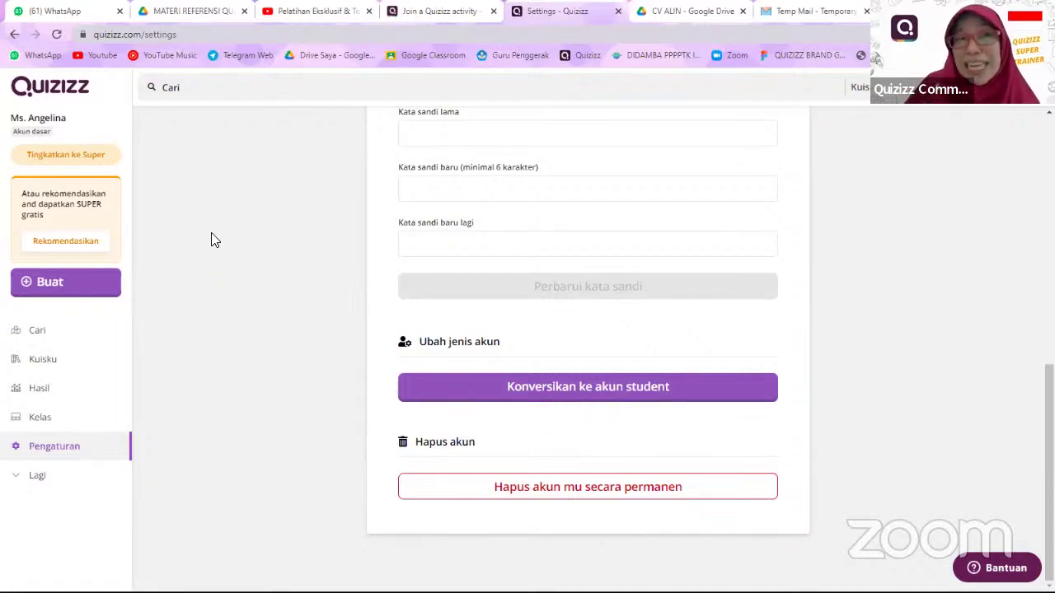
# - Open the teacher profile and upload the Twibbon SUPER TRAINER image from the Downloads folder as the profile picture
pyautogui.click(46, 123)
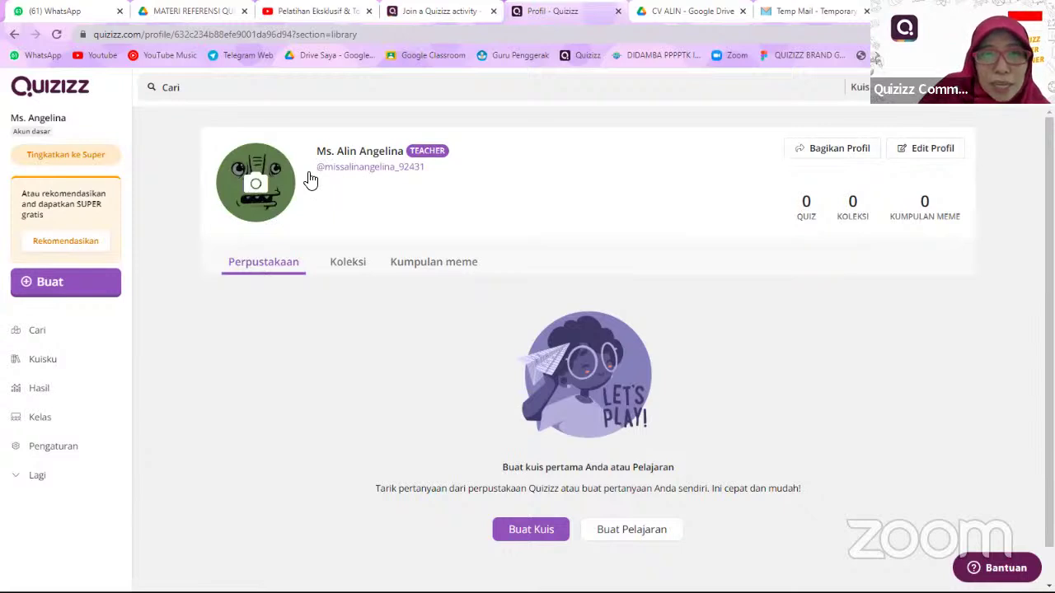
pyautogui.click(263, 183)
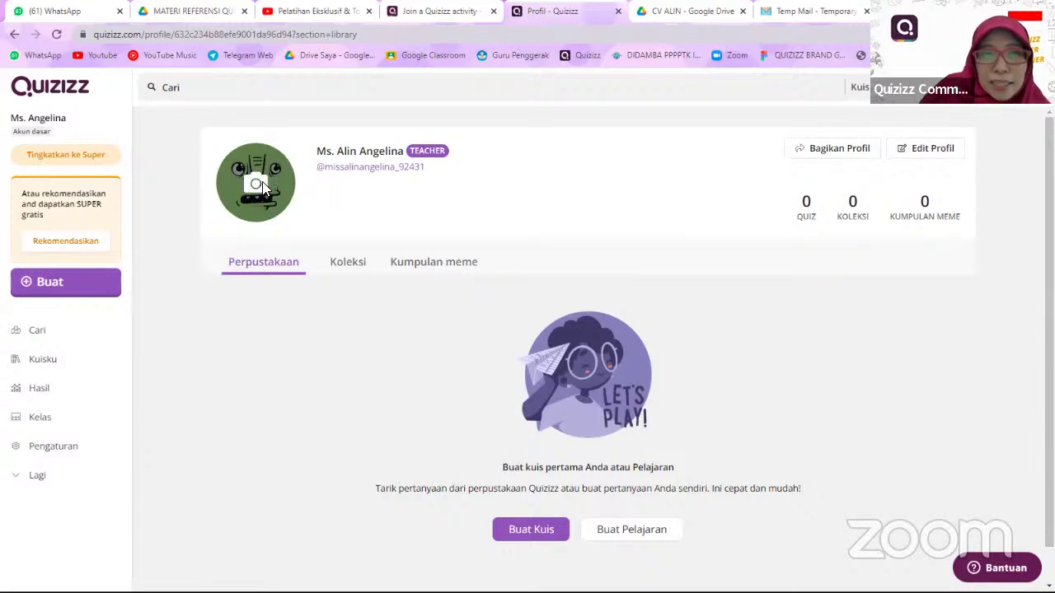
pyautogui.scroll(2, 87, 231)
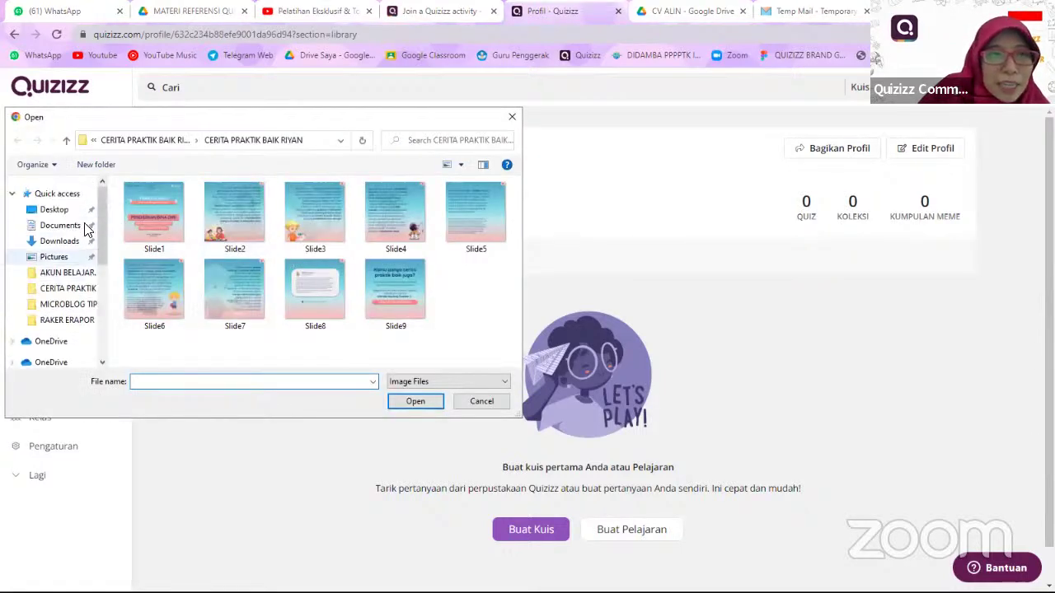
pyautogui.click(72, 241)
pyautogui.scroll(-10, 241, 259)
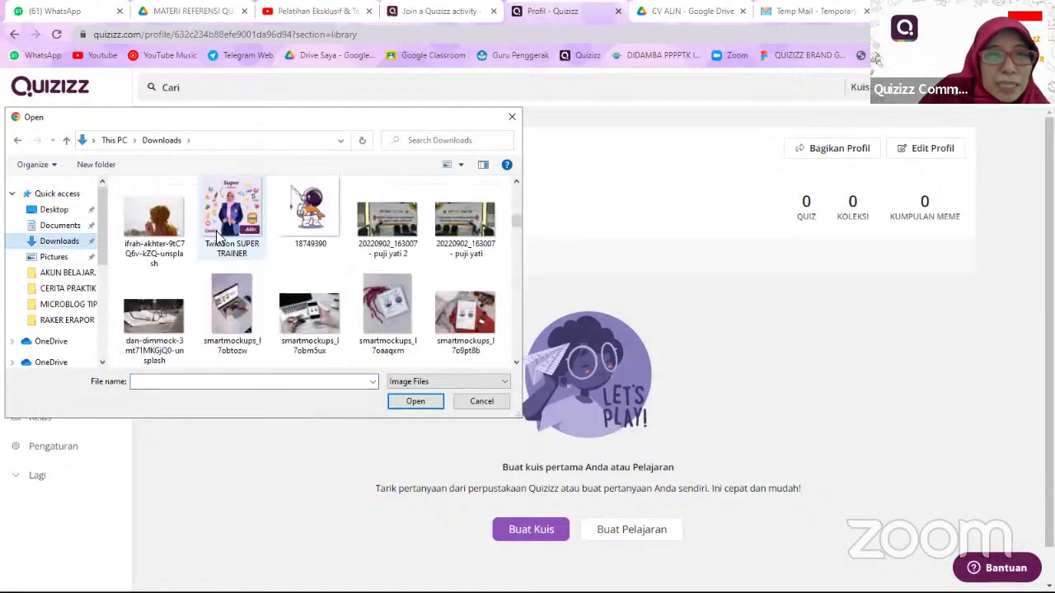
pyautogui.click(220, 223)
pyautogui.click(406, 402)
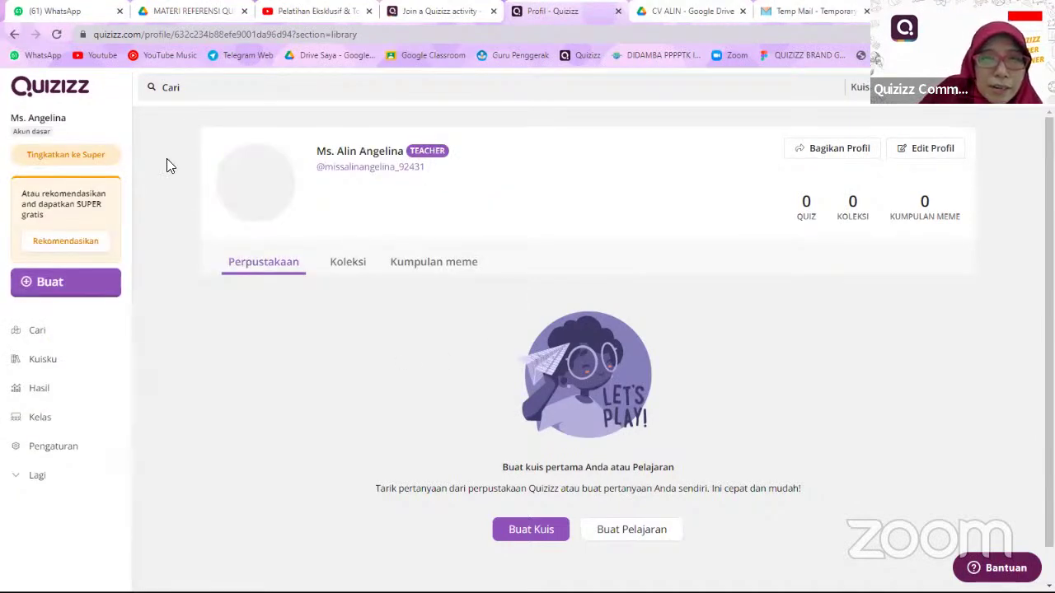
# - Edit the teacher profile with grade 5th and subjects Mathematics, Science and Social Studies, save it, and recheck the saved selections
pyautogui.click(927, 156)
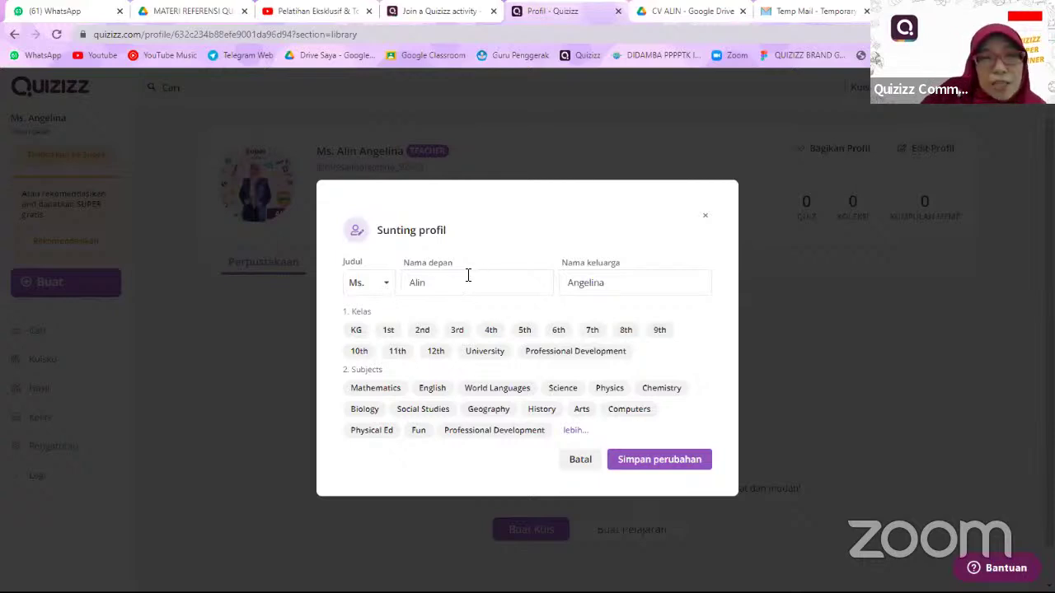
pyautogui.click(455, 281)
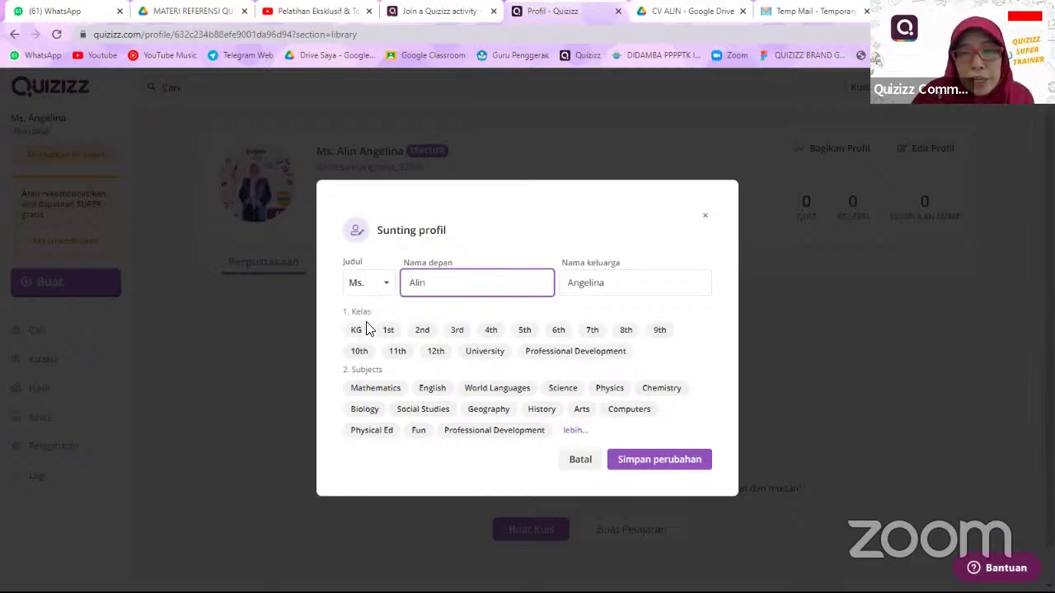
pyautogui.click(526, 331)
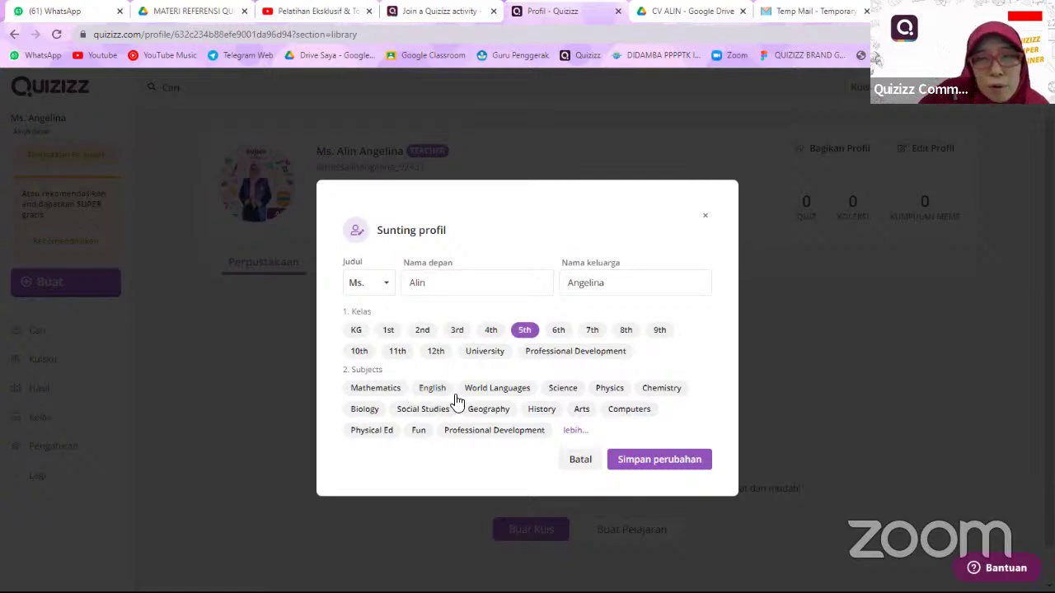
pyautogui.click(391, 395)
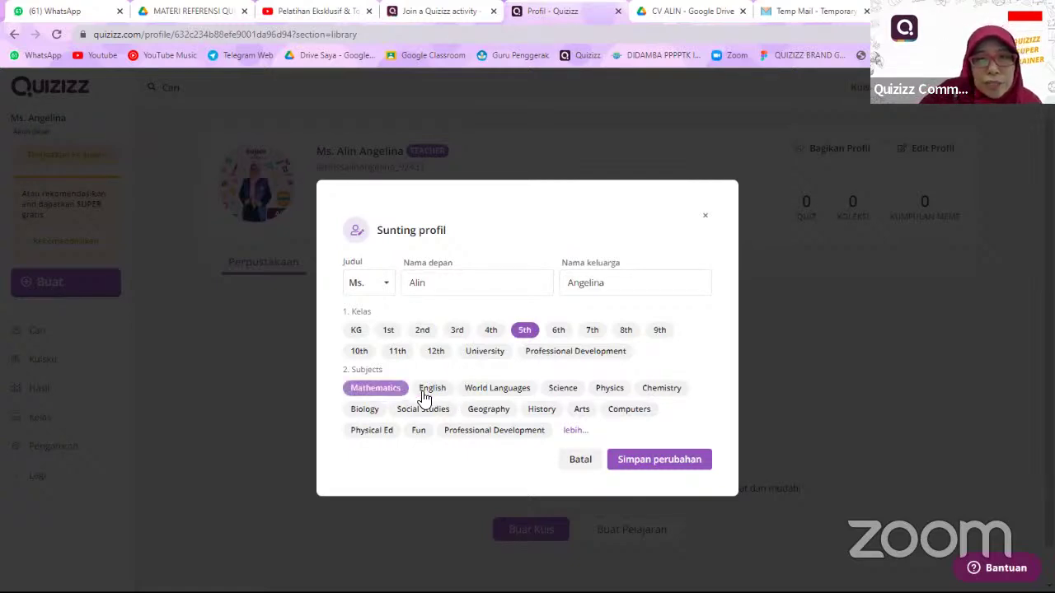
pyautogui.click(564, 391)
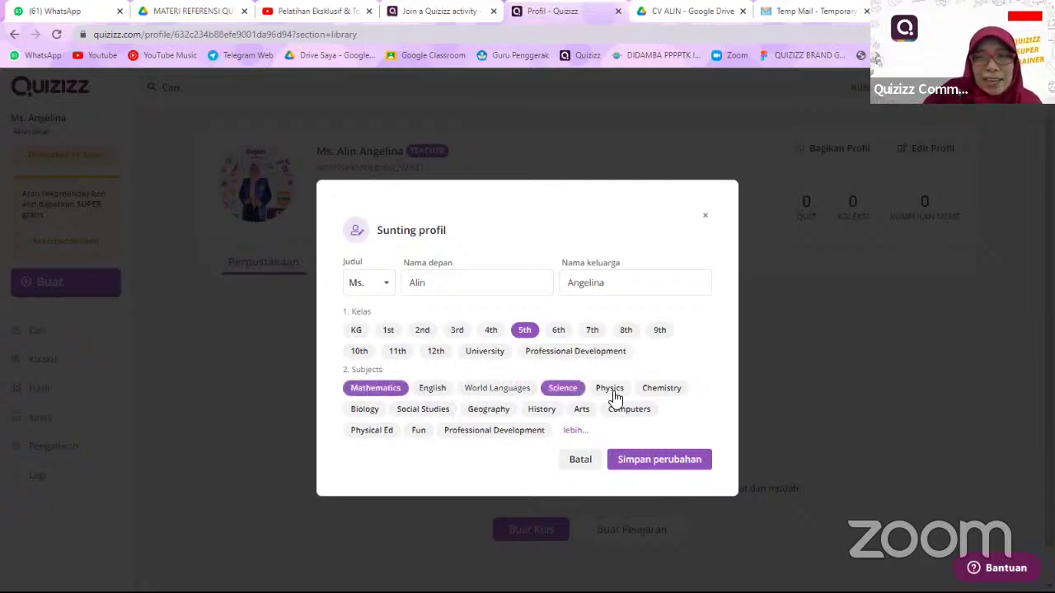
pyautogui.click(436, 416)
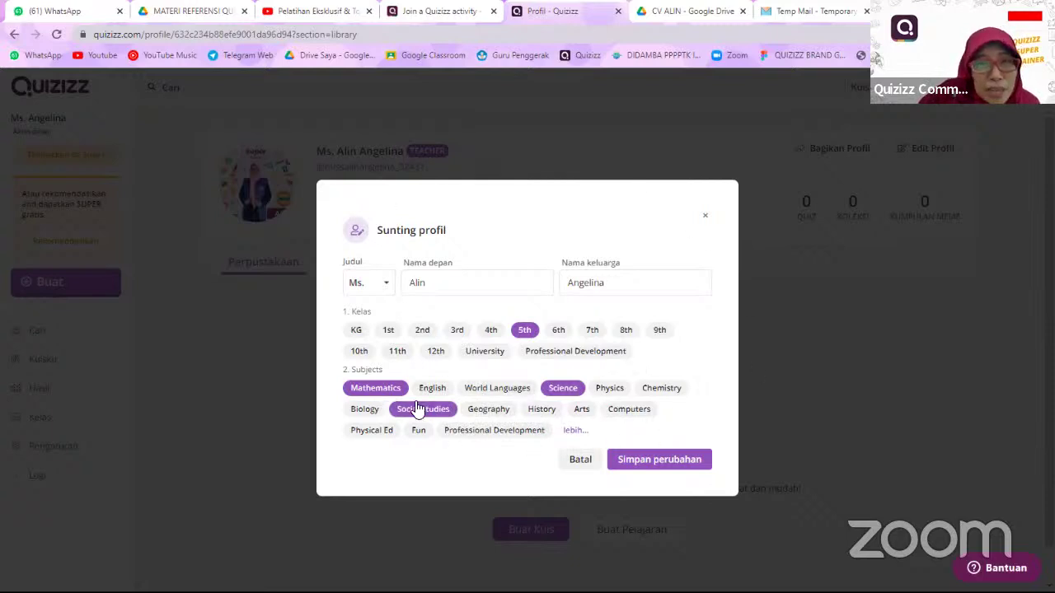
pyautogui.click(651, 461)
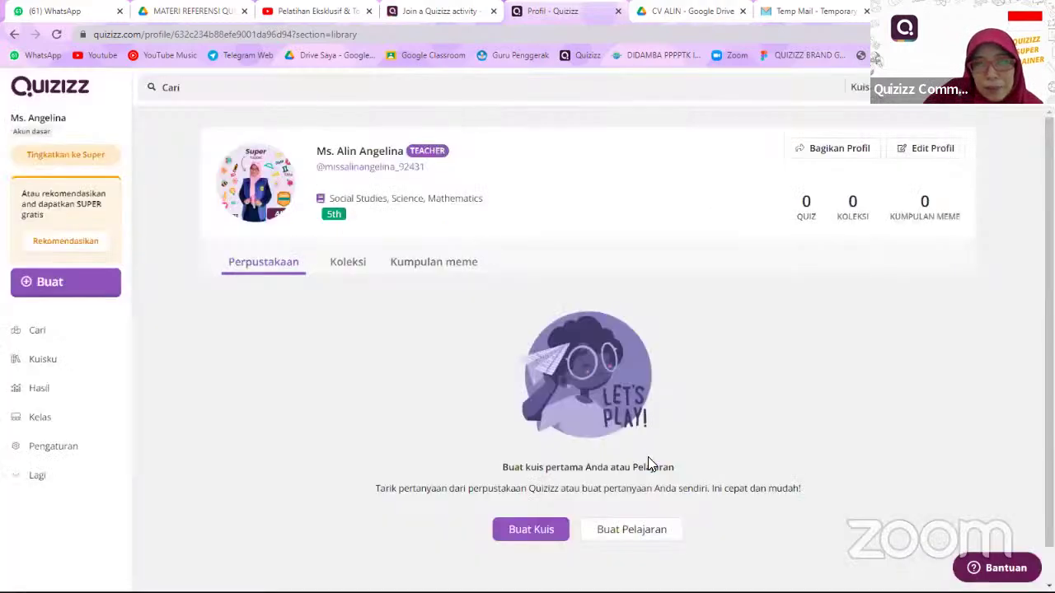
pyautogui.click(927, 149)
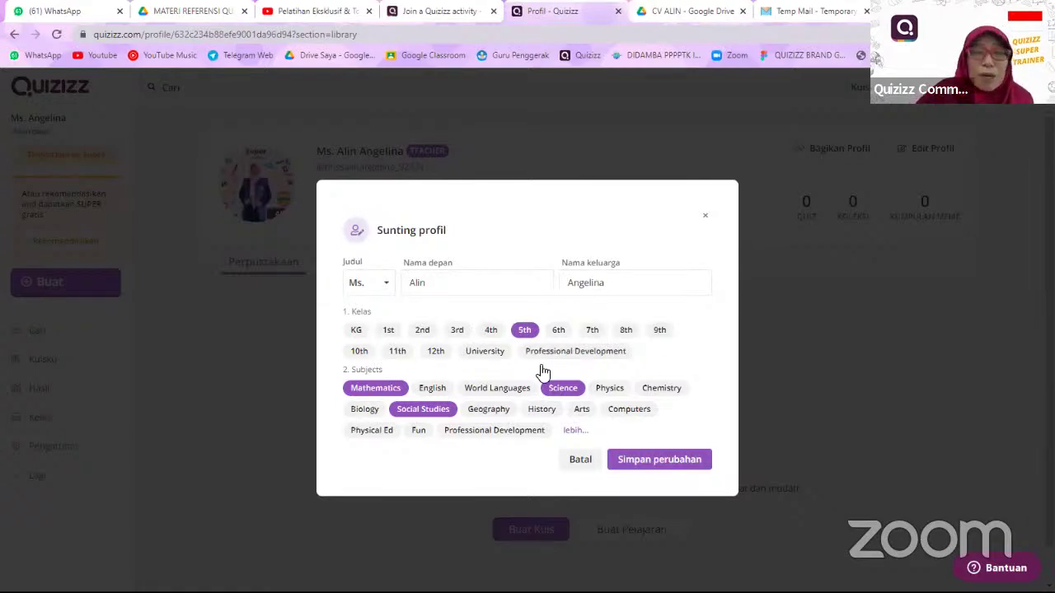
pyautogui.click(651, 464)
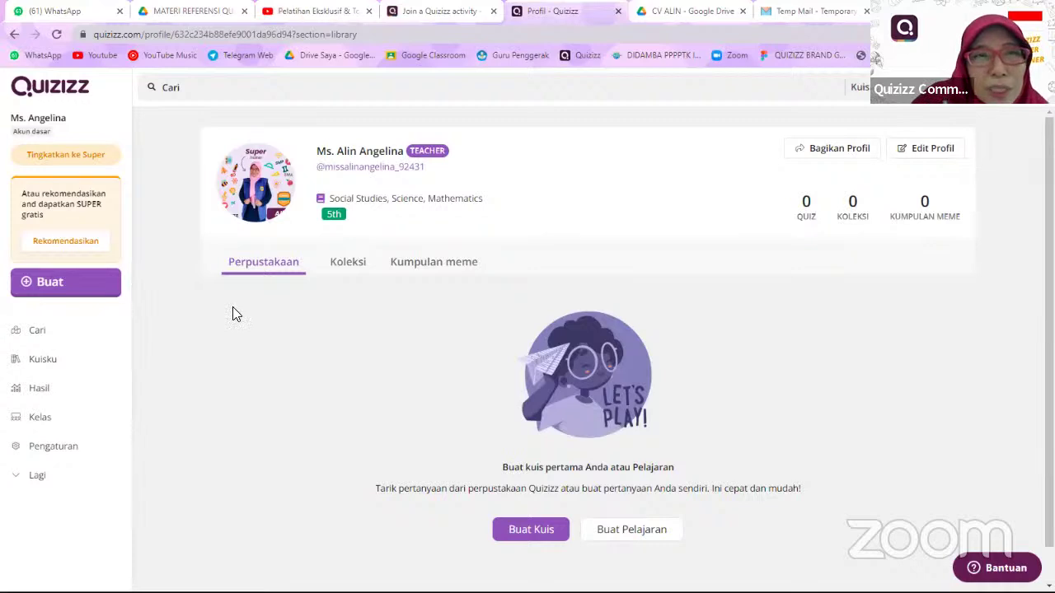
# - Open the Quizizz Super referral program, copy the referral link, and return to the teacher profile page
pyautogui.click(49, 246)
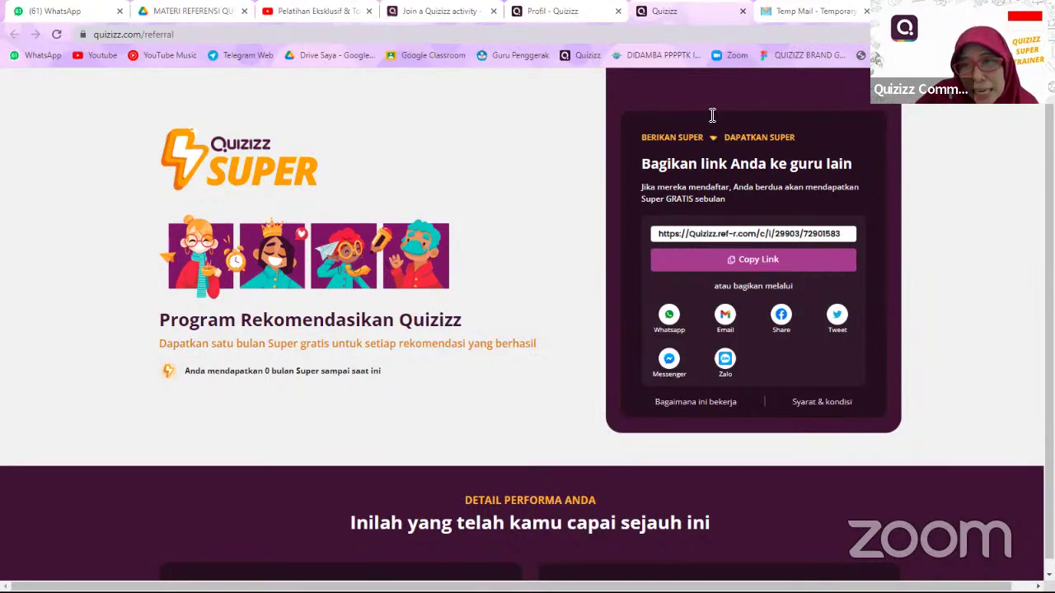
pyautogui.click(727, 270)
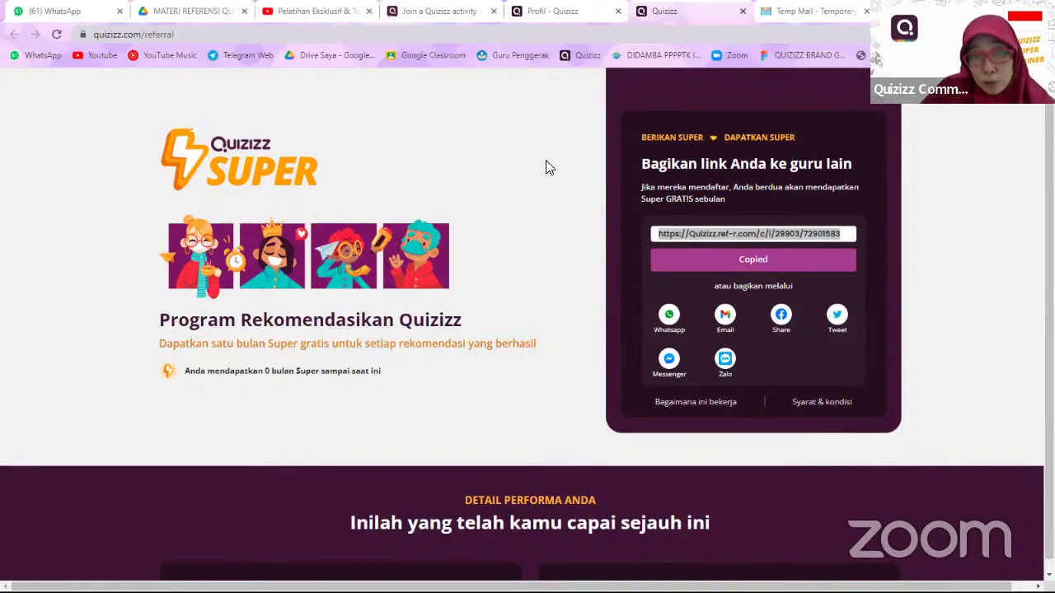
pyautogui.click(431, 12)
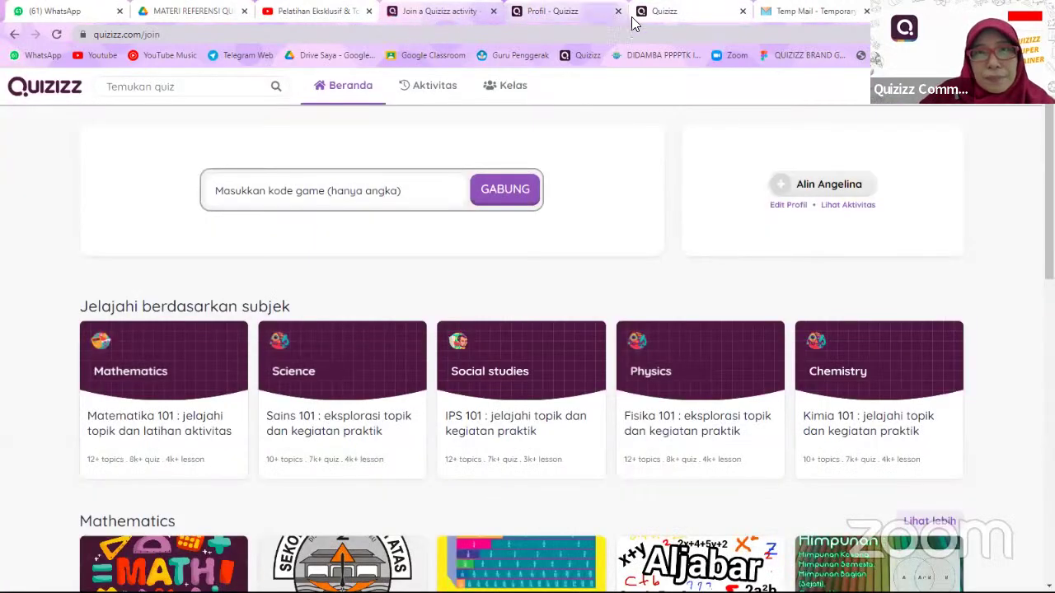
pyautogui.click(660, 12)
pyautogui.click(550, 14)
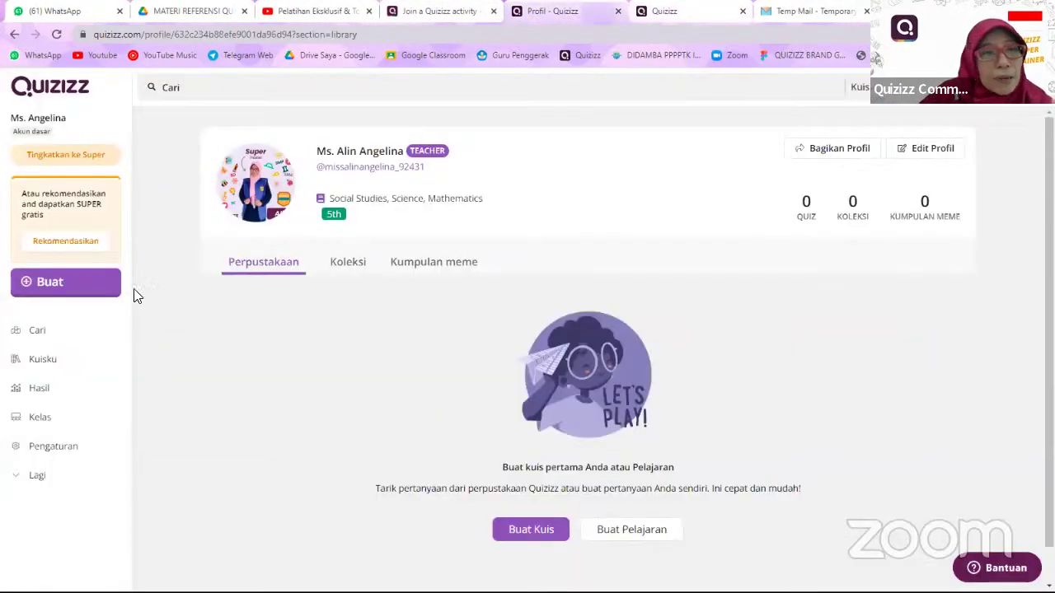
# - Review the Kuisku library, then browse the Kuis Ice Breaking and Mathematics sections of the Cari page
pyautogui.click(68, 363)
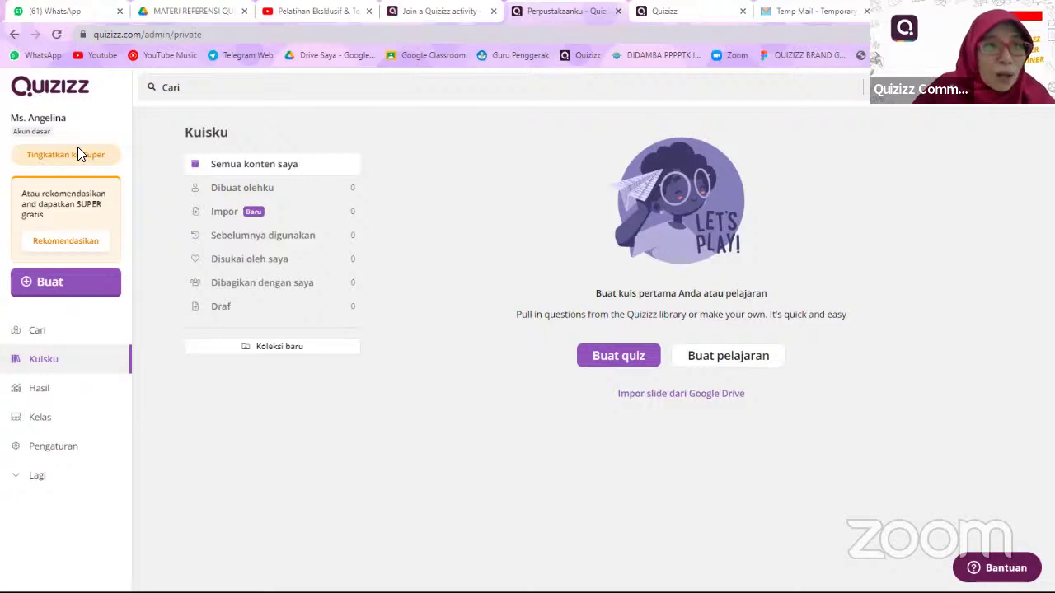
pyautogui.click(58, 336)
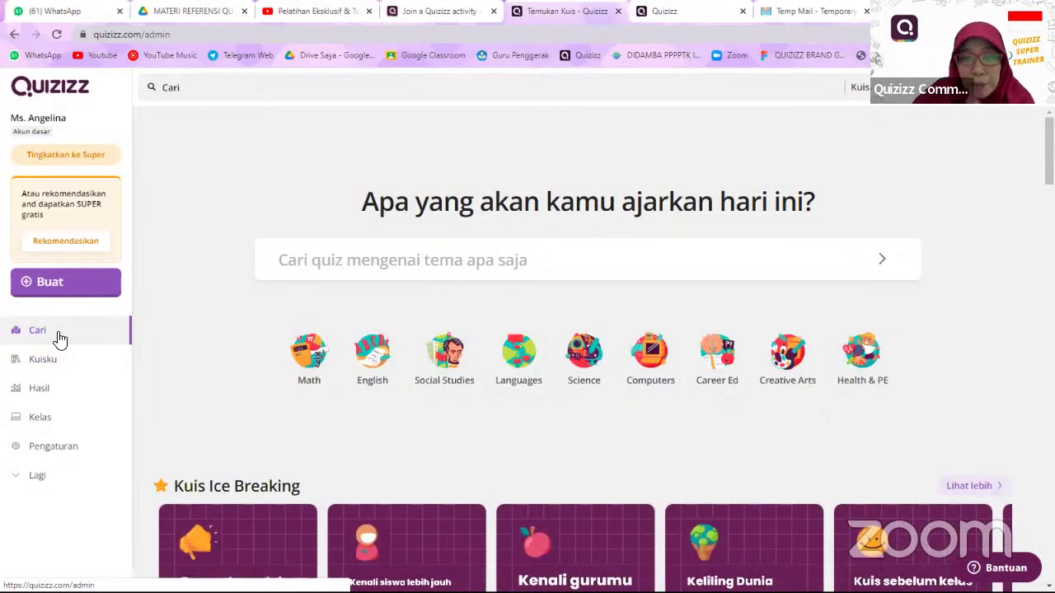
pyautogui.scroll(-1, 318, 306)
pyautogui.scroll(-5, 320, 311)
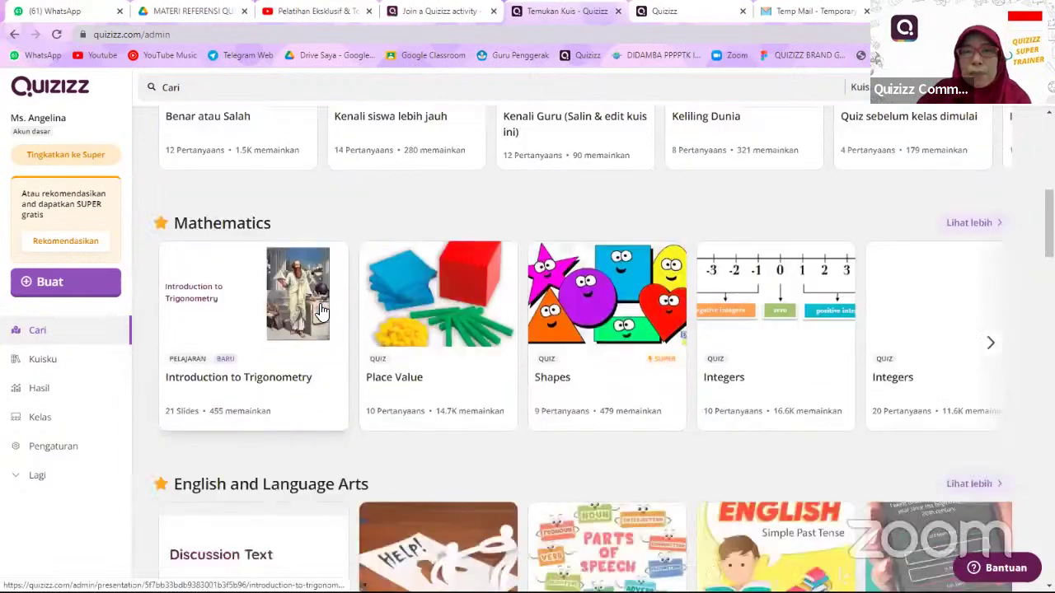
pyautogui.scroll(3, 320, 312)
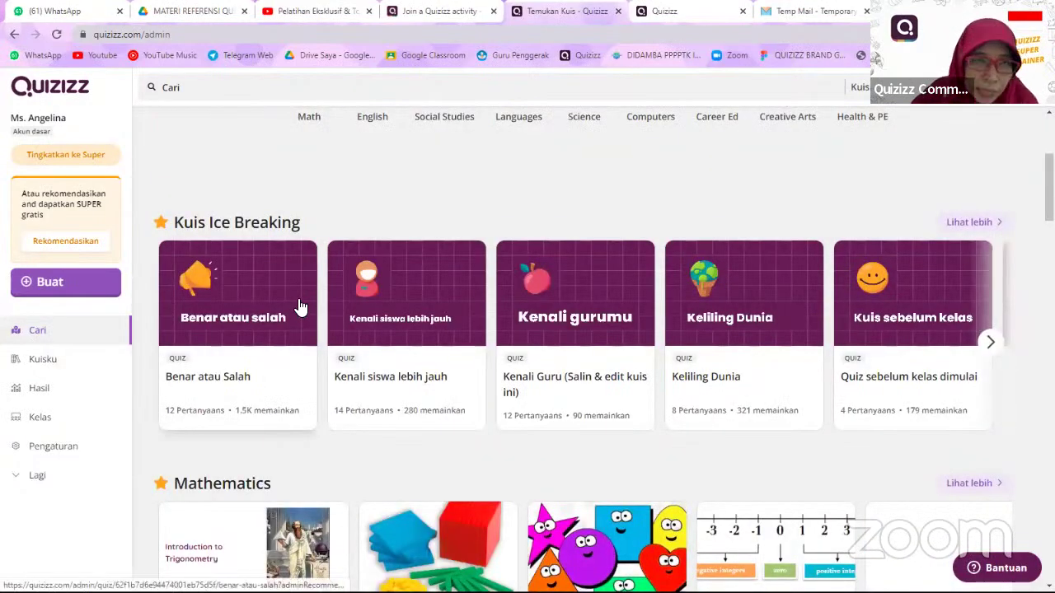
pyautogui.scroll(2, 247, 247)
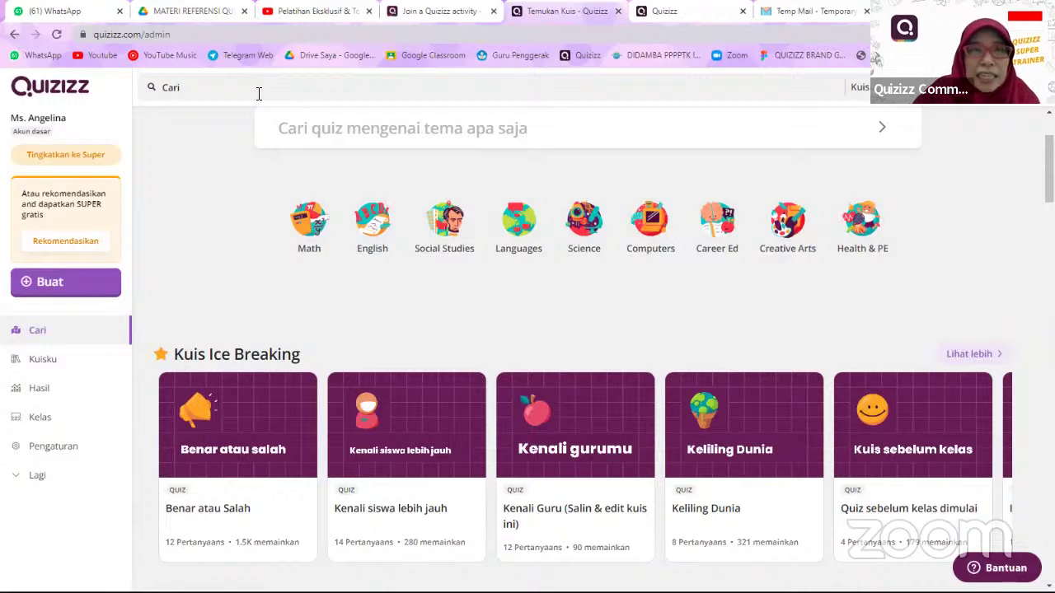
# - Examine the recent searches offered by both quiz search boxes and dismiss the suggestions without choosing one
pyautogui.click(205, 89)
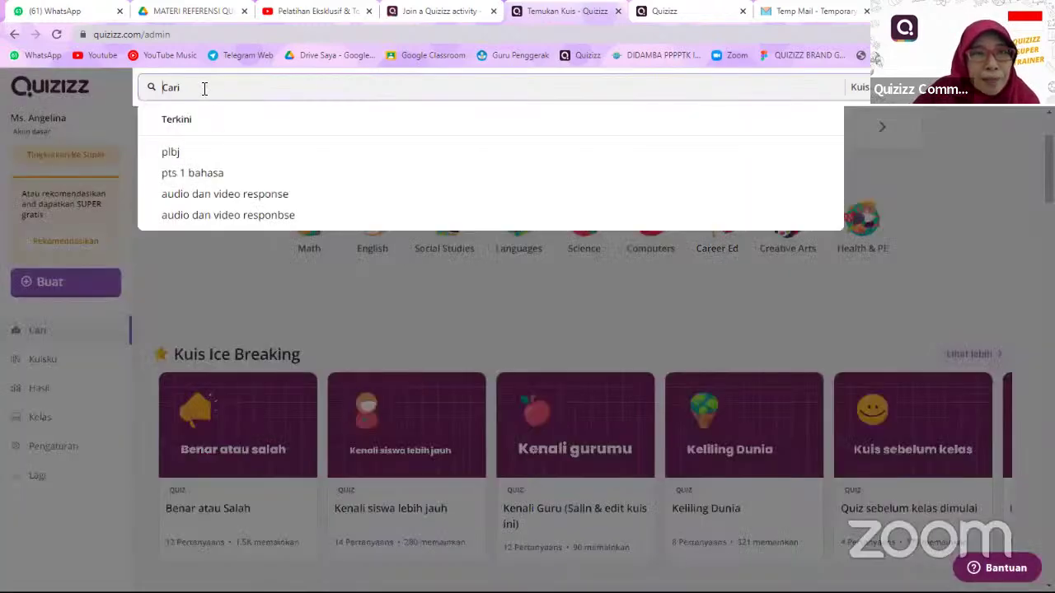
pyautogui.click(197, 122)
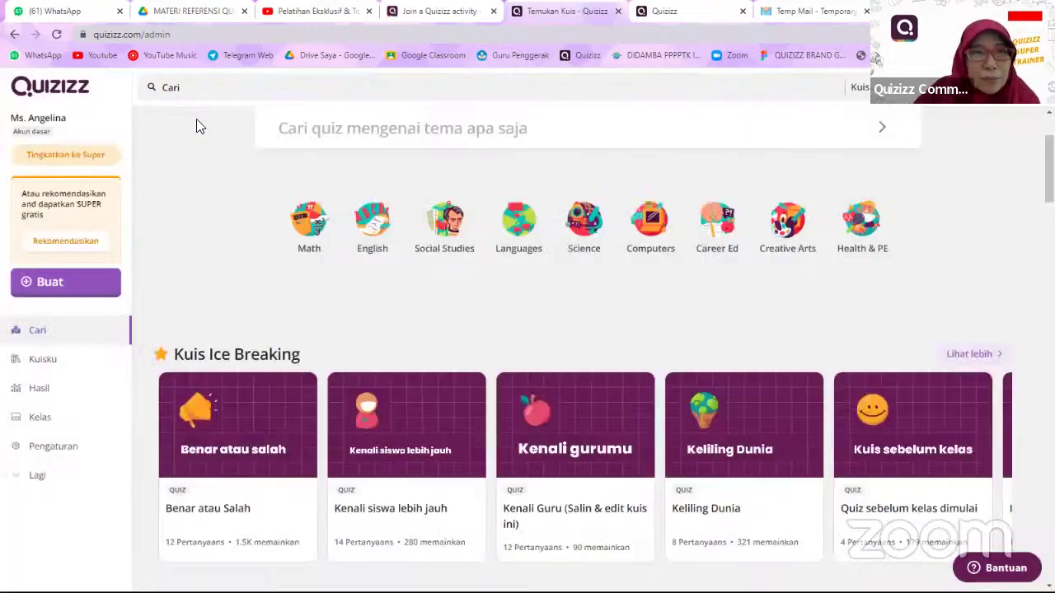
pyautogui.click(256, 107)
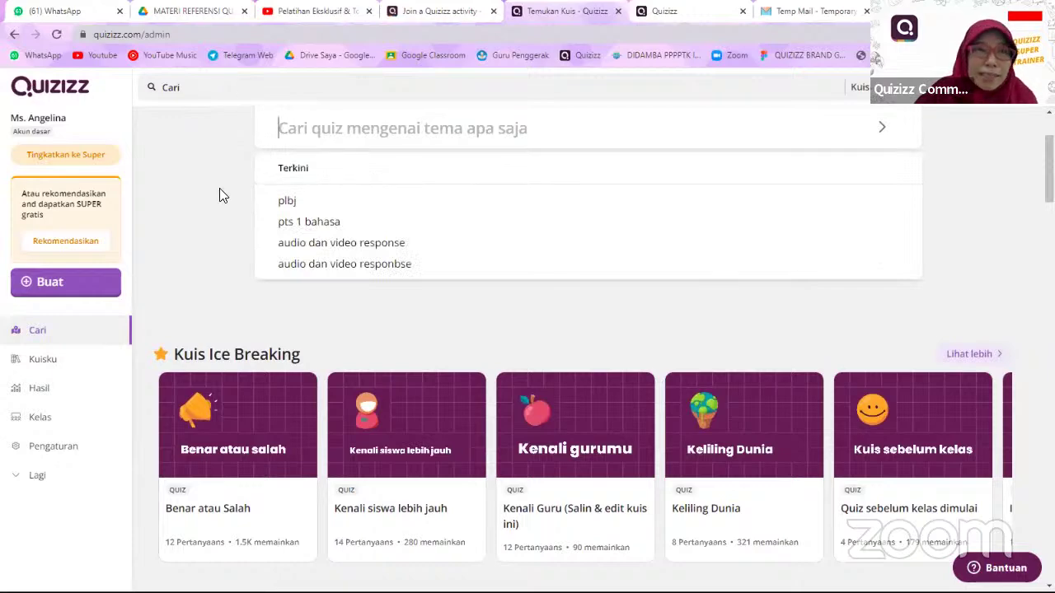
pyautogui.click(220, 189)
pyautogui.click(223, 92)
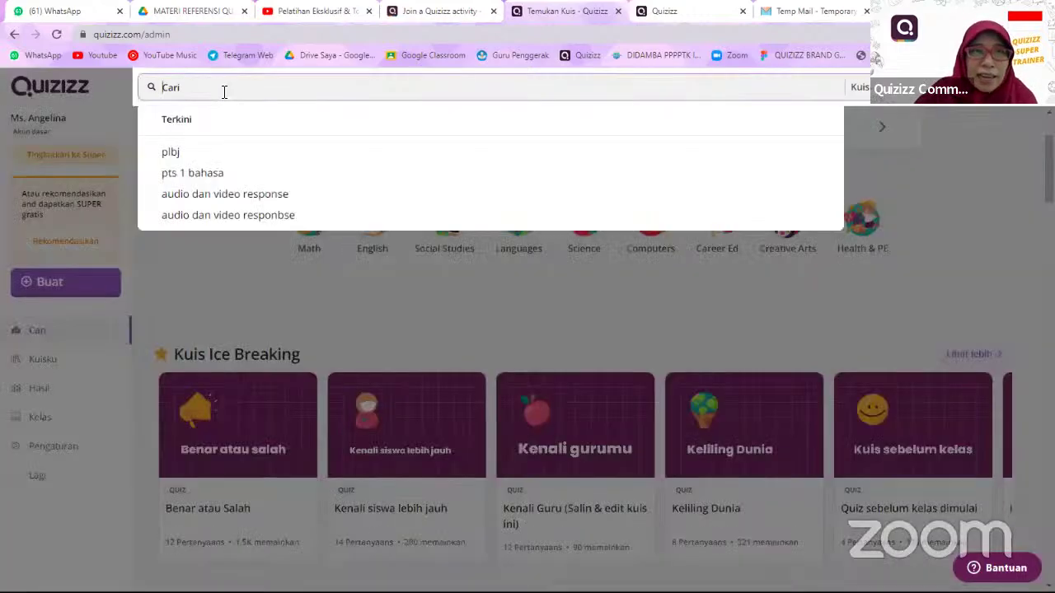
pyautogui.click(196, 297)
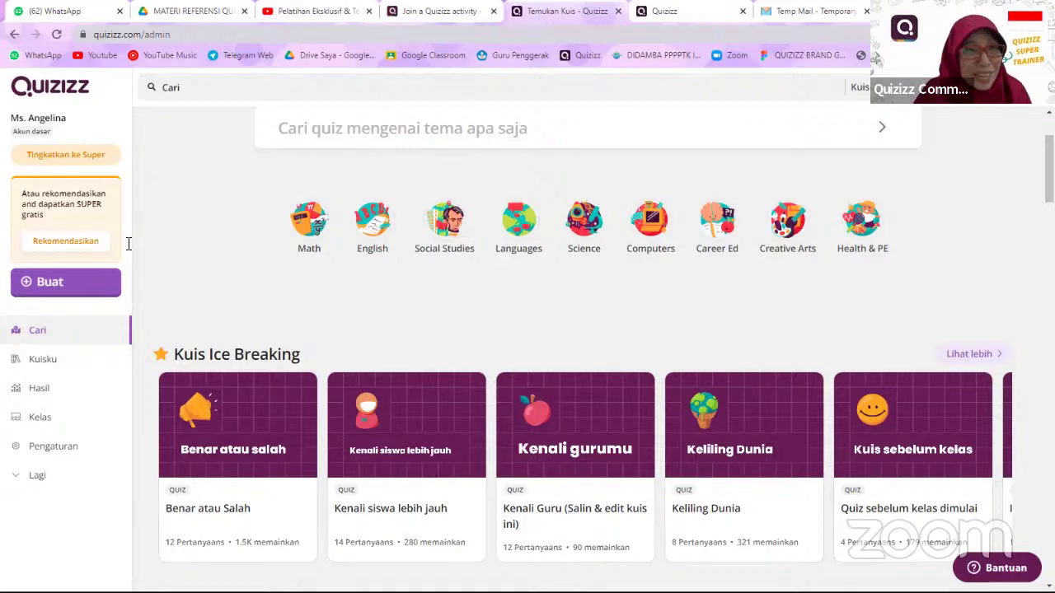
# - Search the quiz library for "ipa kelas 5" and open the 10-question IPA kelas 5 quiz for 5th grade
pyautogui.click(221, 89)
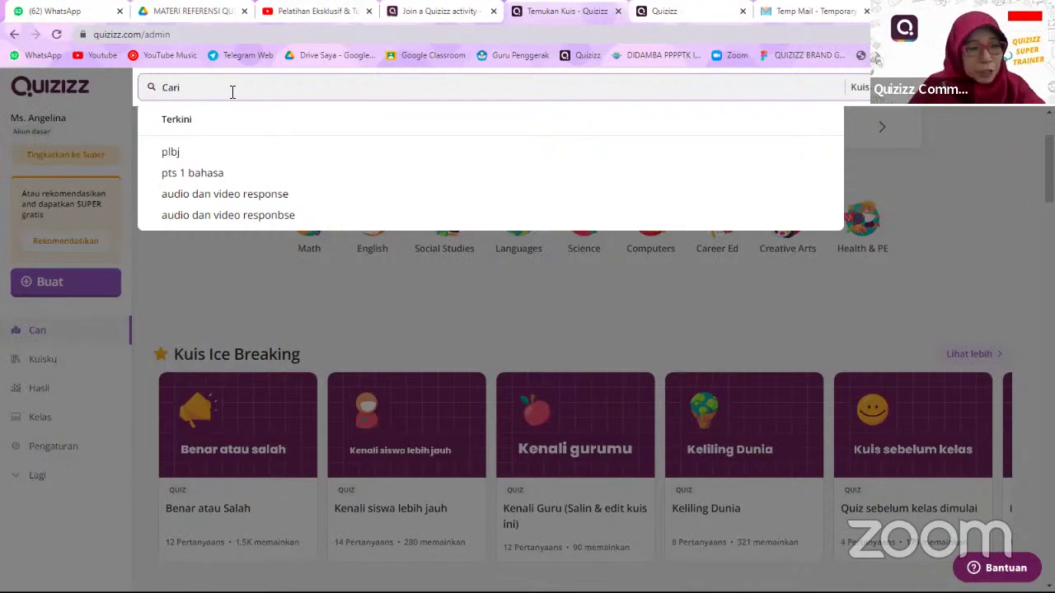
pyautogui.write('ipa')
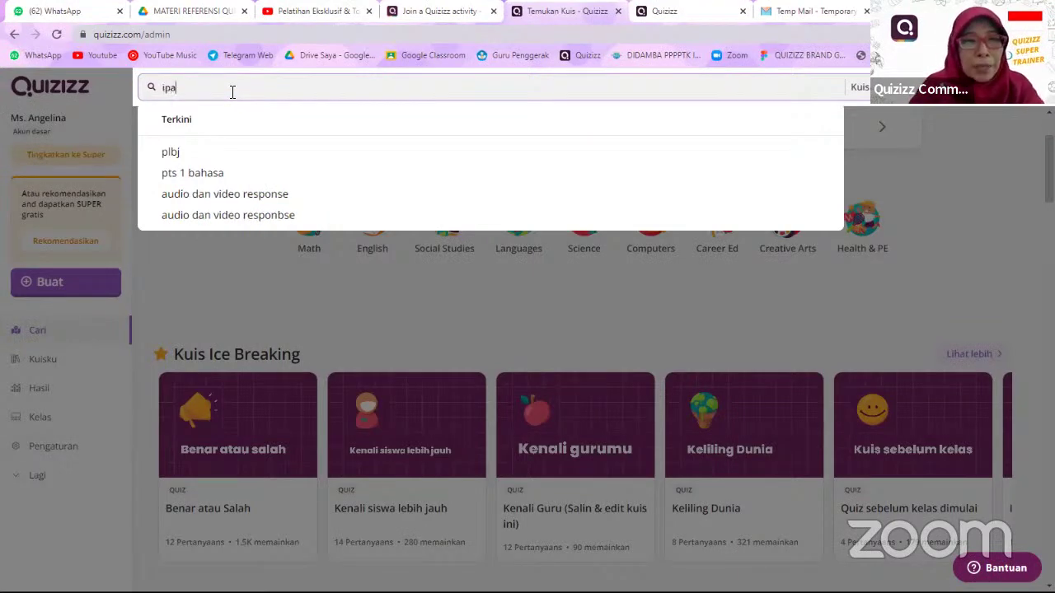
pyautogui.write(' kelas 5')
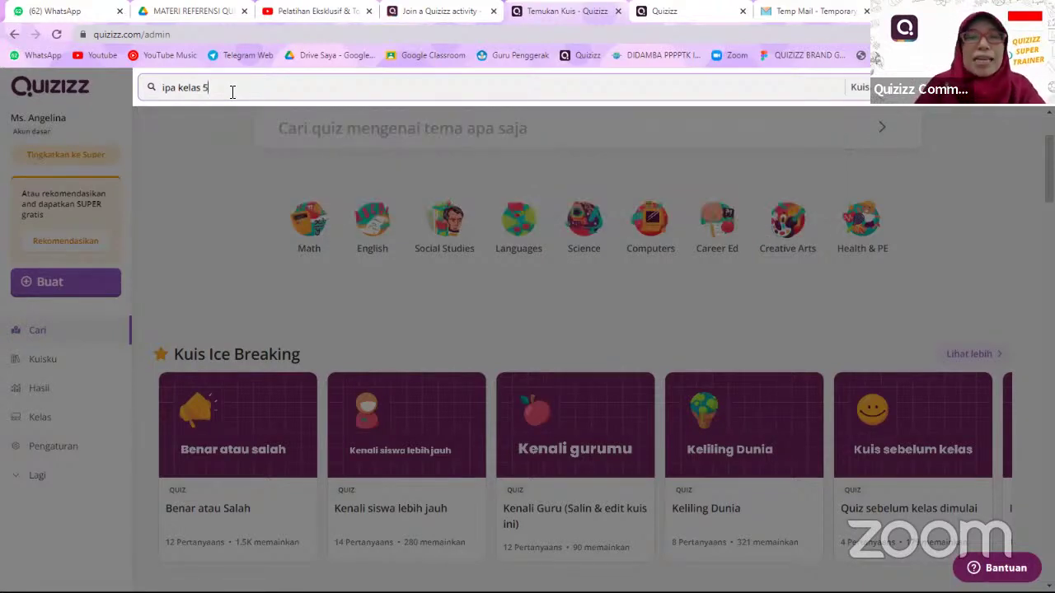
pyautogui.press('Return')
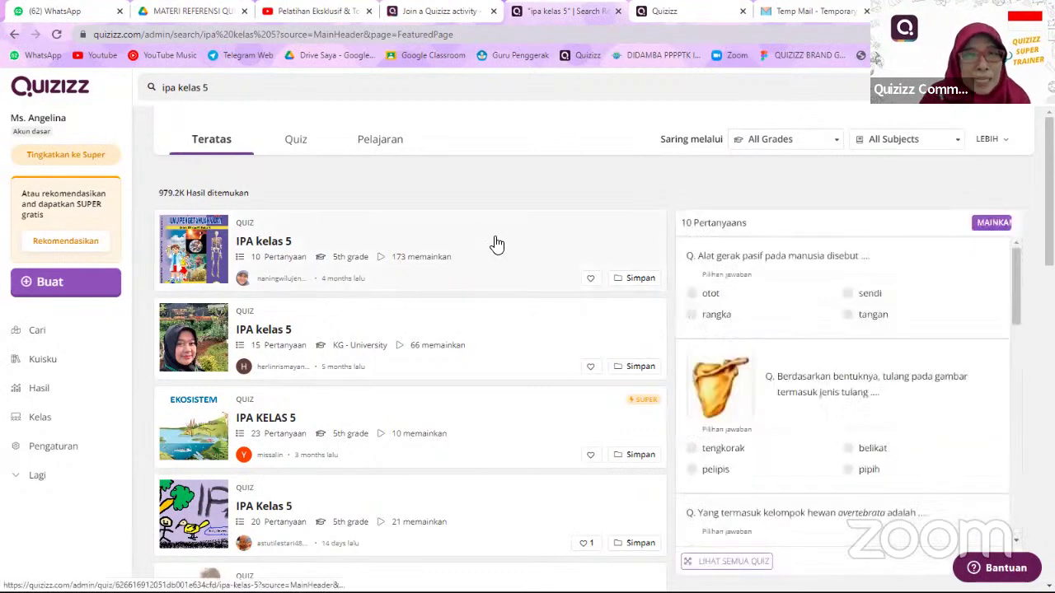
pyautogui.click(497, 250)
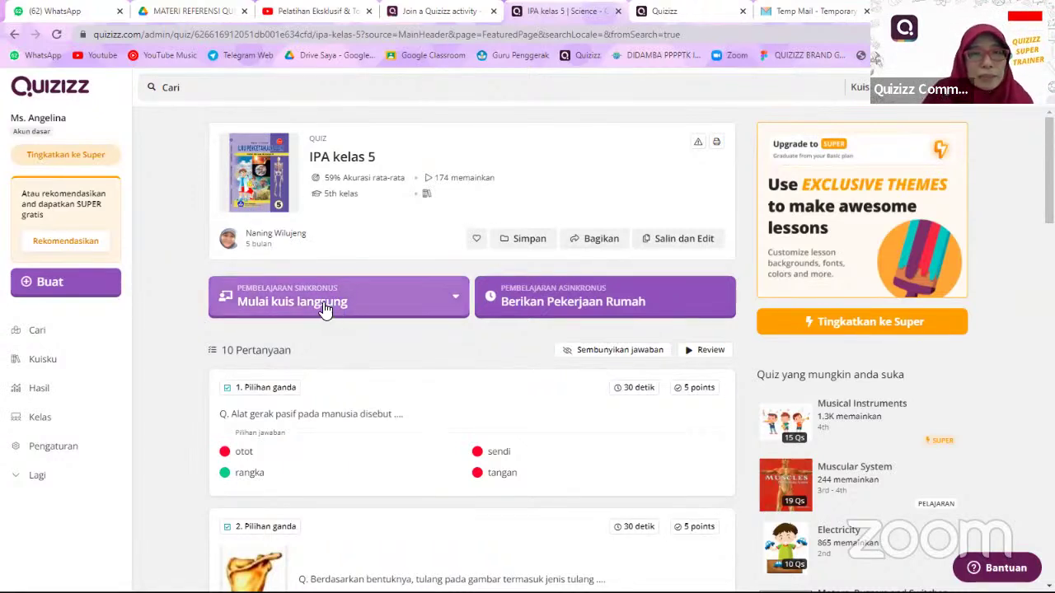
# - Examine the quiz's live modes, Klasik and Kecepatan guru, revisiting the Super referral page in between
pyautogui.click(402, 303)
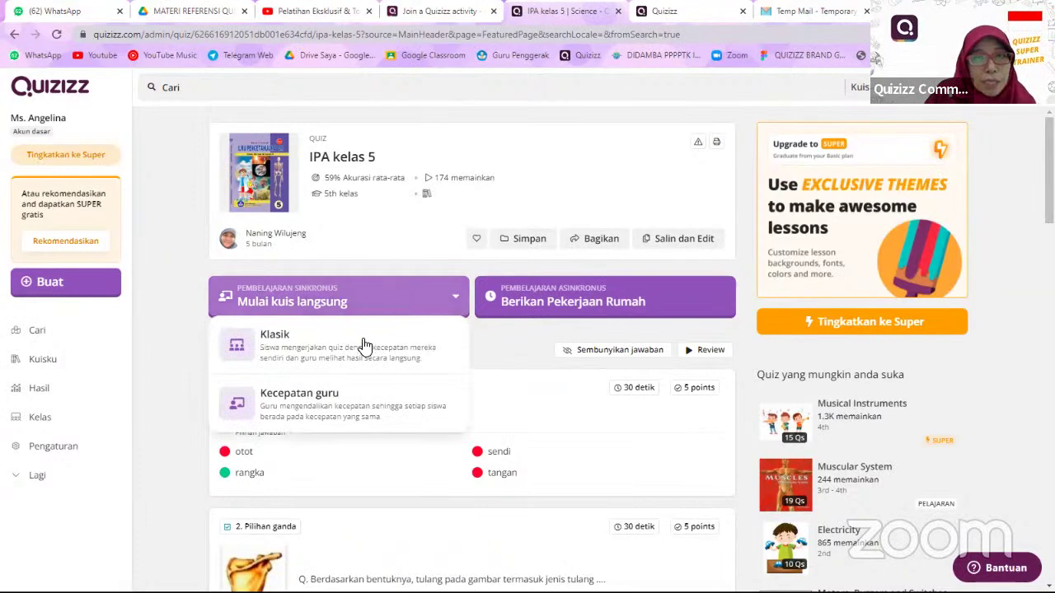
pyautogui.click(478, 346)
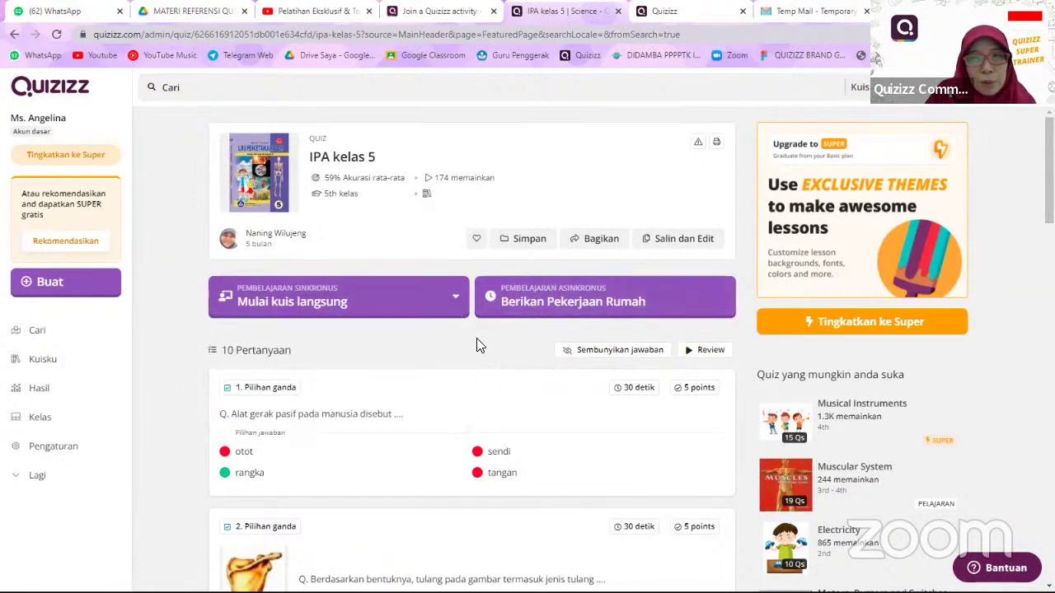
pyautogui.click(678, 12)
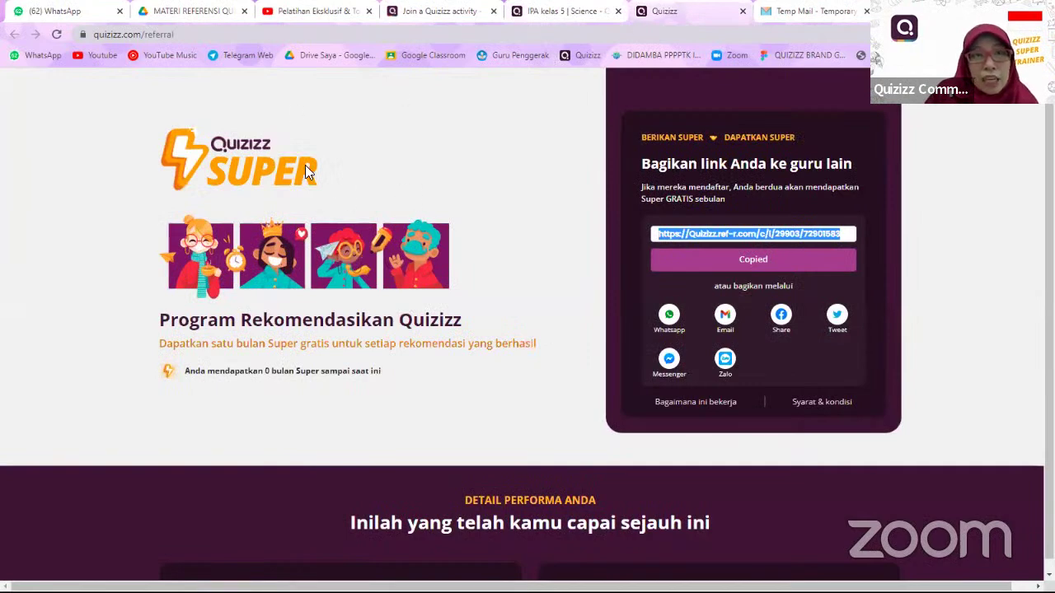
pyautogui.click(365, 162)
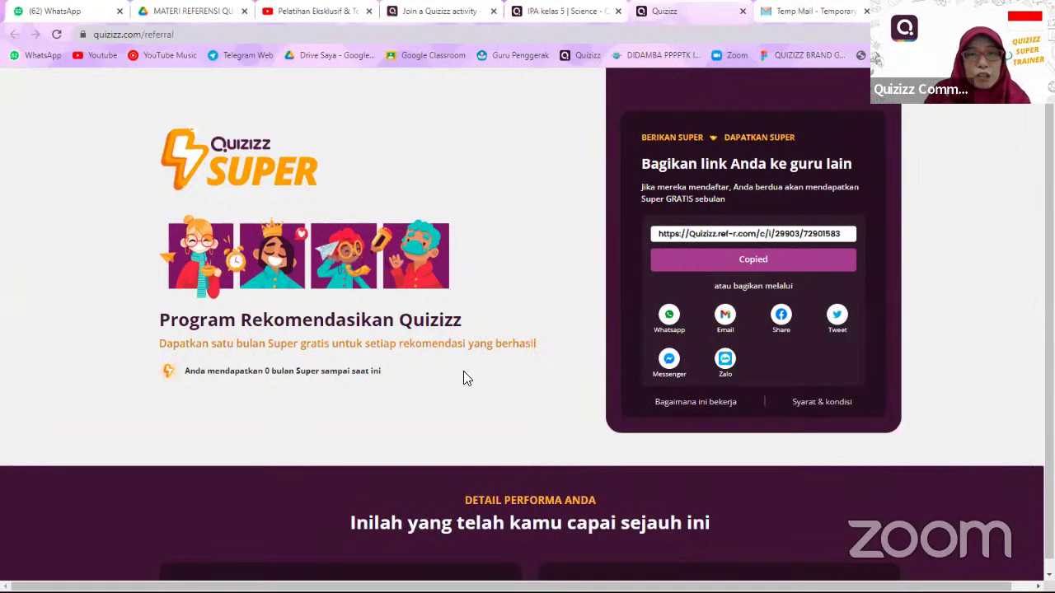
pyautogui.scroll(-1, 463, 371)
pyautogui.scroll(1, 463, 371)
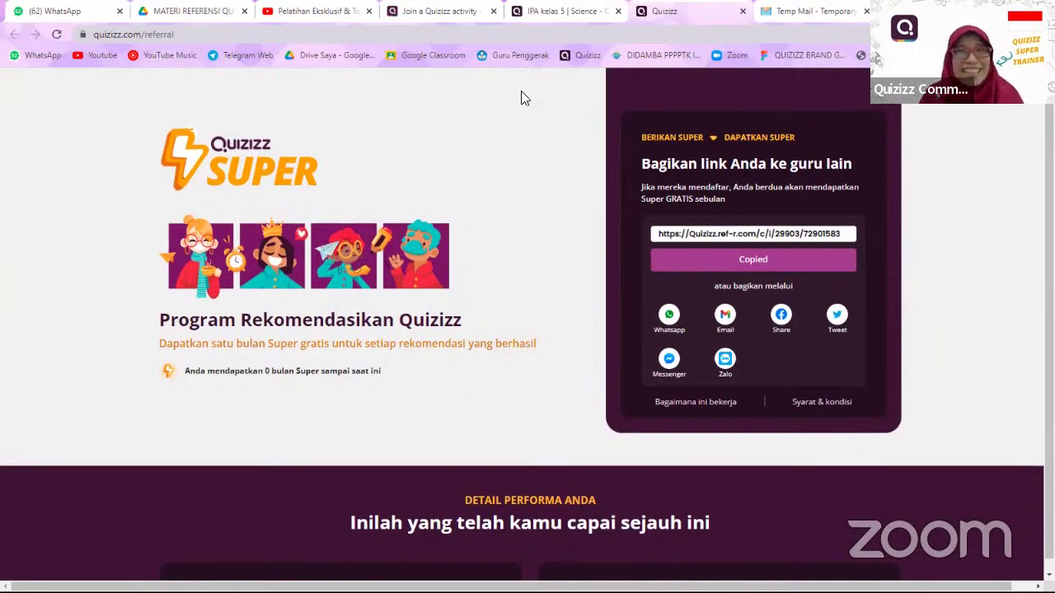
pyautogui.click(543, 16)
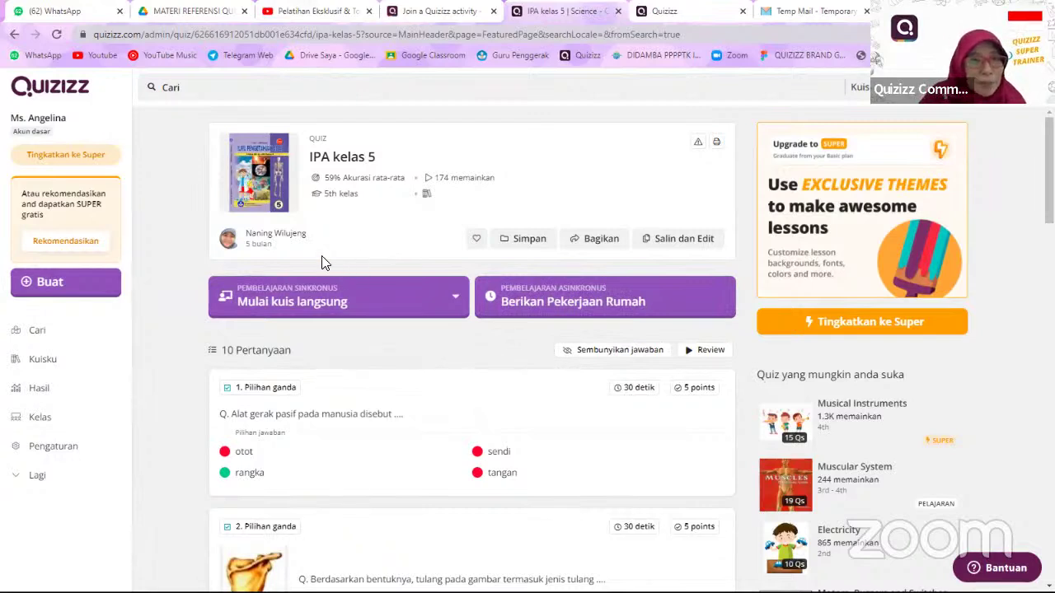
pyautogui.click(451, 303)
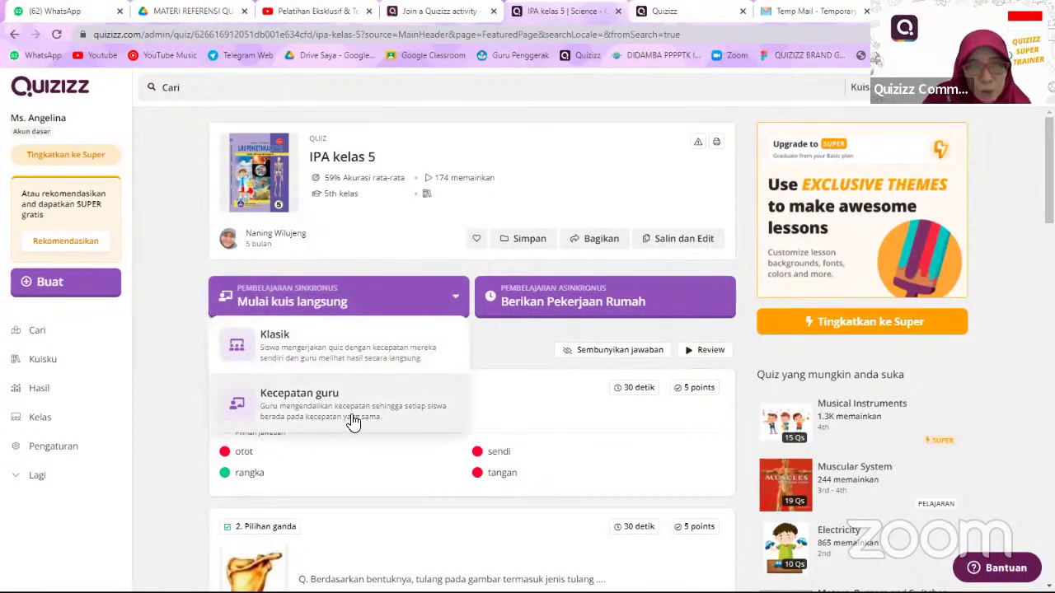
# - Start a live session of the IPA kelas 5 quiz in the Klasik mode
pyautogui.click(177, 312)
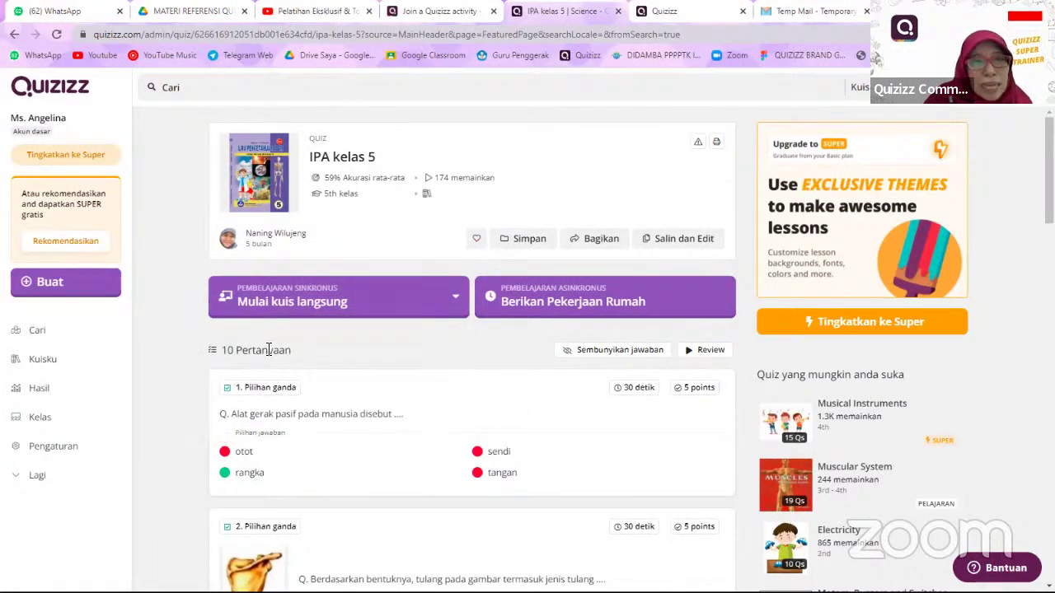
pyautogui.click(391, 314)
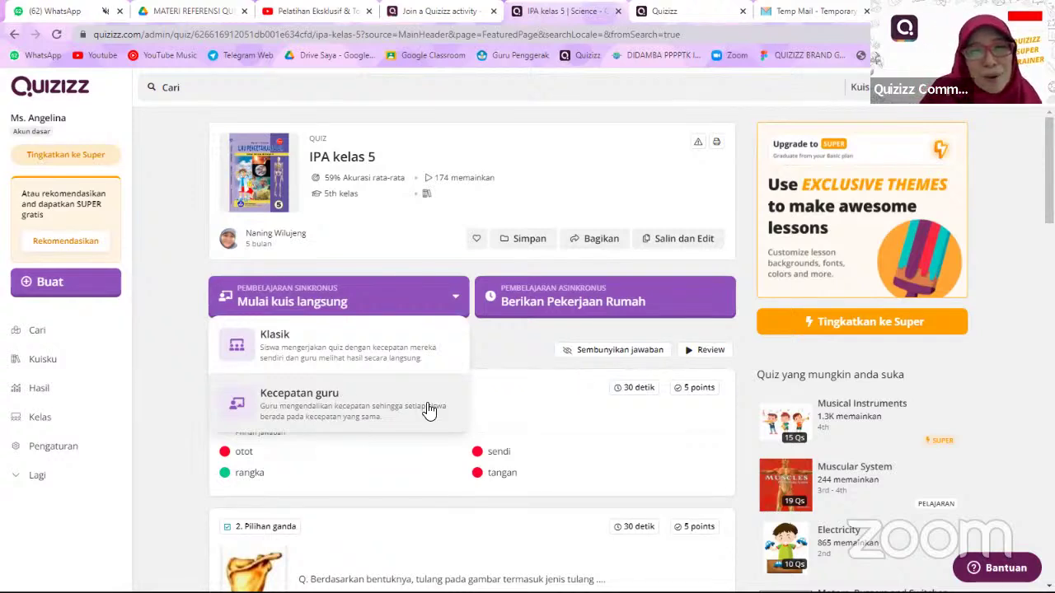
pyautogui.click(332, 344)
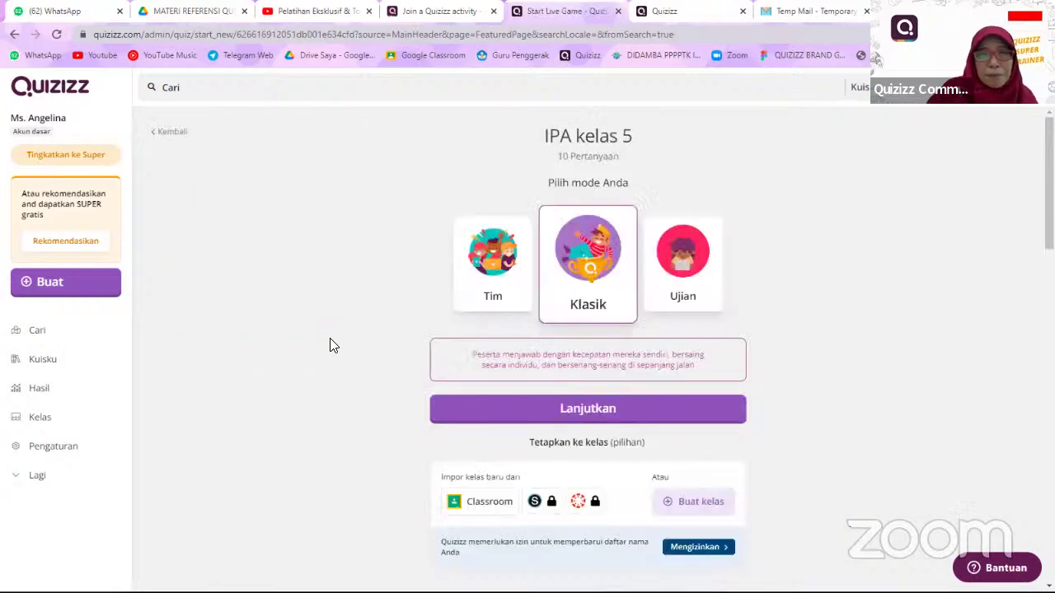
# - Examine the Tim, Klasik and Ujian modes, the class assignment options and the Pengaturan Umum settings of the live game
pyautogui.scroll(-3, 541, 282)
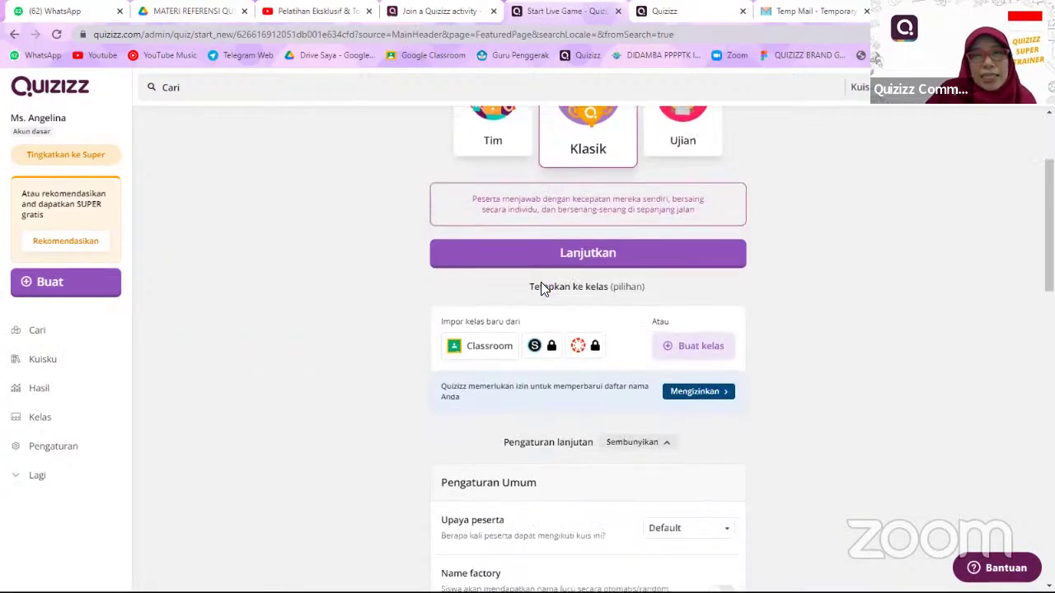
pyautogui.scroll(3, 543, 290)
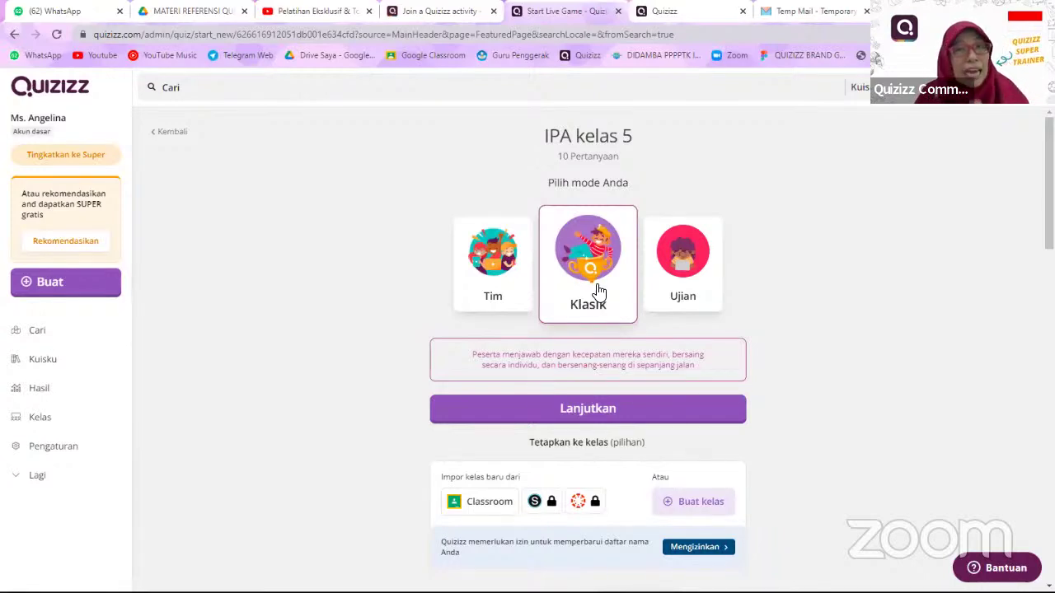
pyautogui.scroll(-1, 596, 289)
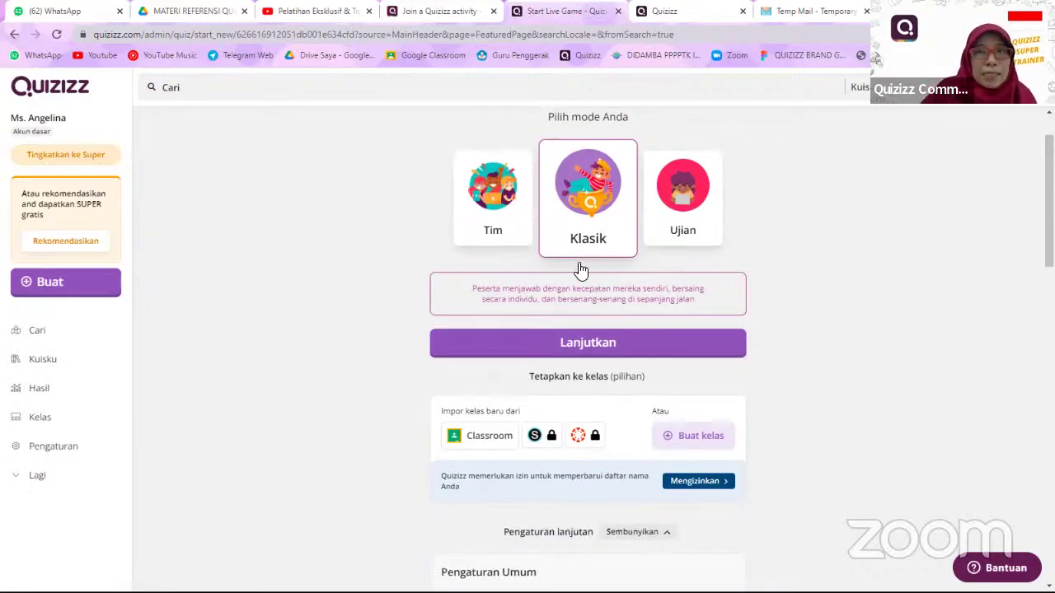
pyautogui.scroll(1, 582, 266)
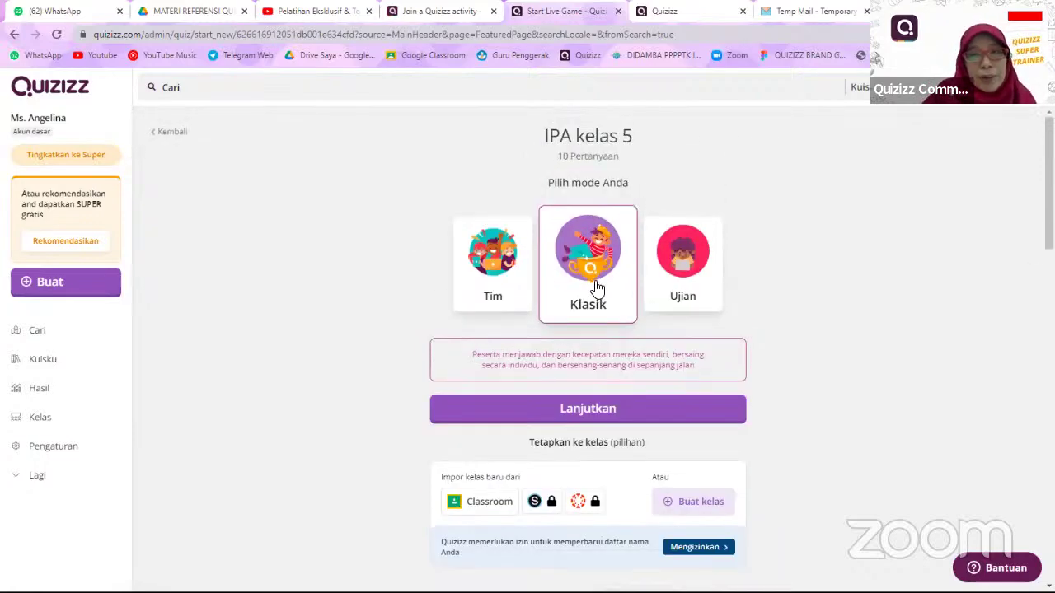
pyautogui.scroll(-4, 597, 293)
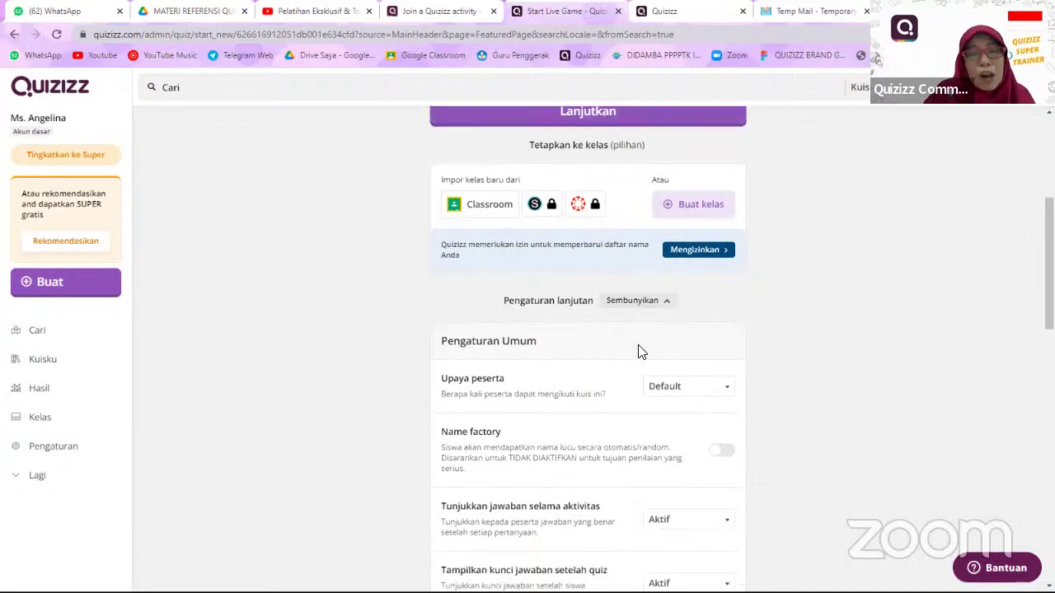
pyautogui.scroll(-1, 641, 352)
pyautogui.scroll(1, 641, 352)
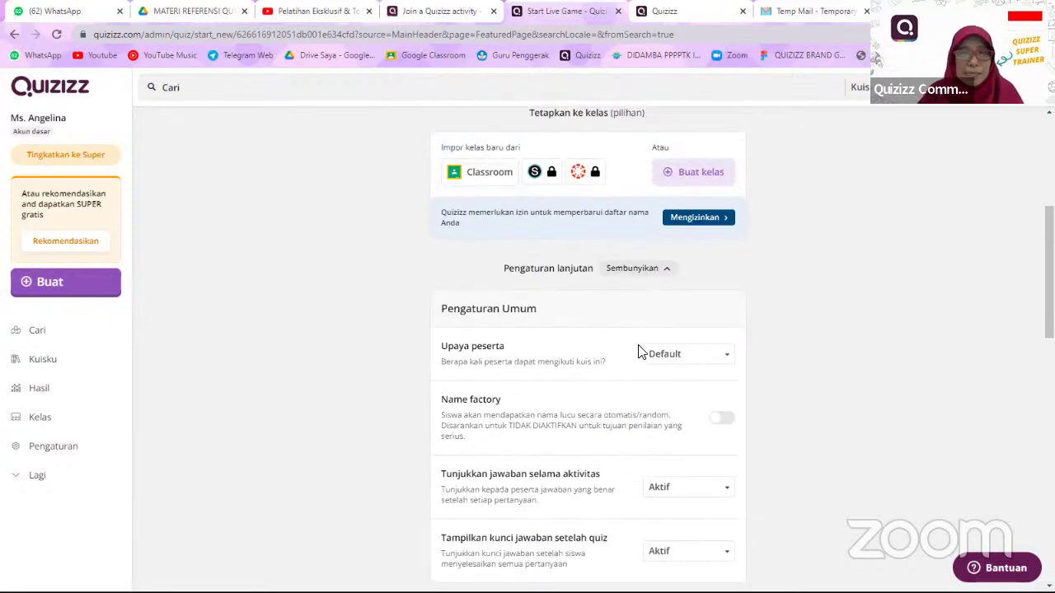
pyautogui.scroll(-1, 633, 347)
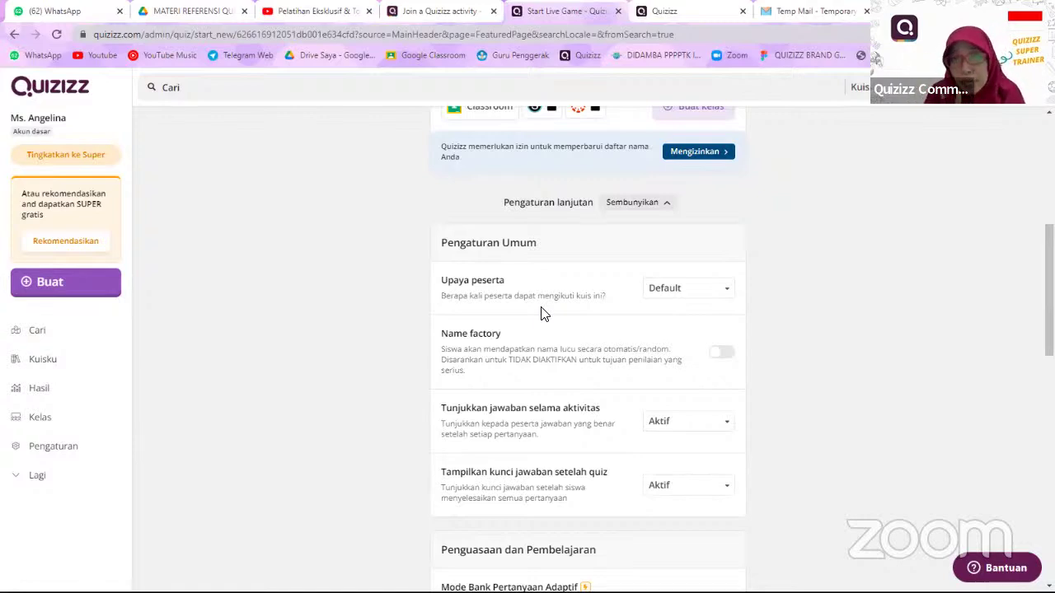
# - Try limiting Upaya peserta to 1 attempt, look through the other attempt options, and restore it to Default
pyautogui.click(726, 293)
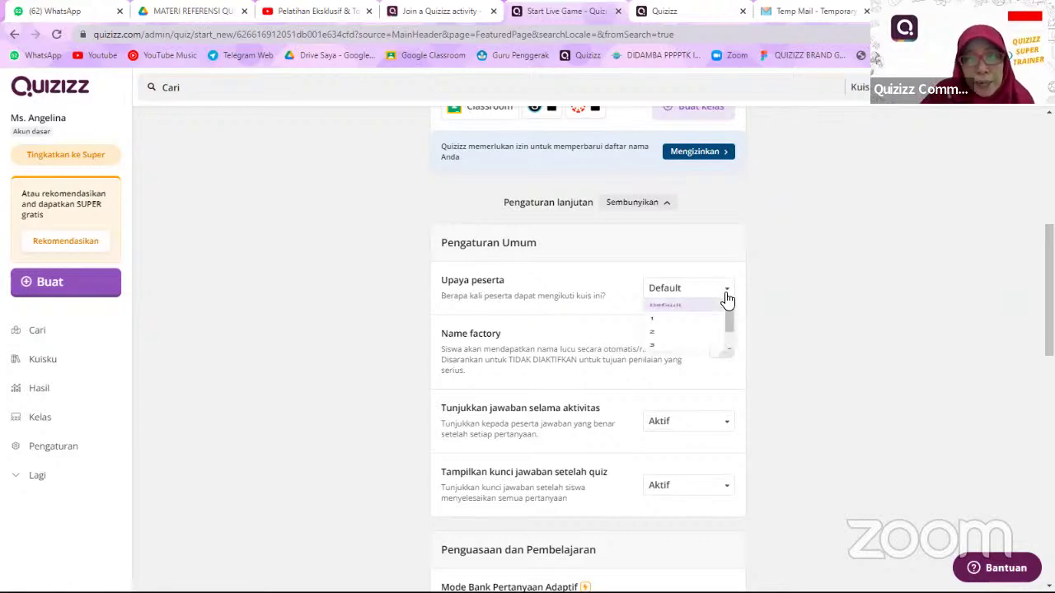
pyautogui.click(682, 353)
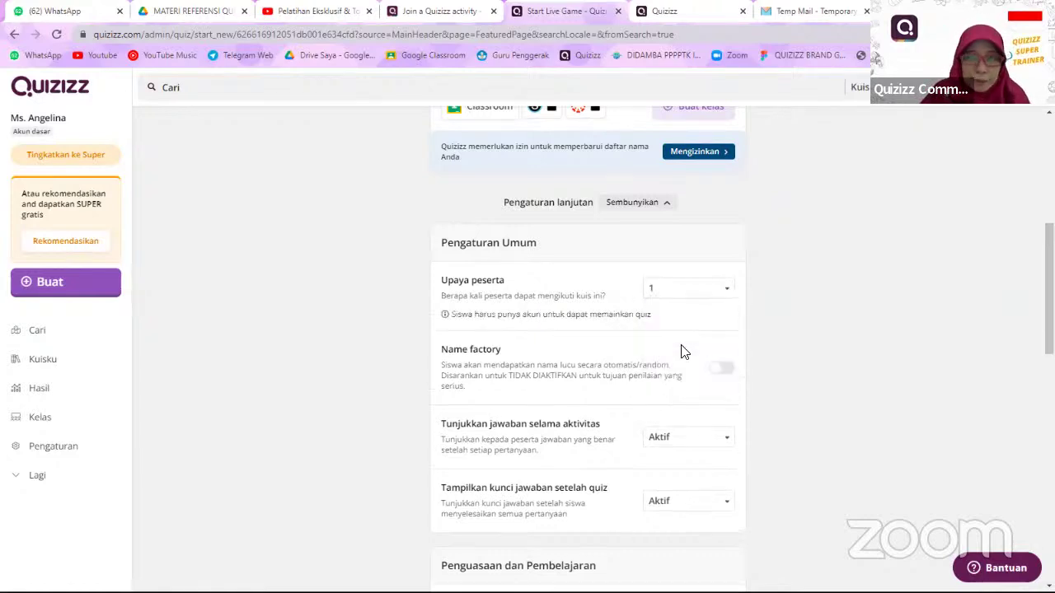
pyautogui.click(711, 298)
pyautogui.scroll(-5, 671, 387)
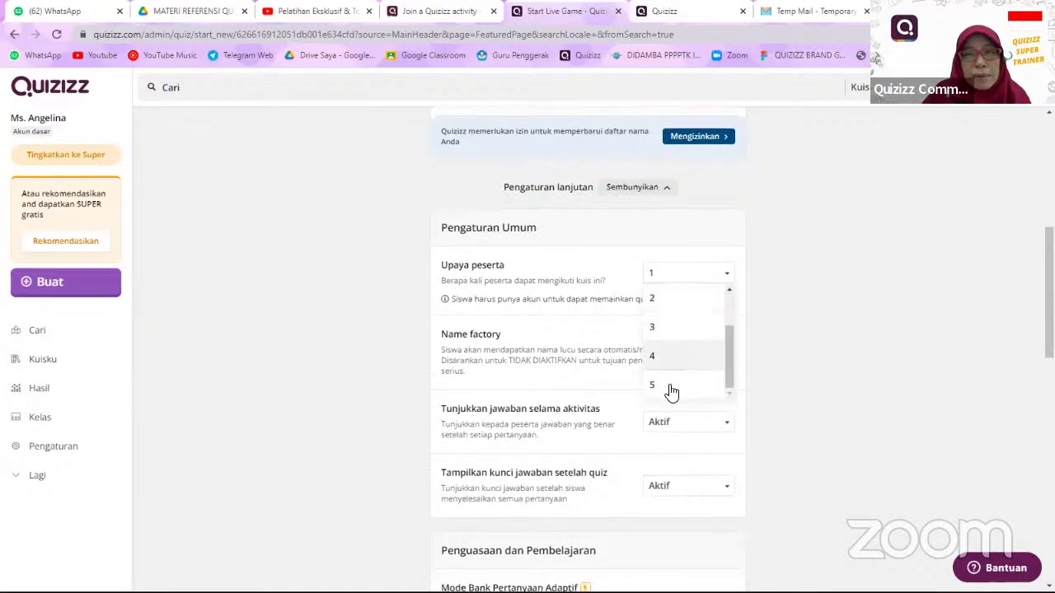
pyautogui.scroll(3, 671, 378)
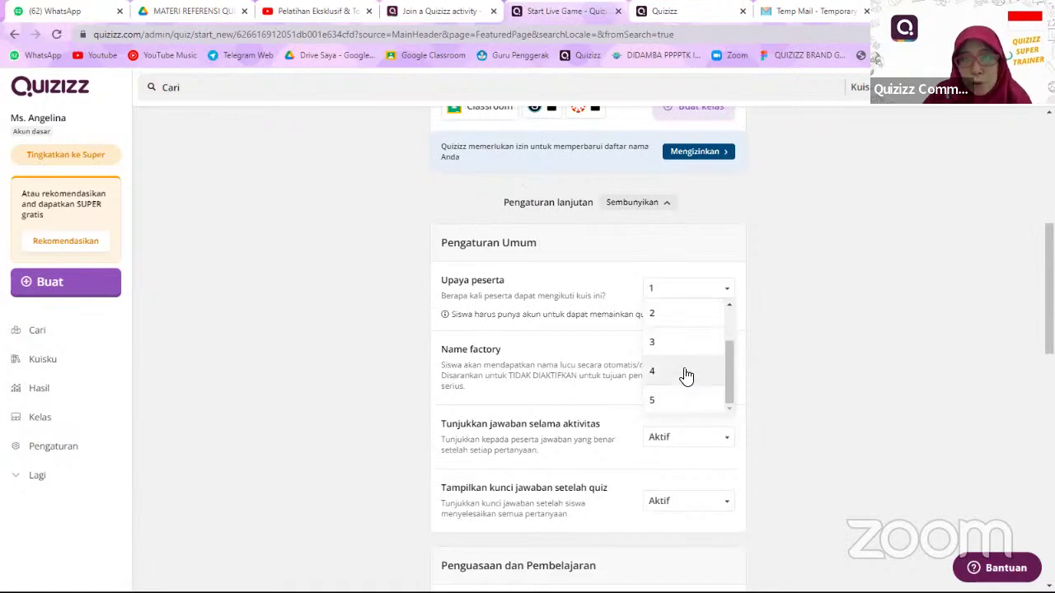
pyautogui.scroll(1, 685, 375)
pyautogui.click(681, 315)
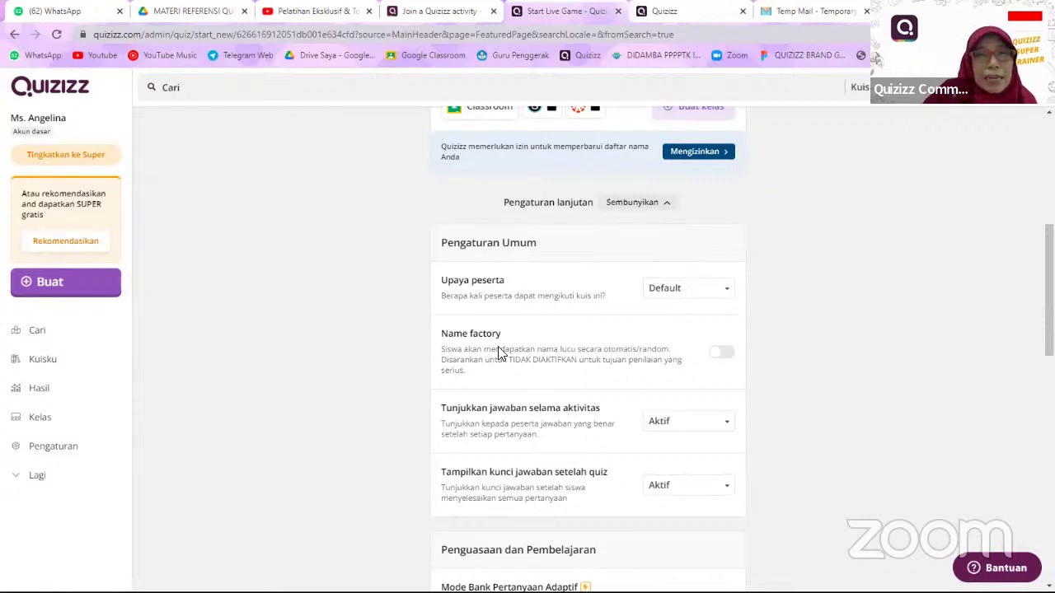
# - Switch Name factory on to demonstrate random student names, and switch it off again
pyautogui.scroll(-1, 498, 350)
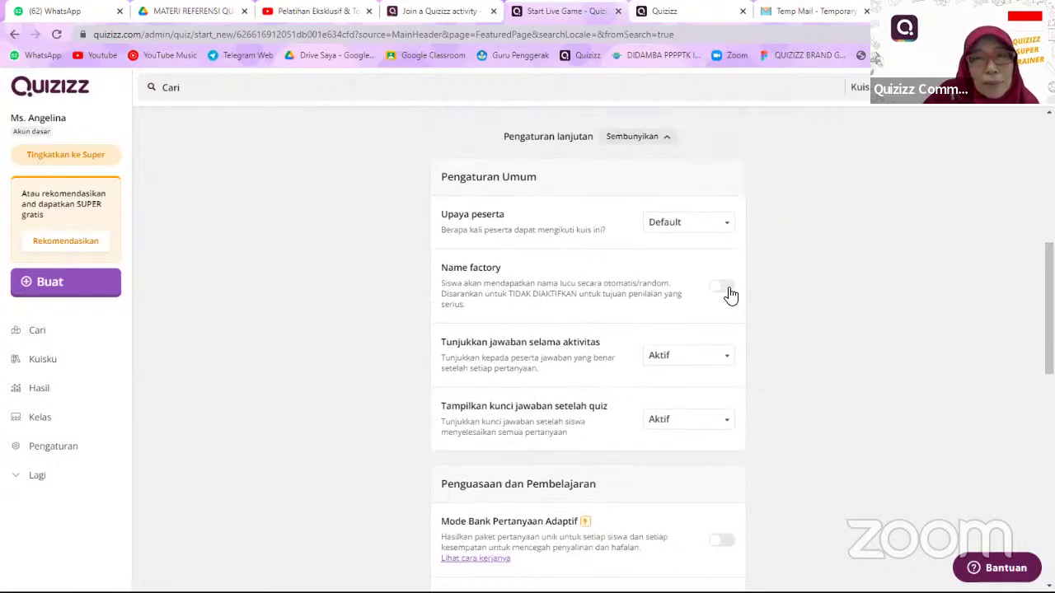
pyautogui.click(723, 288)
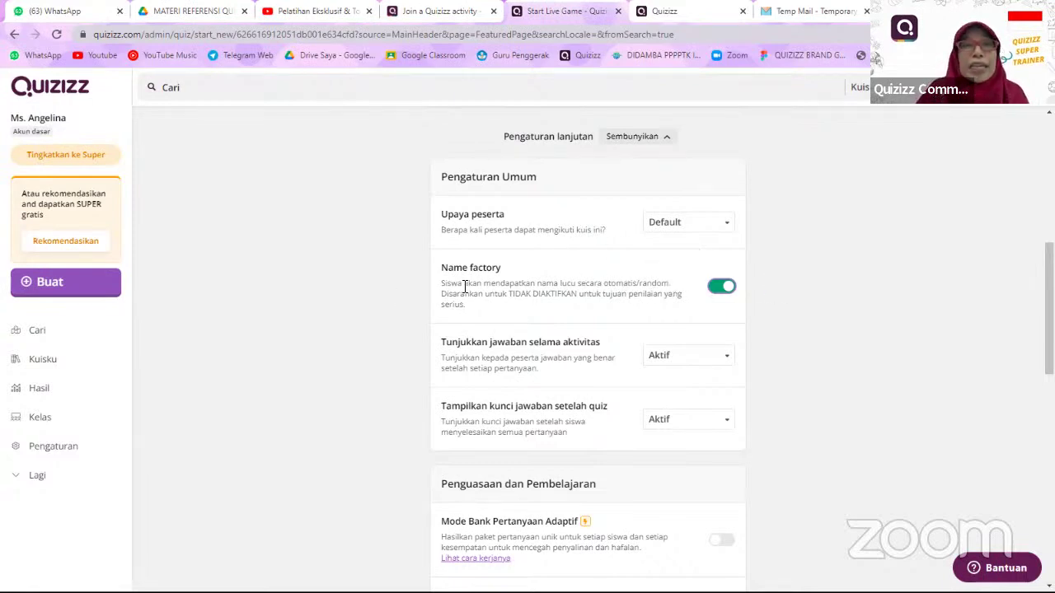
pyautogui.click(721, 289)
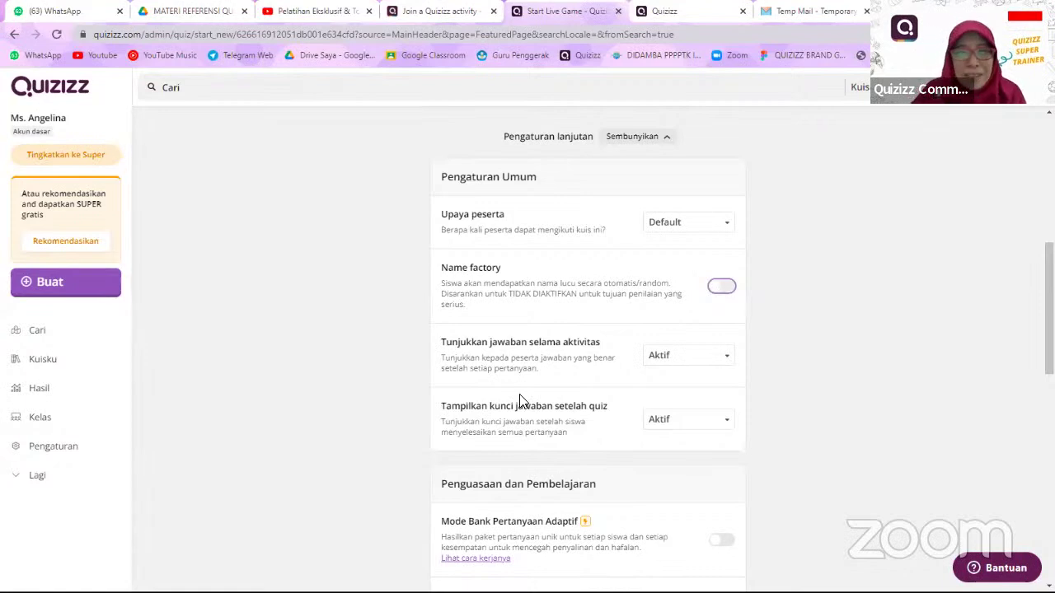
# - Try the Aktif and Mati options of Tunjukkan jawaban selama aktivitas, and set it to Hanya validasi
pyautogui.scroll(-1, 525, 356)
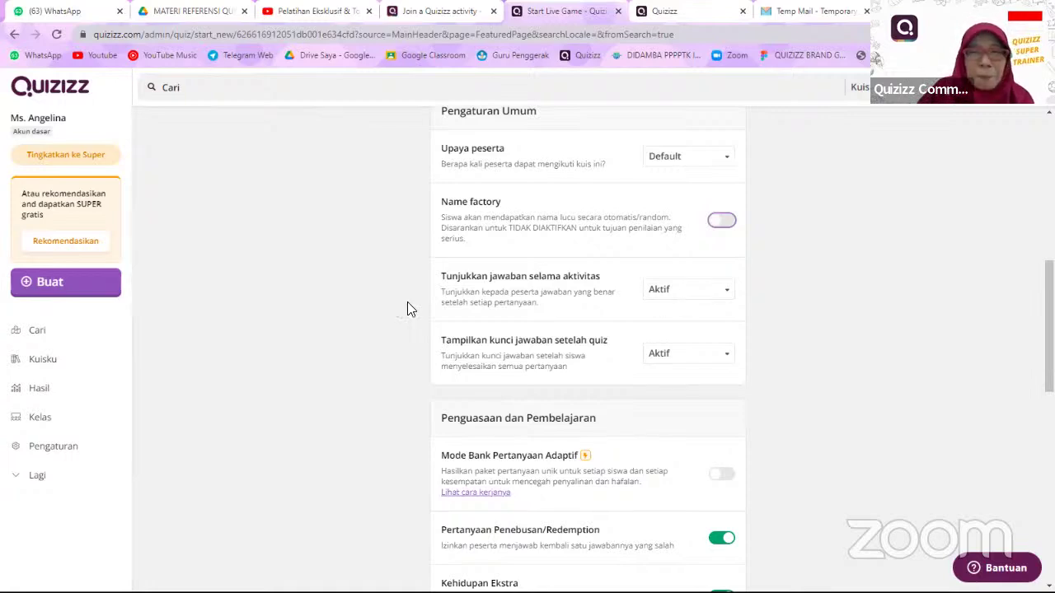
pyautogui.click(726, 297)
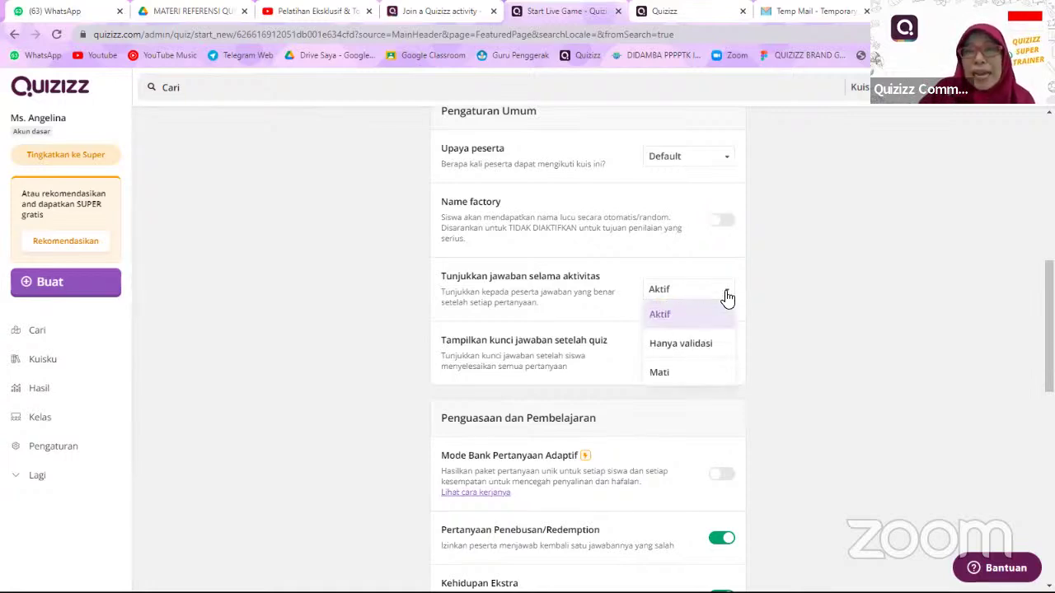
pyautogui.click(695, 317)
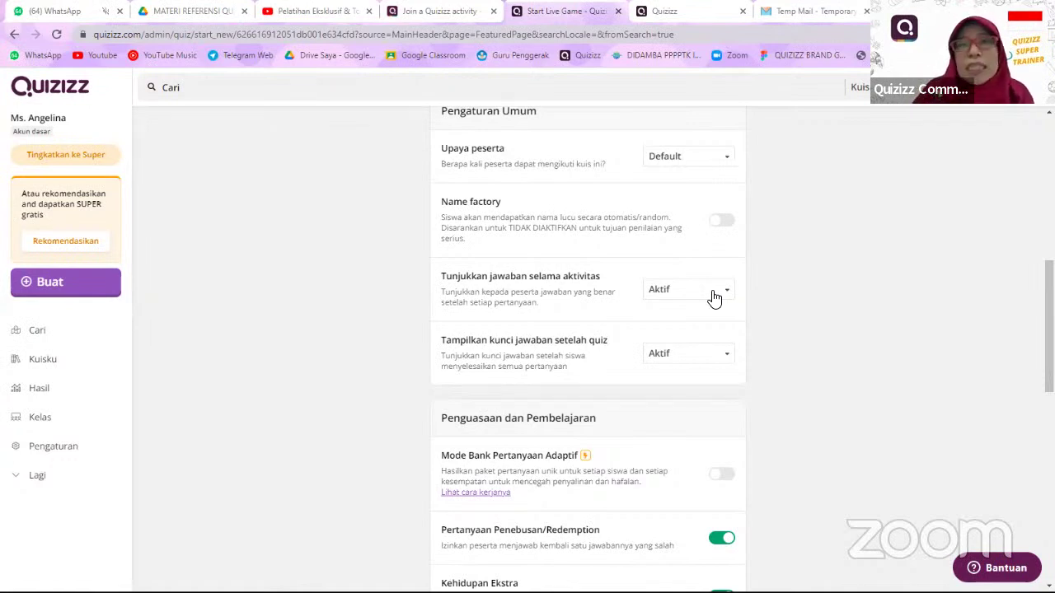
pyautogui.click(714, 296)
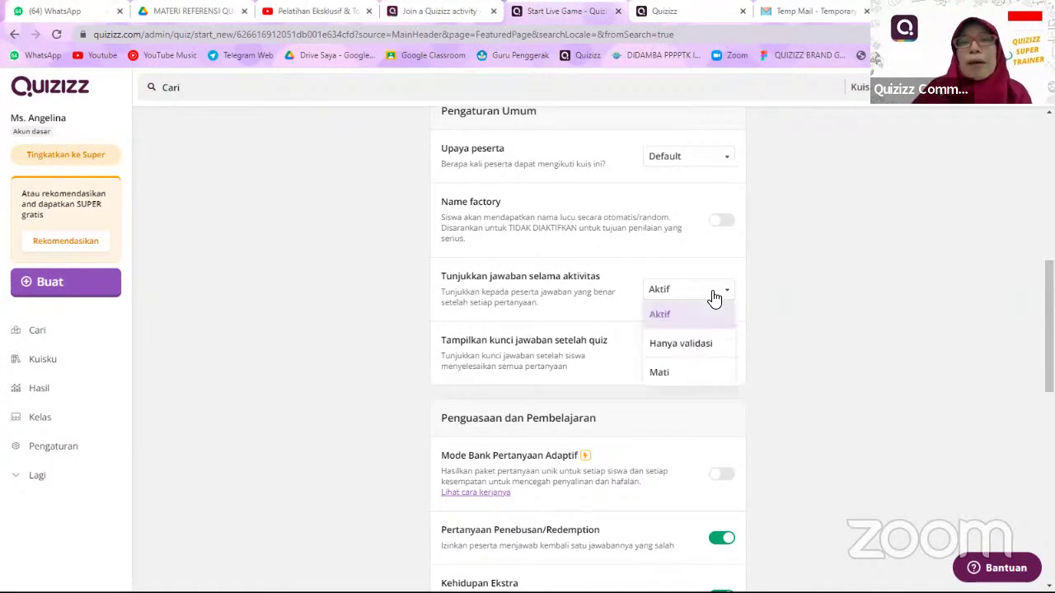
pyautogui.click(683, 377)
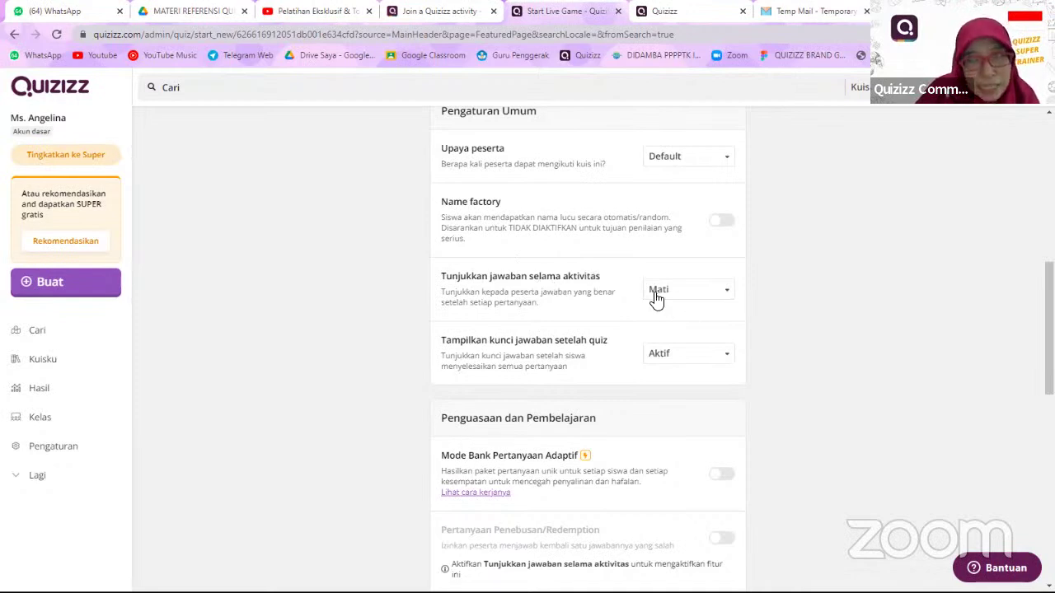
pyautogui.click(711, 293)
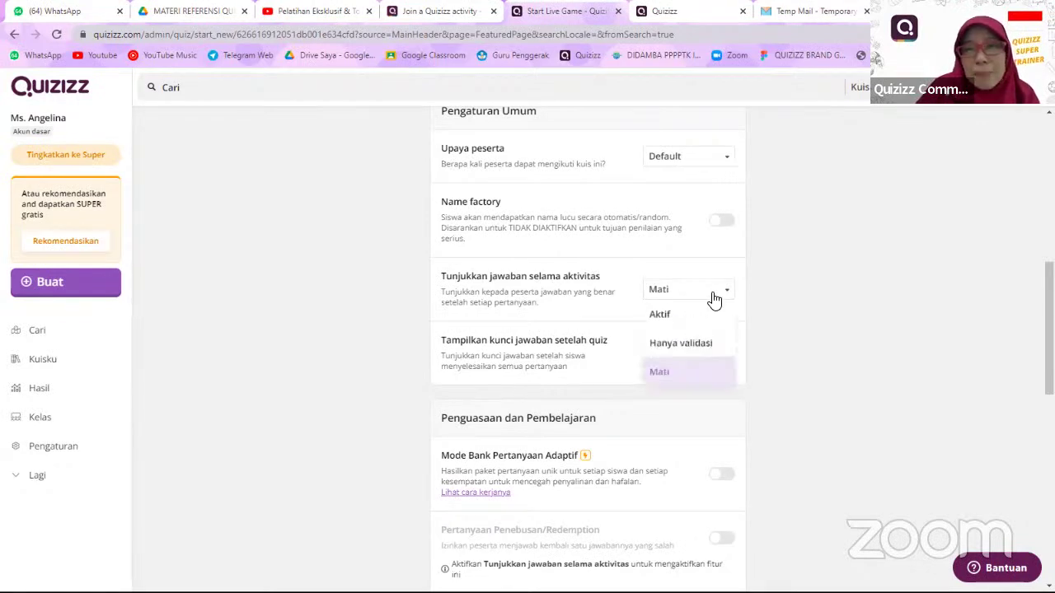
pyautogui.click(712, 342)
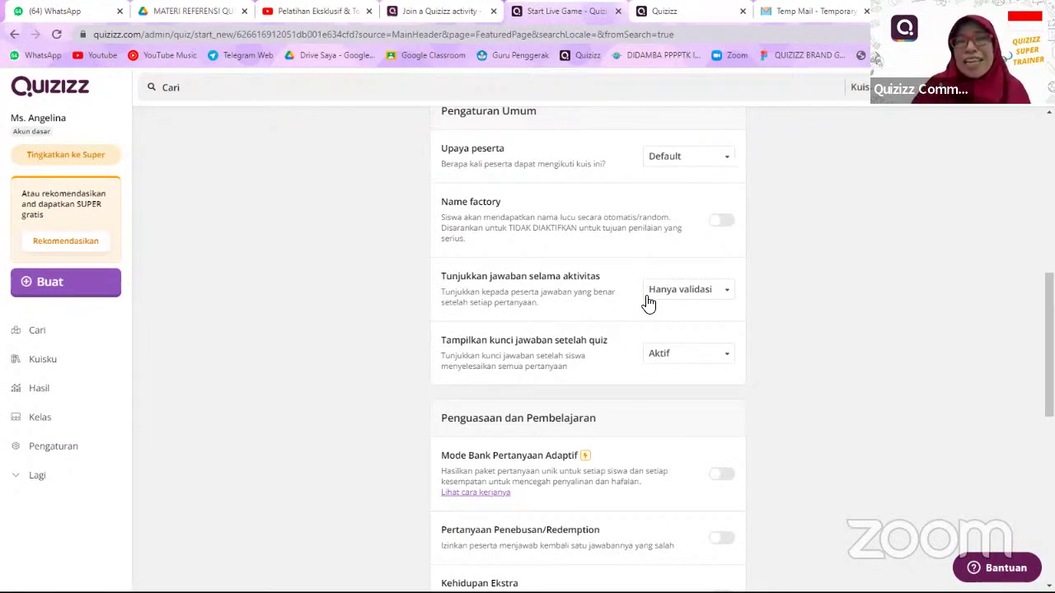
# - Try Hanya soal for Tampilkan kunci jawaban setelah quiz, and set it to Mati
pyautogui.scroll(-1, 660, 299)
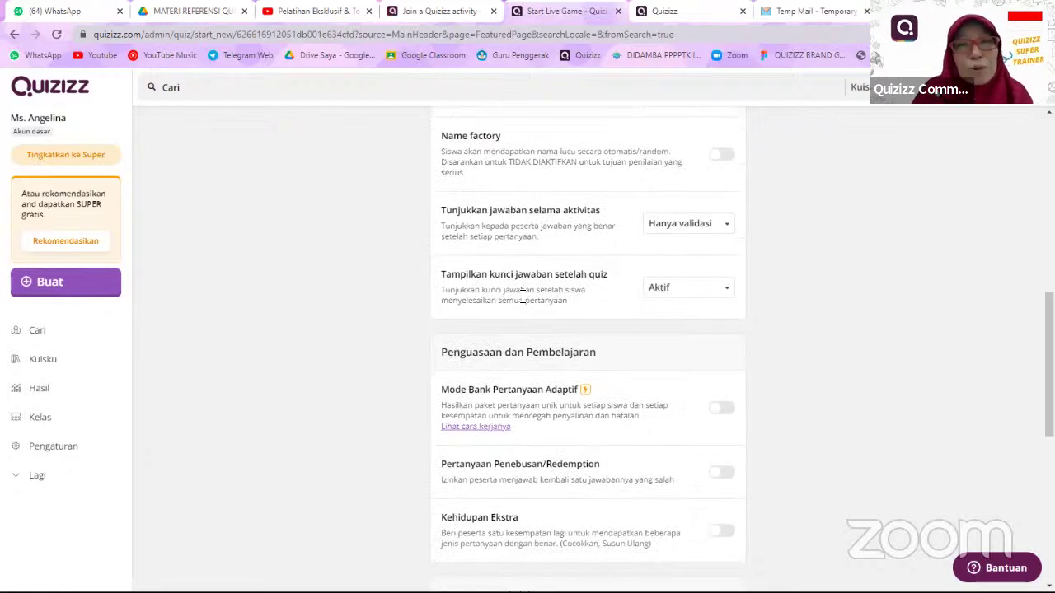
pyautogui.click(700, 293)
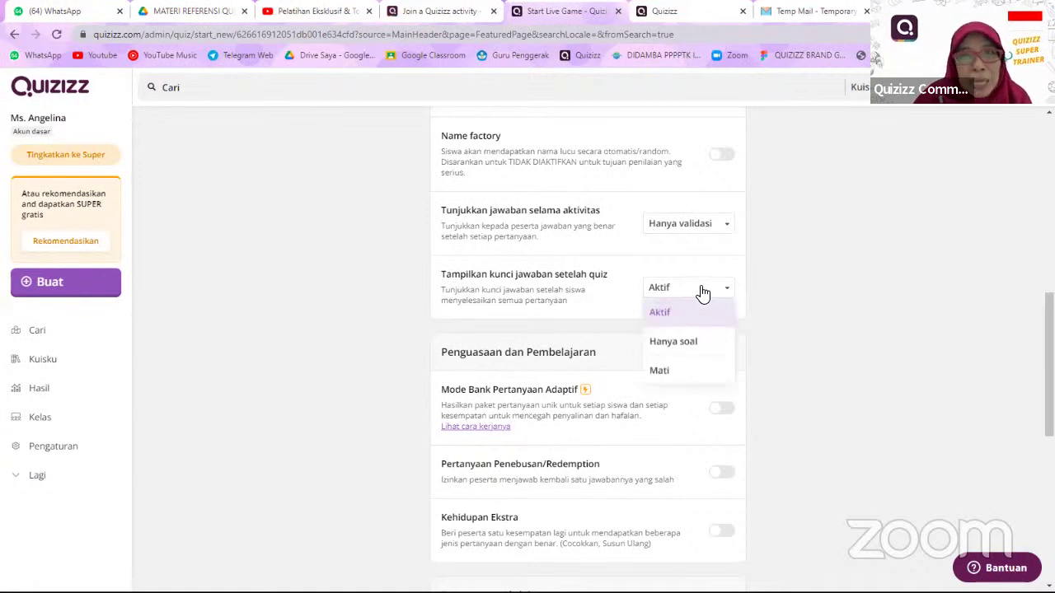
pyautogui.click(688, 343)
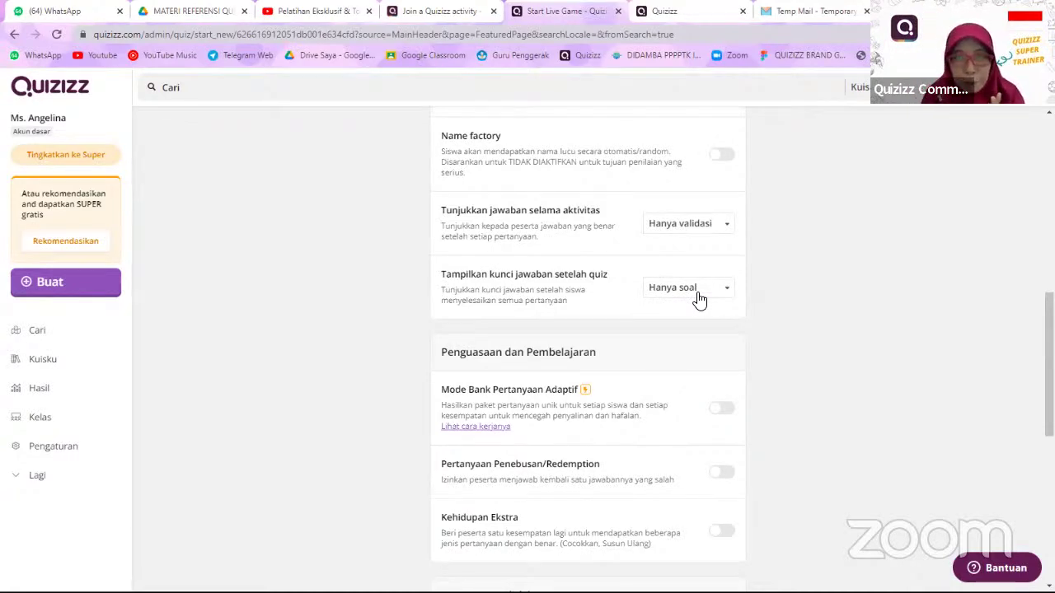
pyautogui.click(699, 301)
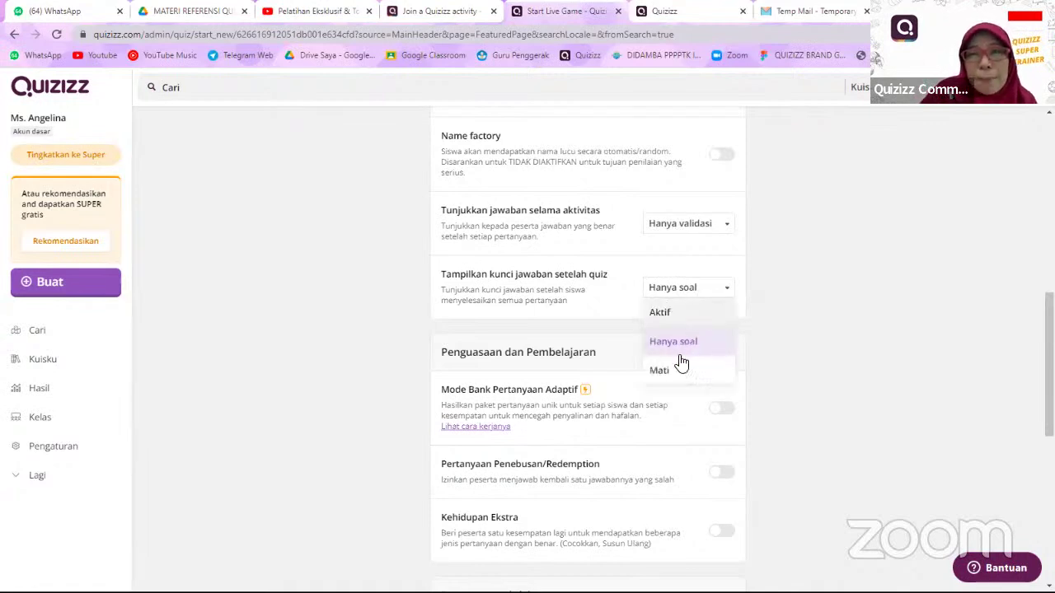
pyautogui.click(680, 371)
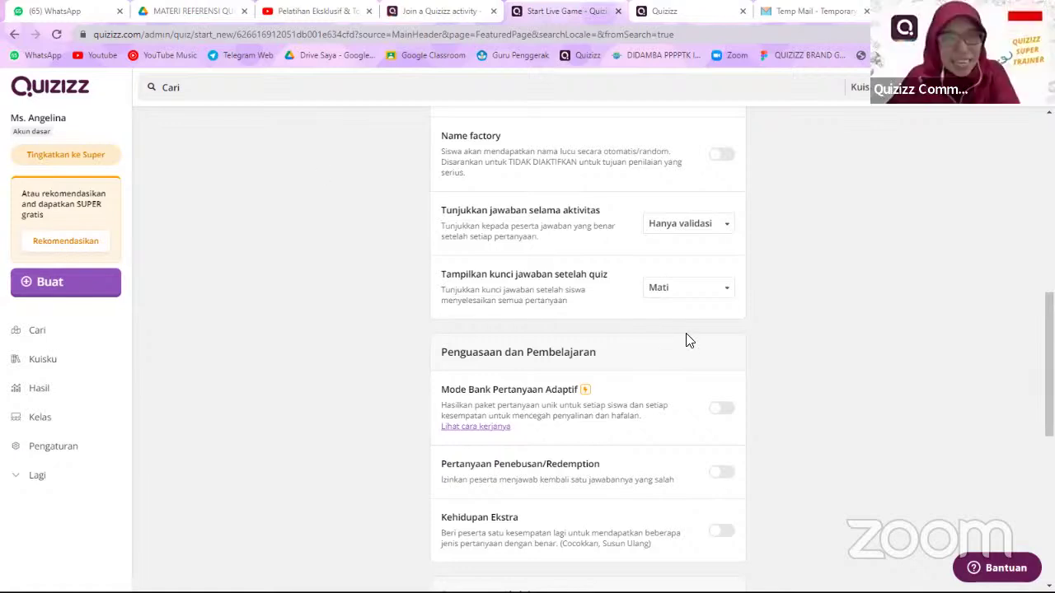
# - Switch Pertanyaan Penebusan/Redemption on under Penguasaan dan Pembelajaran, and switch it off again
pyautogui.scroll(-1, 689, 340)
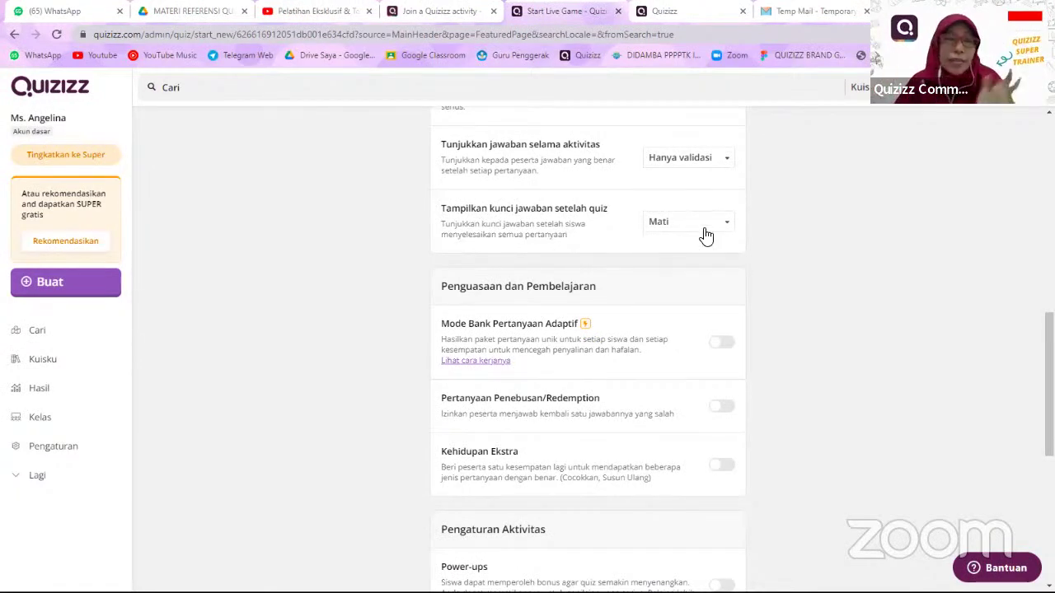
pyautogui.scroll(-1, 700, 235)
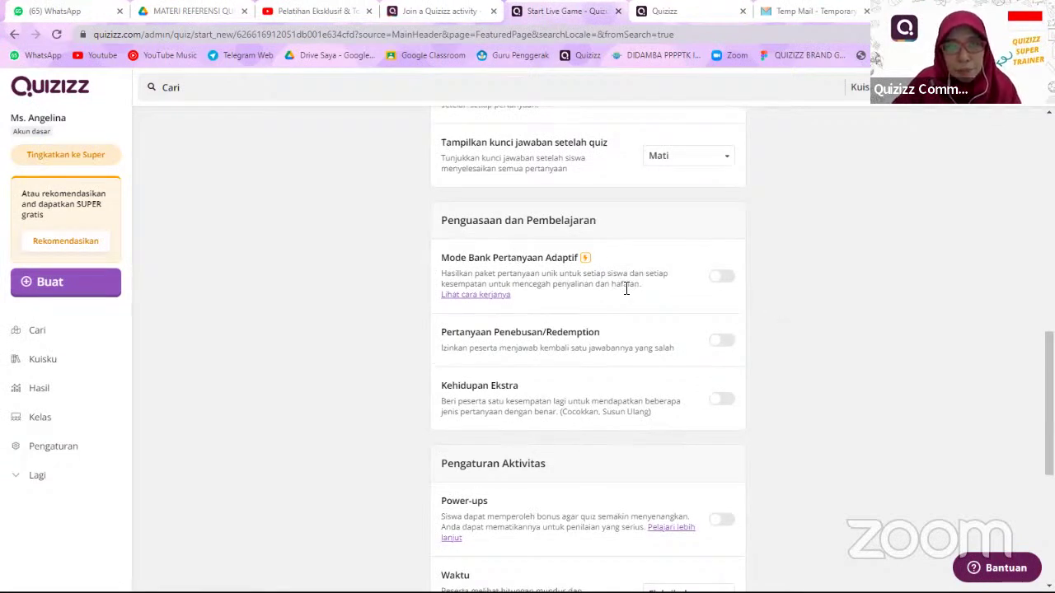
pyautogui.scroll(-1, 627, 289)
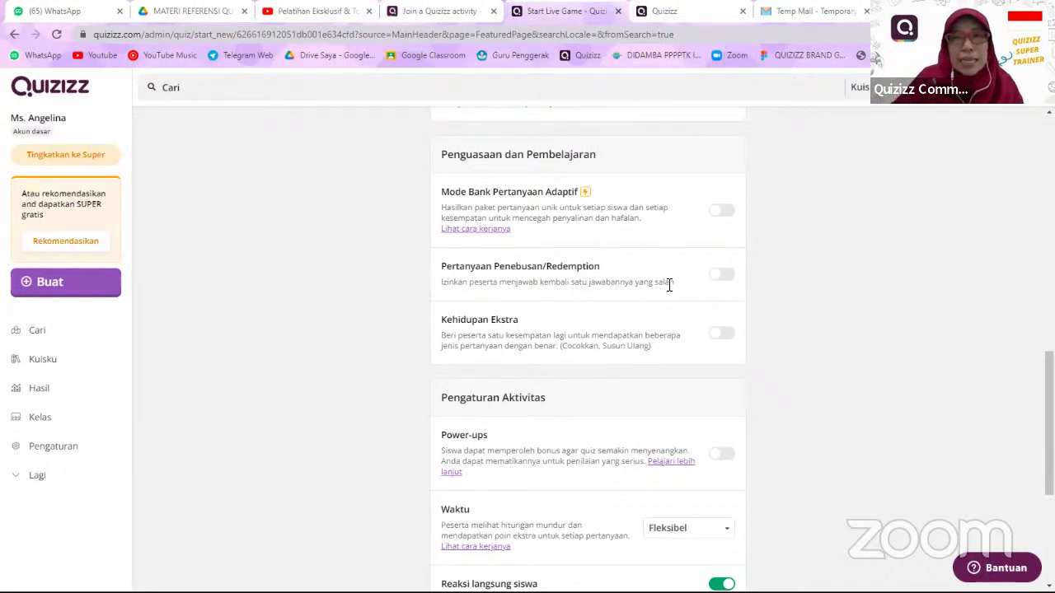
pyautogui.click(725, 277)
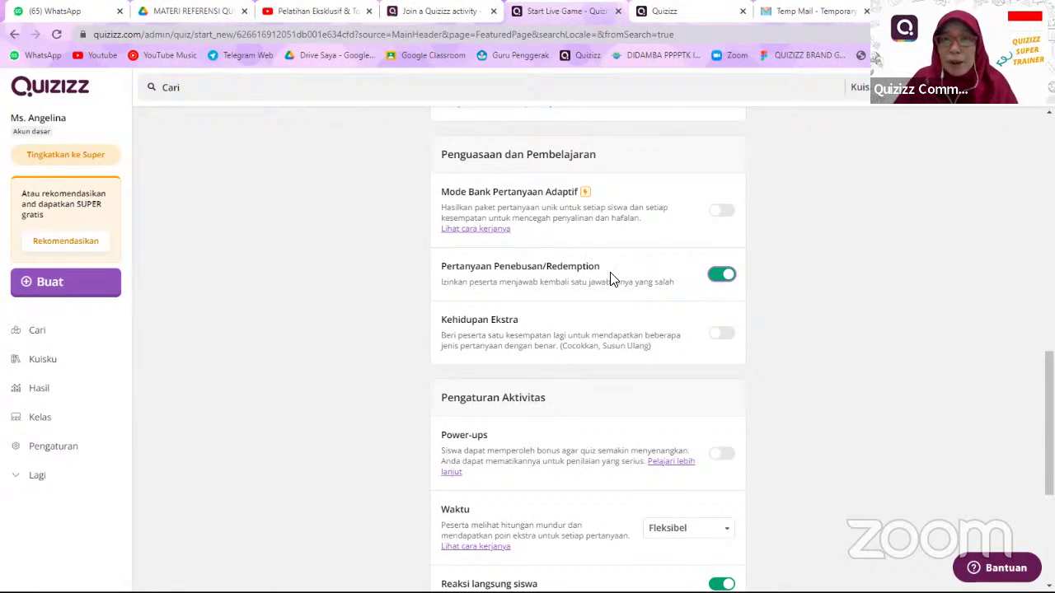
pyautogui.click(715, 279)
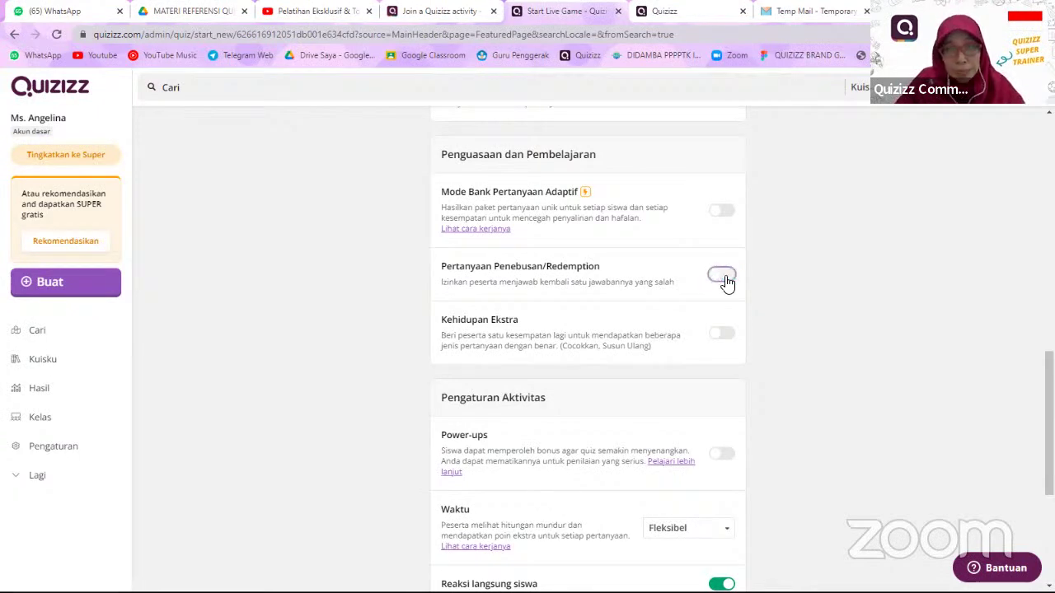
# - Switch on Pertanyaan Penebusan/Redemption, and switch on Power-ups under Pengaturan Aktivitas after trying it off
pyautogui.click(727, 278)
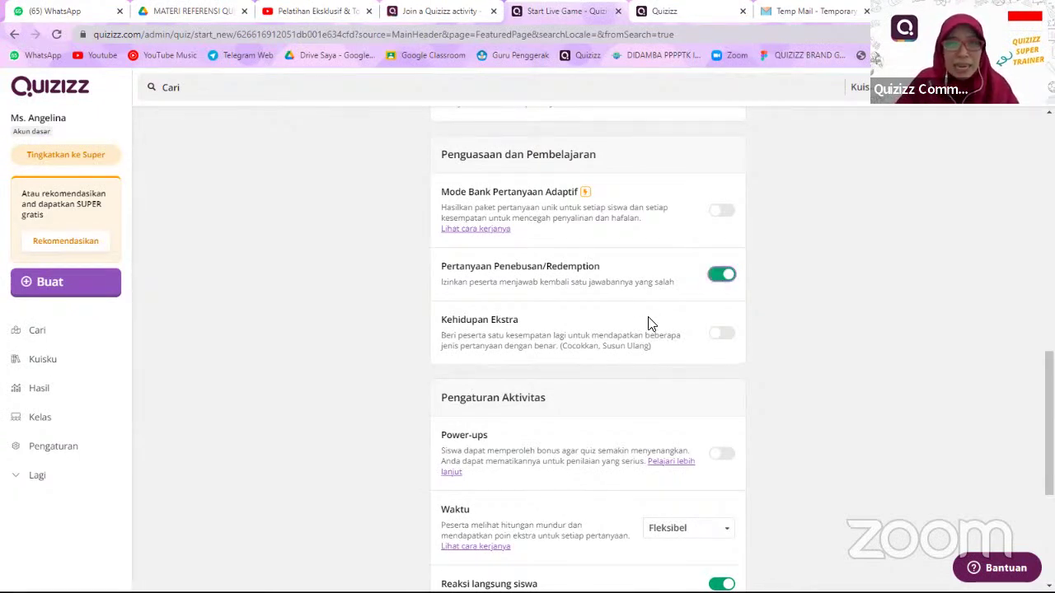
pyautogui.scroll(-1, 602, 305)
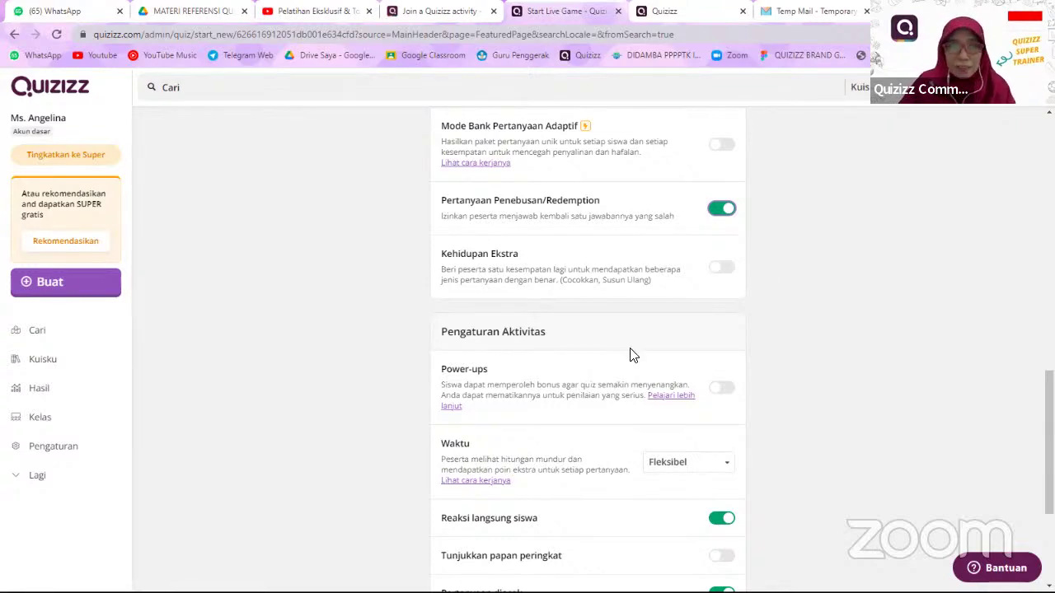
pyautogui.scroll(-1, 629, 353)
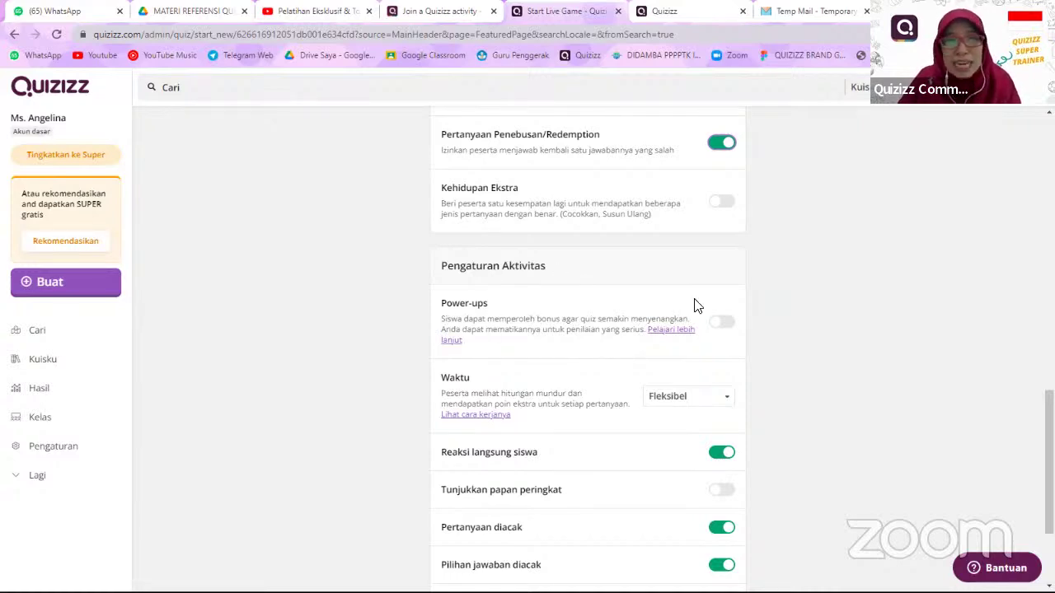
pyautogui.click(731, 330)
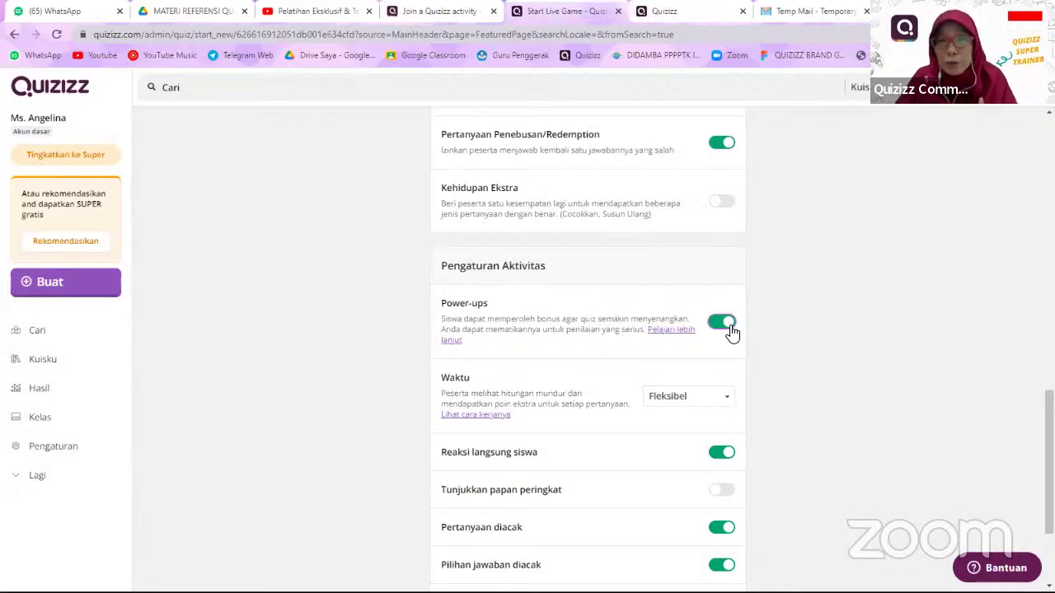
pyautogui.click(721, 328)
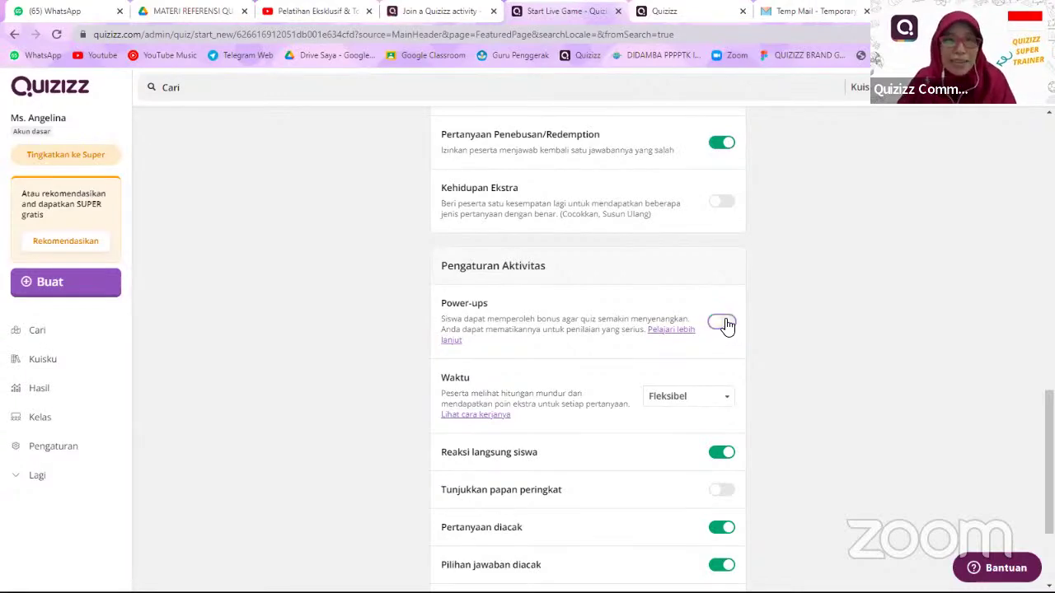
pyautogui.click(726, 328)
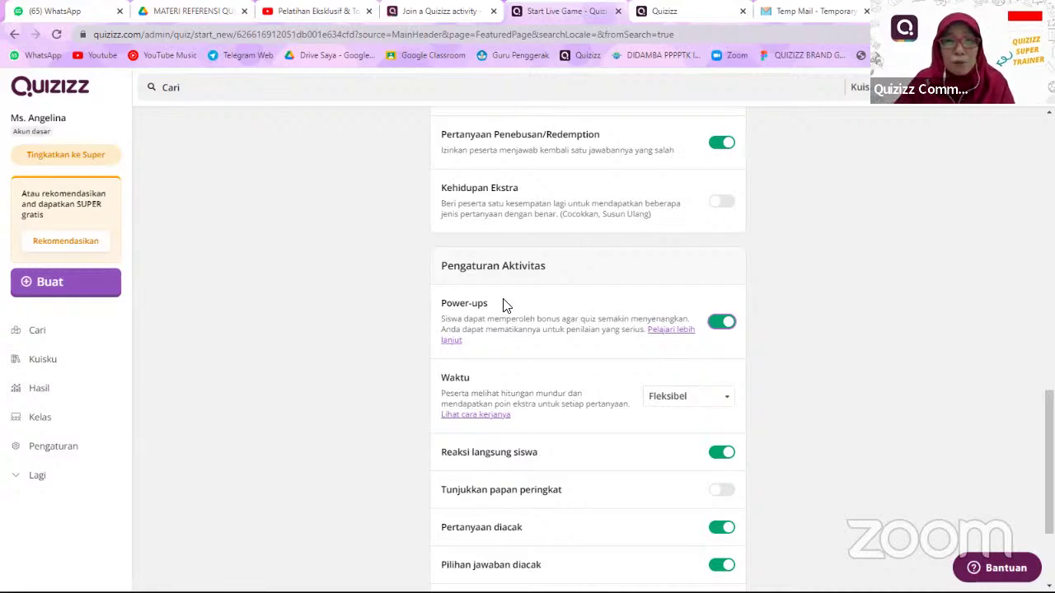
# - Set Waktu to Mati under Pengaturan Aktivitas and review the Fleksibel and Test timer options
pyautogui.scroll(-1, 558, 360)
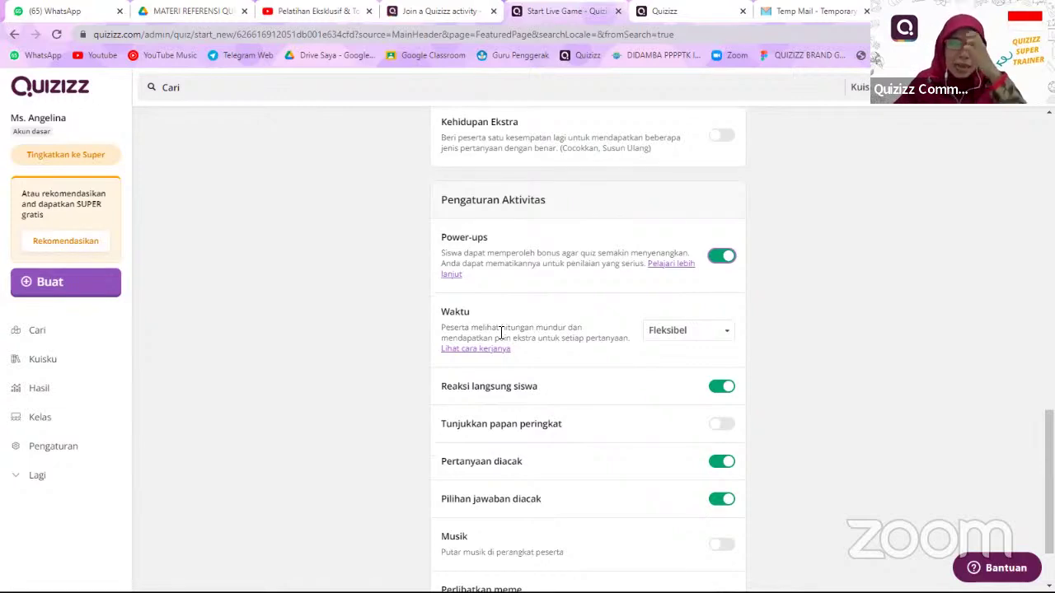
pyautogui.click(701, 333)
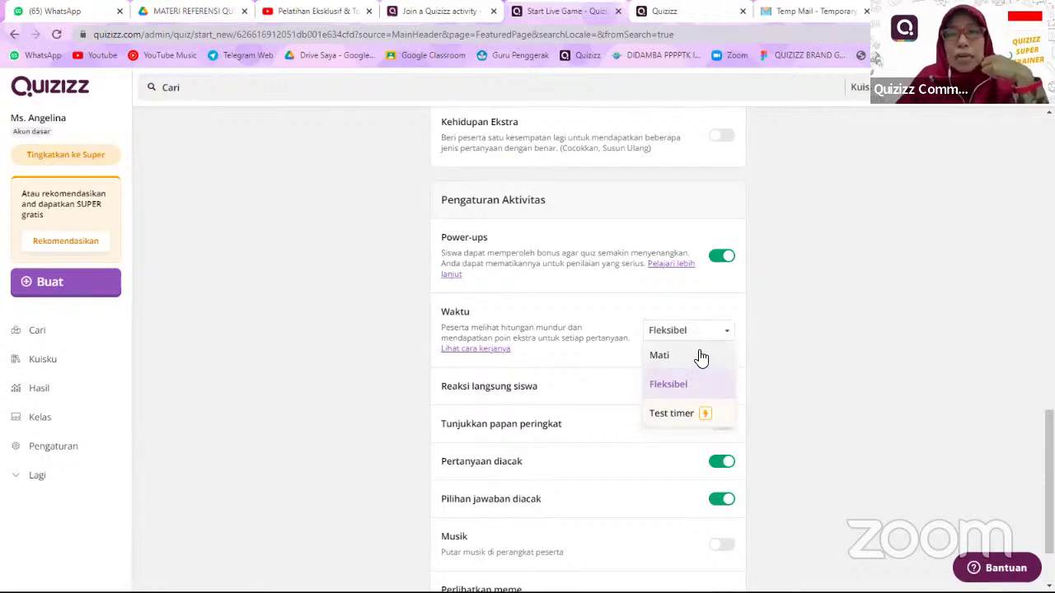
pyautogui.click(699, 358)
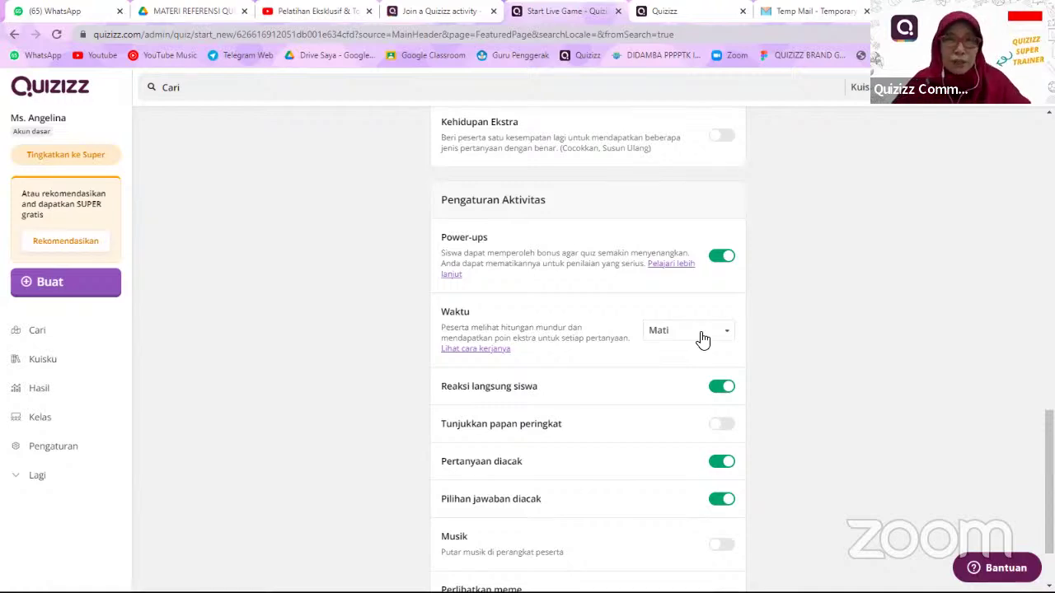
pyautogui.click(702, 338)
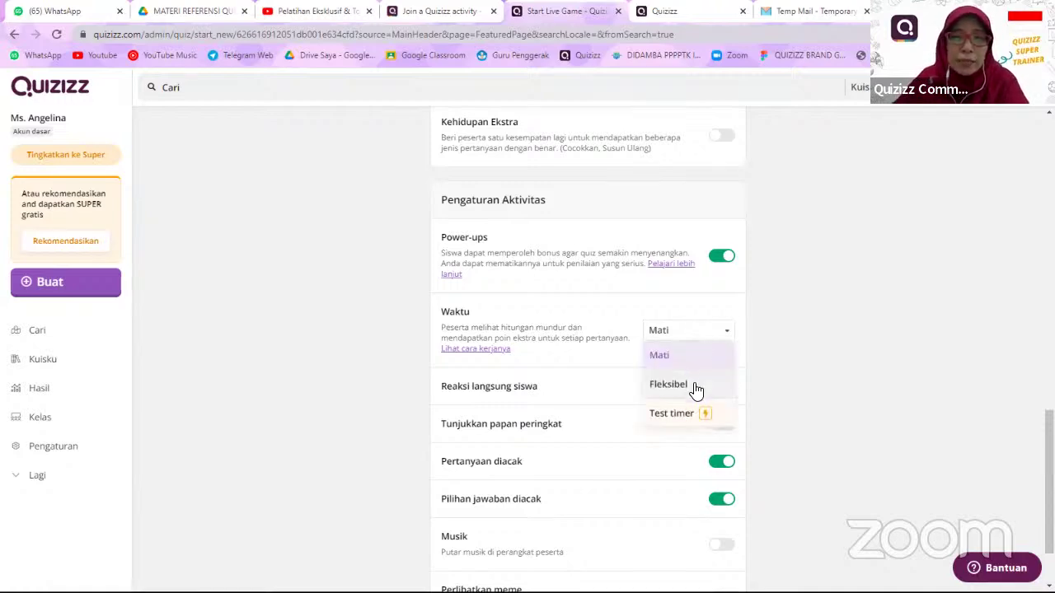
pyautogui.click(806, 373)
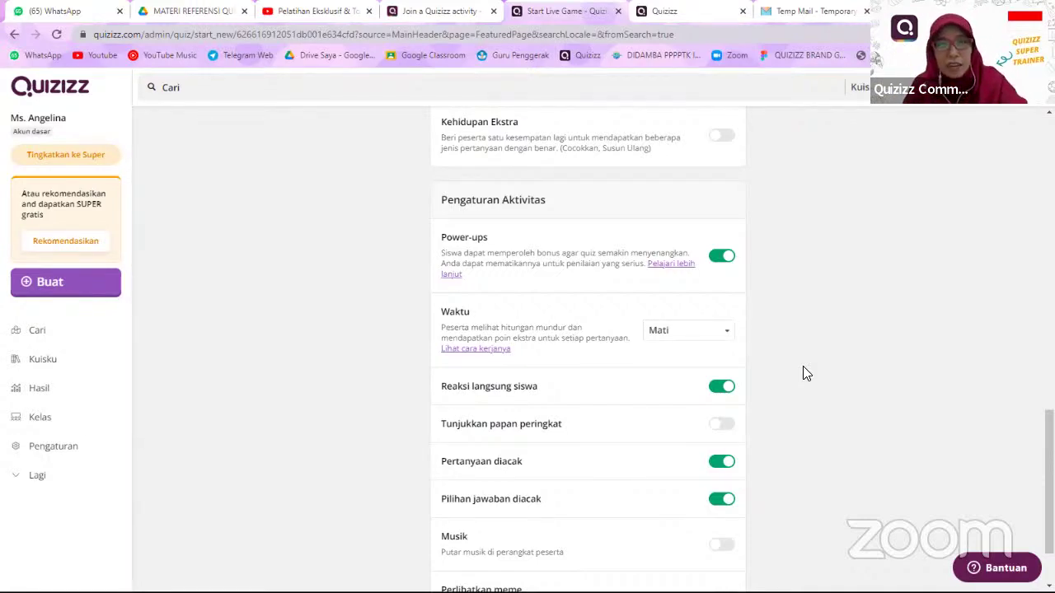
pyautogui.click(709, 334)
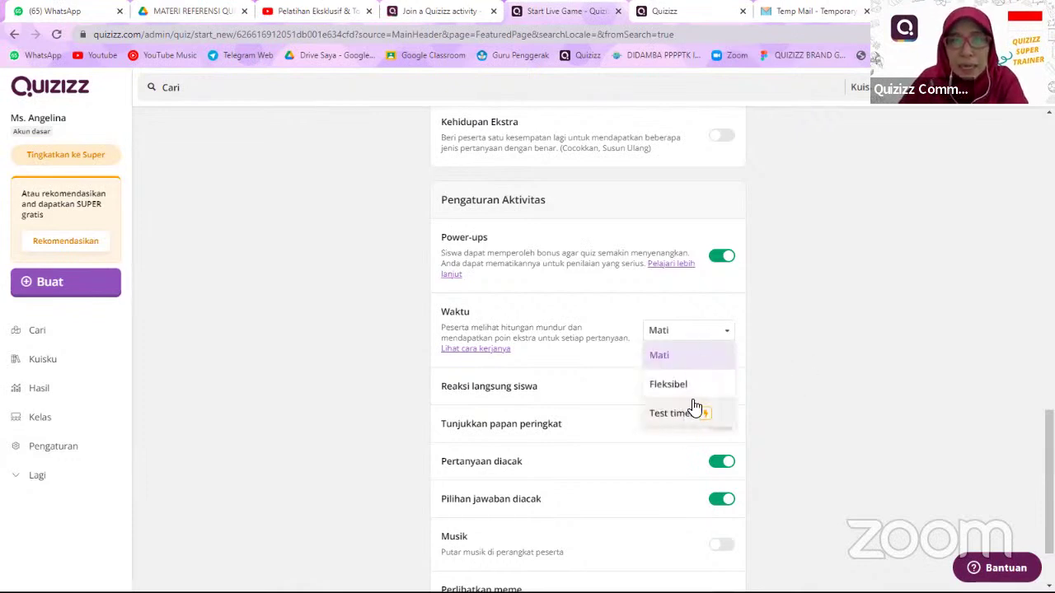
pyautogui.click(724, 334)
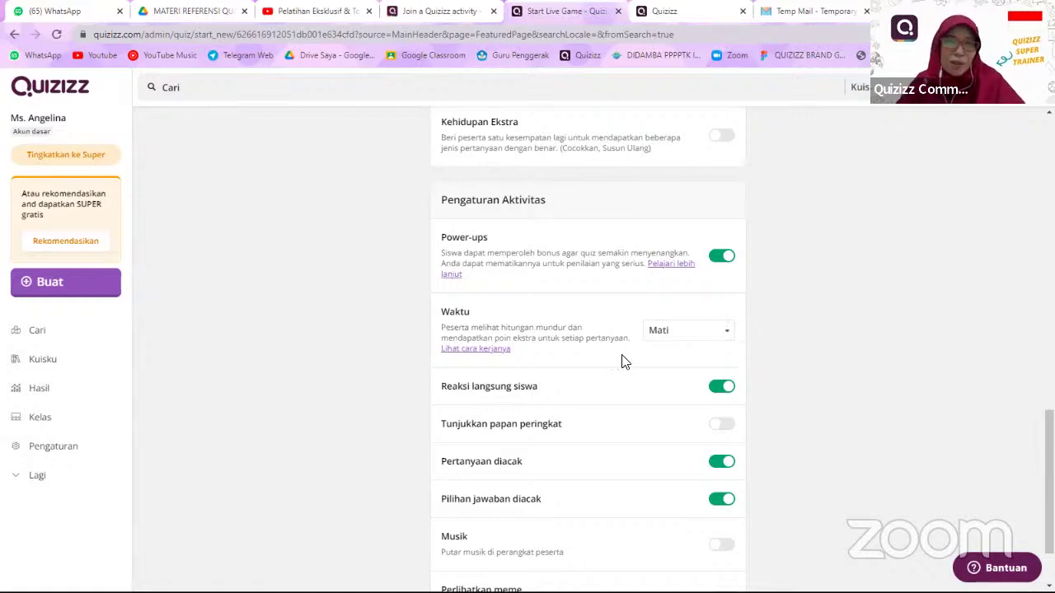
# - Switch on Tunjukkan papan peringkat, and switch Pertanyaan diacak off and back on
pyautogui.scroll(-2, 615, 361)
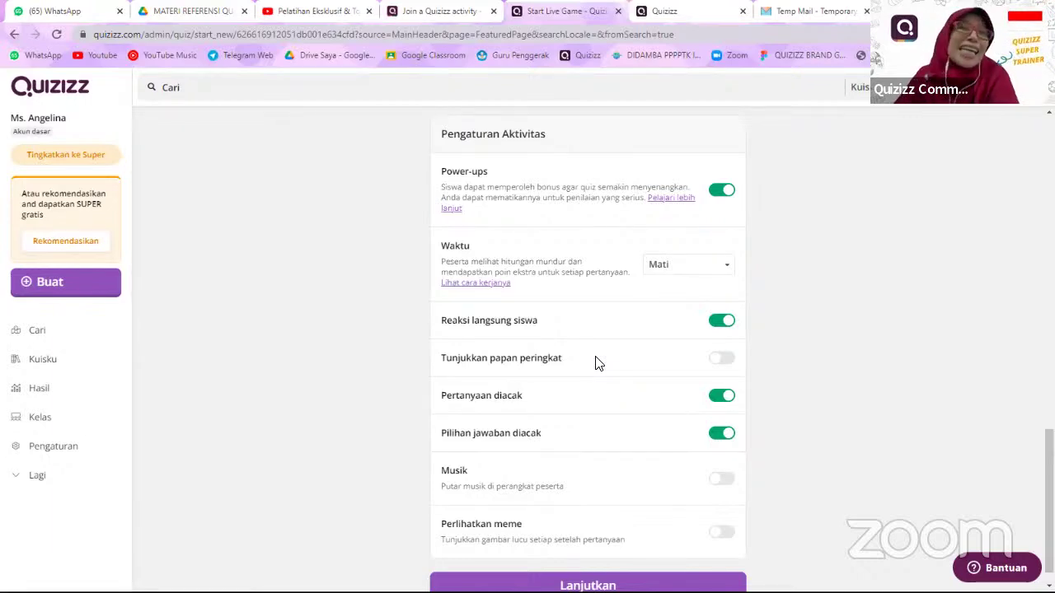
pyautogui.click(731, 367)
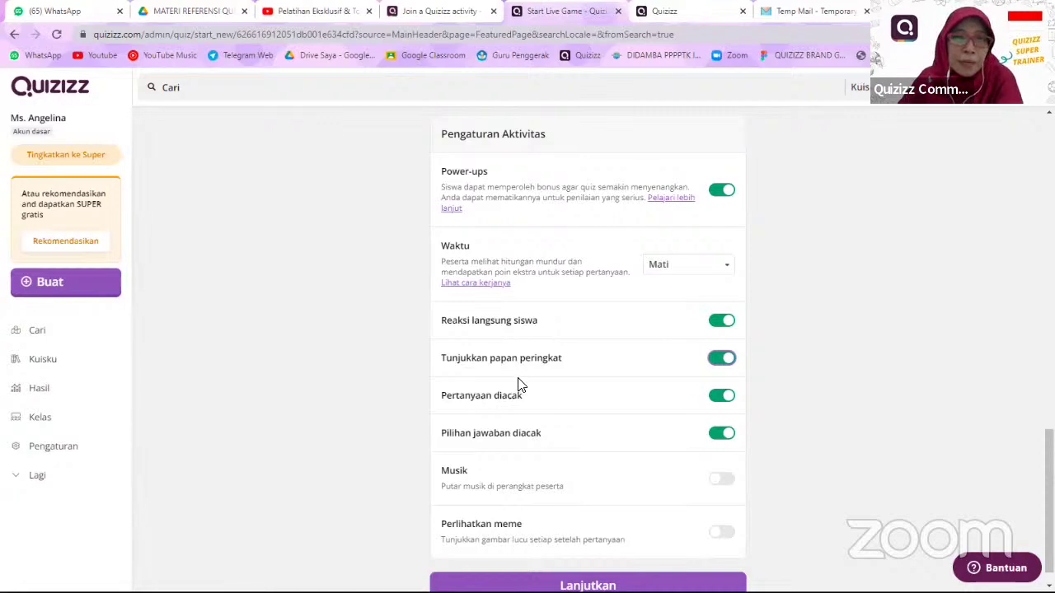
pyautogui.scroll(-1, 518, 384)
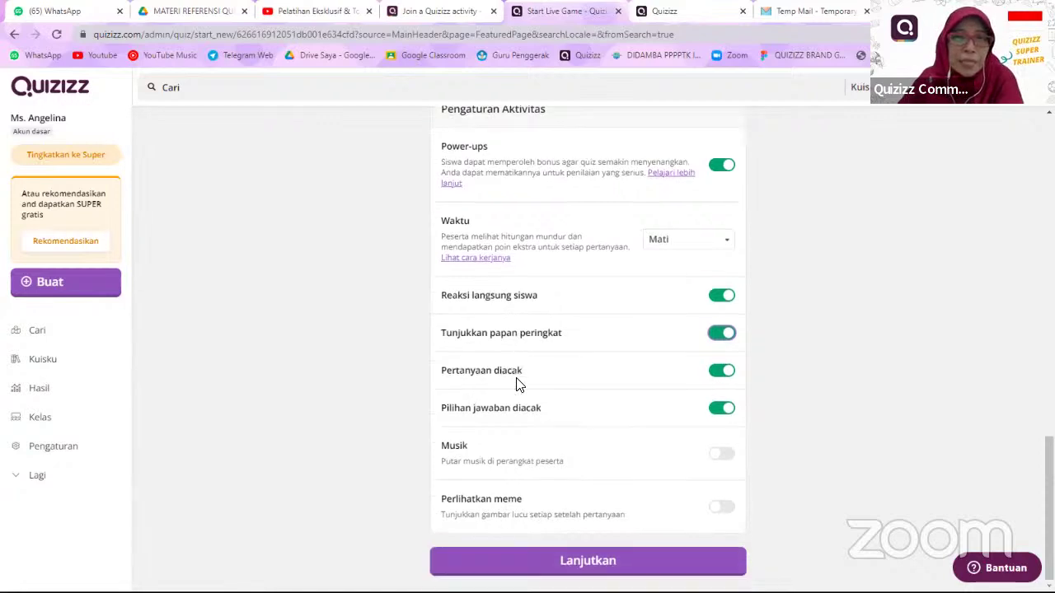
pyautogui.click(721, 378)
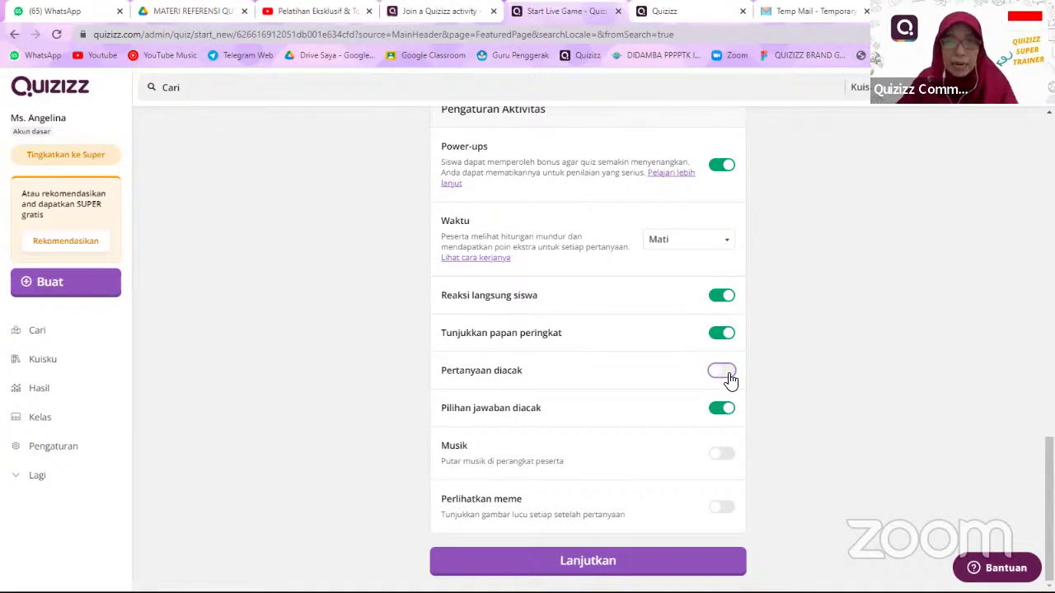
pyautogui.click(724, 373)
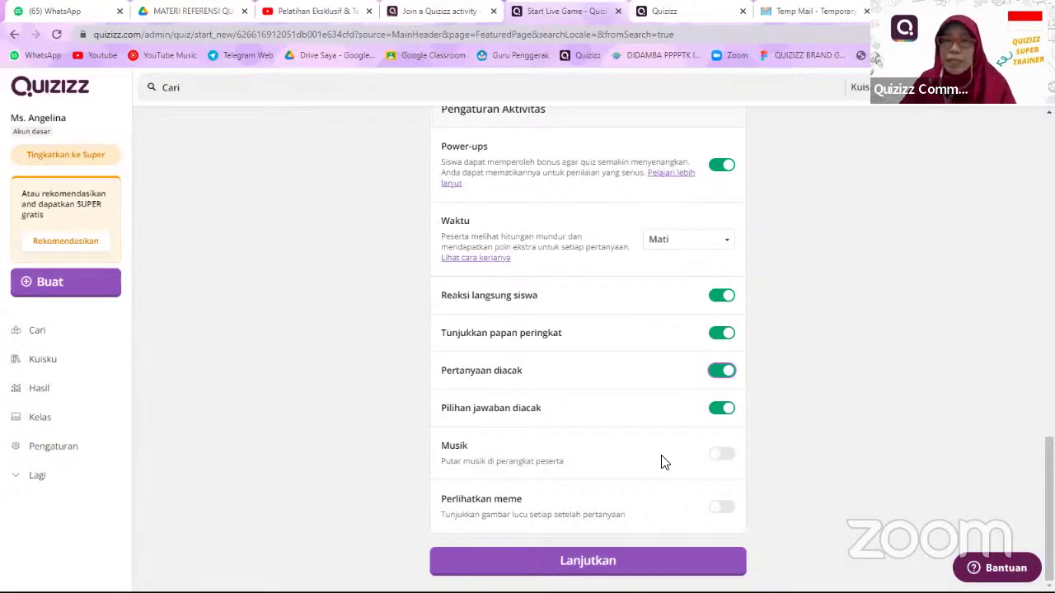
# - Switch on Musik and Perlihatkan meme, keeping the Random meme set
pyautogui.click(729, 458)
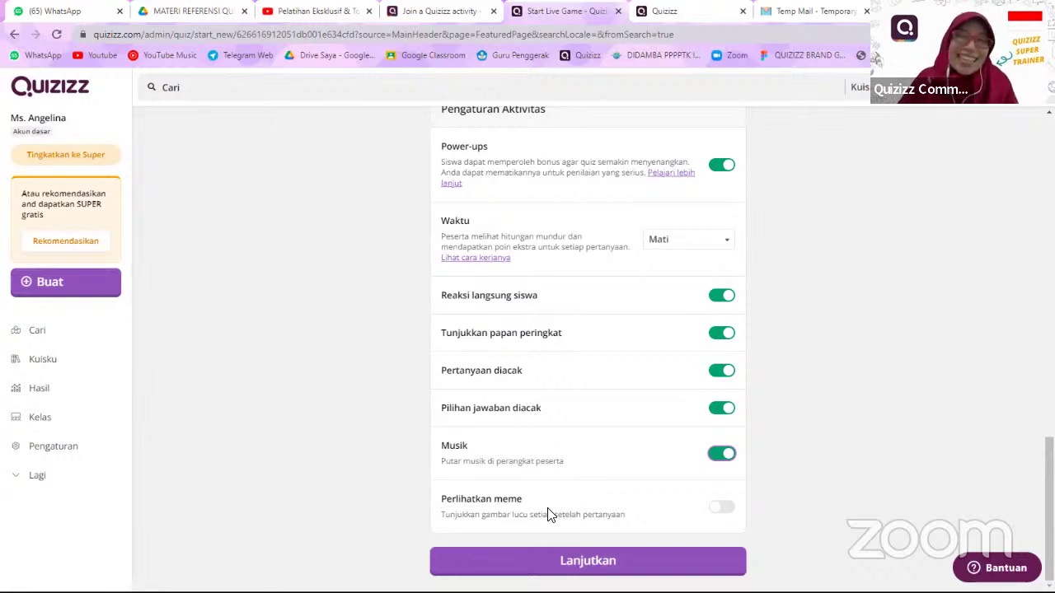
pyautogui.click(725, 508)
pyautogui.scroll(-2, 727, 507)
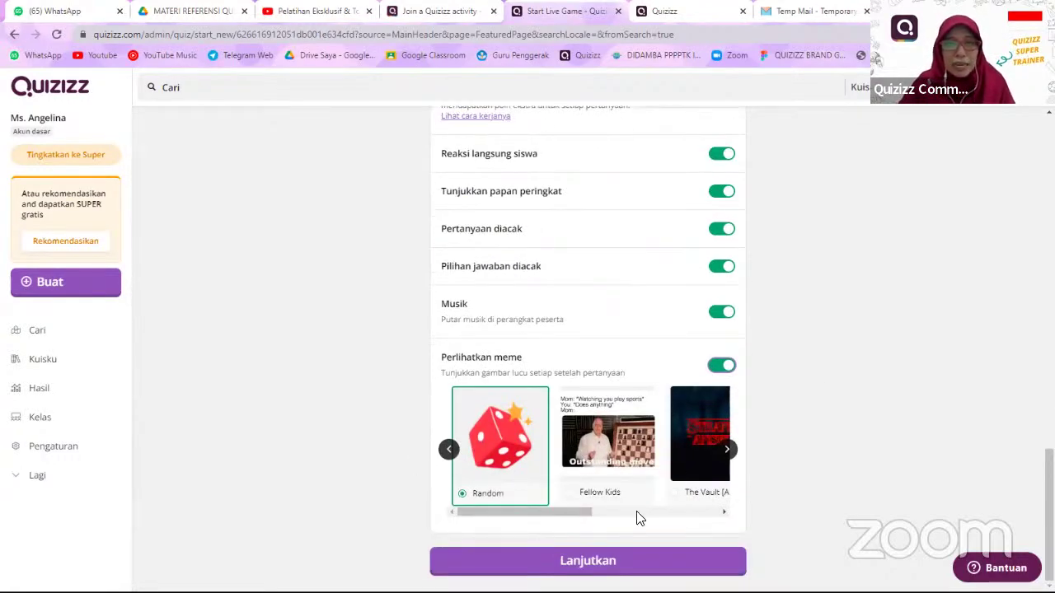
pyautogui.scroll(1, 631, 561)
pyautogui.scroll(-1, 625, 572)
# - Continue with these settings to the live game lobby and copy the game's join link
pyautogui.click(627, 567)
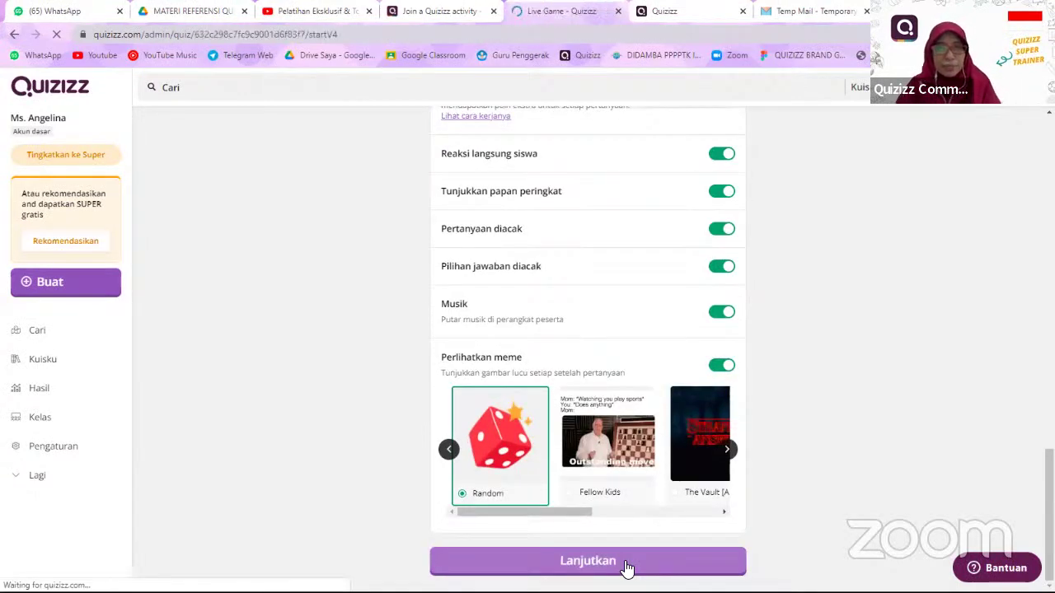
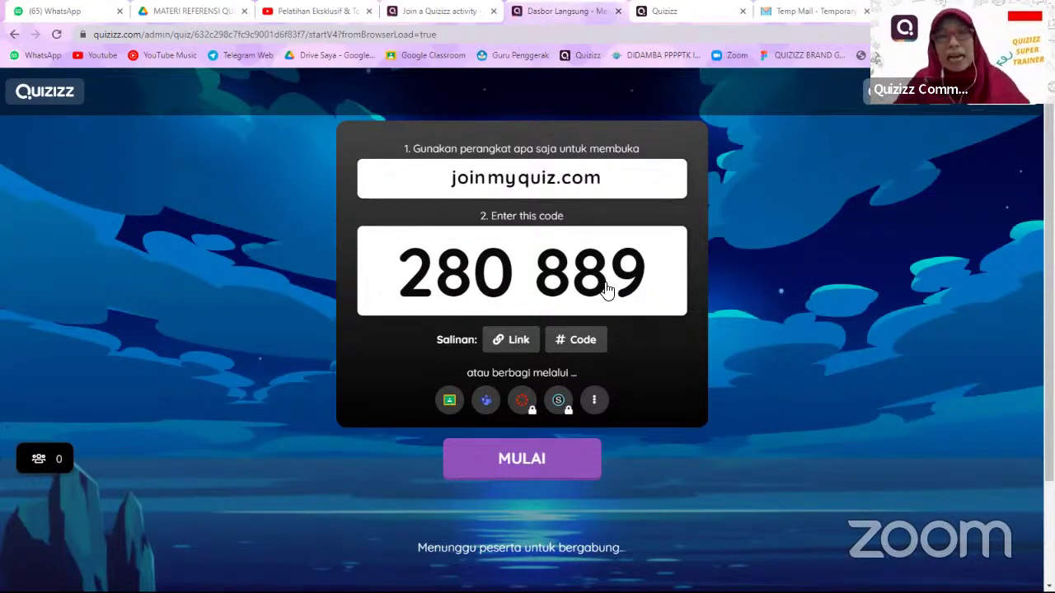
pyautogui.click(510, 348)
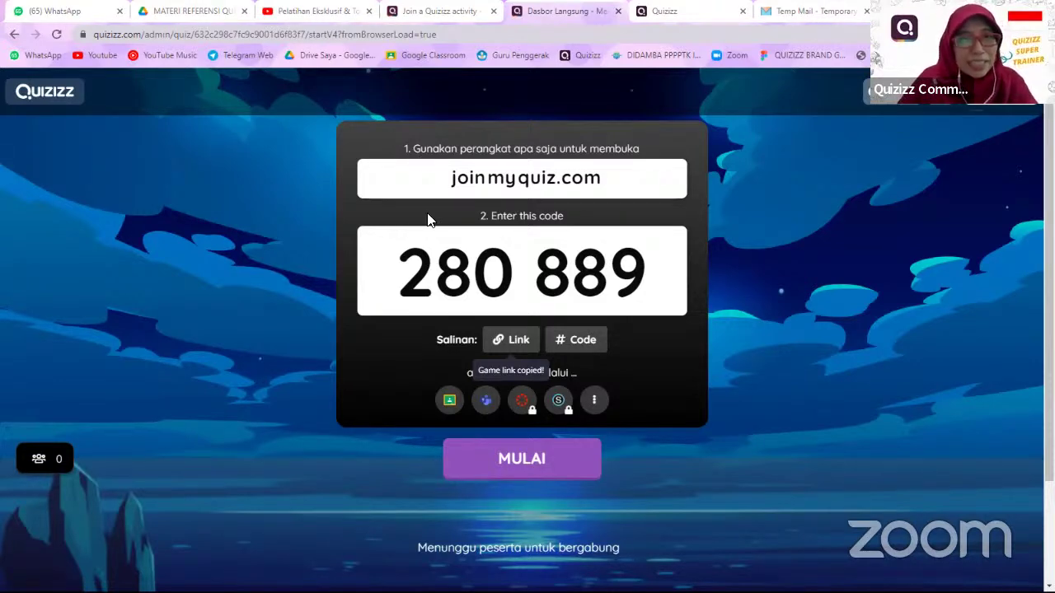
pyautogui.tripleClick(681, 148)
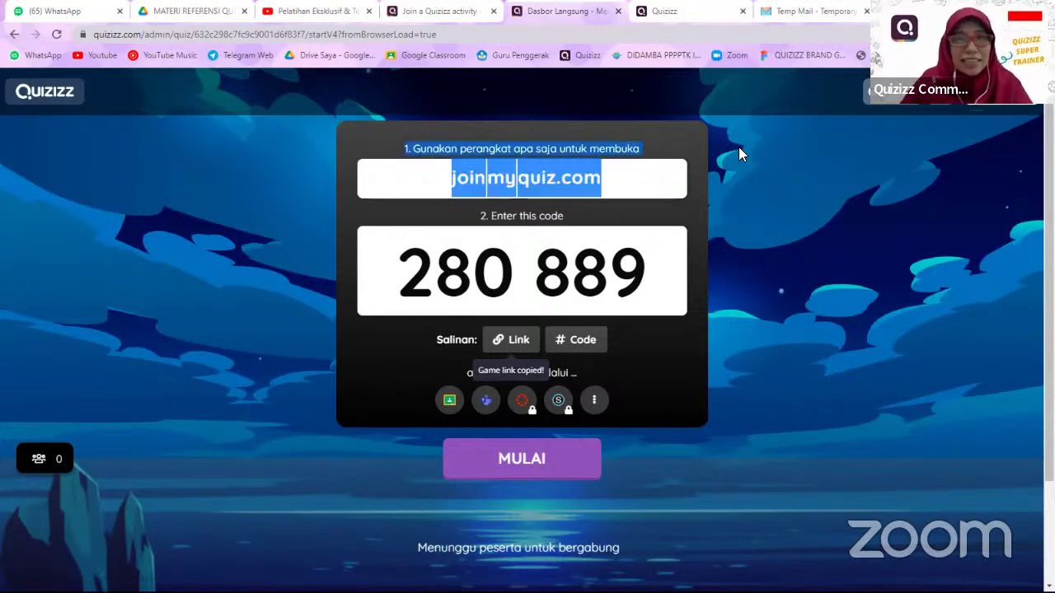
pyautogui.click(701, 176)
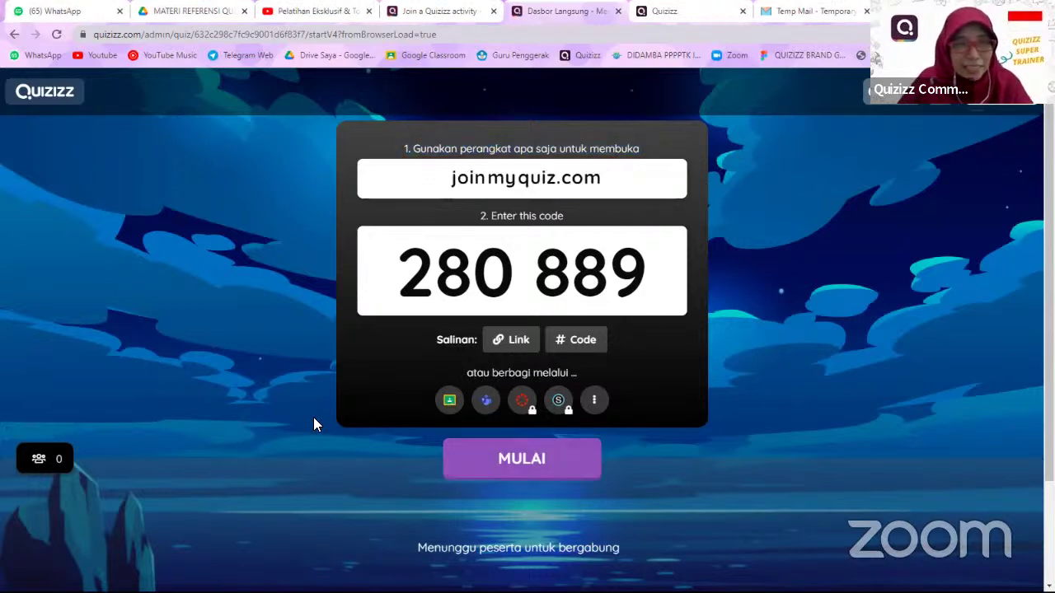
# - Check the participants who have joined the lobby and start the live game
pyautogui.click(569, 477)
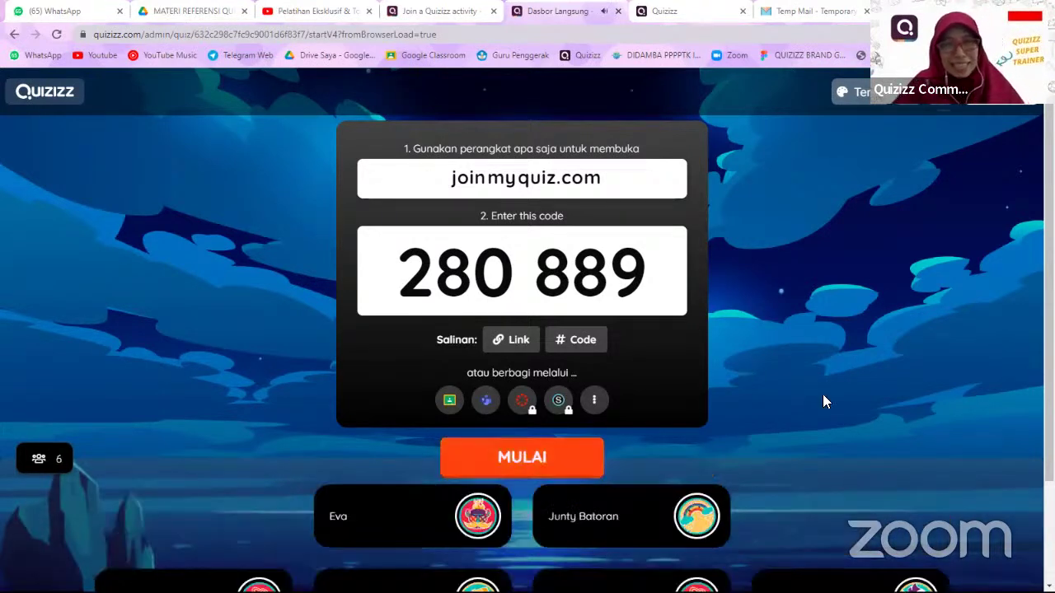
pyautogui.scroll(-2, 822, 394)
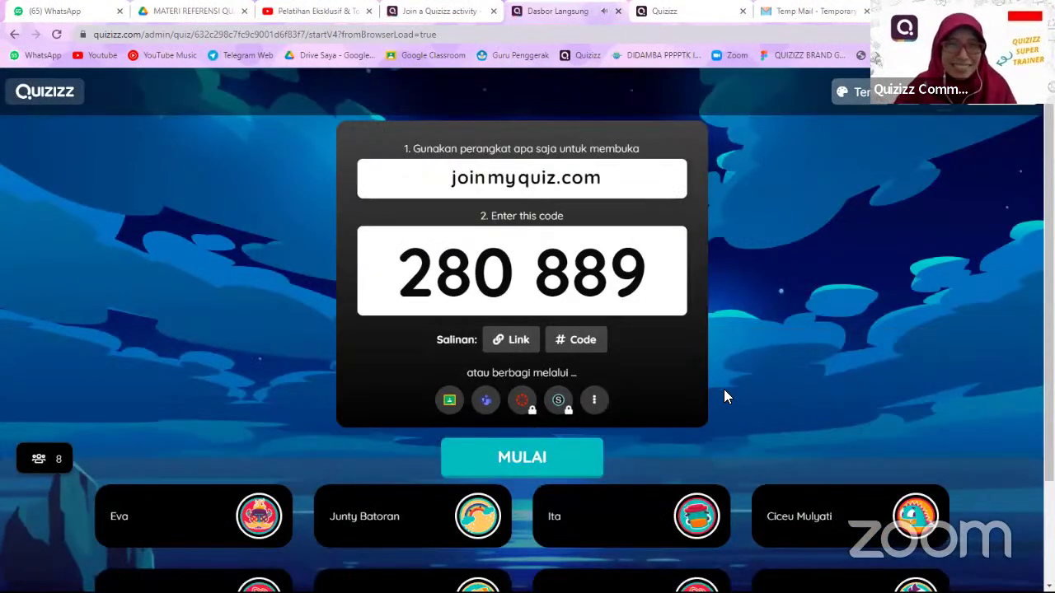
pyautogui.scroll(-2, 860, 371)
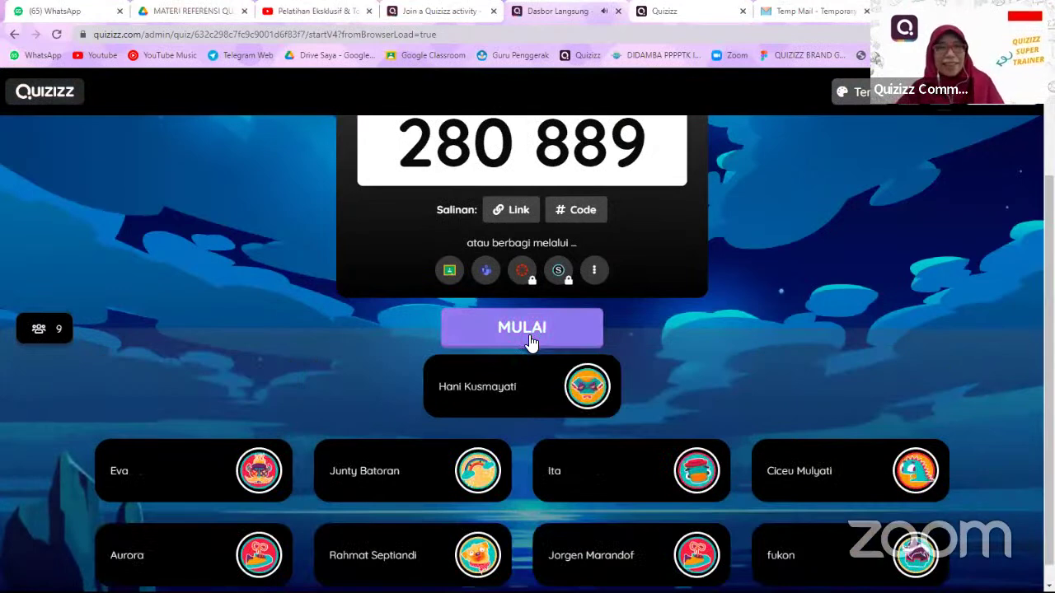
pyautogui.click(531, 343)
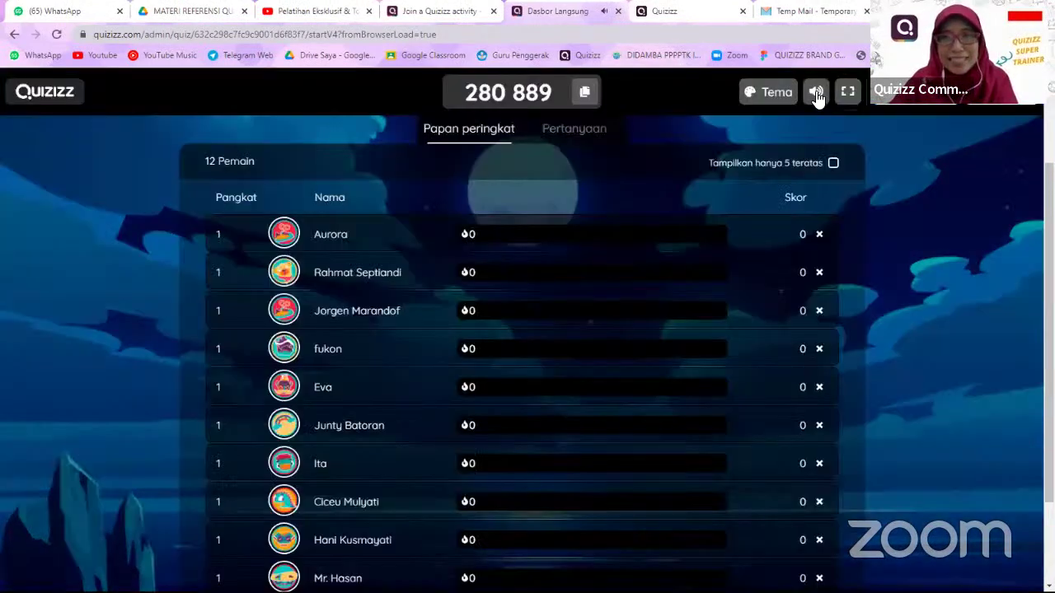
# - Mute and unmute the game sound, and change the live dashboard's theme to Summer
pyautogui.click(816, 94)
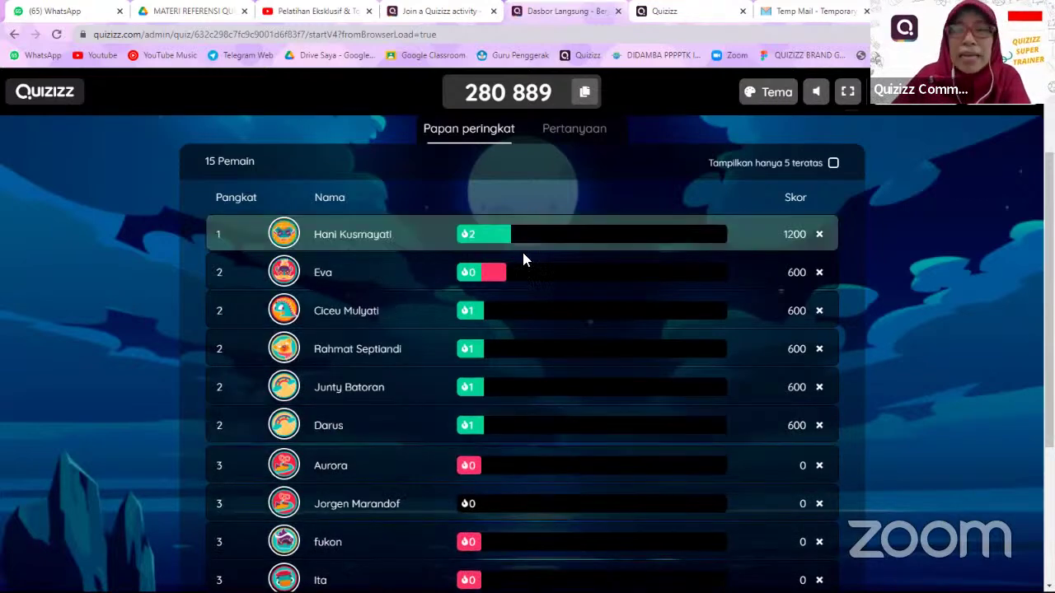
pyautogui.click(816, 97)
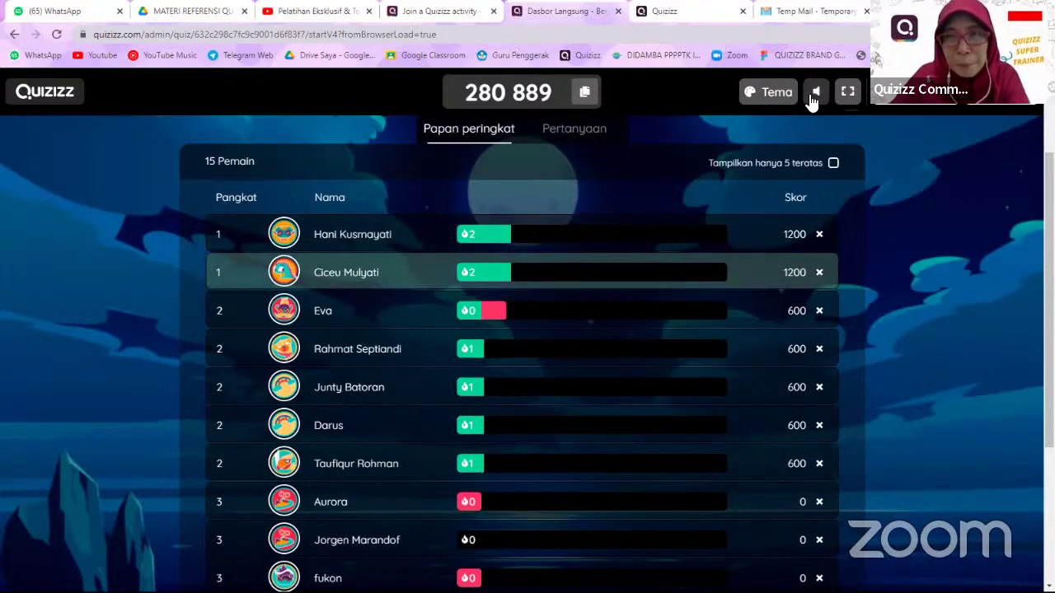
pyautogui.click(769, 92)
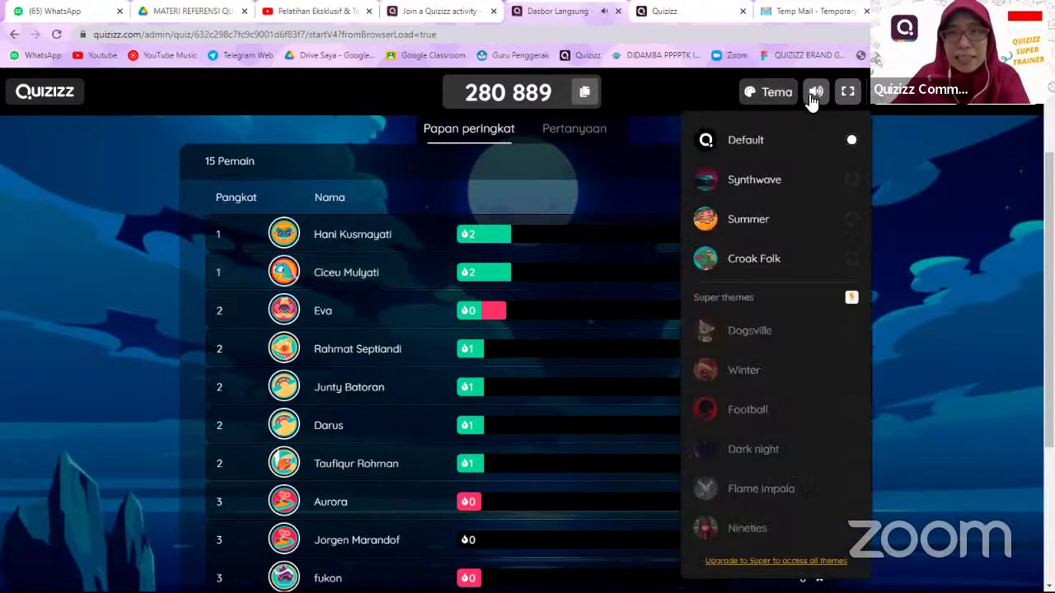
pyautogui.click(779, 218)
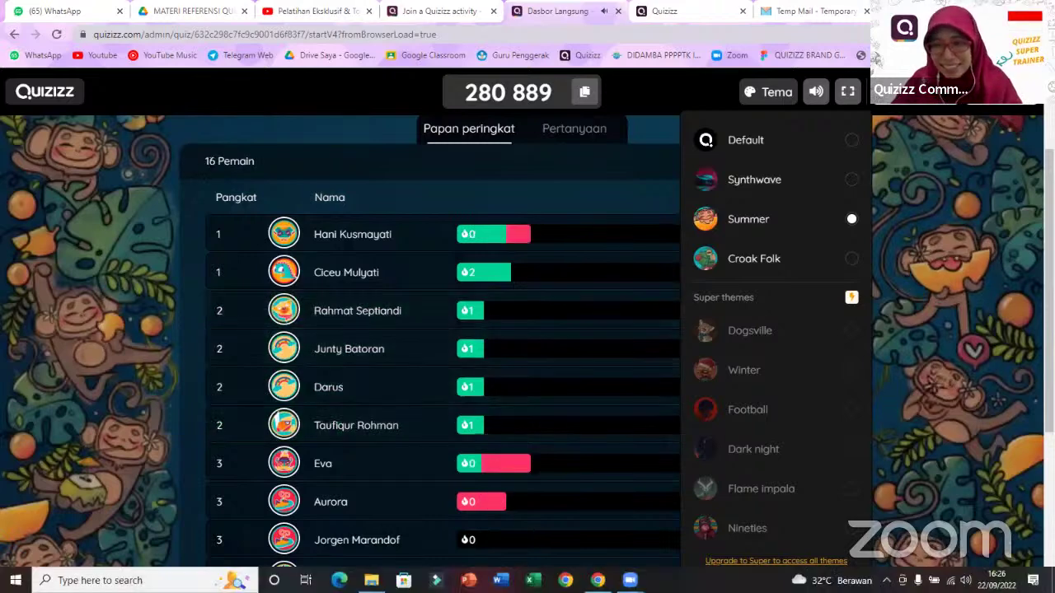
# - Lower Google Chrome's volume to 11 in the Windows volume mixer and return to the live dashboard
pyautogui.press('super')
pyautogui.rightClick(950, 581)
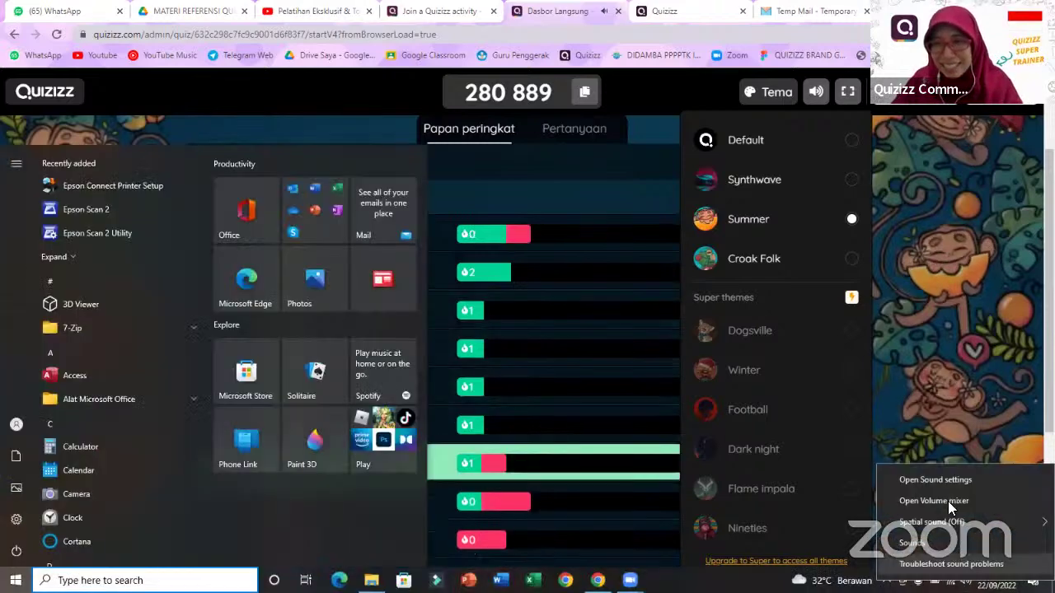
pyautogui.click(948, 502)
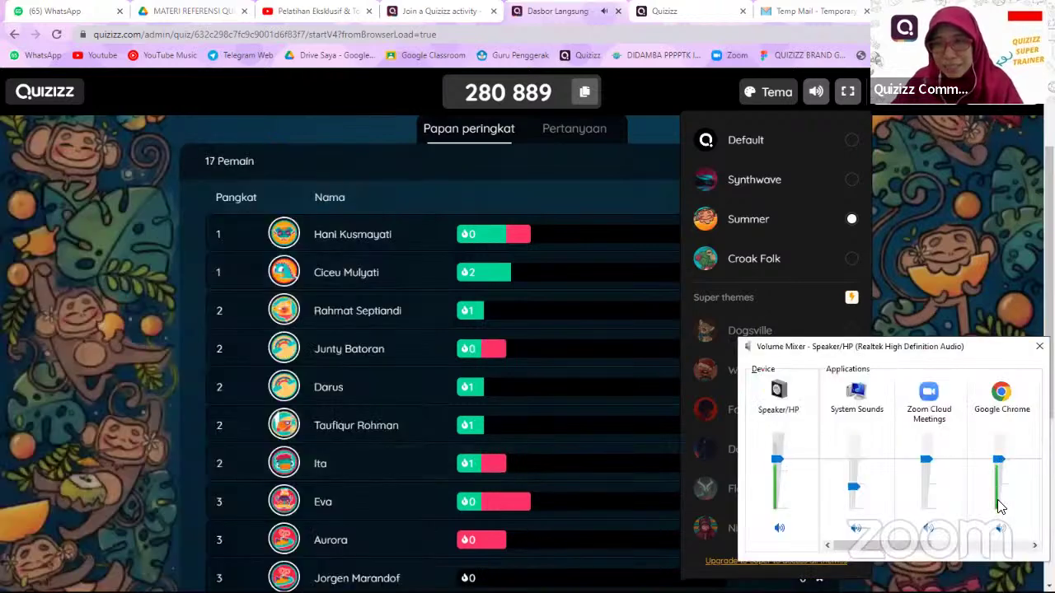
pyautogui.click(999, 503)
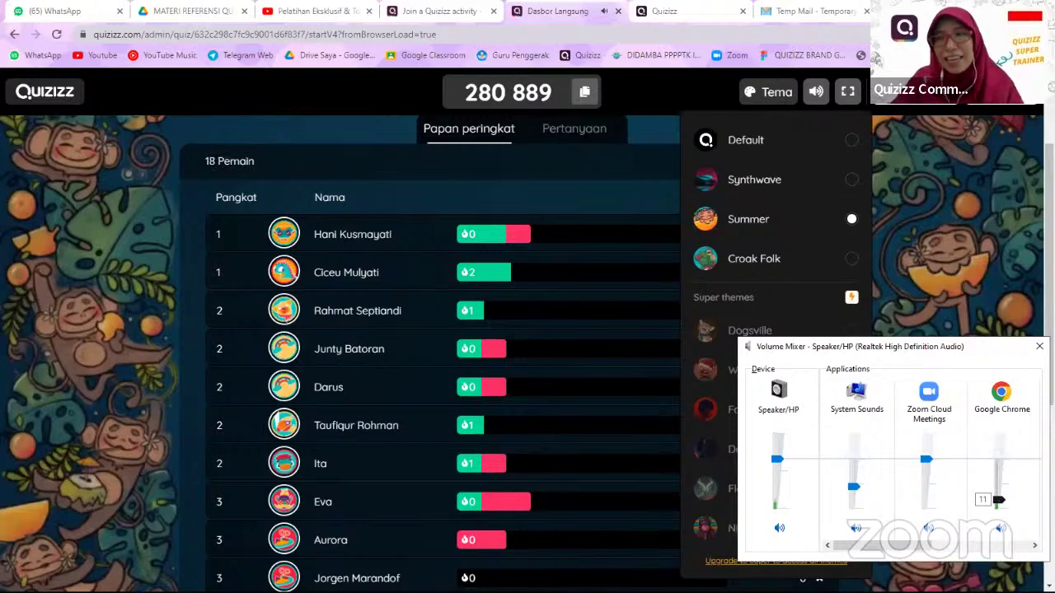
pyautogui.click(913, 274)
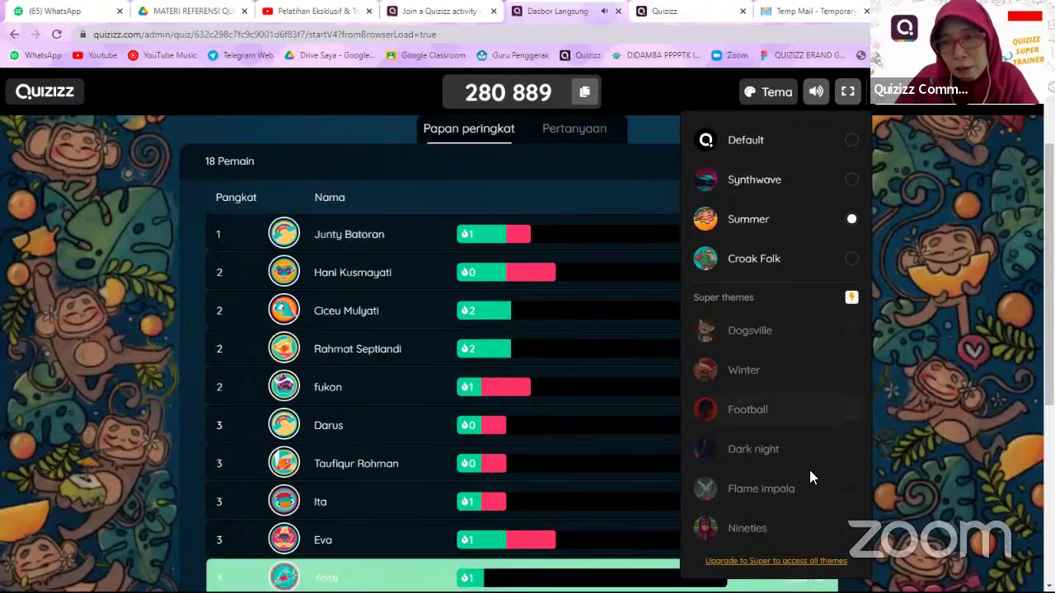
# - Preview the Synthwave theme on the live dashboard, restore the Summer theme and close the theme choices
pyautogui.click(758, 190)
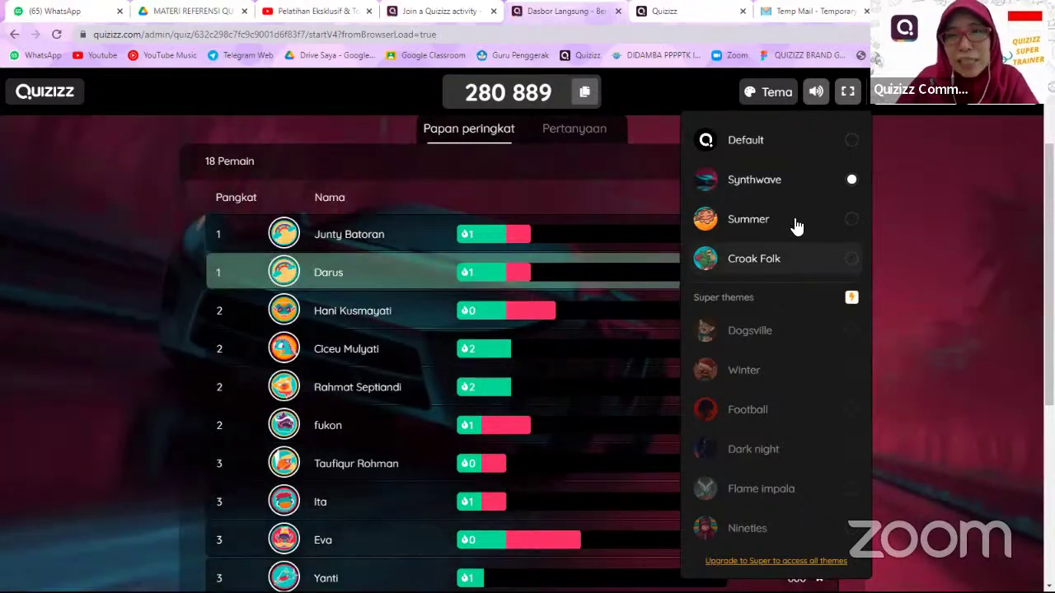
pyautogui.click(836, 224)
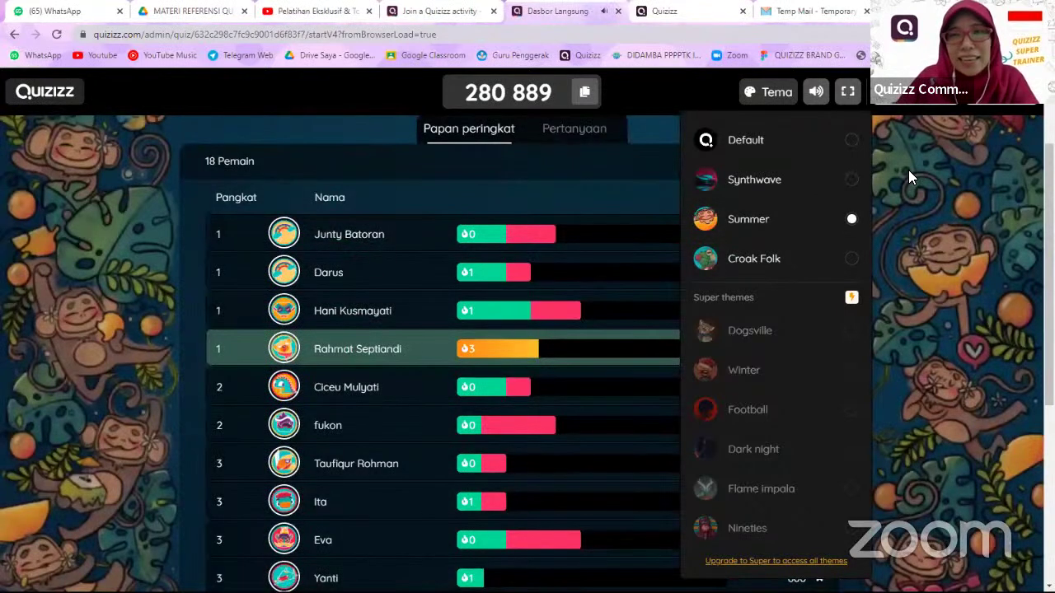
pyautogui.click(853, 168)
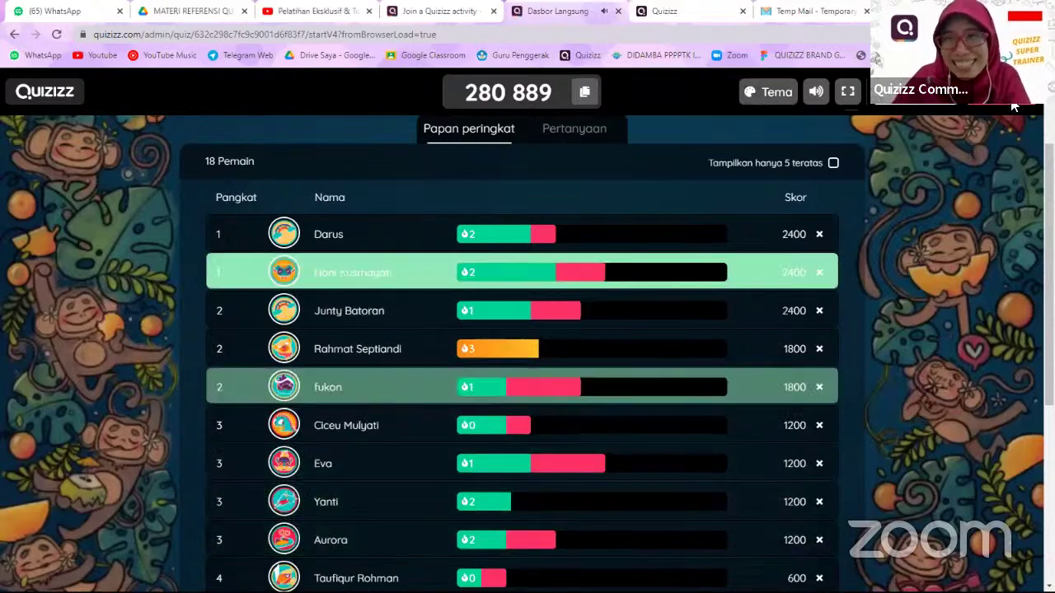
# - End the live quiz for all participants and review its highlights and the participants' per-question results
pyautogui.click(1005, 108)
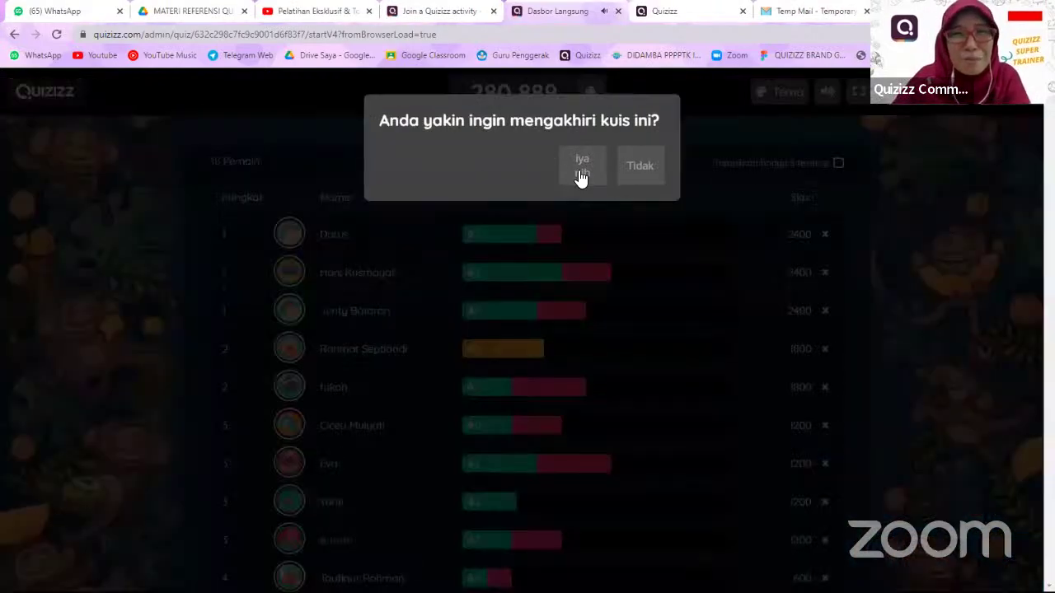
pyautogui.click(580, 168)
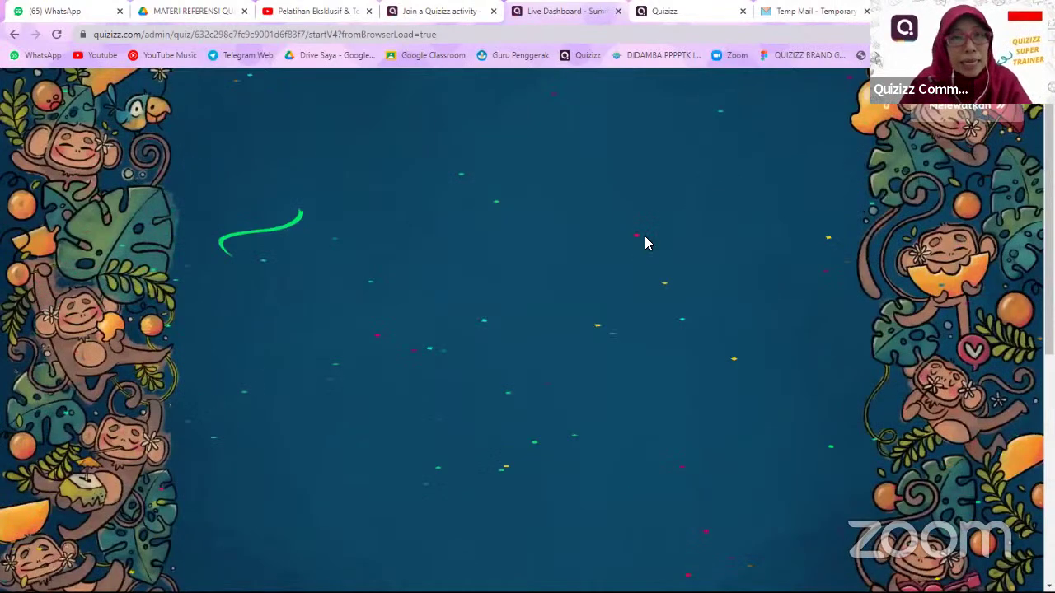
pyautogui.scroll(-3, 784, 315)
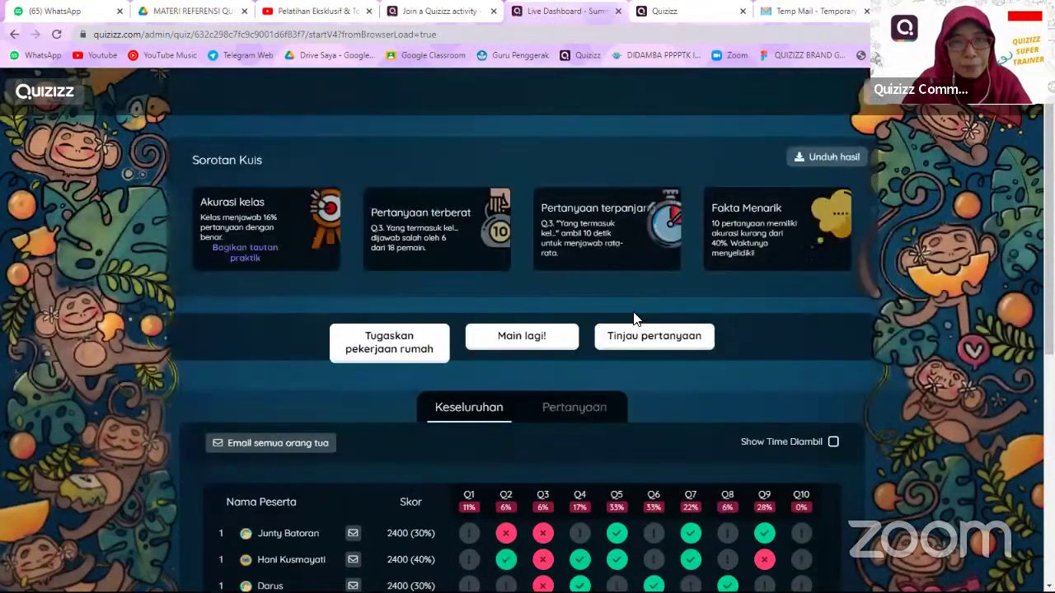
pyautogui.scroll(-3, 536, 330)
pyautogui.scroll(-1, 432, 350)
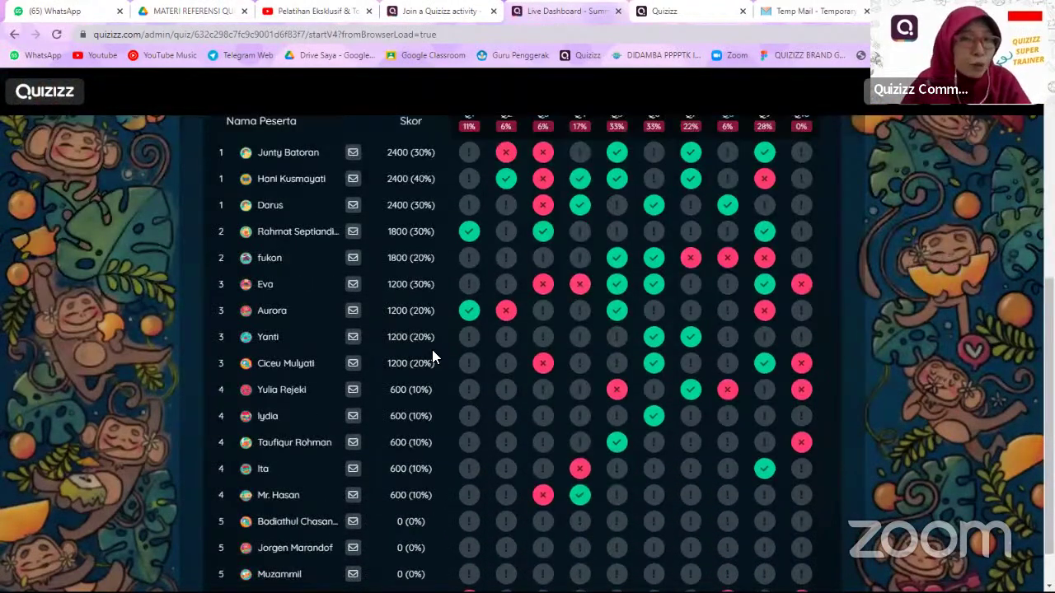
pyautogui.scroll(-1, 432, 350)
pyautogui.scroll(4, 432, 359)
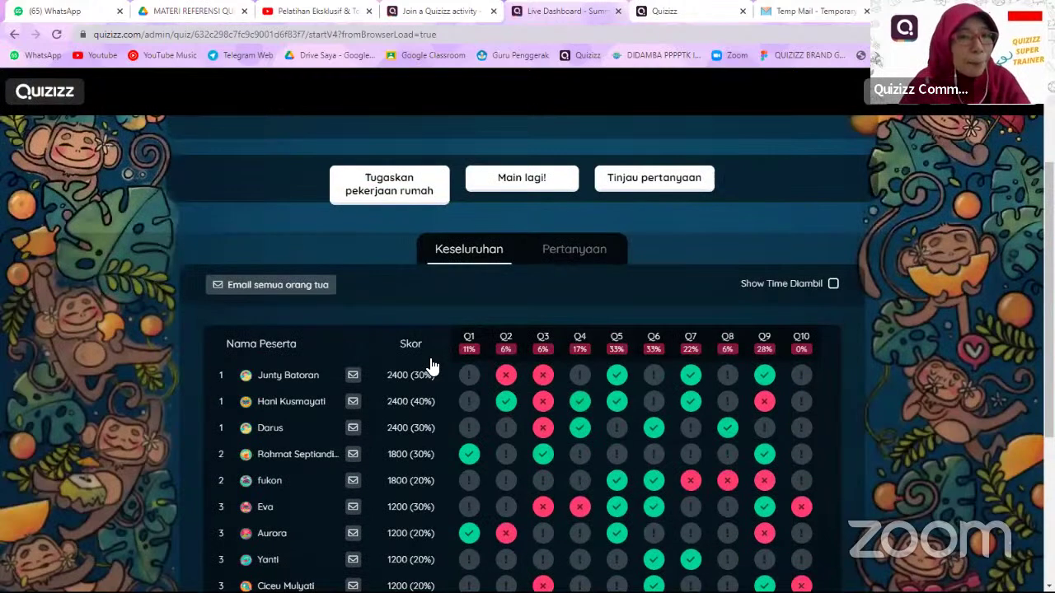
pyautogui.scroll(2, 431, 367)
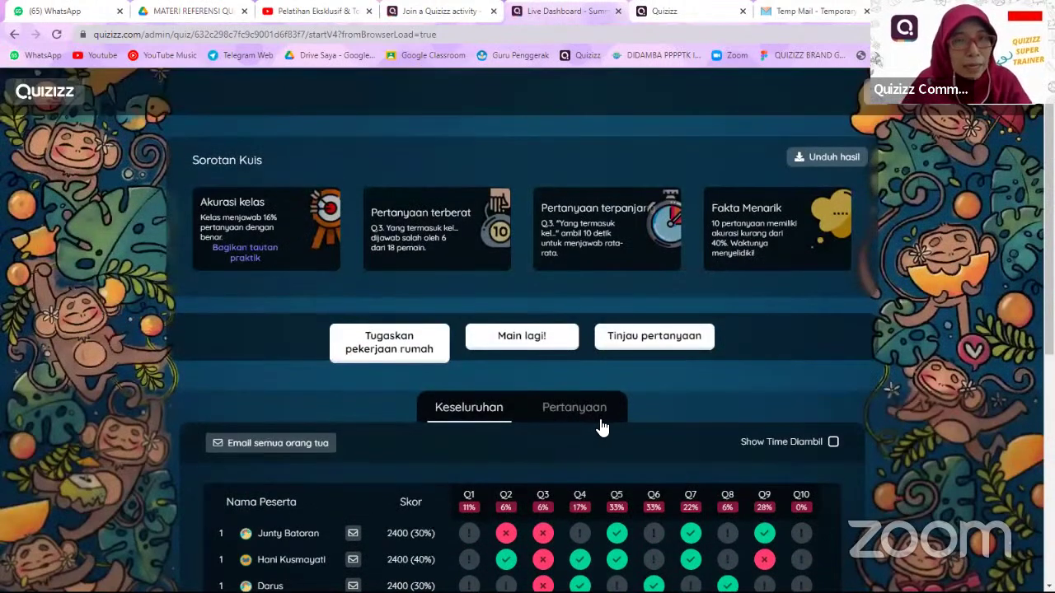
pyautogui.scroll(-1, 626, 441)
pyautogui.scroll(-3, 615, 513)
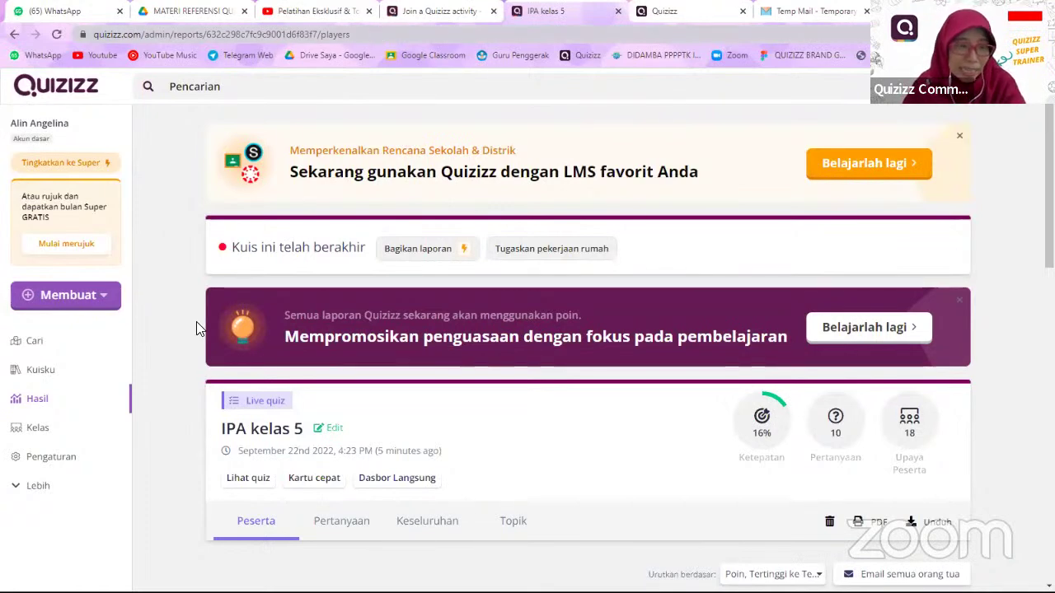
# - Go to the list of all quiz reports and reopen the IPA kelas 5 live quiz report
pyautogui.scroll(-1, 196, 329)
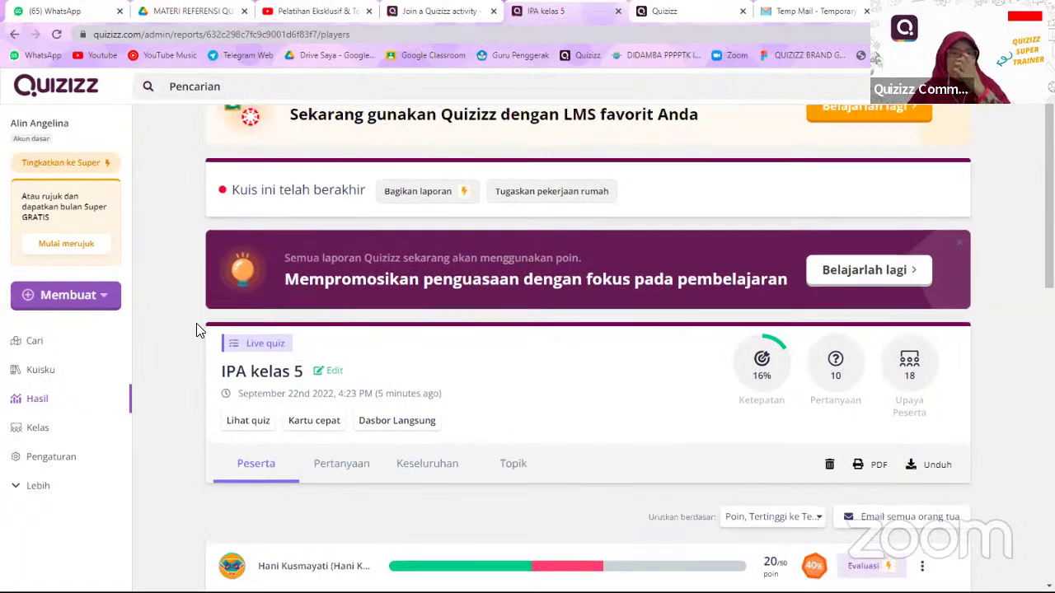
pyautogui.scroll(1, 197, 330)
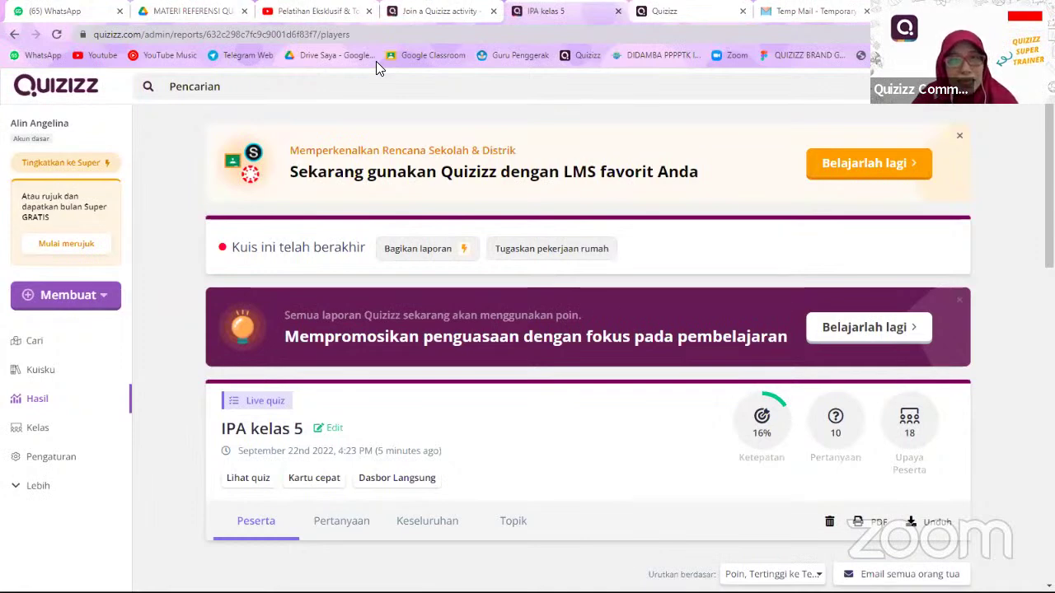
pyautogui.click(51, 403)
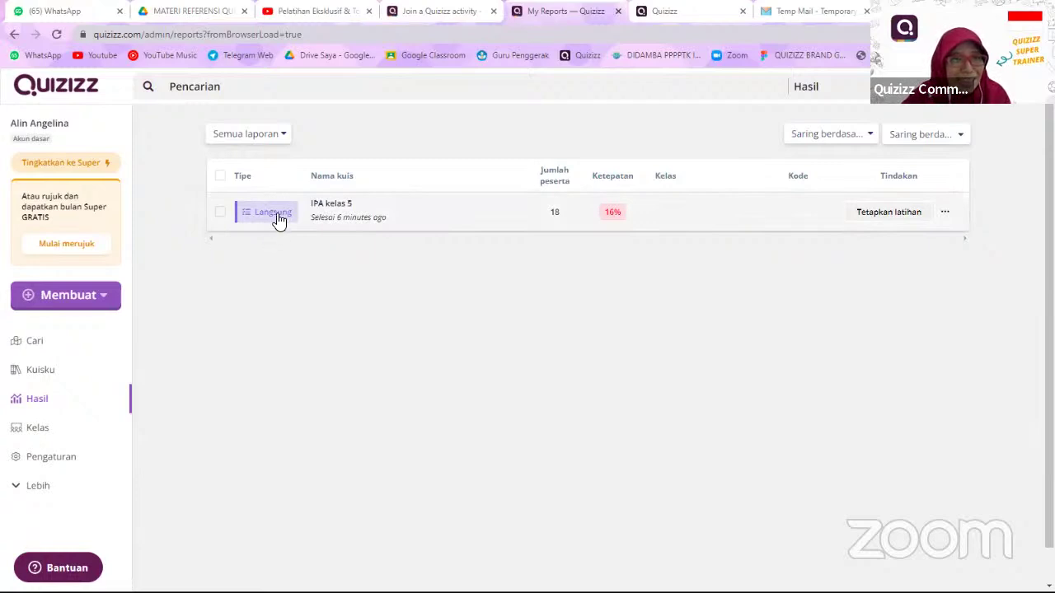
pyautogui.click(454, 221)
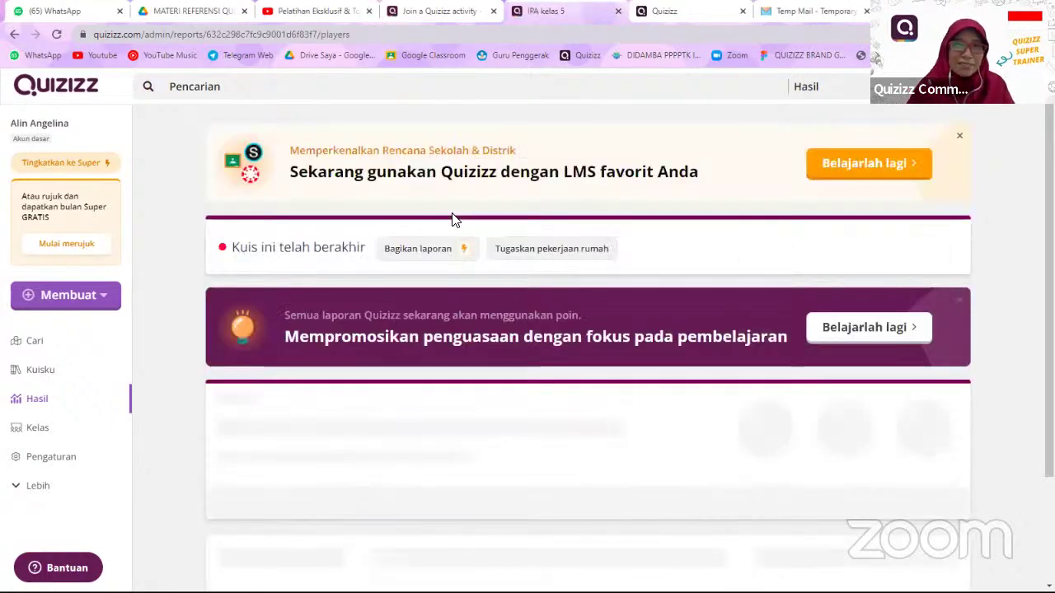
# - Examine the participants' results in the IPA kelas 5 report, including their answer bars, points and accuracy
pyautogui.scroll(-2, 452, 221)
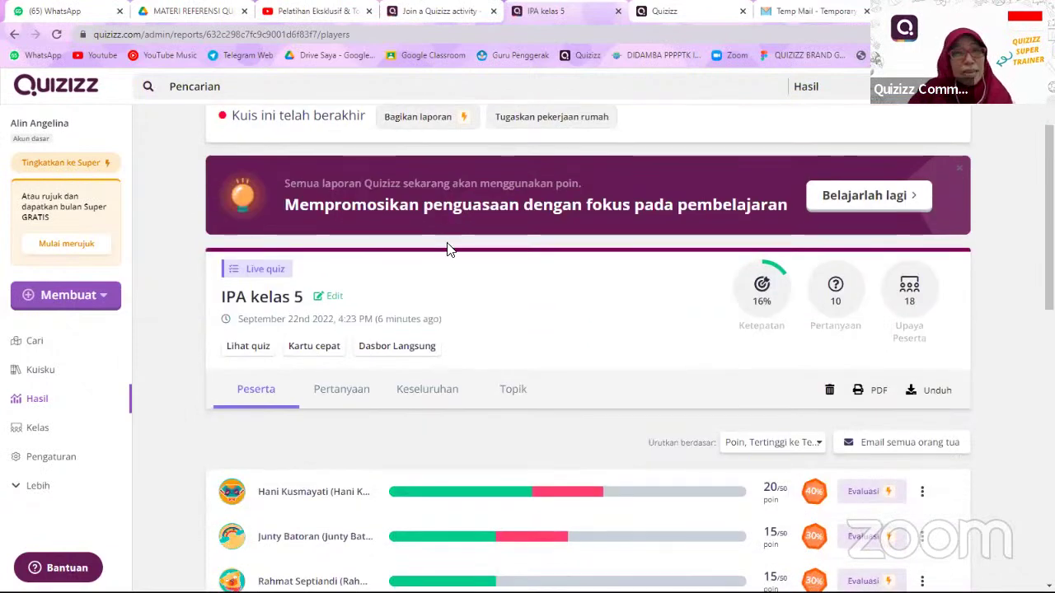
pyautogui.scroll(-5, 449, 250)
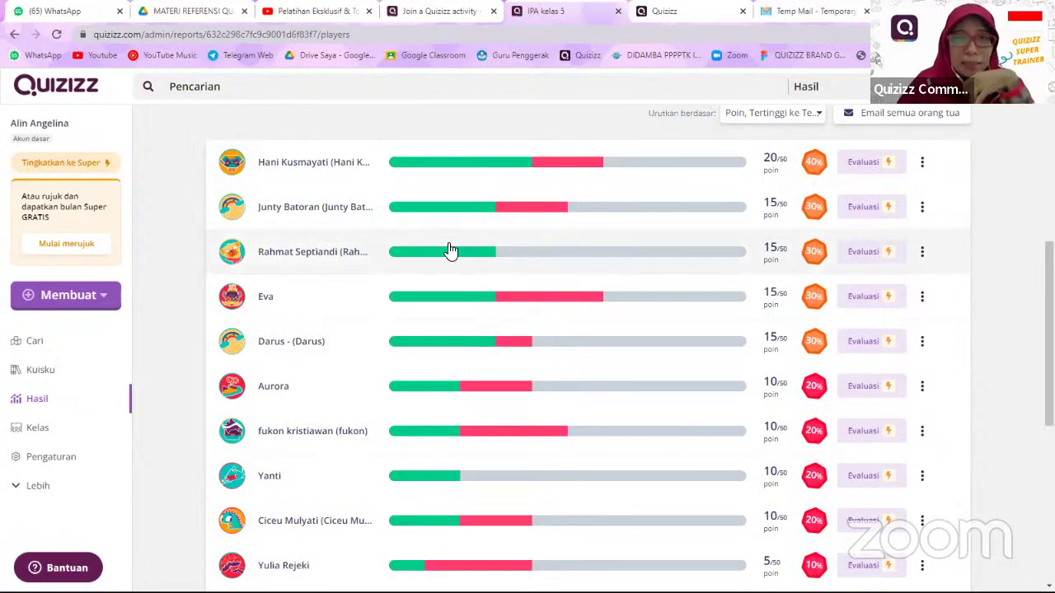
pyautogui.scroll(-5, 341, 325)
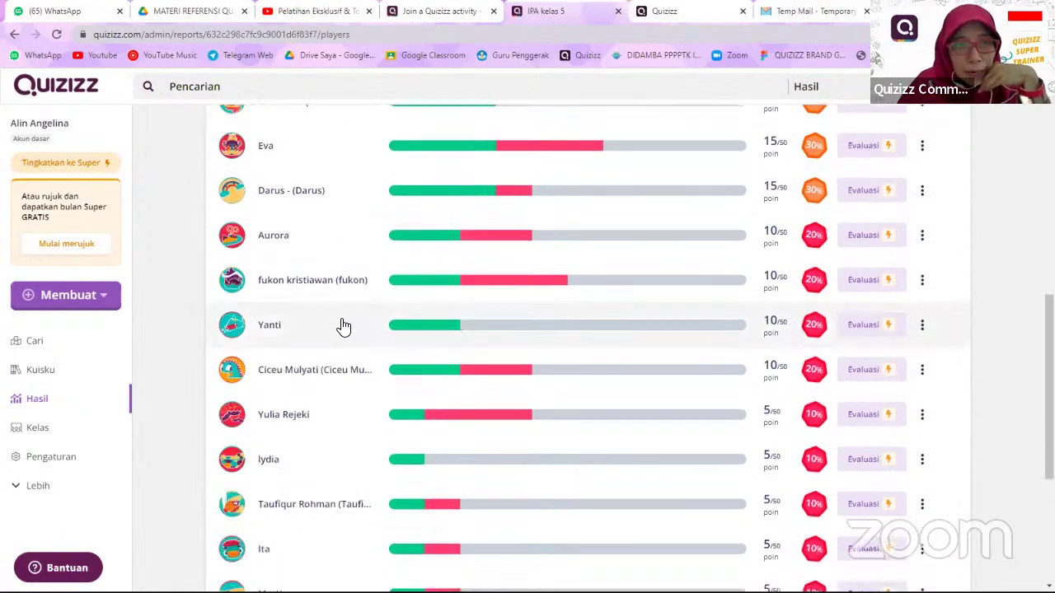
pyautogui.scroll(5, 341, 358)
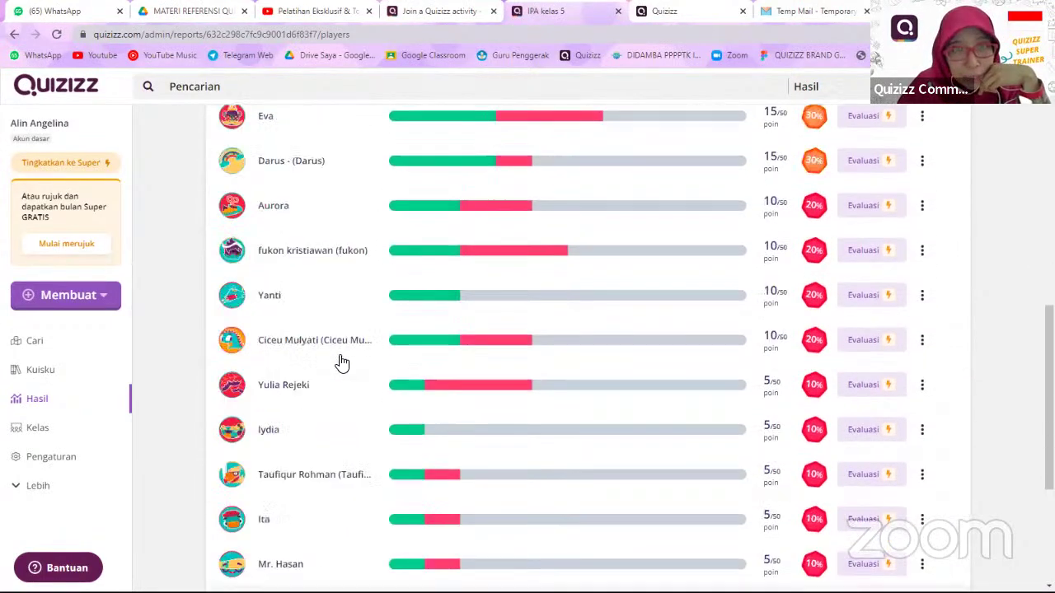
pyautogui.scroll(2, 342, 363)
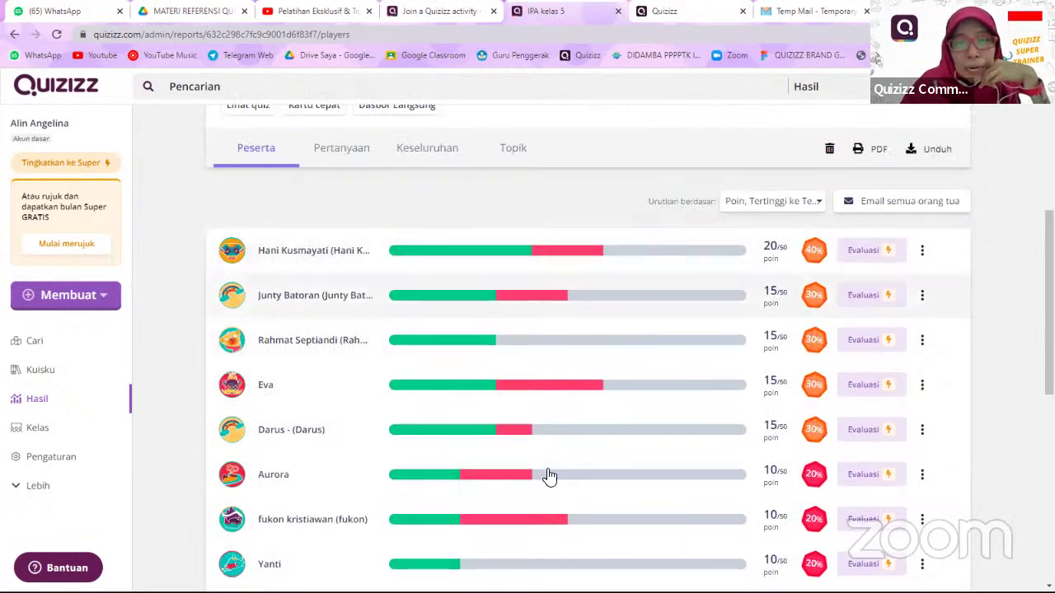
pyautogui.scroll(-3, 554, 263)
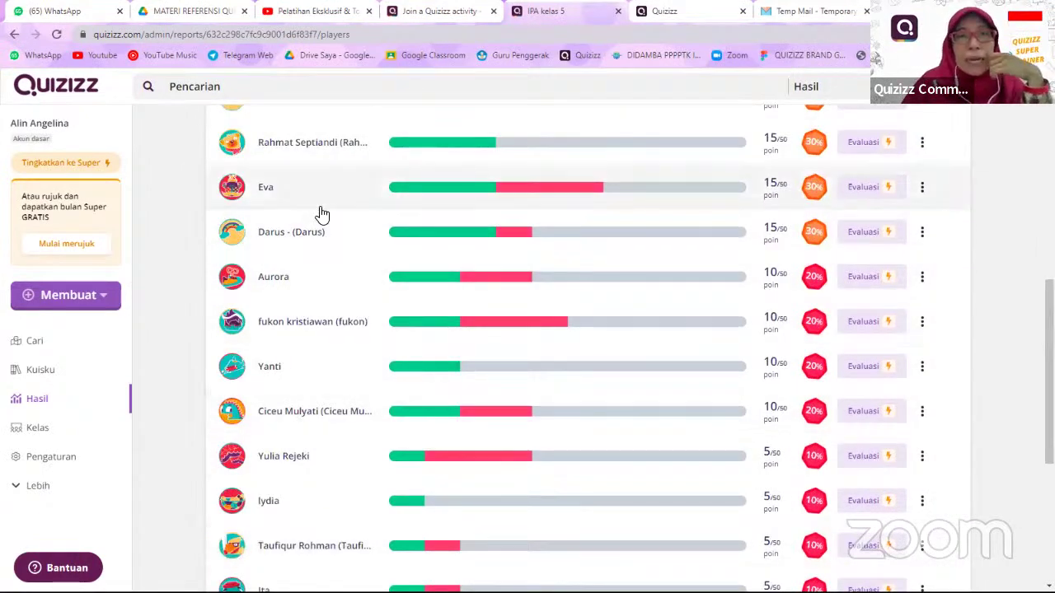
pyautogui.scroll(2, 322, 214)
pyautogui.scroll(4, 551, 261)
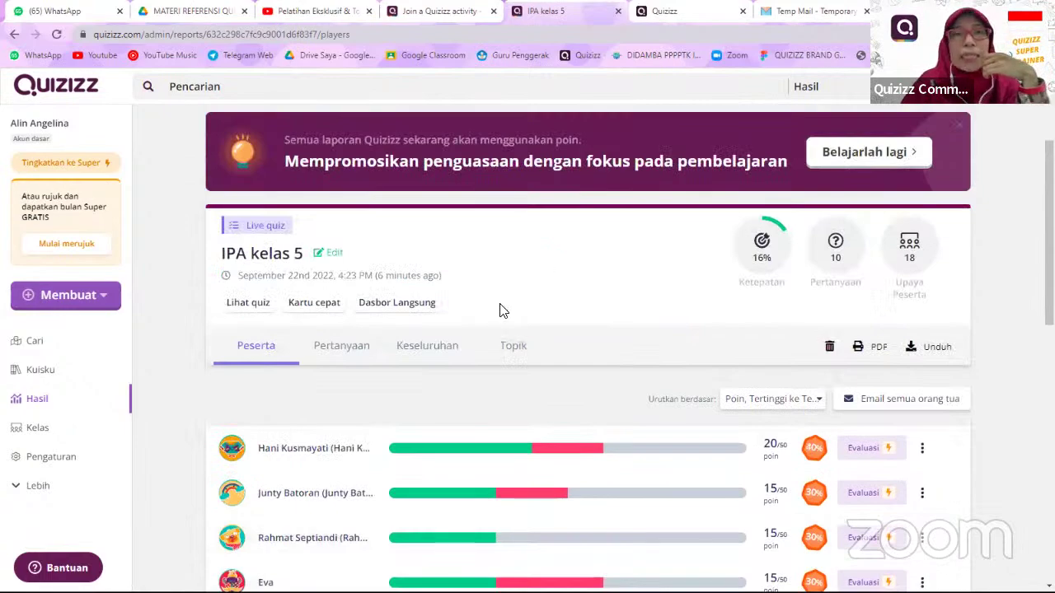
pyautogui.scroll(-1, 378, 371)
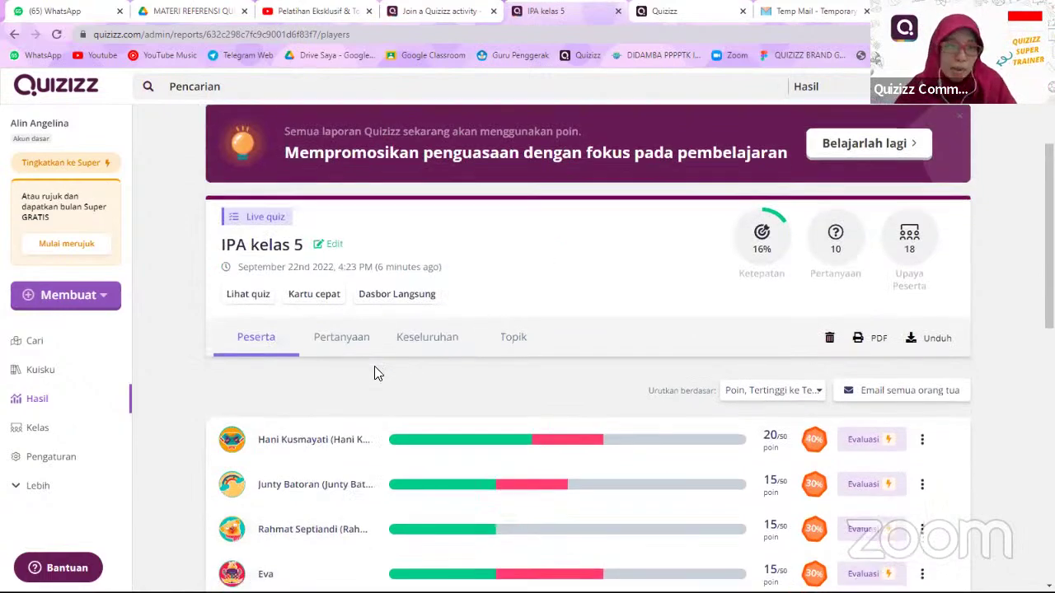
pyautogui.scroll(1, 378, 373)
pyautogui.scroll(-3, 378, 373)
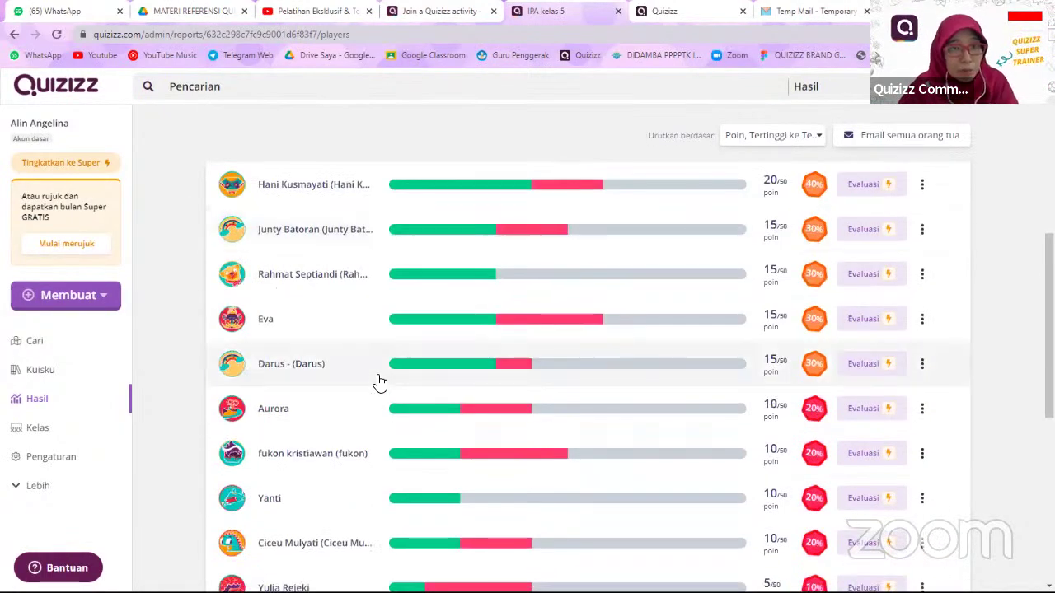
pyautogui.scroll(3, 378, 375)
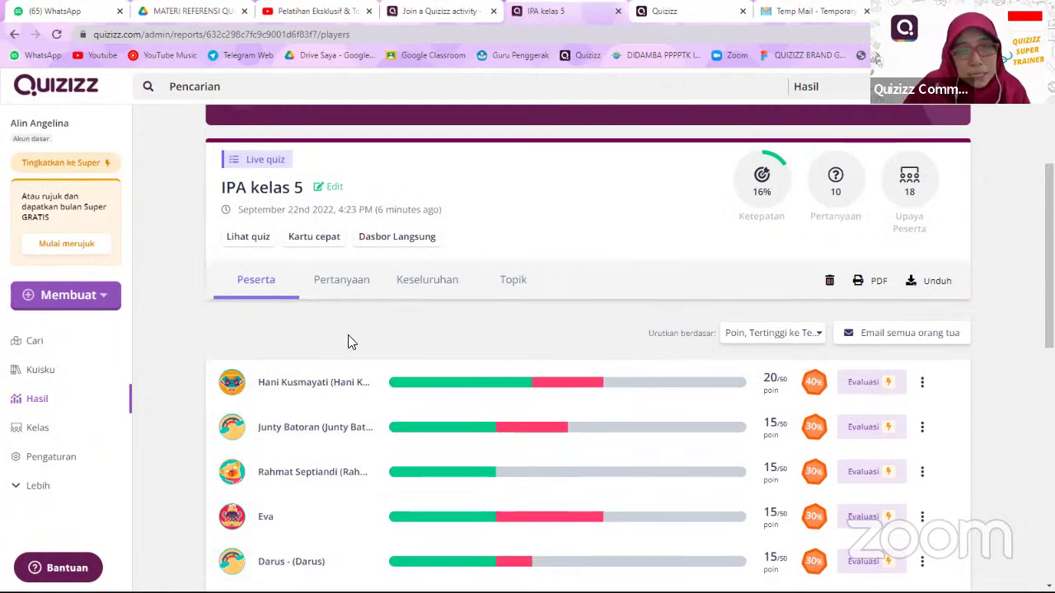
pyautogui.scroll(-1, 350, 342)
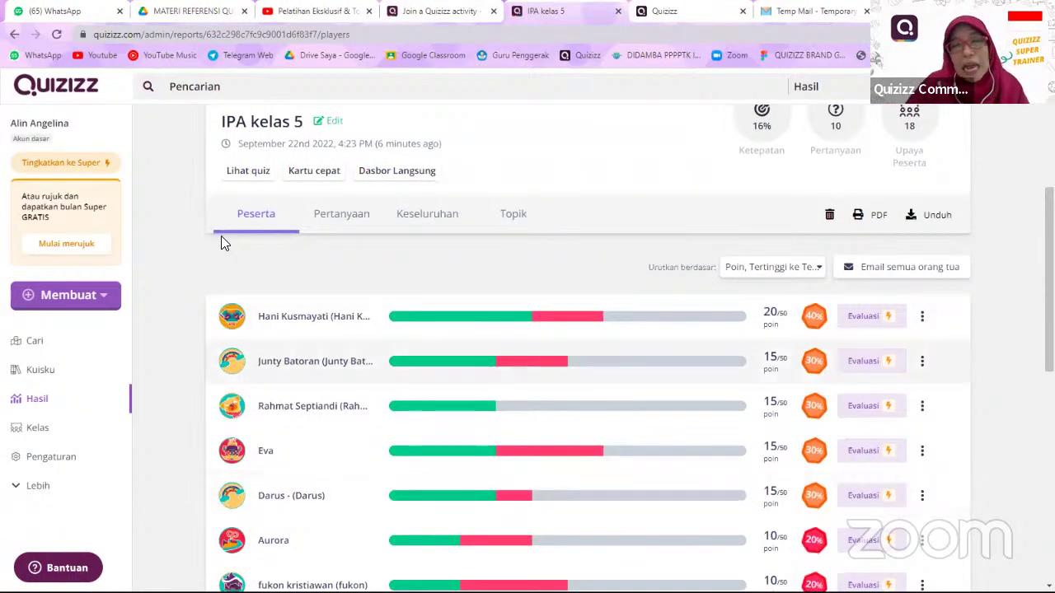
pyautogui.scroll(2, 330, 330)
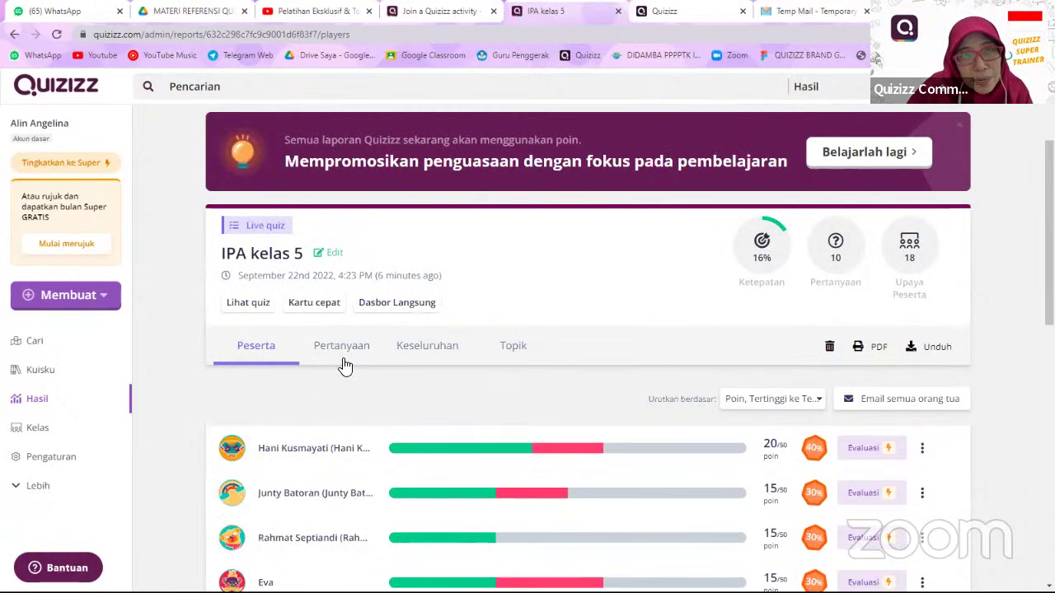
# - Show the report by question and examine how participants' answers are distributed over the options of each question
pyautogui.click(341, 355)
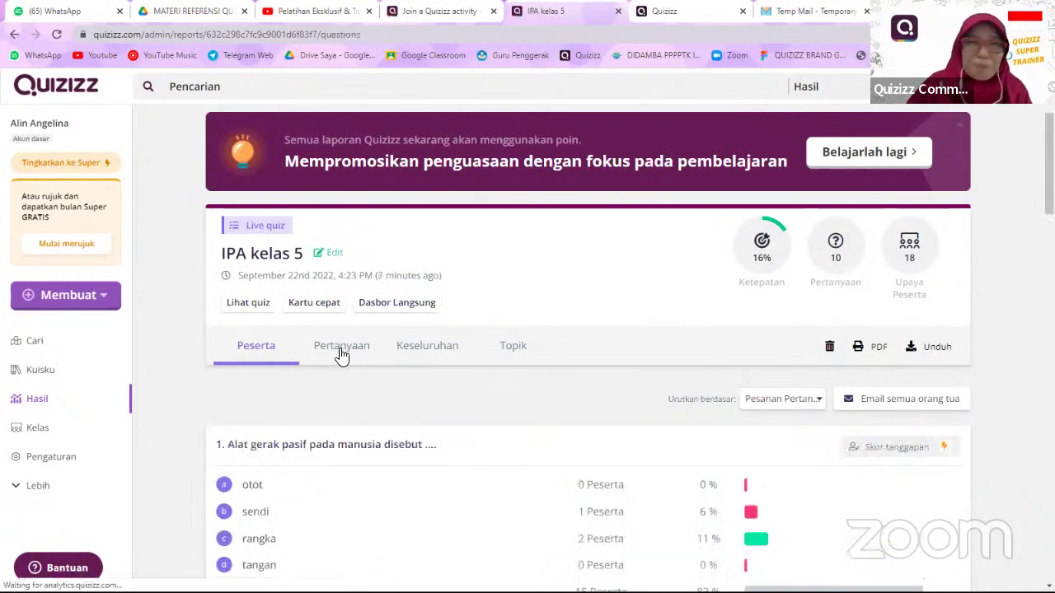
pyautogui.scroll(-2, 345, 356)
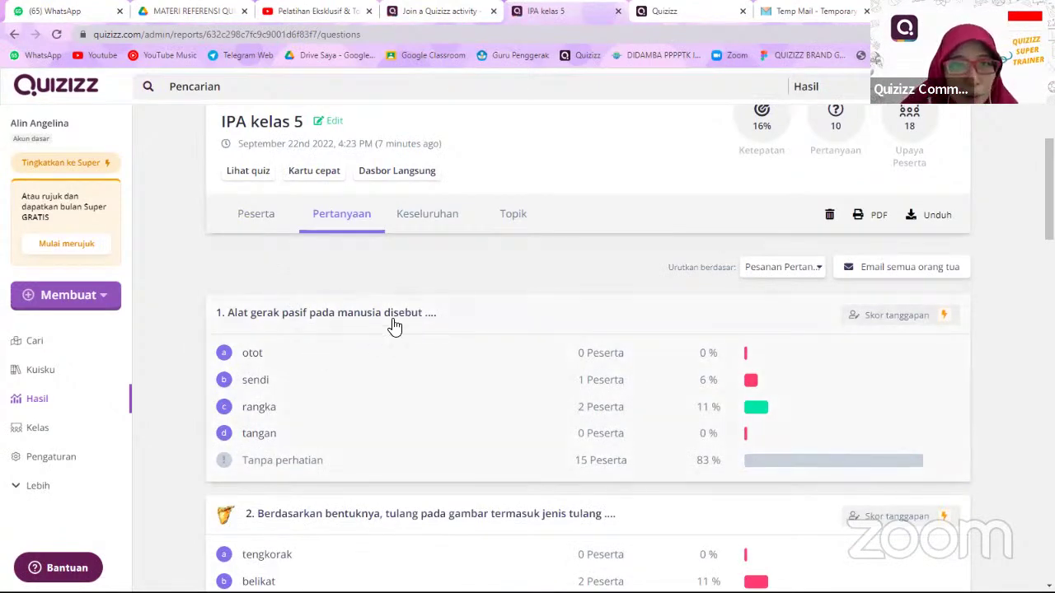
pyautogui.scroll(-1, 394, 326)
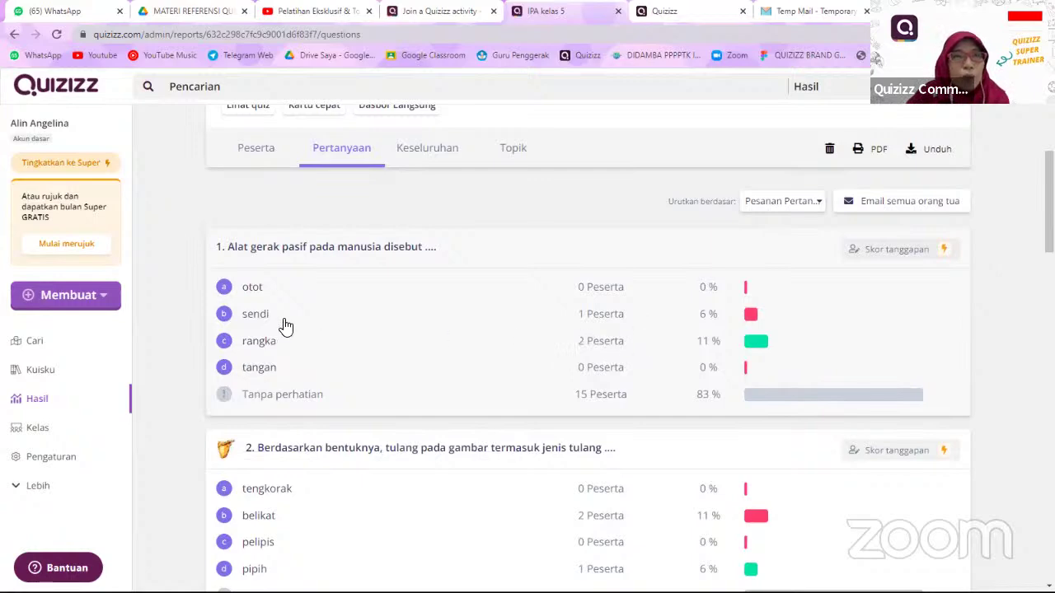
pyautogui.scroll(-3, 665, 362)
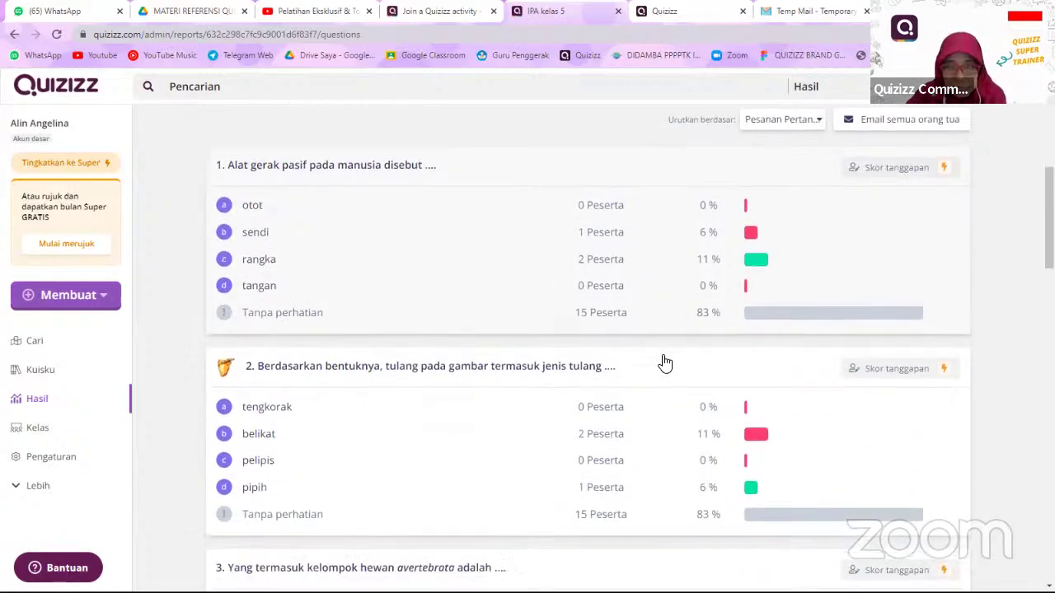
pyautogui.scroll(-8, 665, 362)
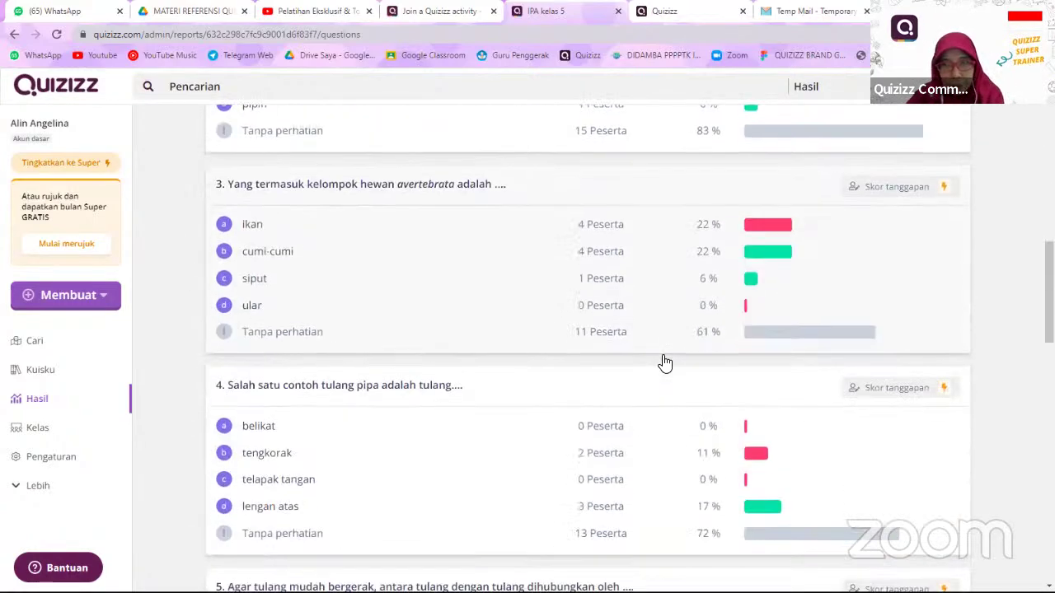
# - Look through the remaining questions of the report down to question 10 and return to the report header
pyautogui.scroll(-14, 664, 362)
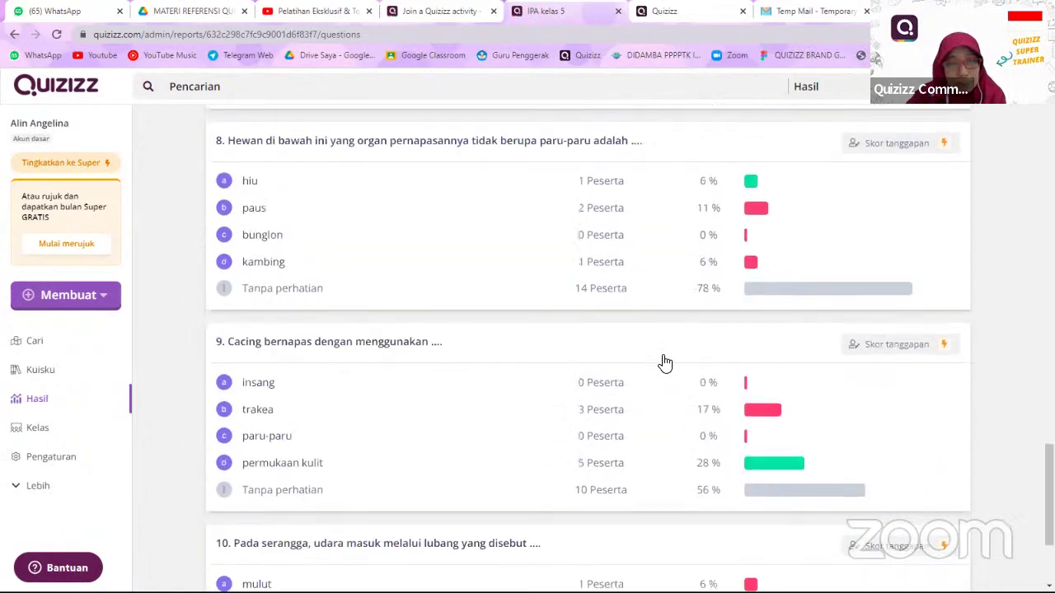
pyautogui.scroll(20, 476, 375)
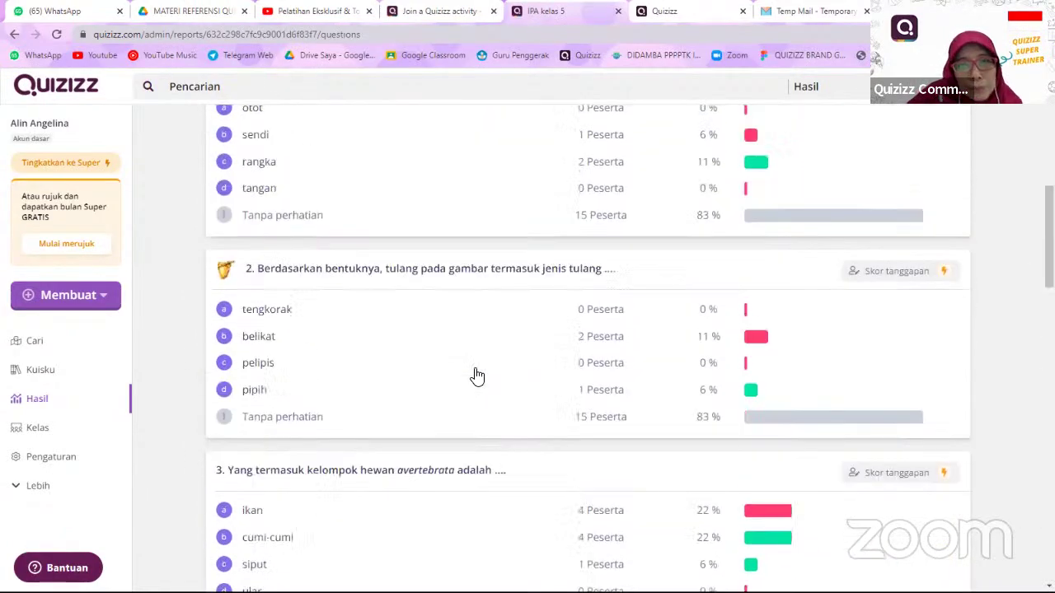
pyautogui.scroll(2, 477, 375)
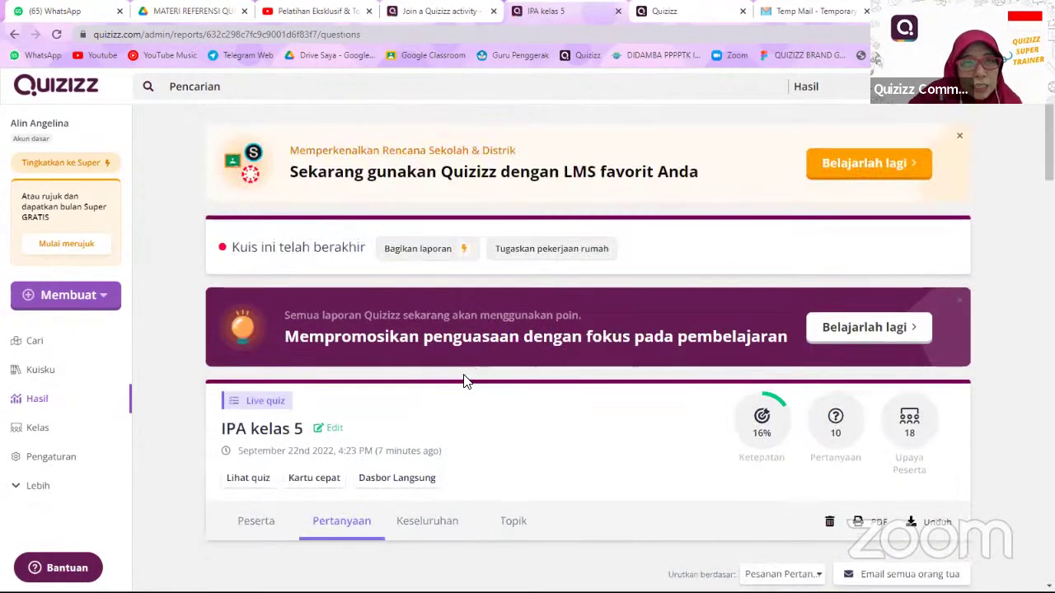
# - Show the overall report (Keseluruhan) and examine each participant's answers per question, including the answer details of individual cells
pyautogui.click(425, 528)
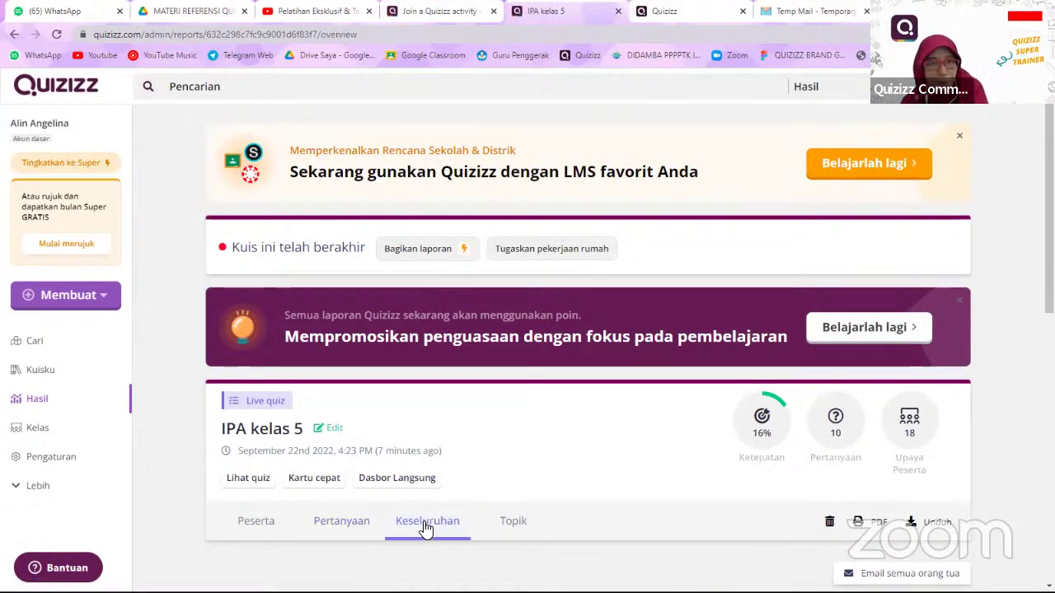
pyautogui.scroll(-4, 424, 522)
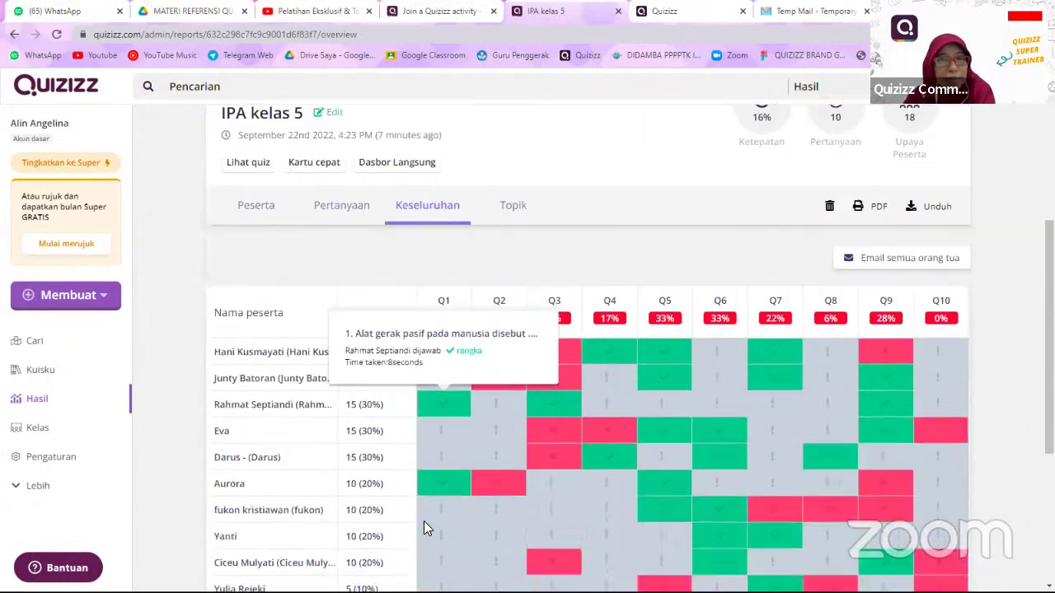
pyautogui.scroll(-1, 383, 490)
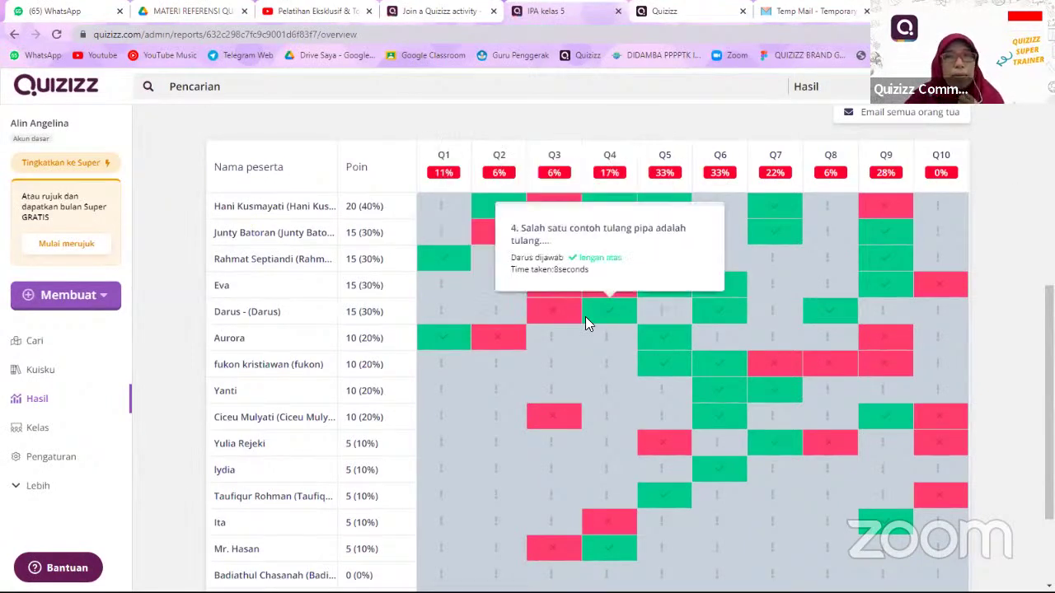
pyautogui.moveTo(583, 196)
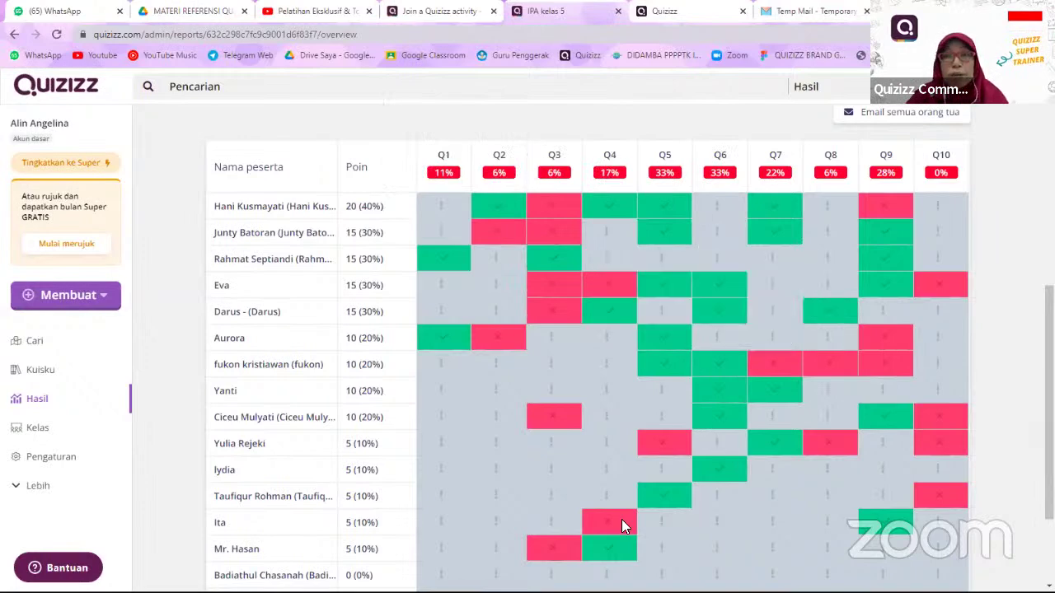
pyautogui.scroll(-1, 658, 532)
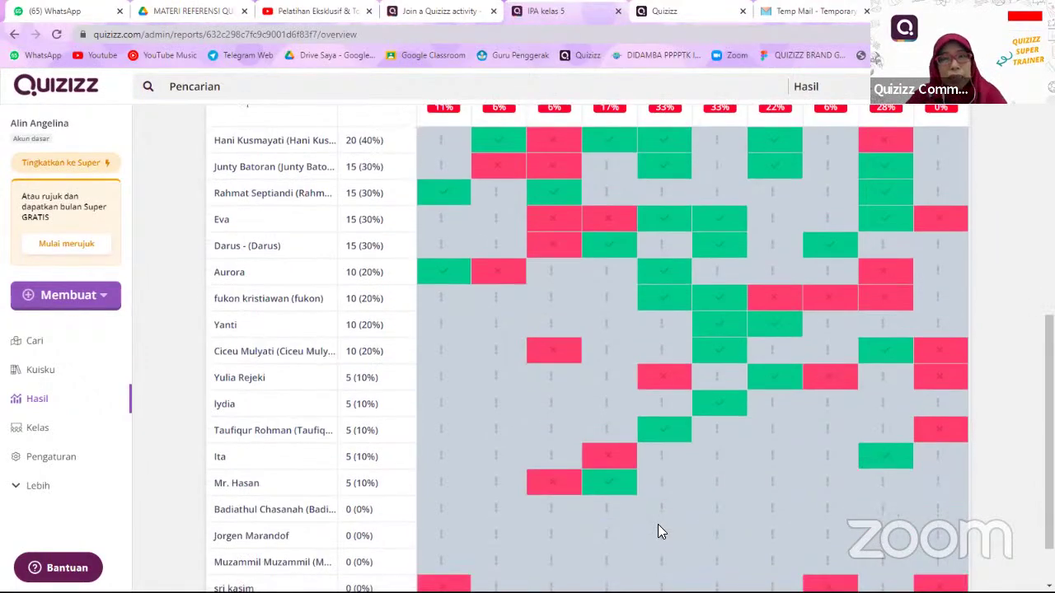
pyautogui.scroll(1, 658, 532)
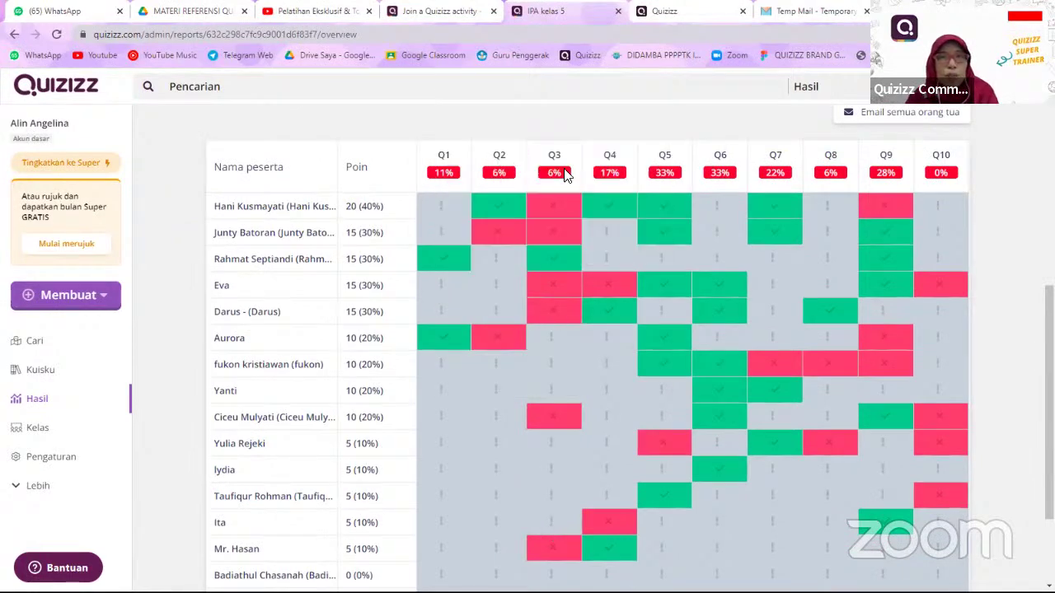
pyautogui.moveTo(554, 222)
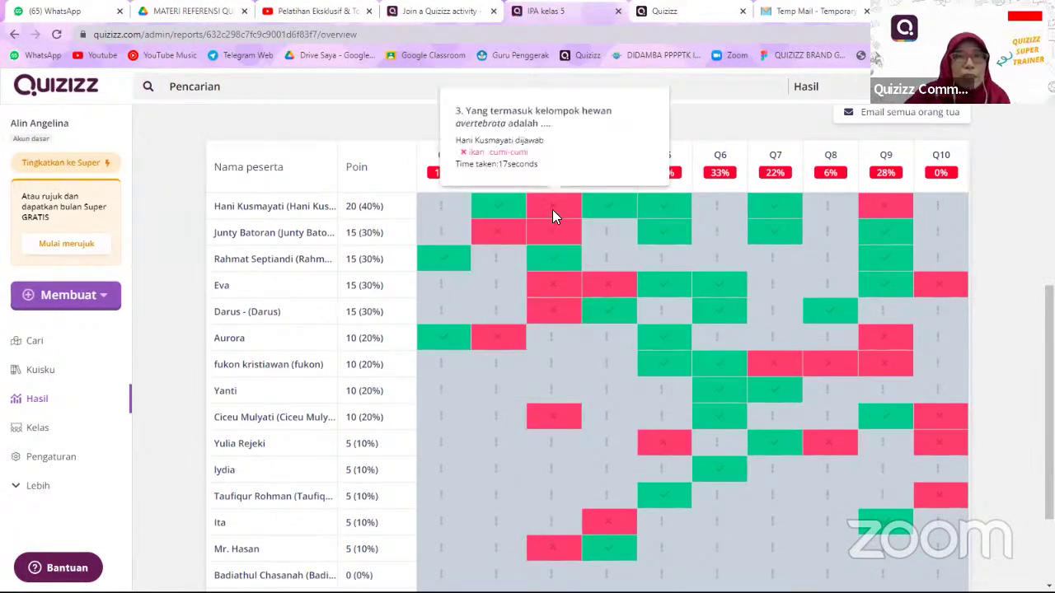
pyautogui.scroll(4, 549, 244)
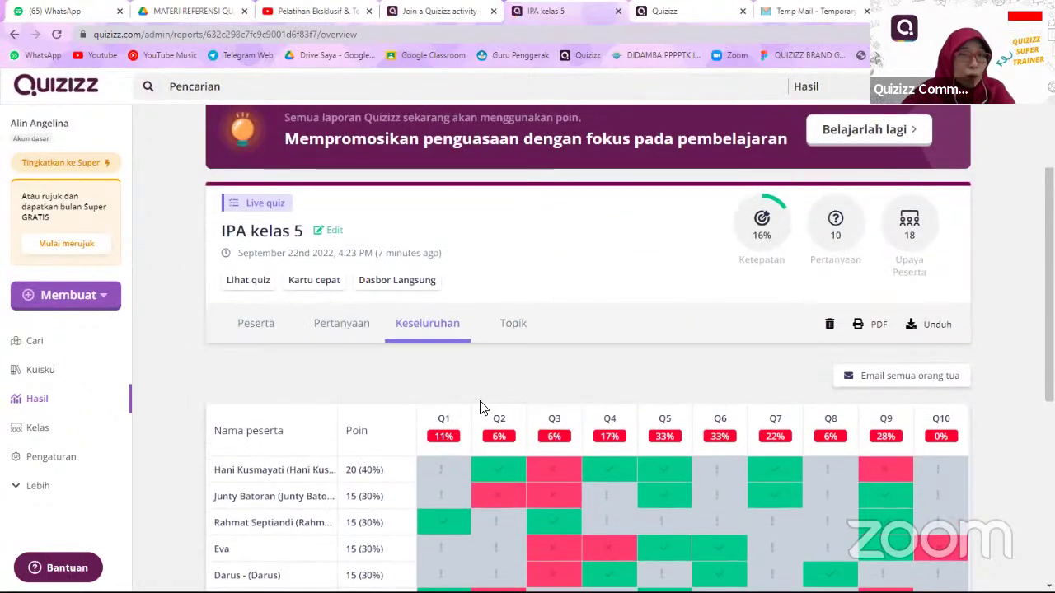
# - Compare the report by question, looking at question 3, with the overall results grid (Keseluruhan)
pyautogui.click(341, 325)
pyautogui.scroll(-5, 342, 337)
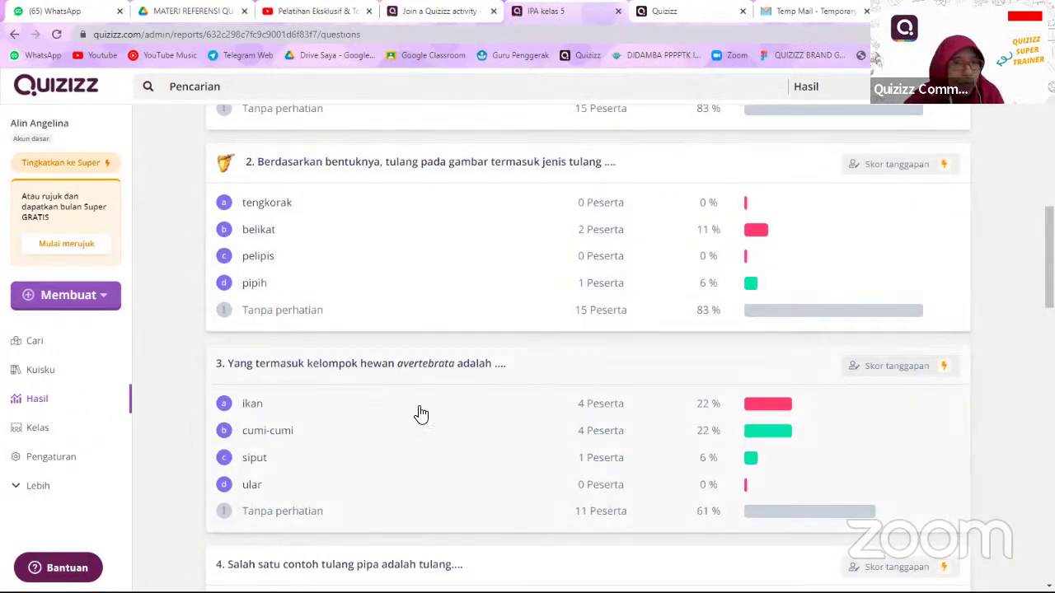
pyautogui.scroll(6, 427, 401)
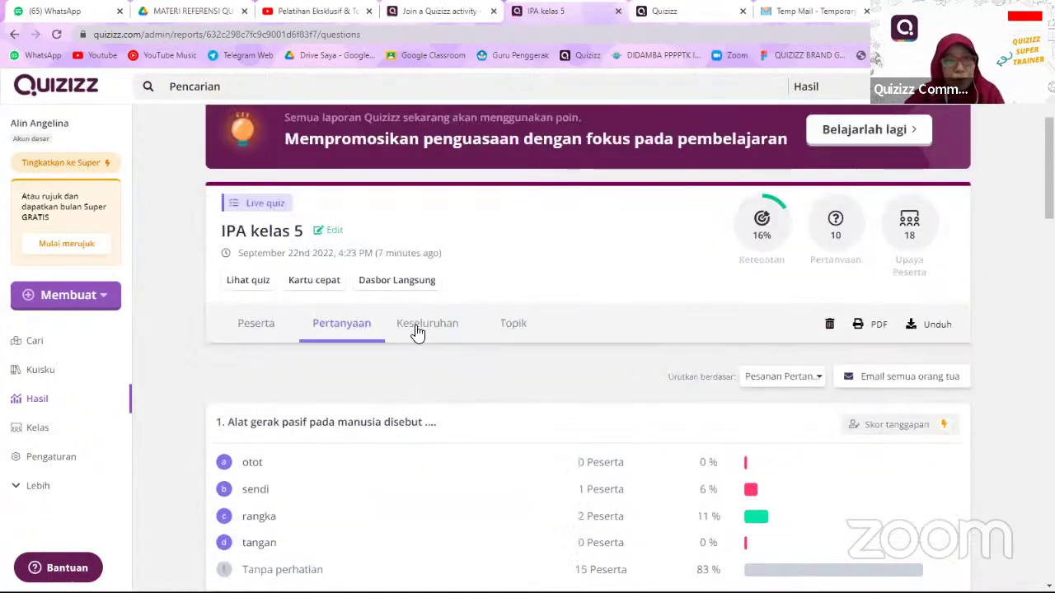
pyautogui.click(416, 325)
pyautogui.scroll(-2, 786, 437)
pyautogui.scroll(2, 786, 433)
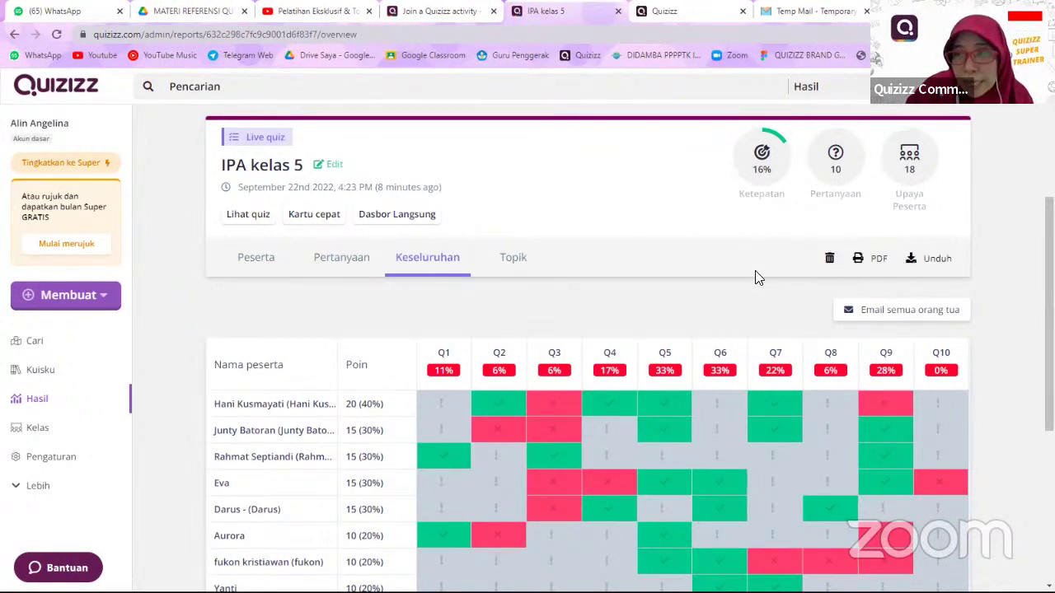
# - Open the printable PDF question summary (Ringkasan pertanyaan) of the report and cancel its printing
pyautogui.click(879, 260)
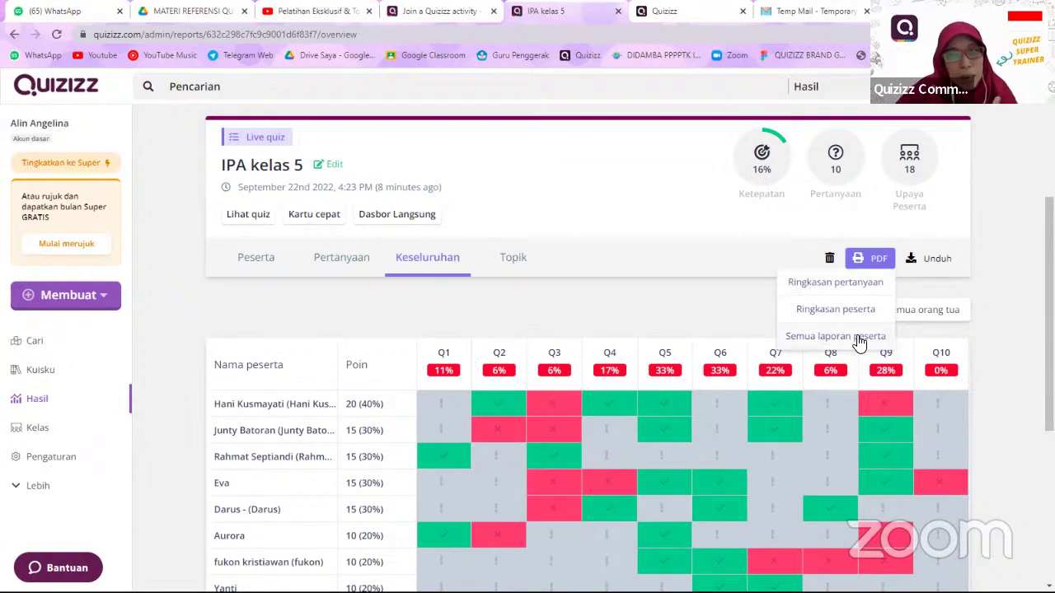
pyautogui.click(835, 283)
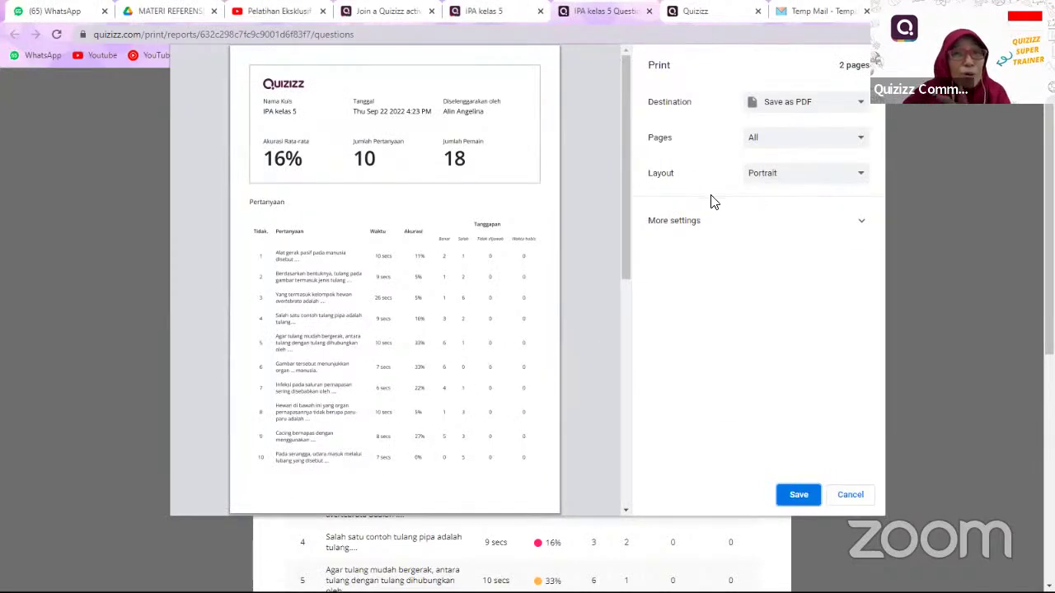
pyautogui.click(851, 496)
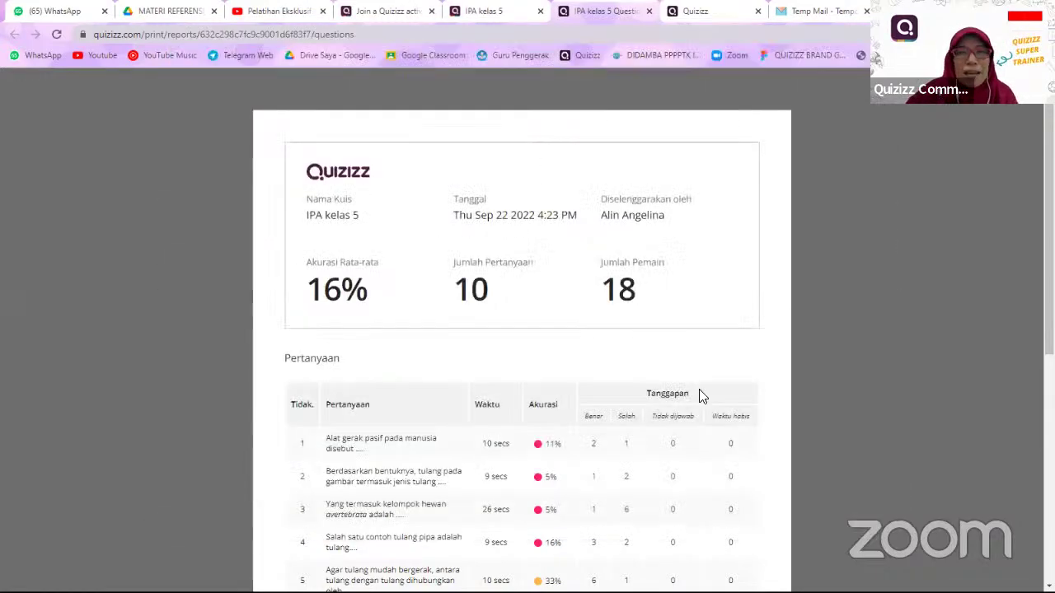
# - Examine the time, accuracy and correct and wrong responses per question in the printable question summary, and close it
pyautogui.scroll(-2, 674, 384)
pyautogui.scroll(2, 674, 390)
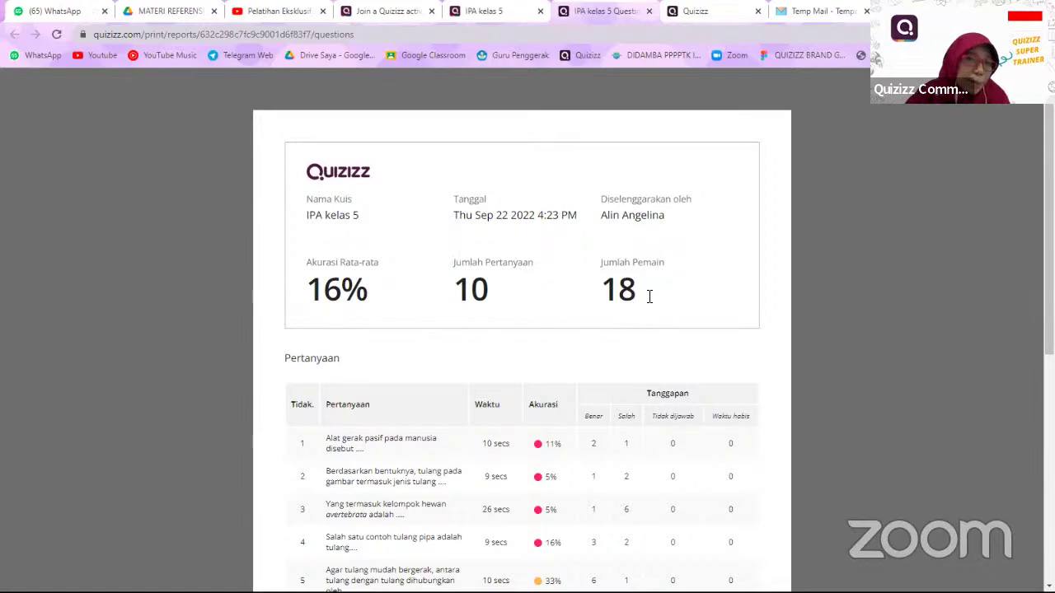
pyautogui.scroll(-4, 606, 330)
pyautogui.scroll(-1, 567, 341)
pyautogui.scroll(5, 567, 340)
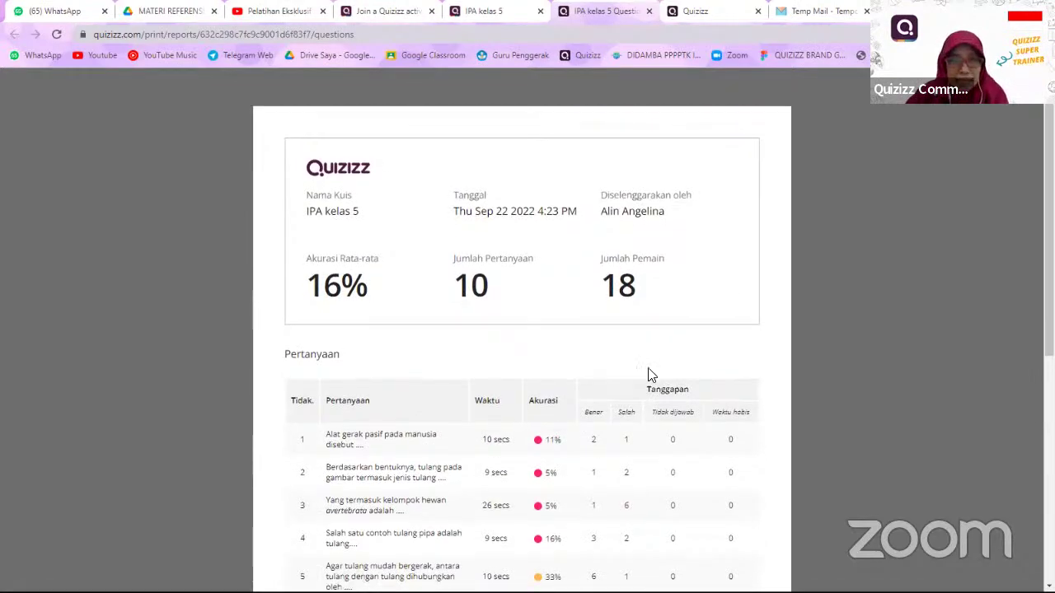
pyautogui.scroll(-4, 649, 375)
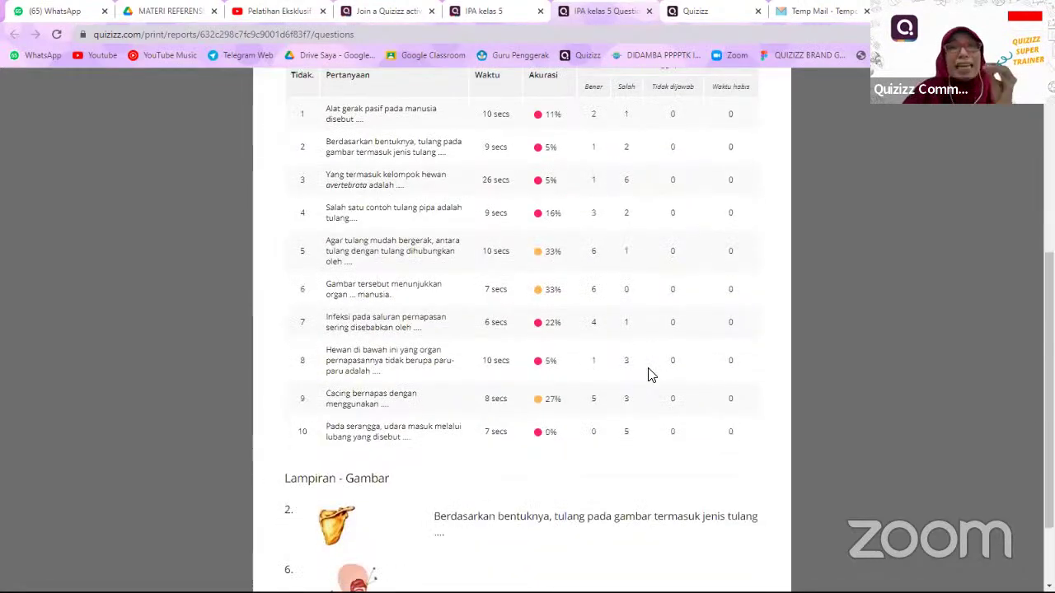
pyautogui.scroll(1, 649, 375)
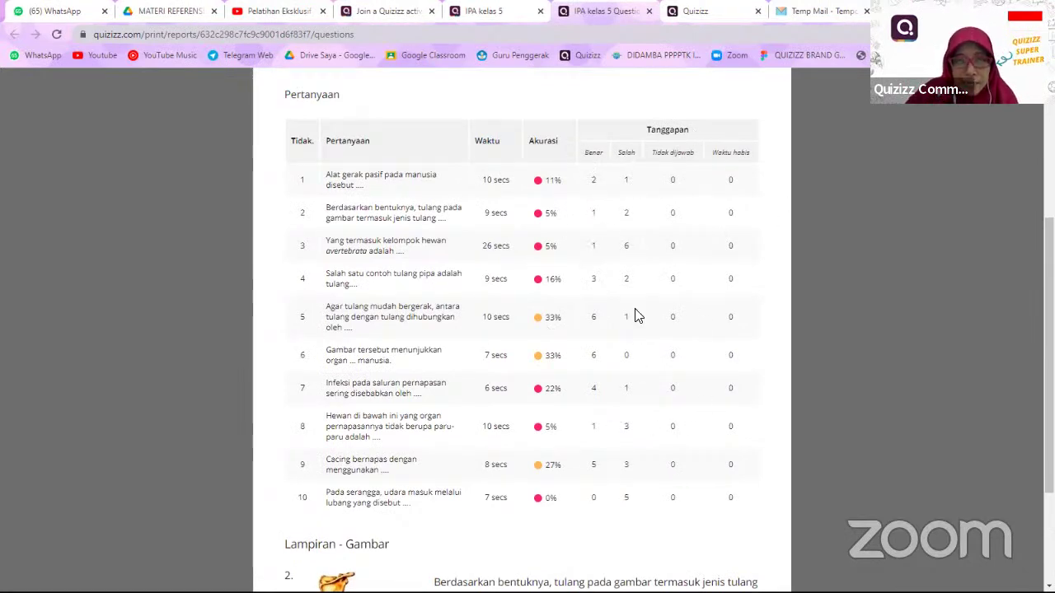
pyautogui.scroll(2, 635, 315)
pyautogui.scroll(2, 635, 315)
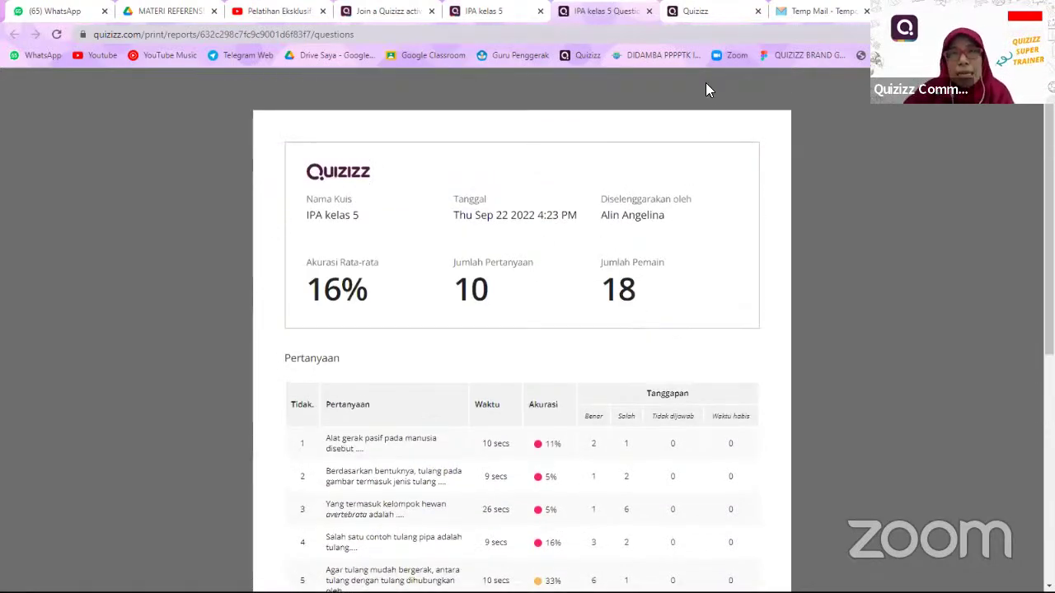
pyautogui.click(649, 16)
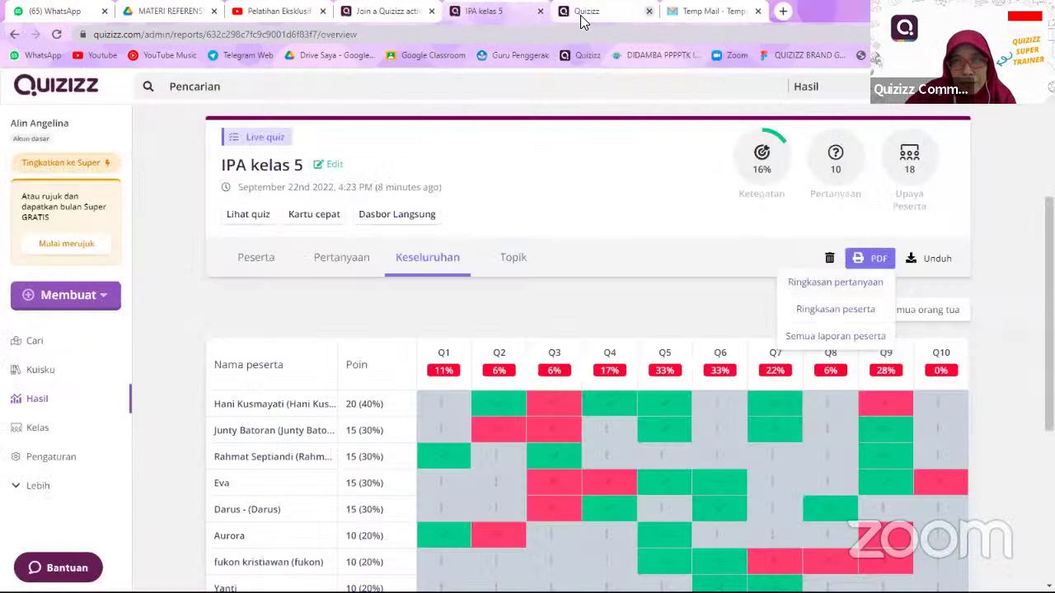
# - Open the printable participant summary (Ringkasan peserta) without saving it, and read the player table down to the last rank
pyautogui.click(841, 317)
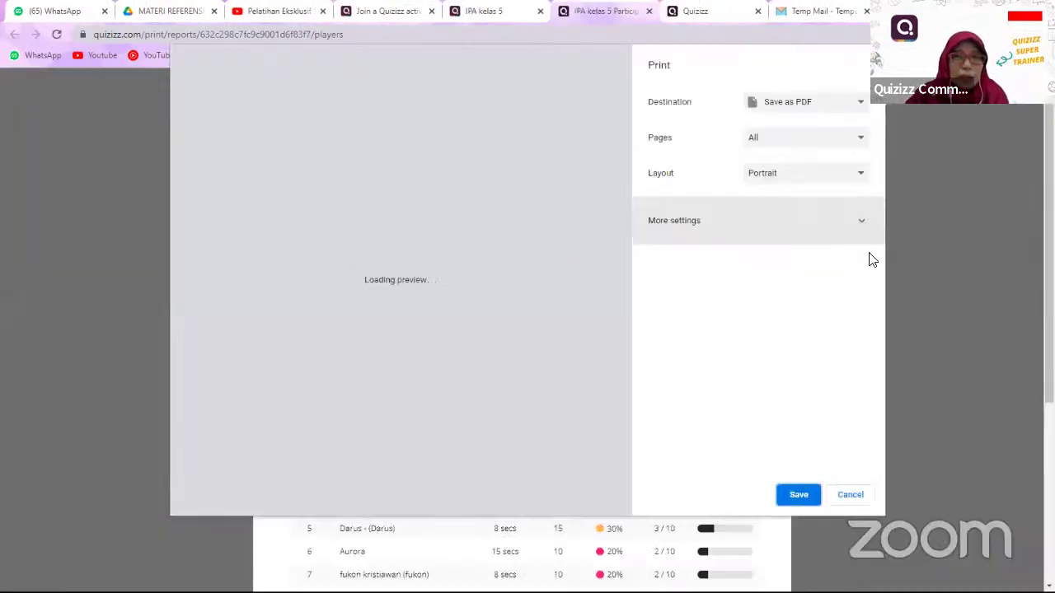
pyautogui.click(851, 498)
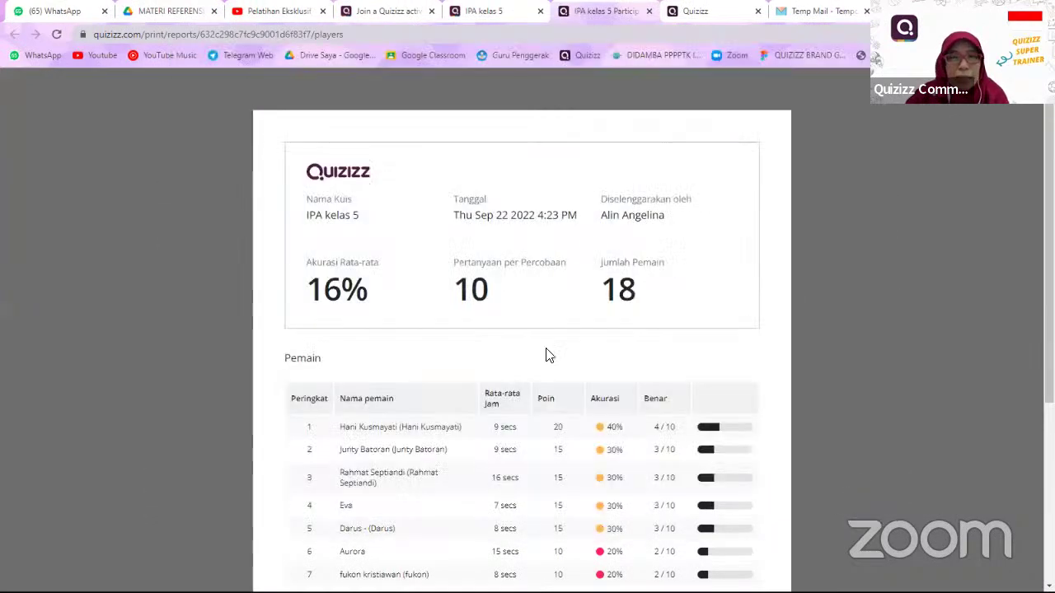
pyautogui.scroll(-2, 542, 353)
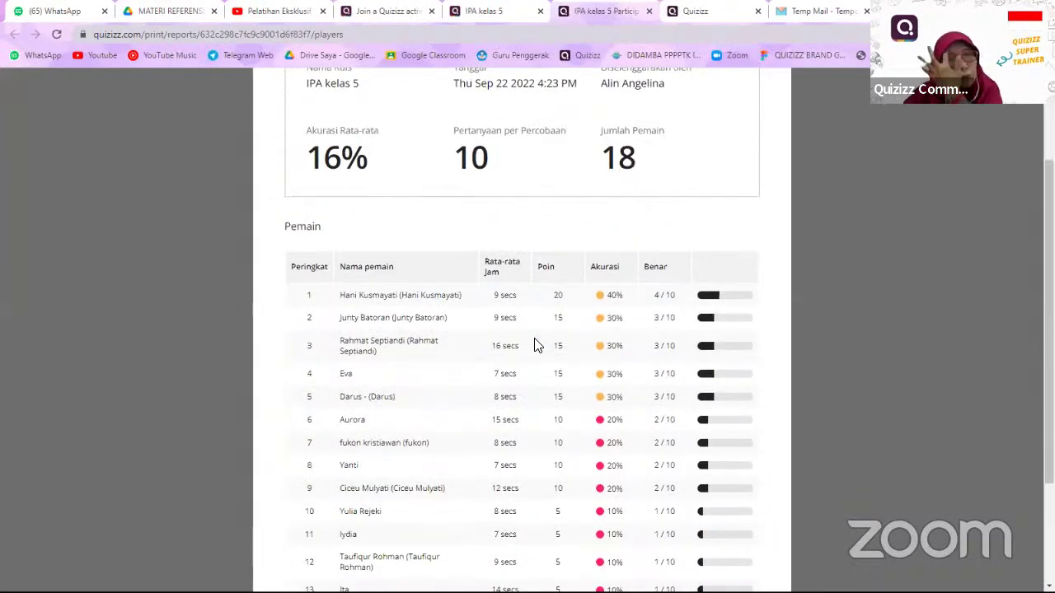
pyautogui.scroll(-1, 344, 350)
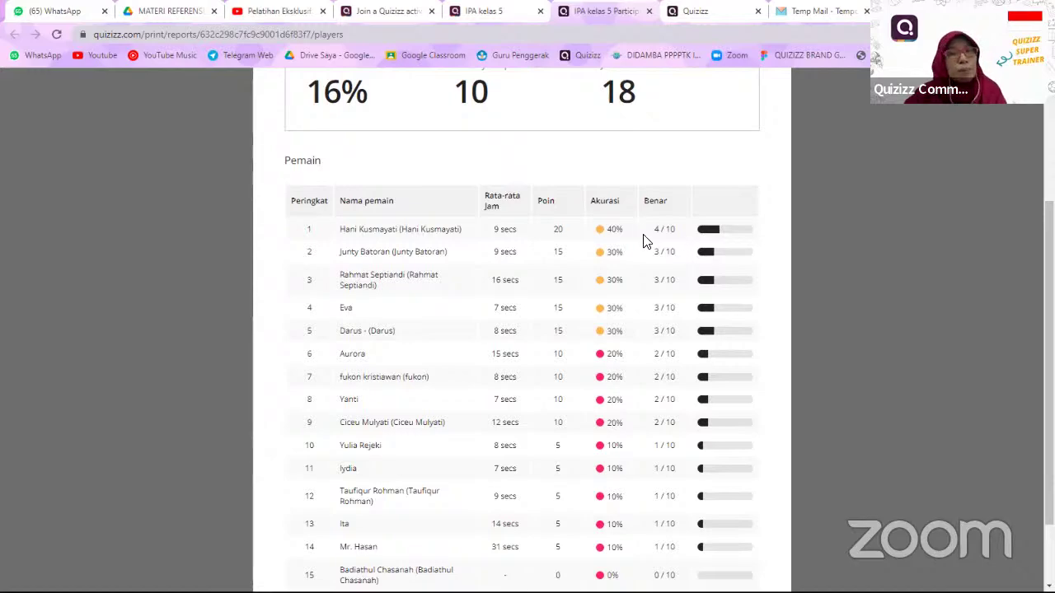
pyautogui.scroll(-1, 660, 346)
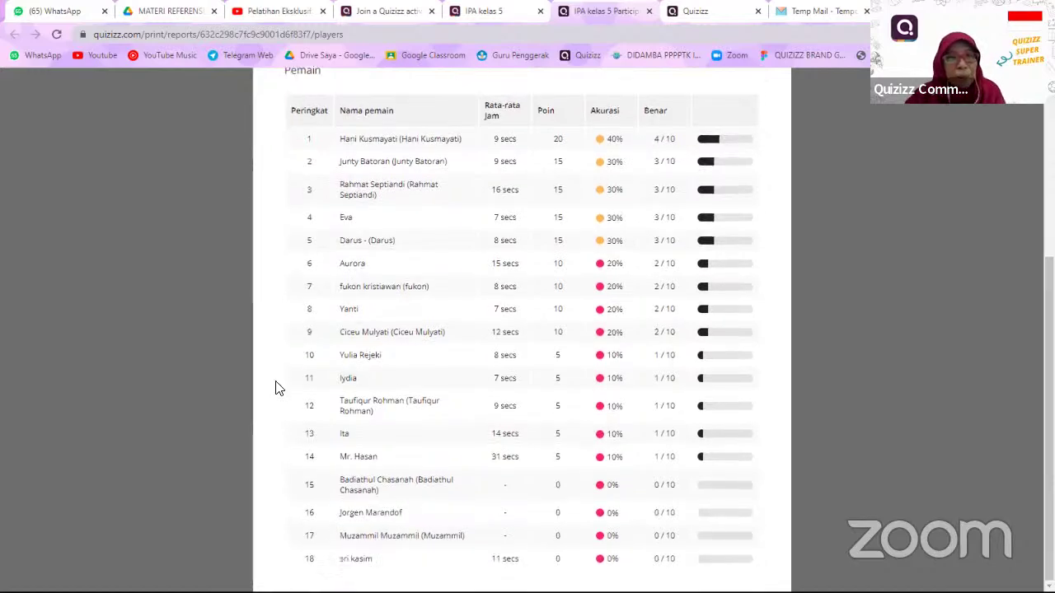
# - Compare the players' ranks, average times, points and accuracy in the participant summary, and close it
pyautogui.scroll(2, 278, 388)
pyautogui.scroll(1, 379, 369)
pyautogui.scroll(-2, 441, 371)
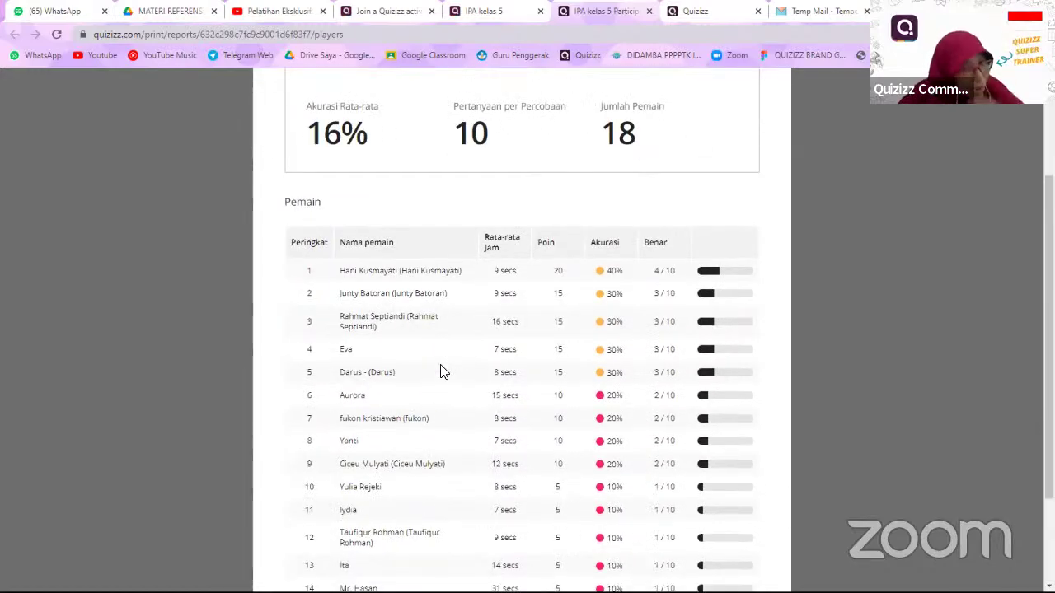
pyautogui.scroll(-2, 440, 371)
pyautogui.scroll(3, 438, 450)
pyautogui.scroll(1, 438, 450)
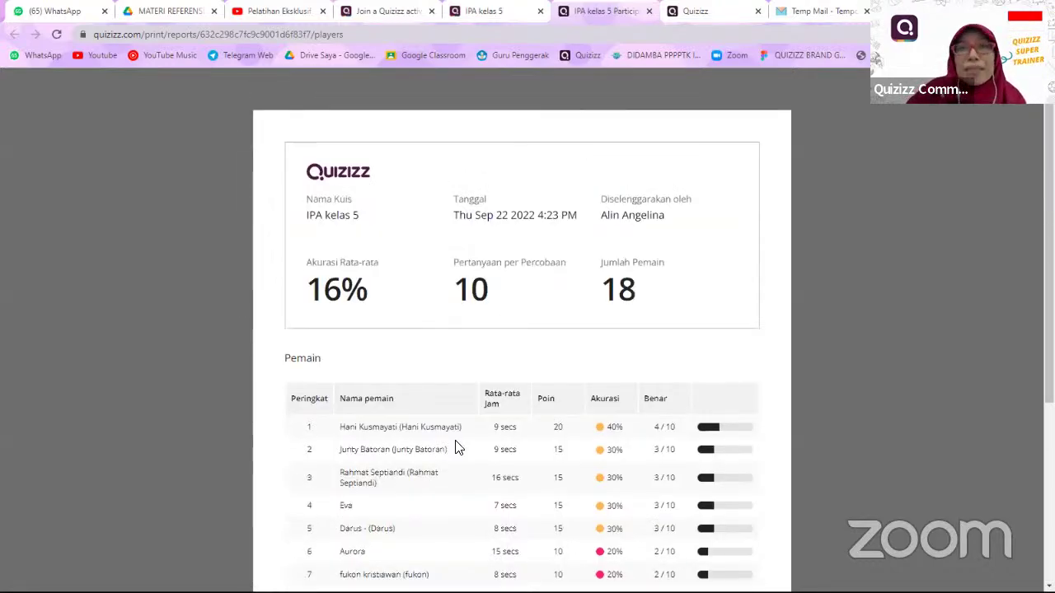
pyautogui.scroll(-3, 459, 447)
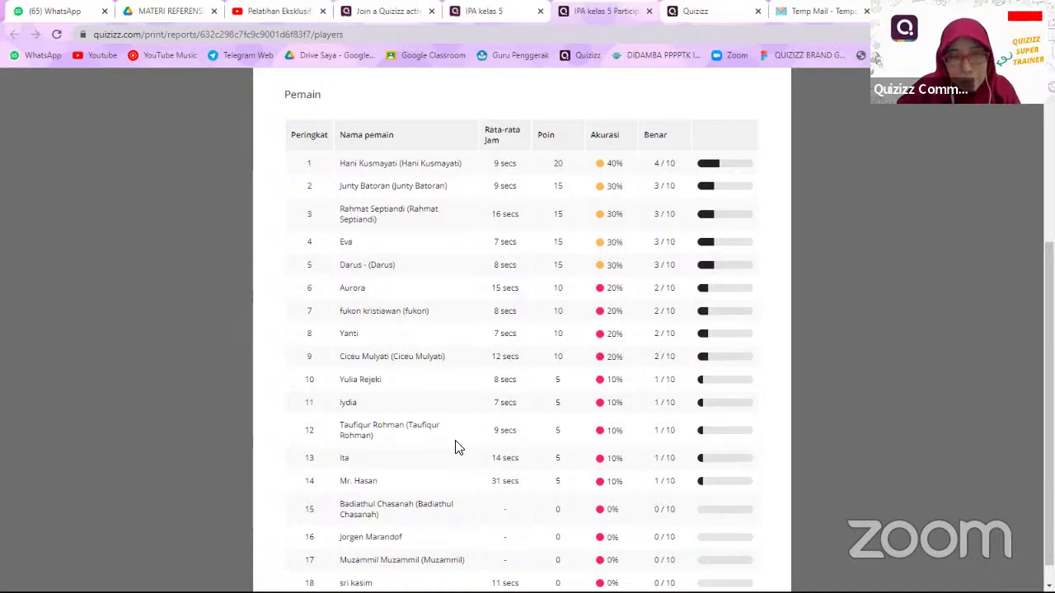
pyautogui.scroll(5, 455, 447)
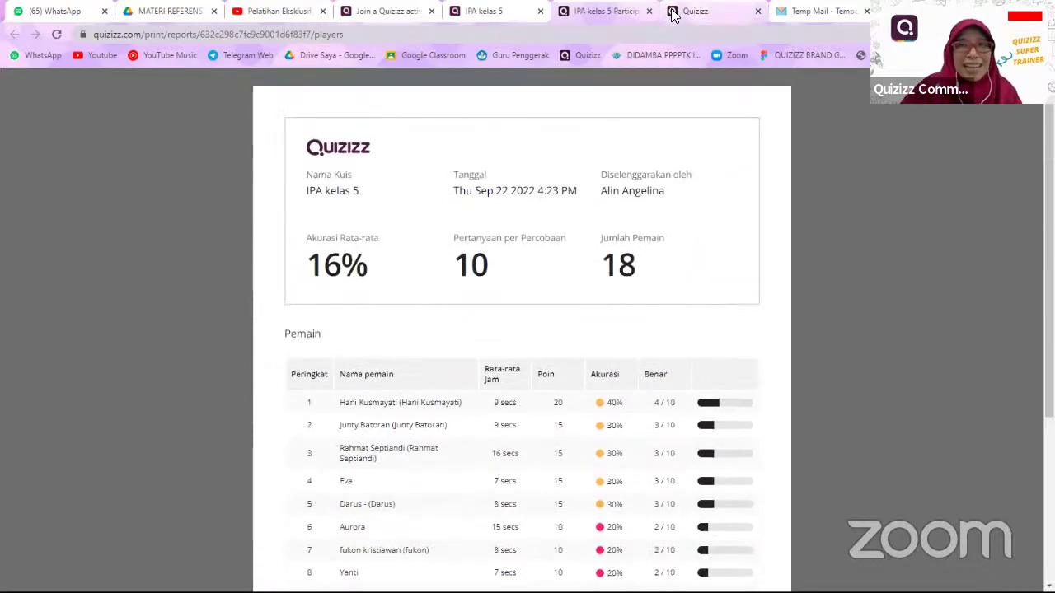
pyautogui.click(649, 15)
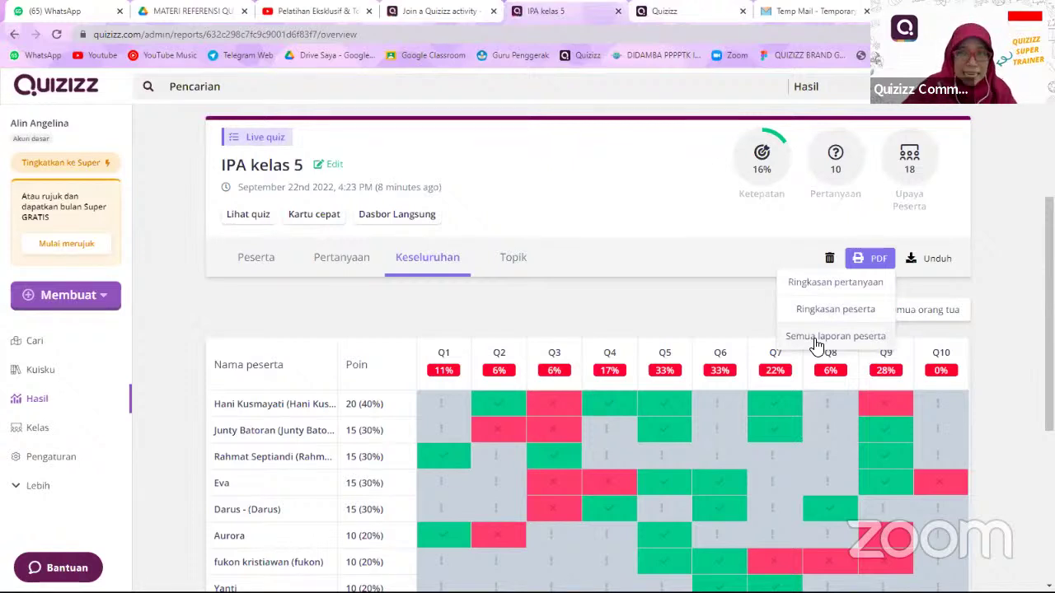
# - Open the printable report of all participants (Semua laporan peserta), cancel its printing, and look over its player and question tables
pyautogui.click(798, 336)
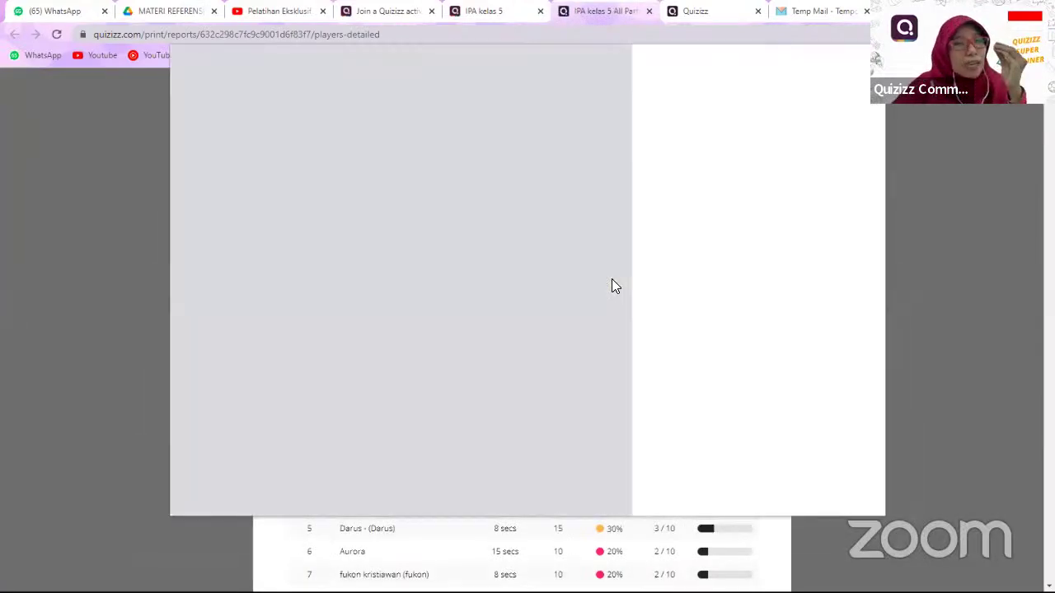
pyautogui.click(846, 497)
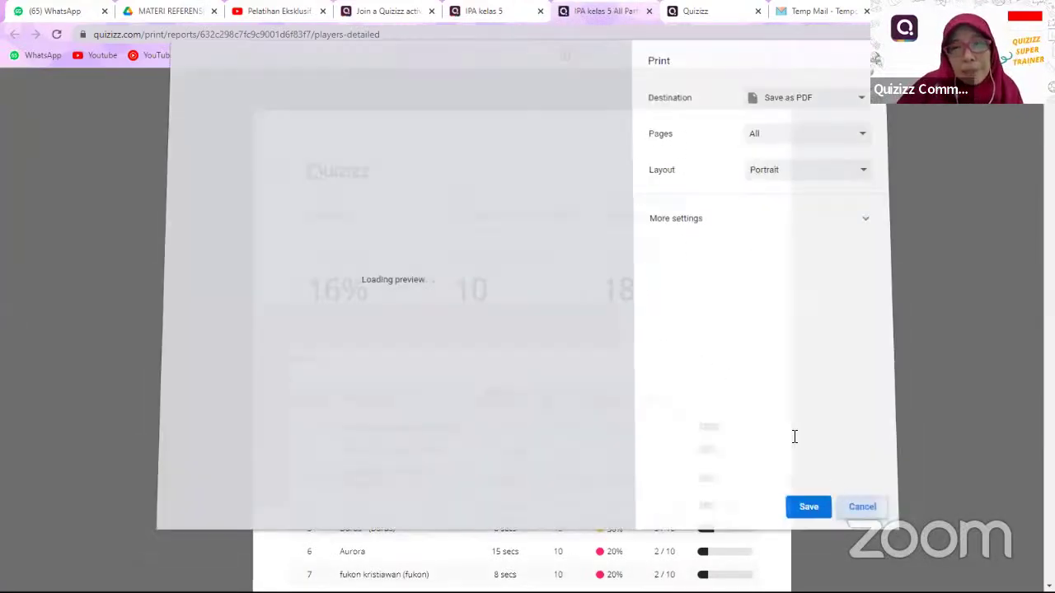
pyautogui.scroll(-2, 525, 266)
pyautogui.scroll(2, 528, 272)
pyautogui.scroll(-3, 558, 349)
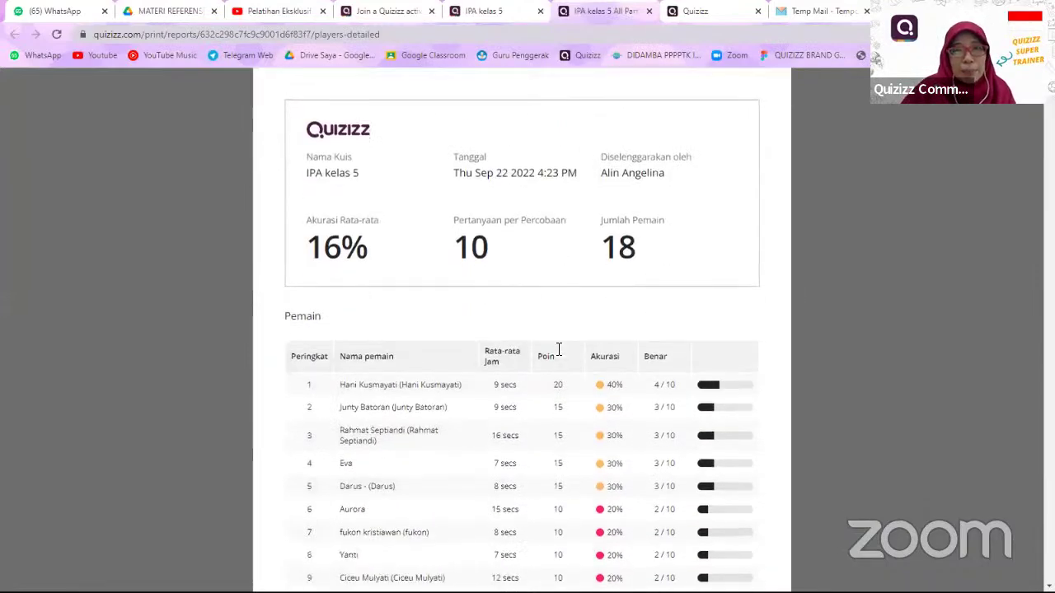
pyautogui.scroll(-10, 558, 351)
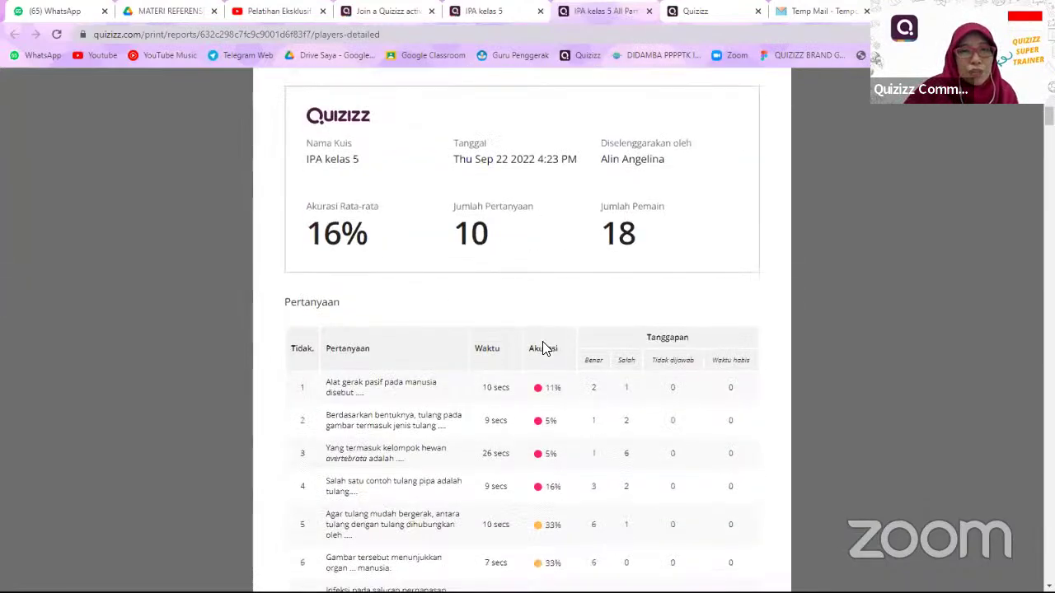
pyautogui.scroll(-4, 505, 328)
pyautogui.scroll(12, 505, 326)
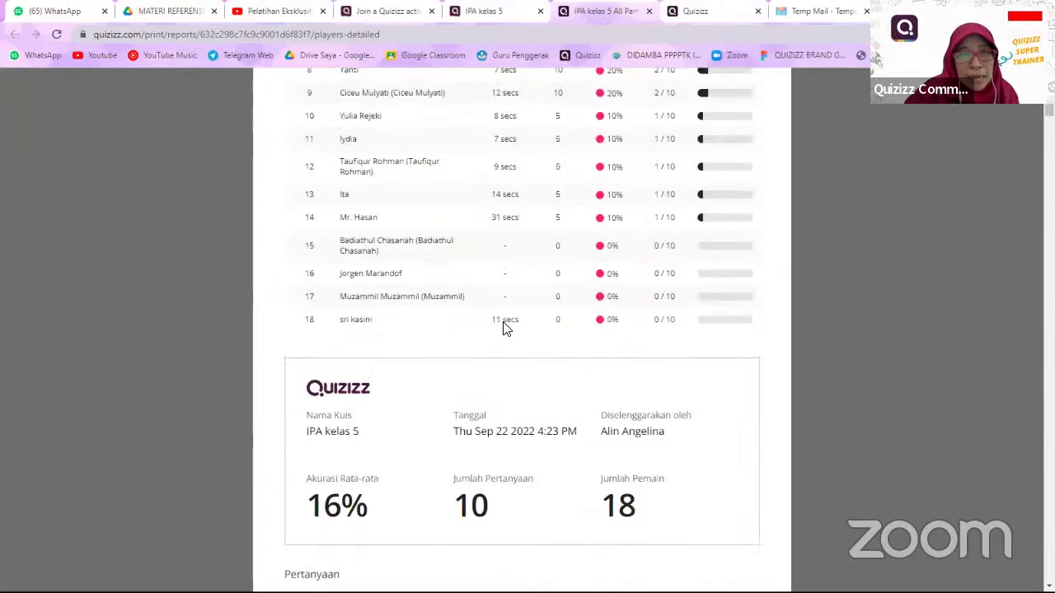
# - Examine the first students' individual reports for accuracy, correct, wrong and unanswered counts, and the response to each question
pyautogui.scroll(-10, 504, 324)
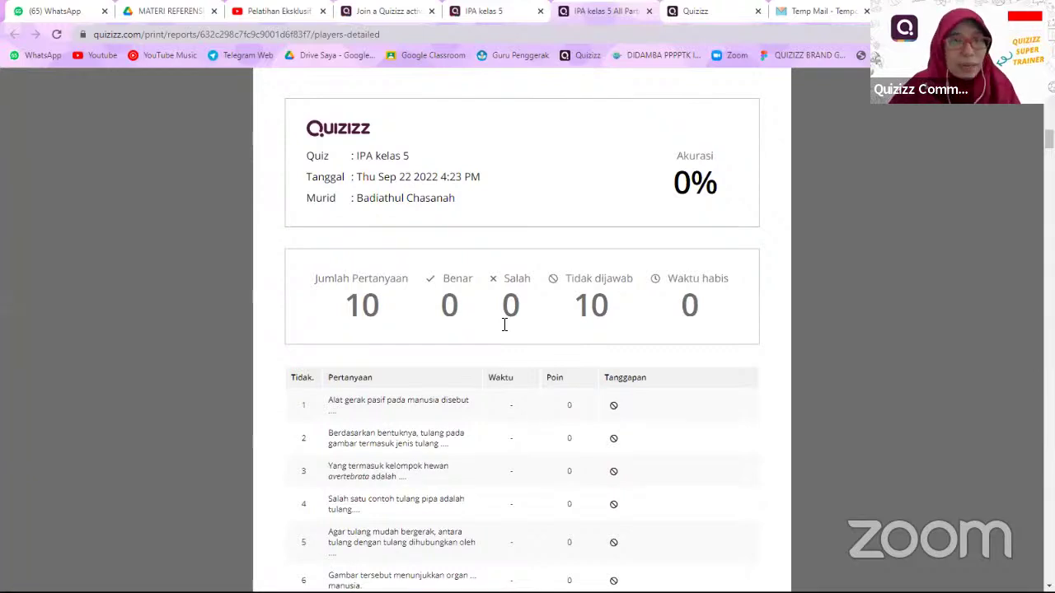
pyautogui.scroll(1, 322, 231)
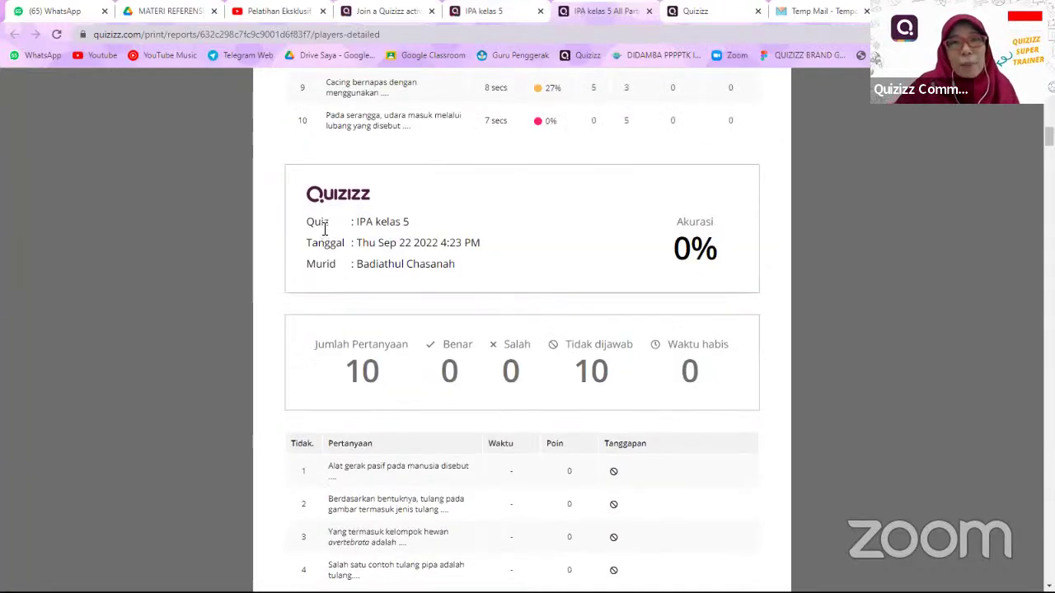
pyautogui.scroll(-1, 324, 233)
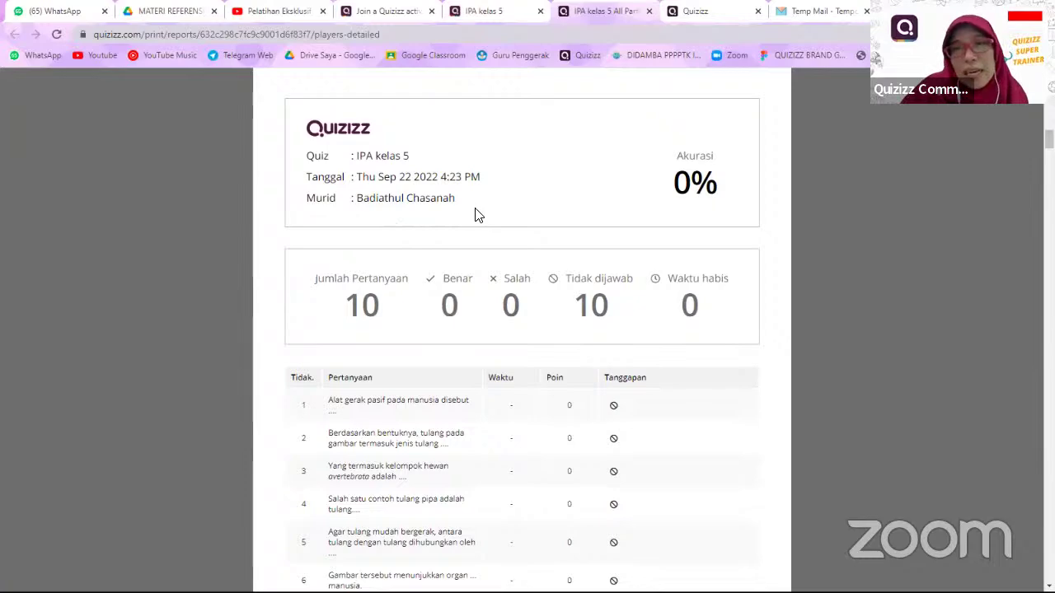
pyautogui.scroll(-2, 478, 226)
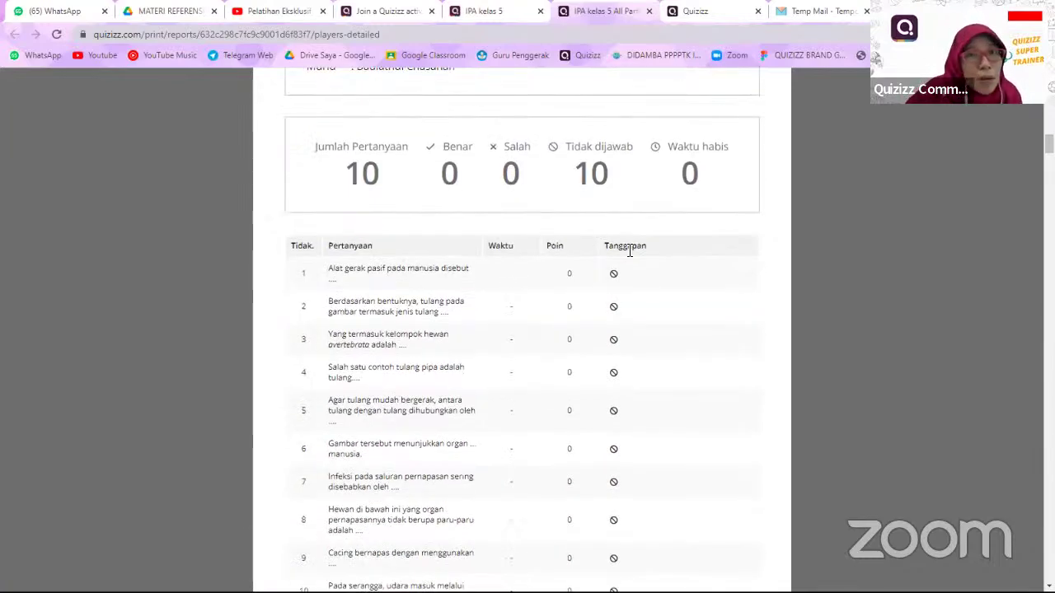
pyautogui.scroll(-5, 553, 308)
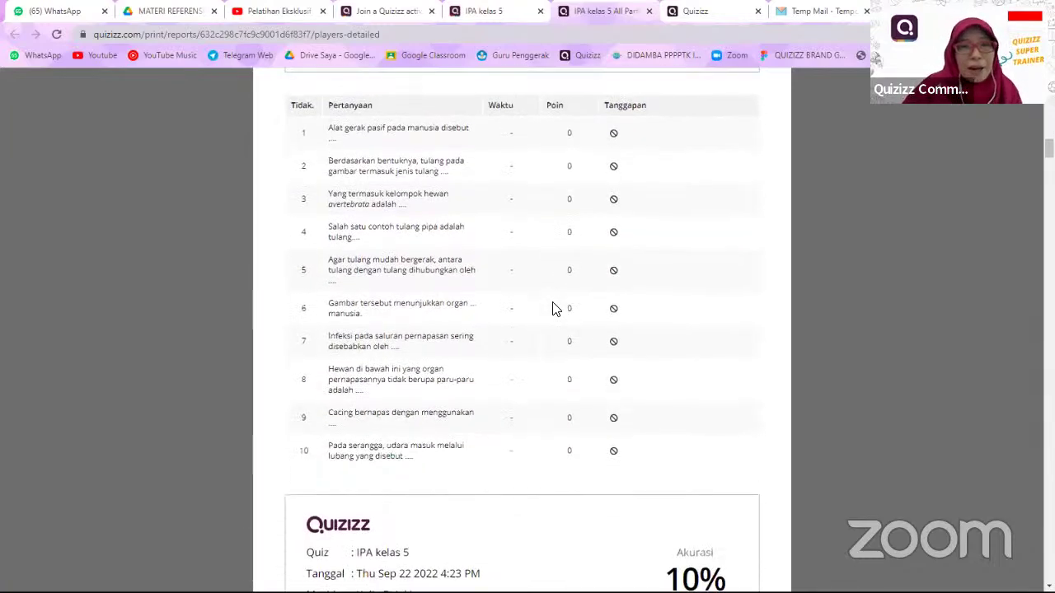
pyautogui.scroll(-1, 553, 309)
pyautogui.scroll(-2, 554, 308)
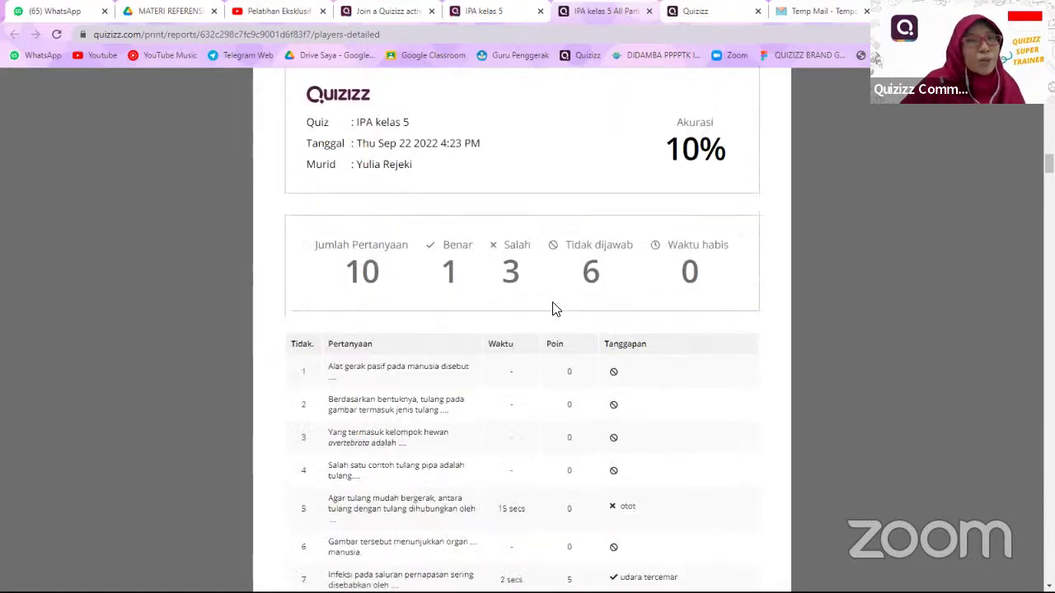
pyautogui.scroll(-2, 455, 359)
pyautogui.scroll(1, 445, 247)
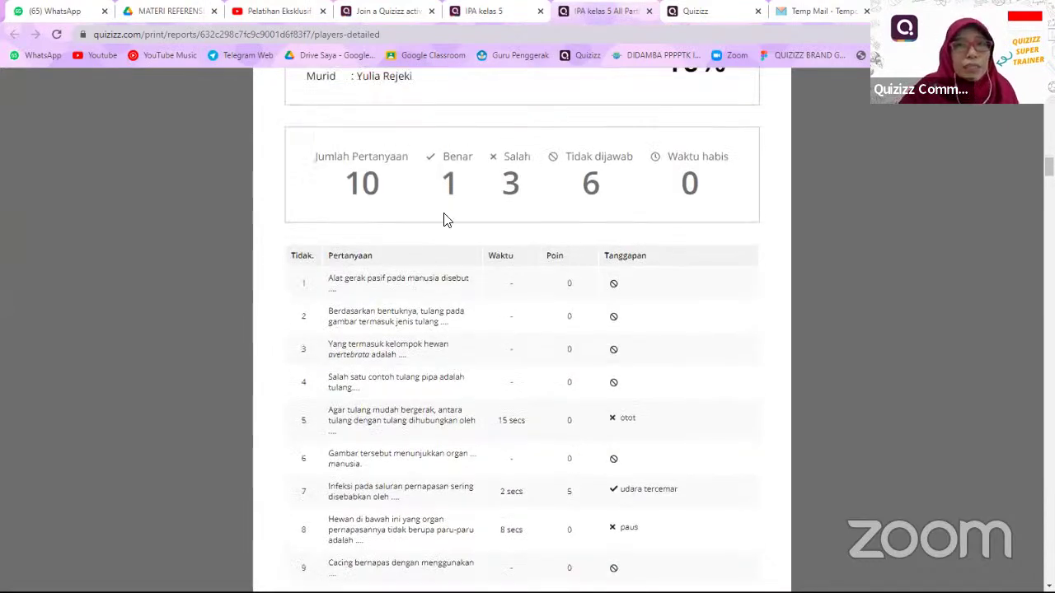
pyautogui.scroll(2, 469, 210)
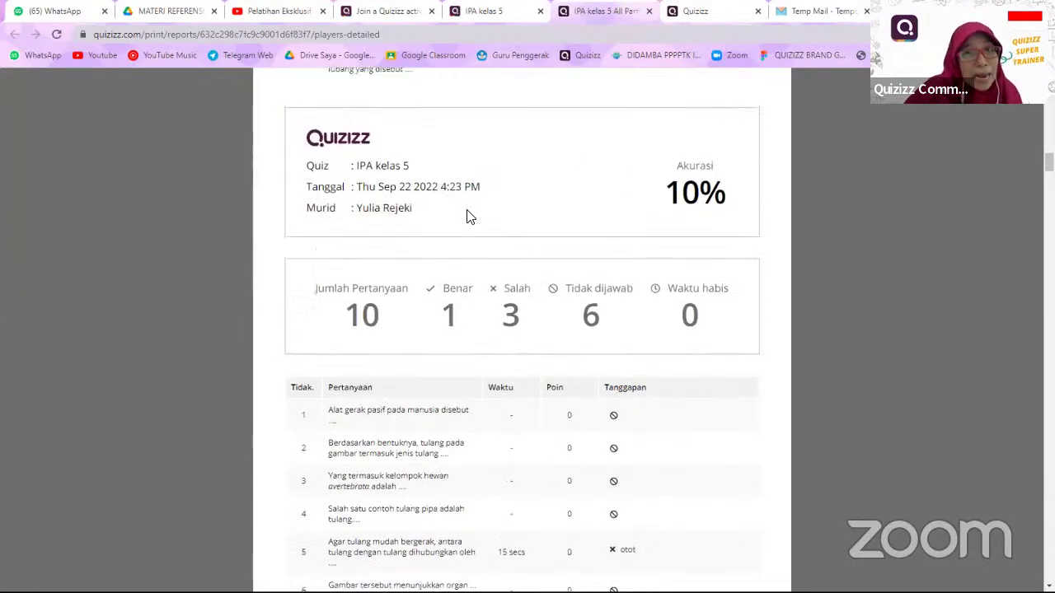
# - Compare further students' per-question times, points and responses in the all-participants report, and close it
pyautogui.scroll(-7, 467, 222)
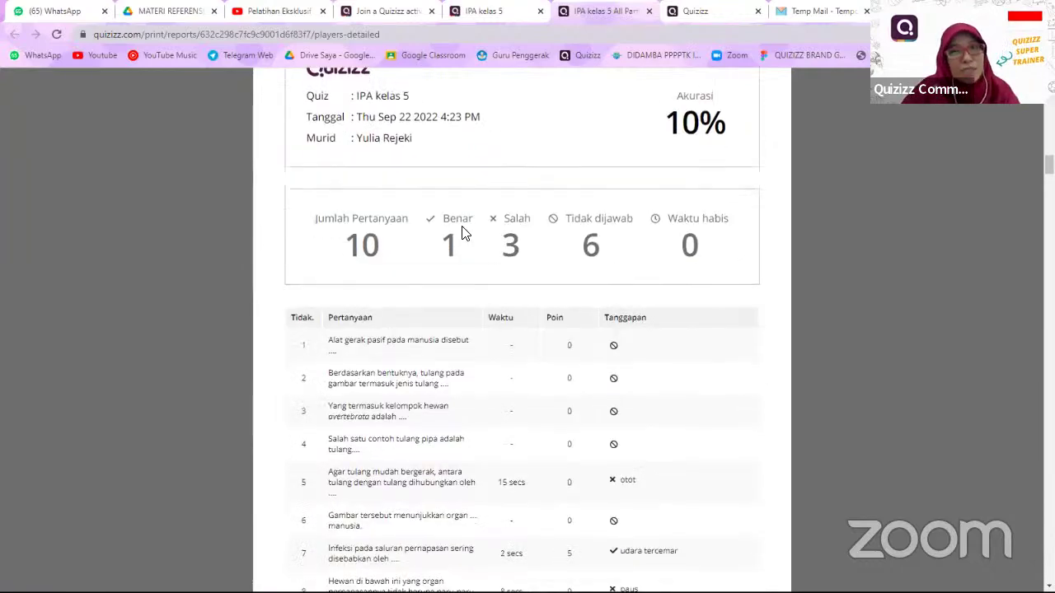
pyautogui.scroll(-6, 466, 307)
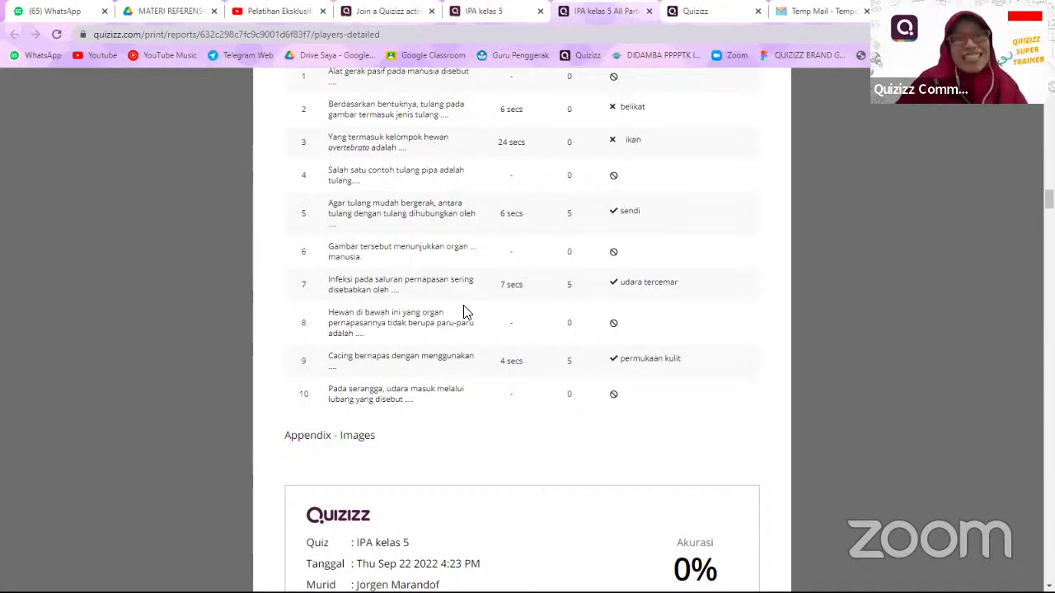
pyautogui.scroll(1, 454, 344)
pyautogui.scroll(-6, 454, 344)
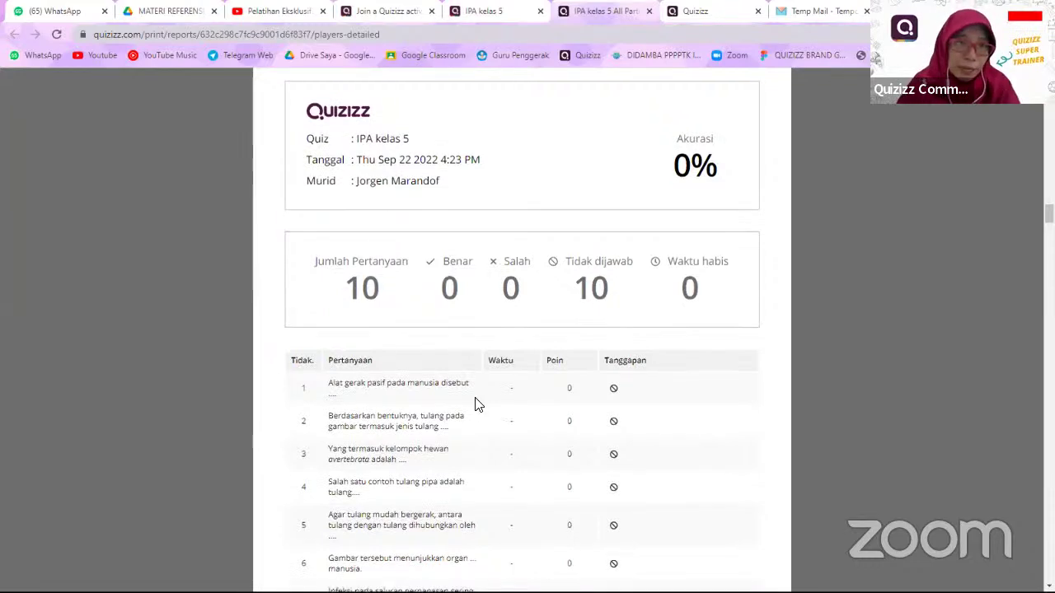
pyautogui.scroll(-3, 476, 404)
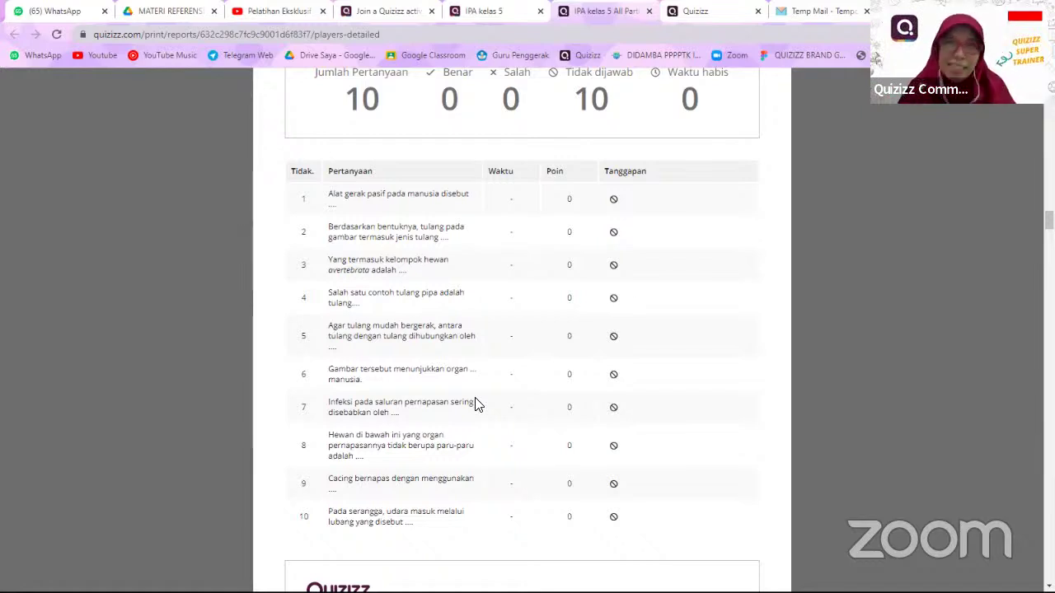
pyautogui.scroll(8, 475, 403)
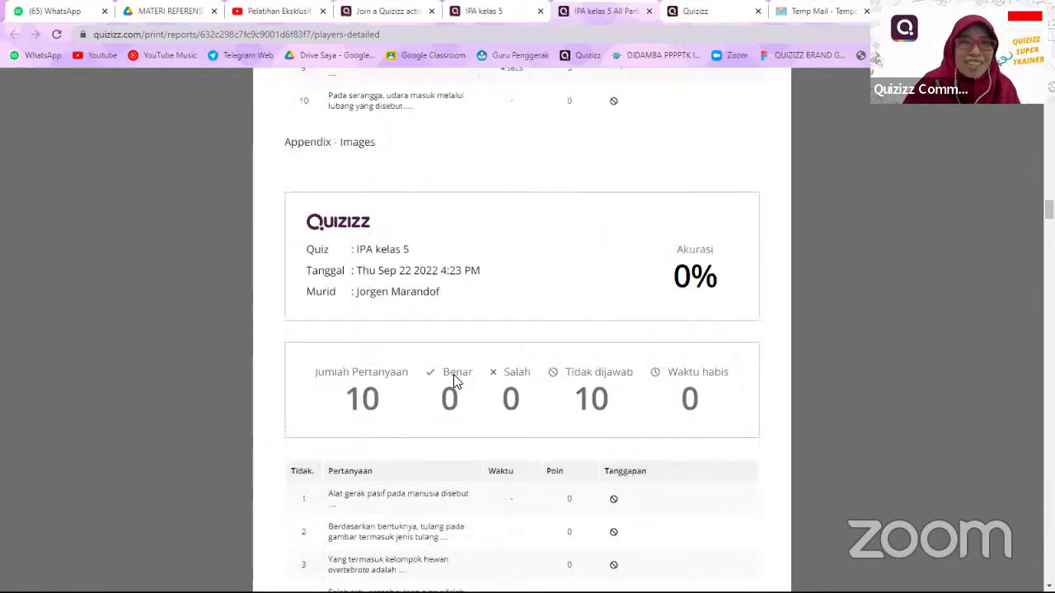
pyautogui.scroll(15, 449, 377)
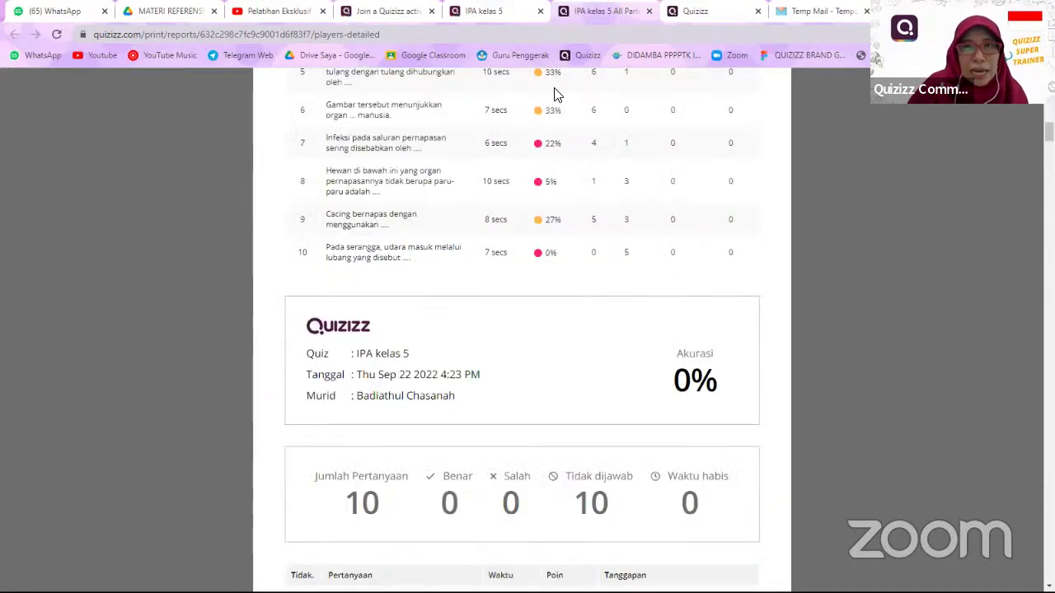
pyautogui.click(649, 11)
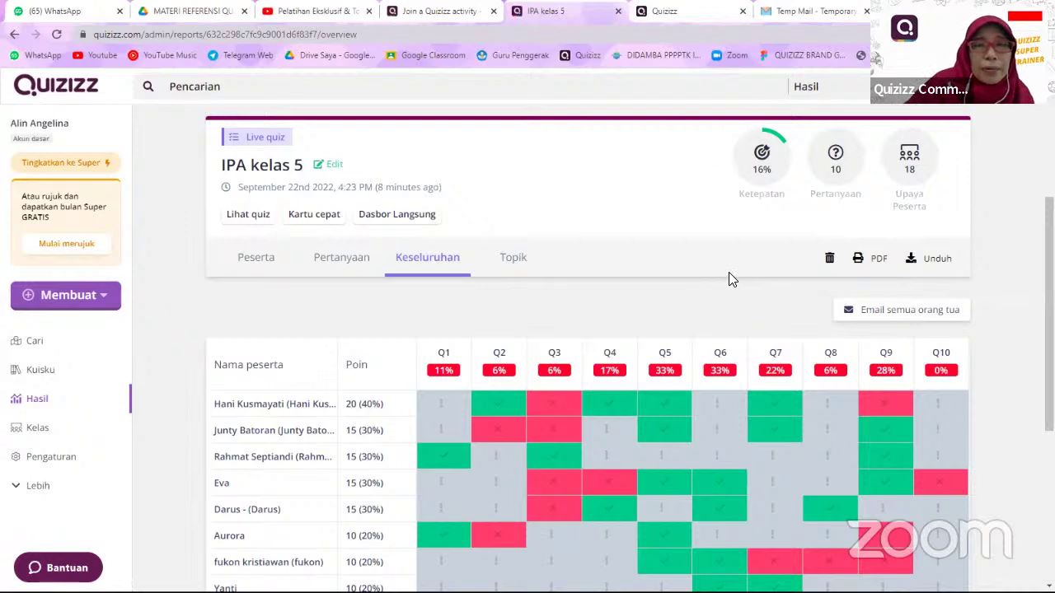
# - Reopen the Semua laporan peserta printable report and start saving it with Save as PDF as the destination
pyautogui.click(878, 264)
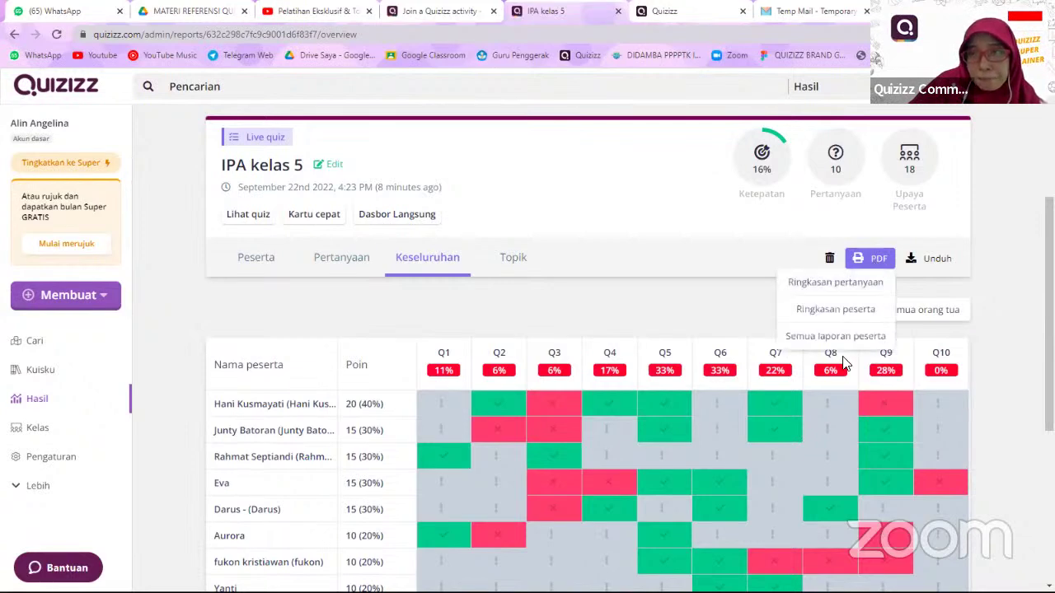
pyautogui.click(835, 338)
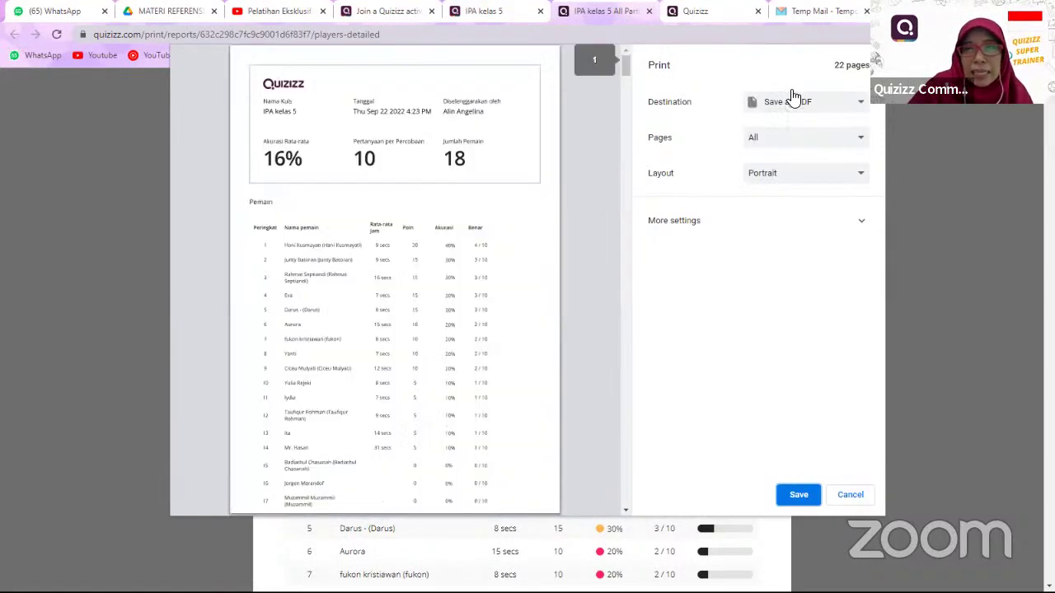
pyautogui.click(858, 105)
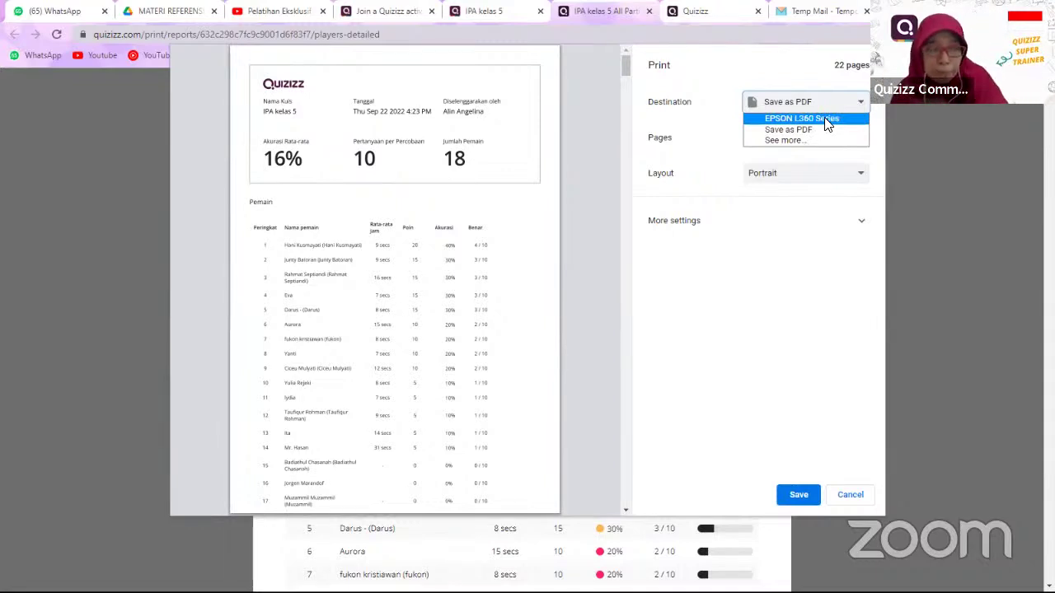
pyautogui.click(770, 131)
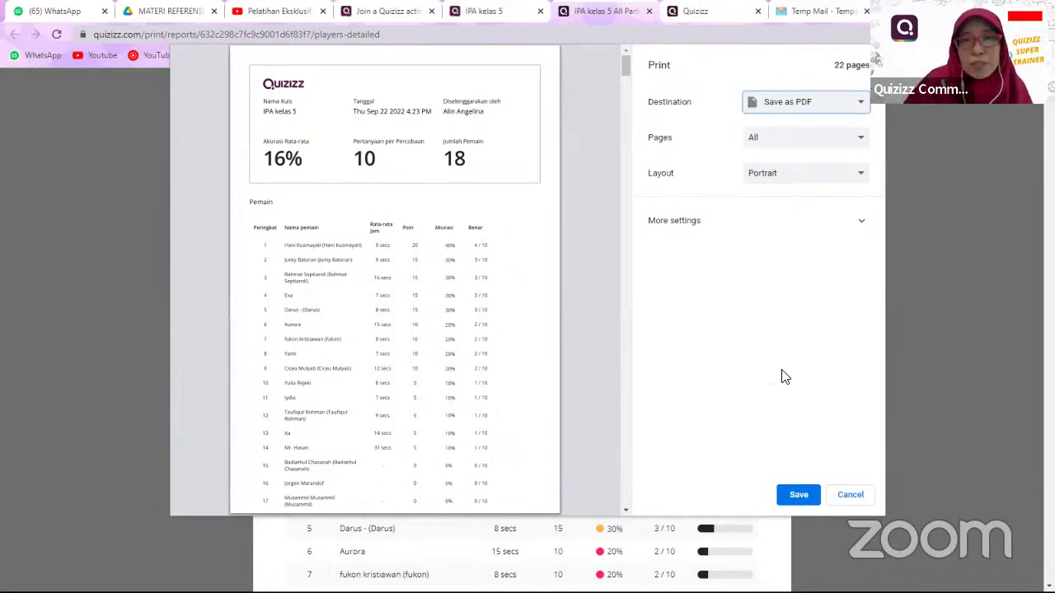
pyautogui.click(796, 500)
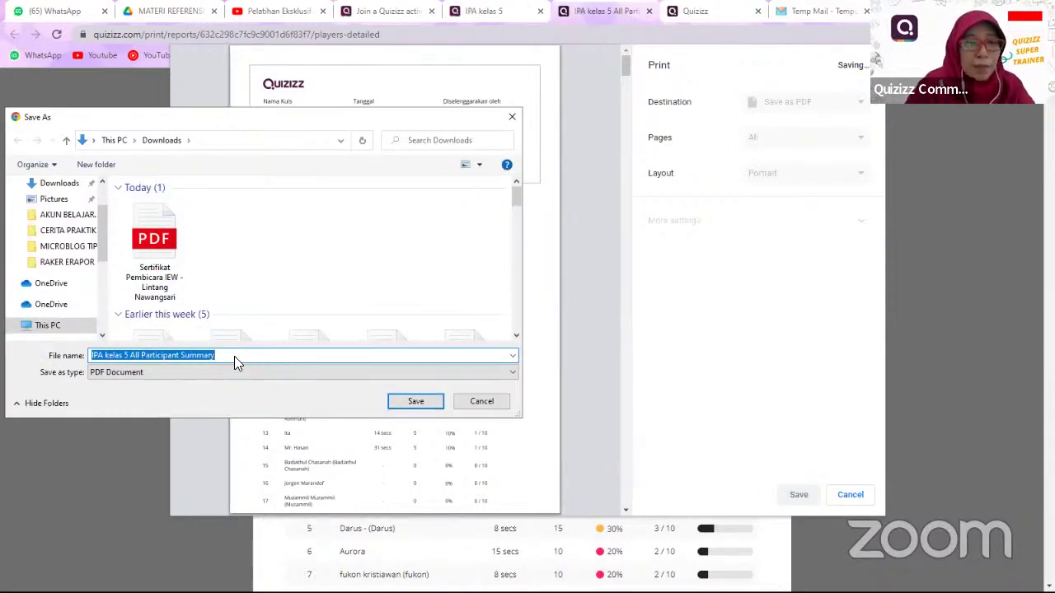
# - Save the PDF as ANALISIS IPA KLS 5 in the Documents folder and close the printable report
pyautogui.write('ANALISIS IPA')
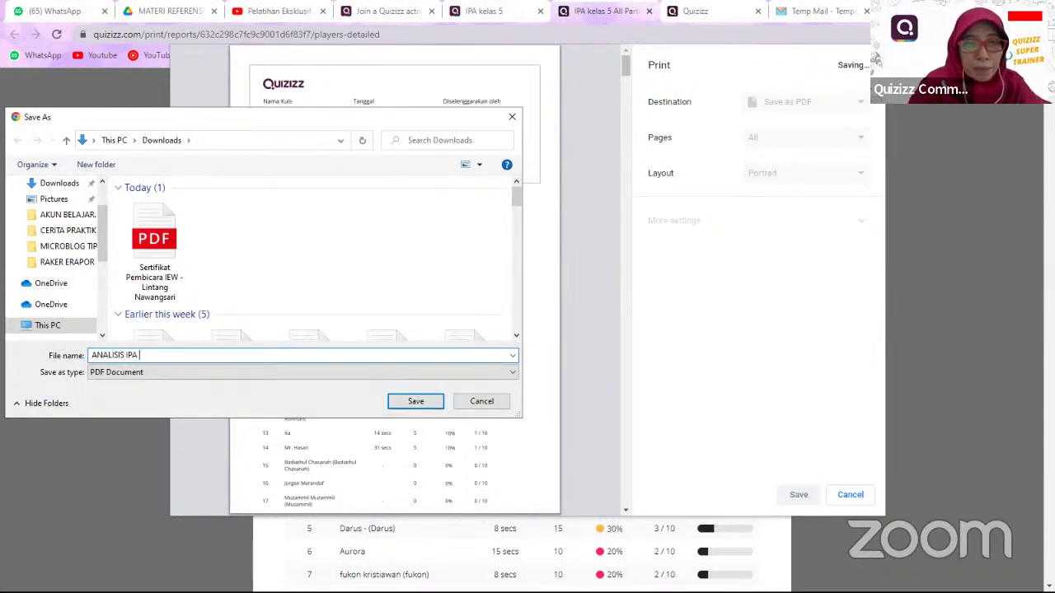
pyautogui.scroll(2, 80, 234)
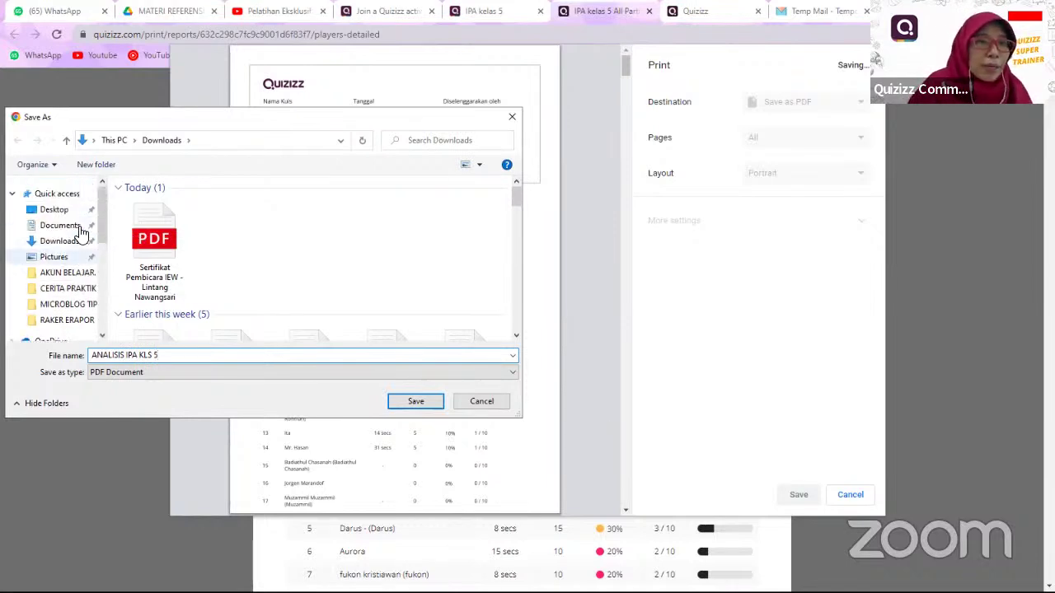
pyautogui.click(80, 229)
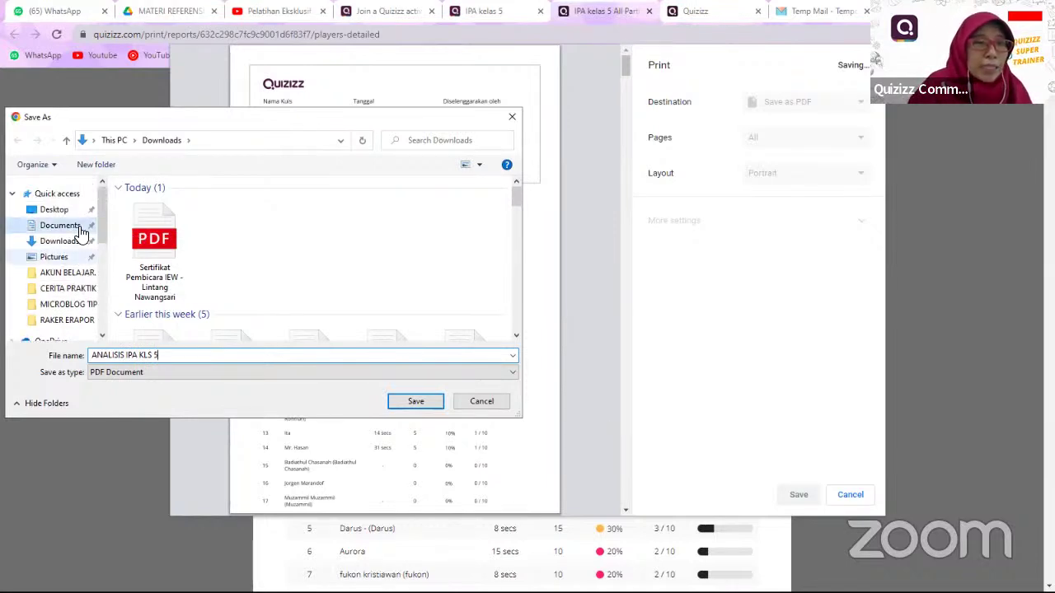
pyautogui.click(417, 399)
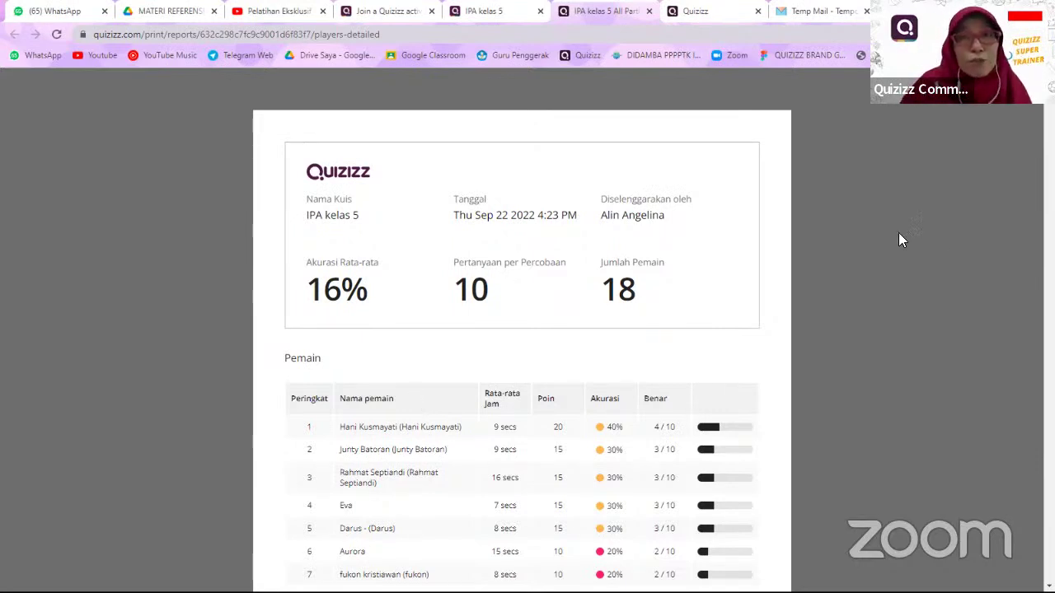
pyautogui.click(650, 12)
# - Show the report's per-question results (Pertanyaan), download the report as a spreadsheet, and open the downloaded file in Excel
pyautogui.click(348, 270)
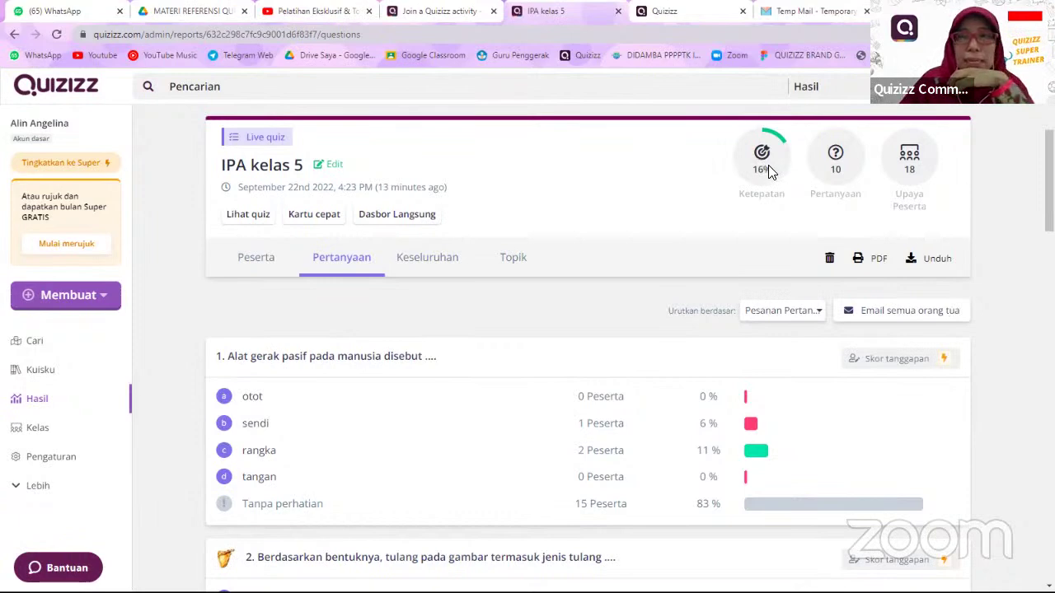
pyautogui.click(928, 260)
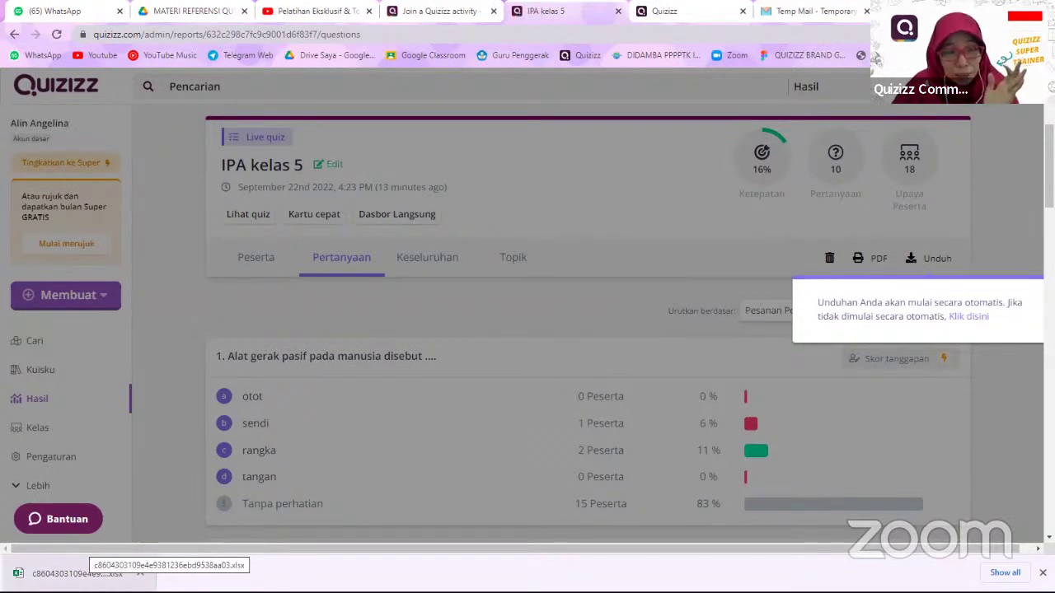
pyautogui.click(78, 573)
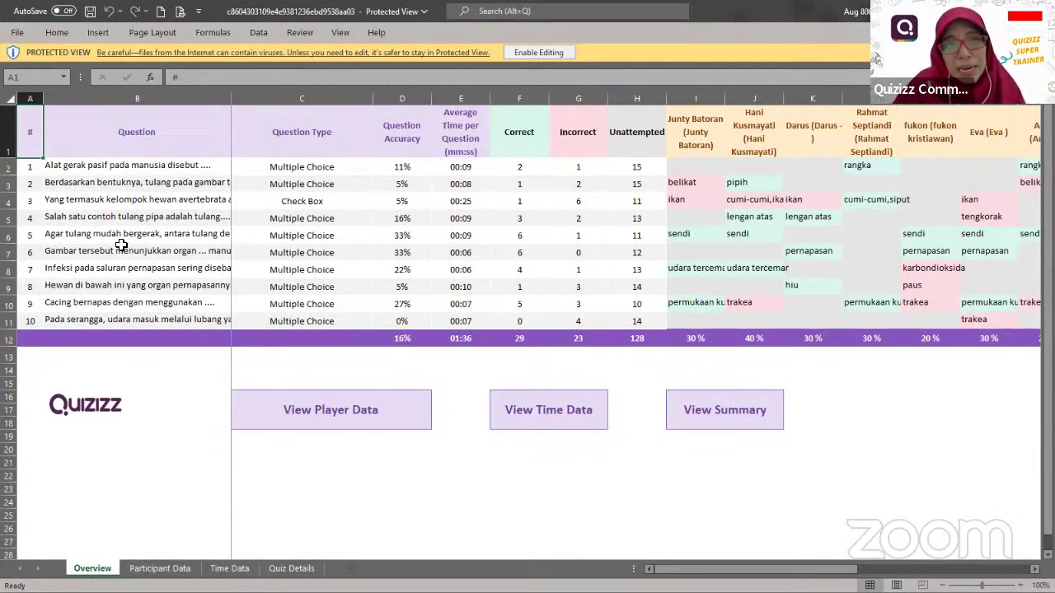
# - Review the Participant Data and Time Data sheets of the downloaded report, and return to the Overview sheet
pyautogui.click(176, 568)
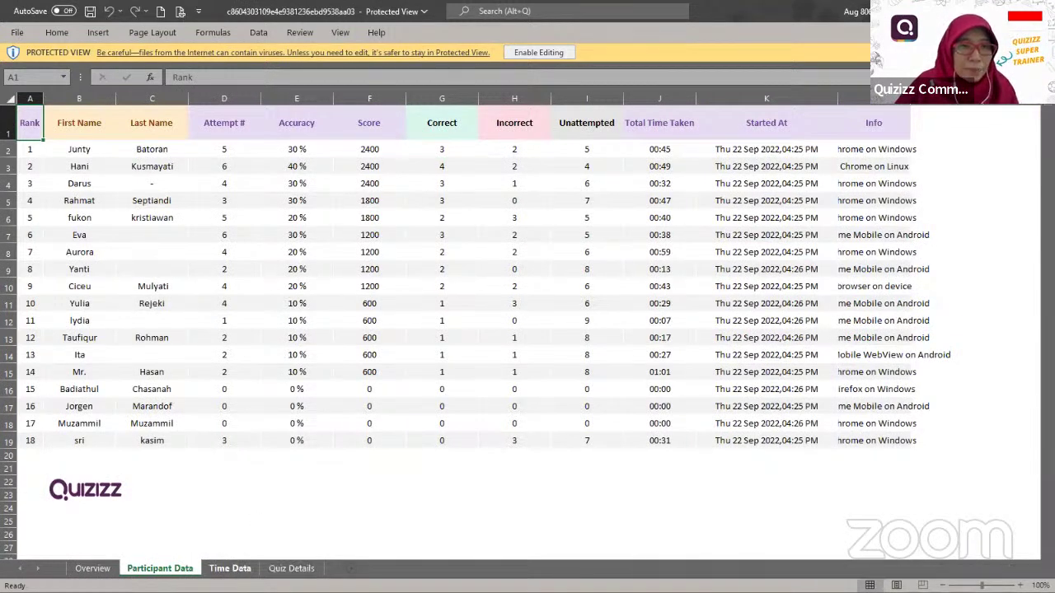
pyautogui.click(230, 569)
pyautogui.click(160, 569)
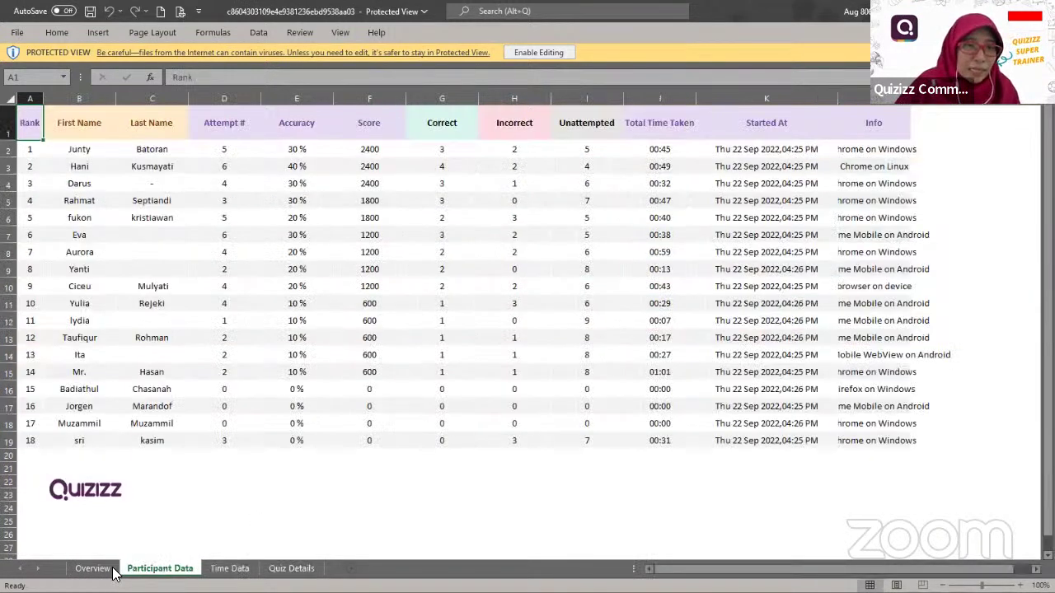
pyautogui.click(103, 568)
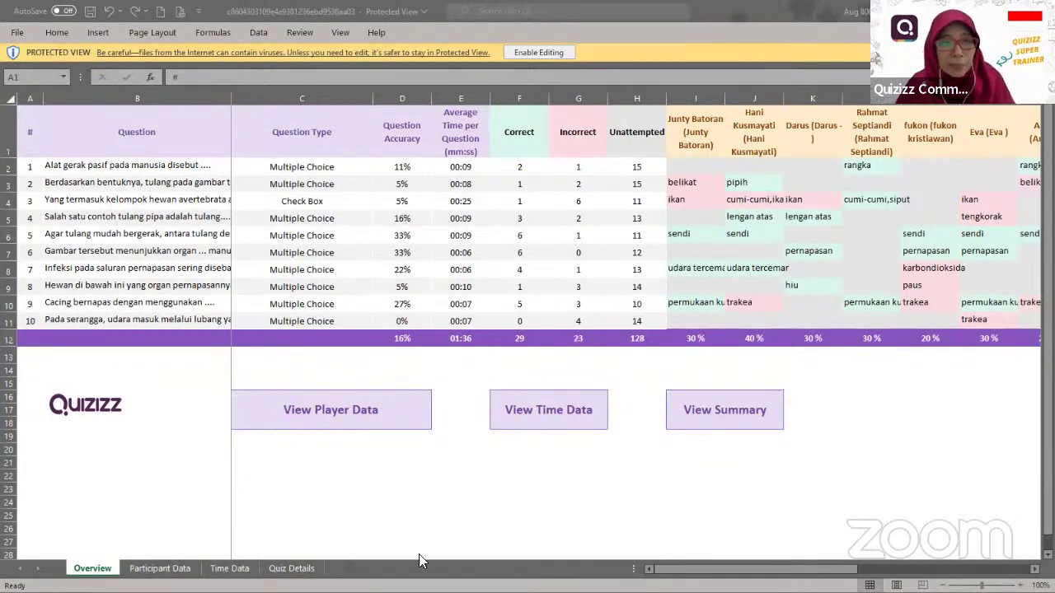
# - Review the Overview, Quiz Details and Time Data sheets of the downloaded report
pyautogui.click(726, 570)
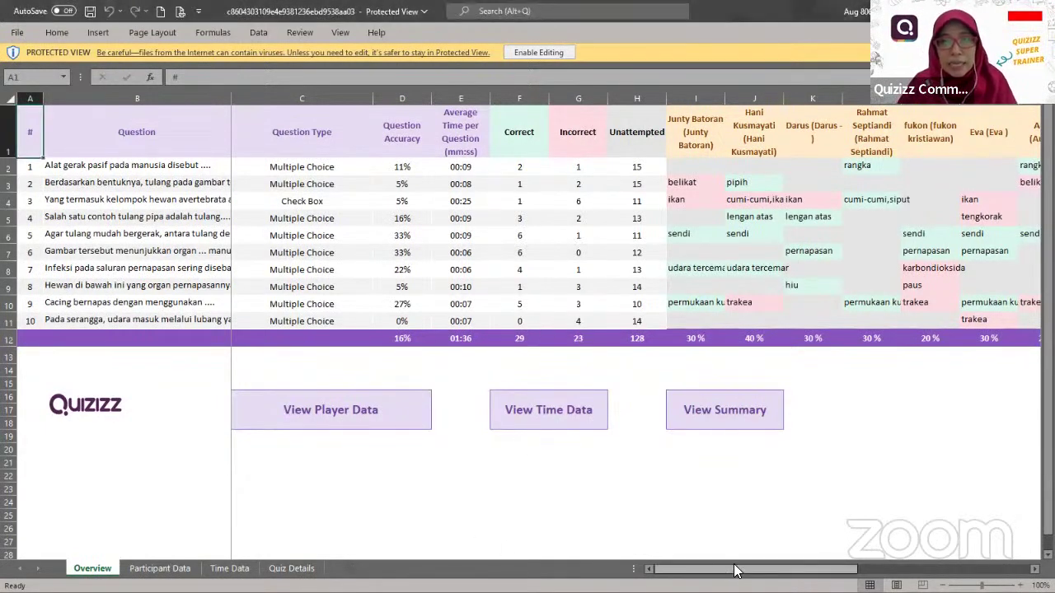
pyautogui.moveTo(725, 571)
pyautogui.mouseDown()
pyautogui.moveTo(796, 567)
pyautogui.moveTo(738, 569)
pyautogui.mouseUp()
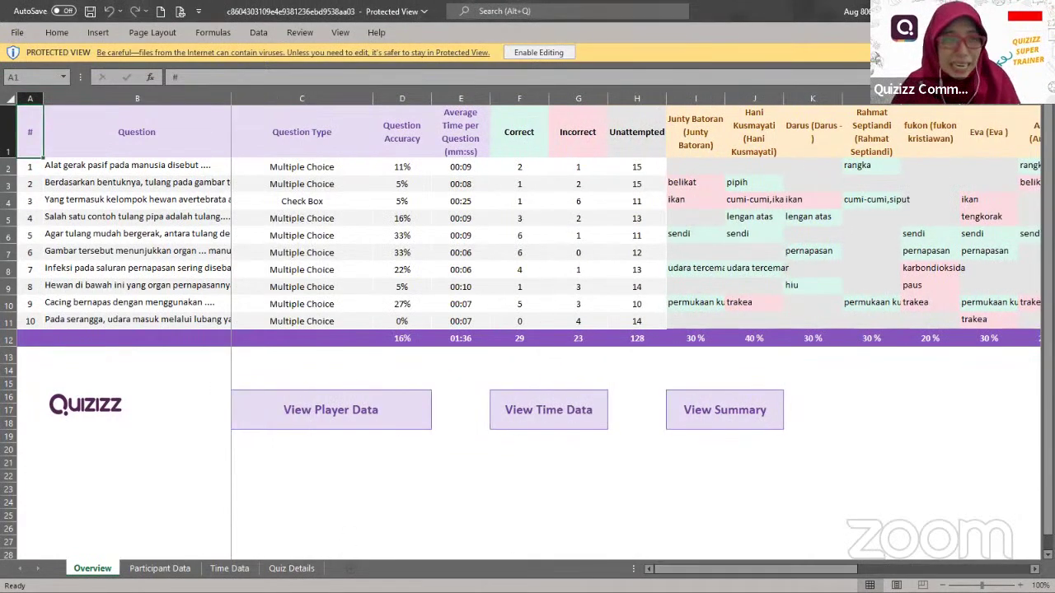
pyautogui.click(291, 568)
pyautogui.keyDown('ctrl'); pyautogui.click(229, 569); pyautogui.keyUp('ctrl')
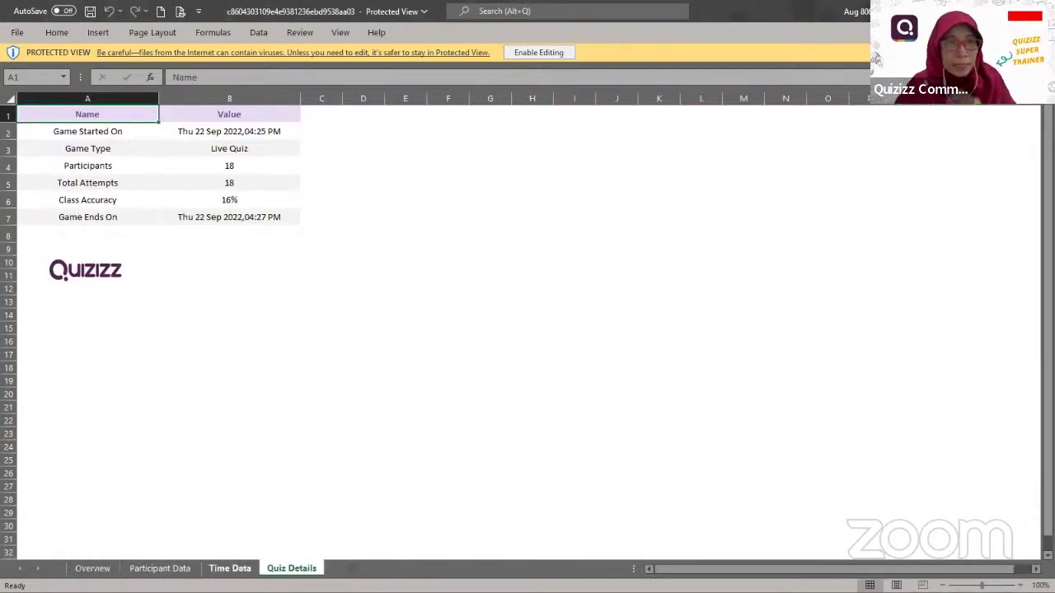
pyautogui.click(229, 569)
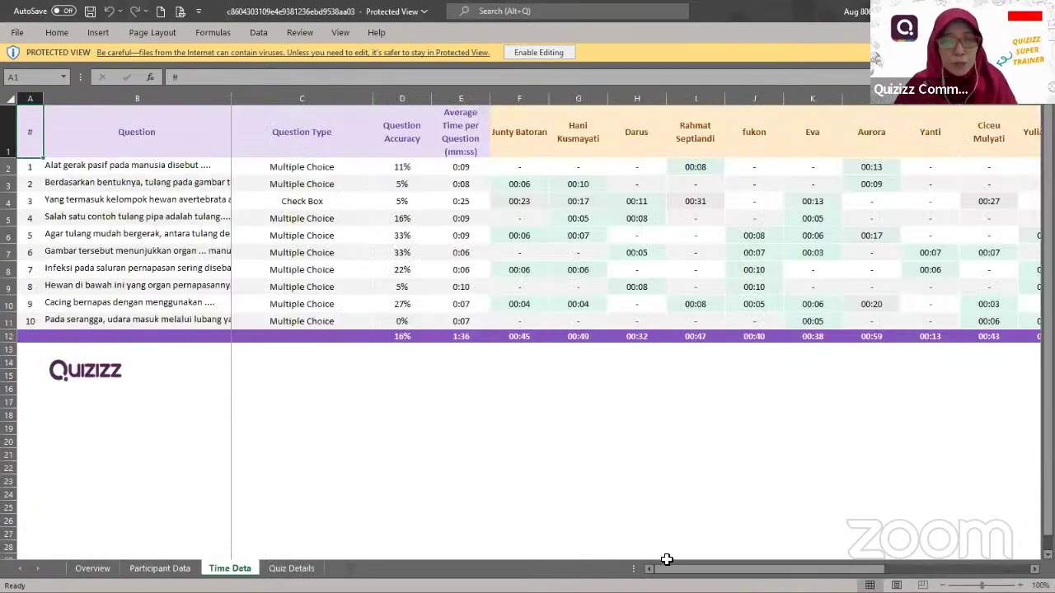
pyautogui.moveTo(685, 573); pyautogui.dragTo(754, 569)
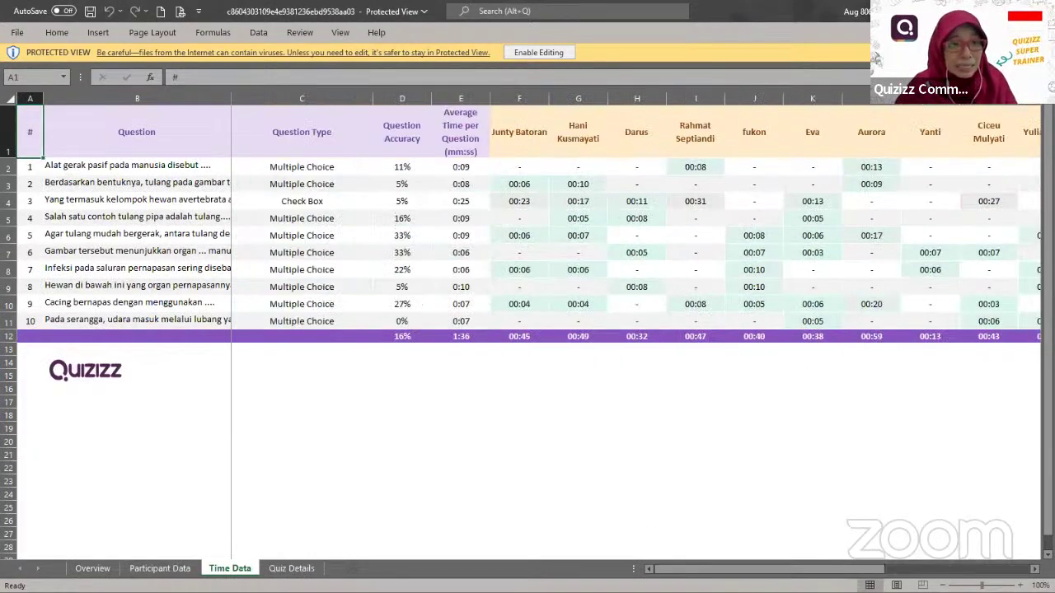
# - Inspect the Info column on the Participant Data sheet and widen it to show each participant's full browser and device entry
pyautogui.click(159, 569)
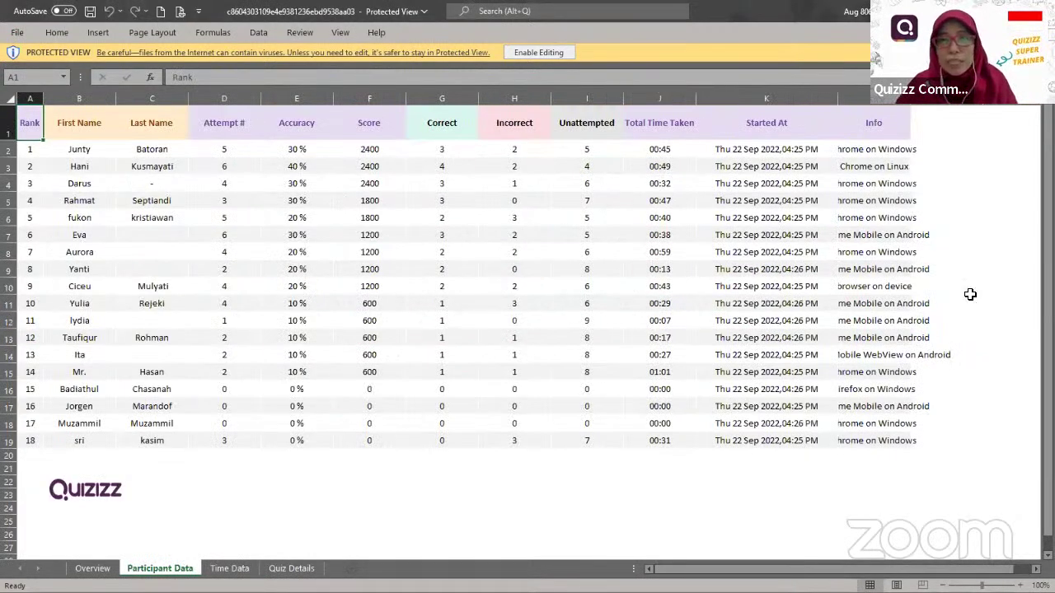
pyautogui.click(875, 126)
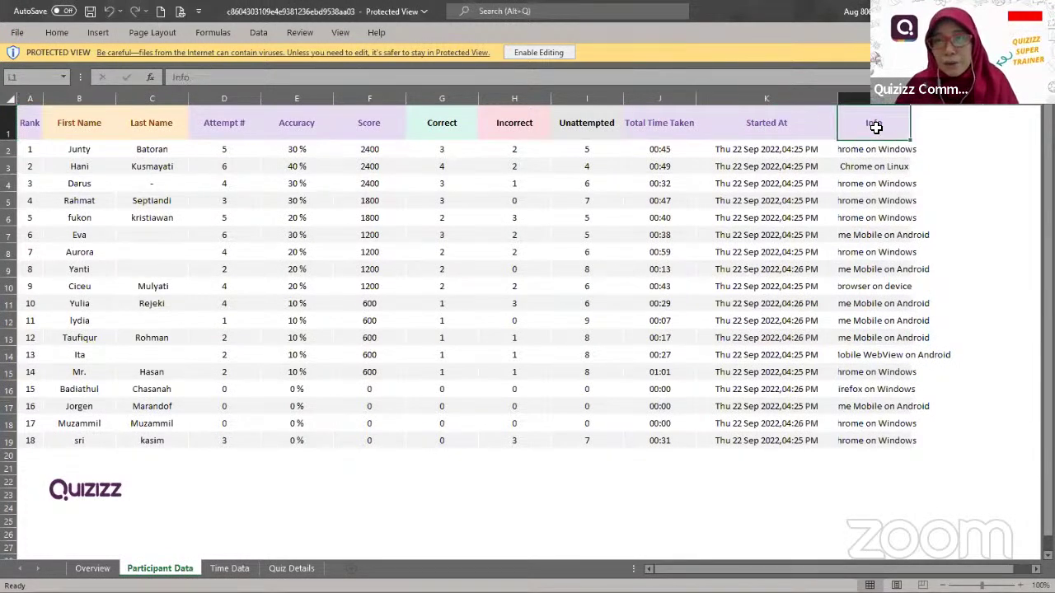
pyautogui.click(892, 150)
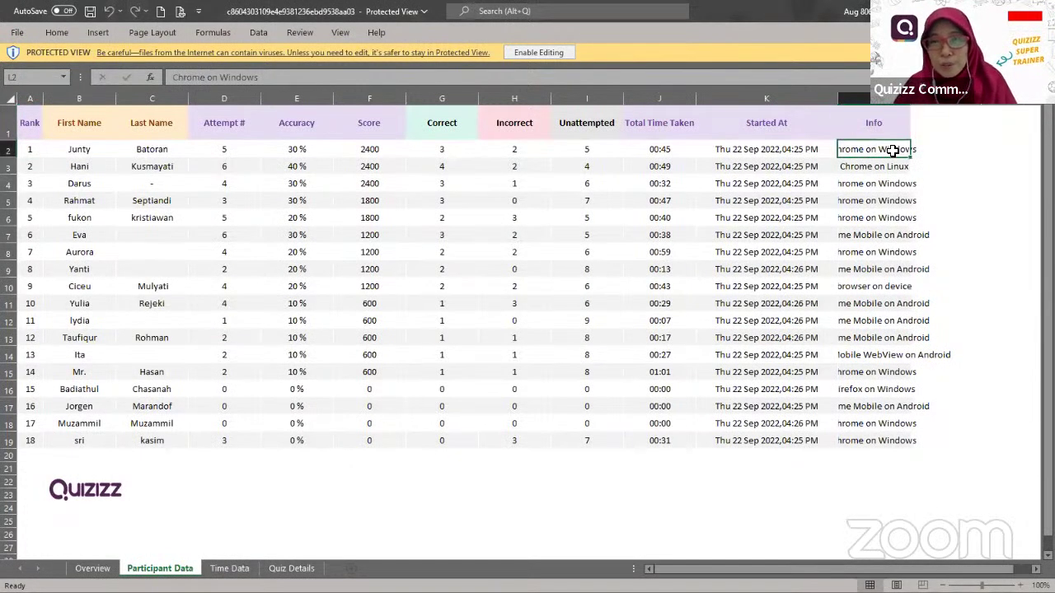
pyautogui.click(890, 354)
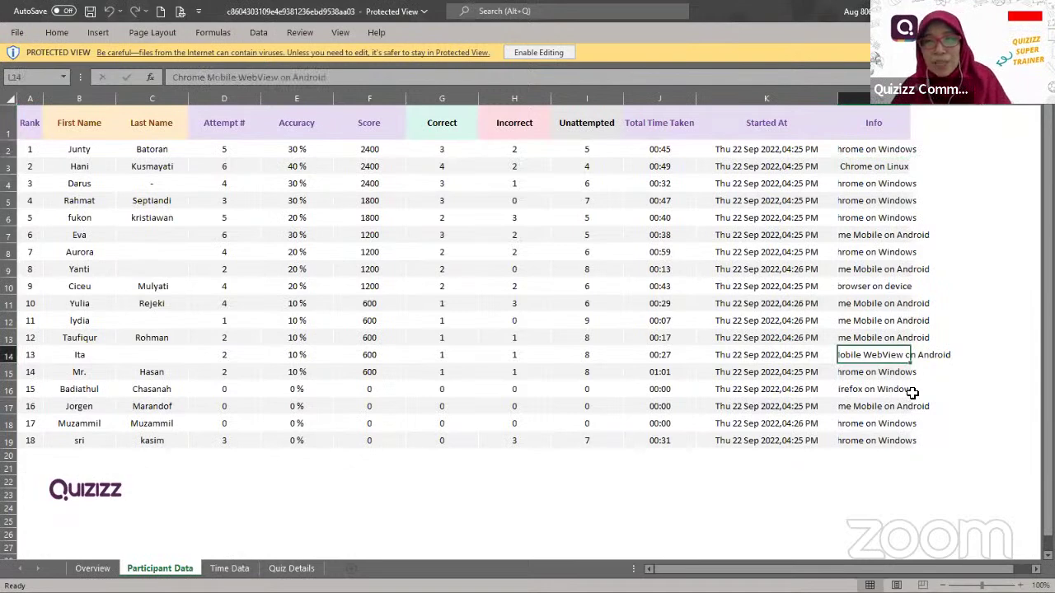
pyautogui.moveTo(911, 98); pyautogui.dragTo(987, 110)
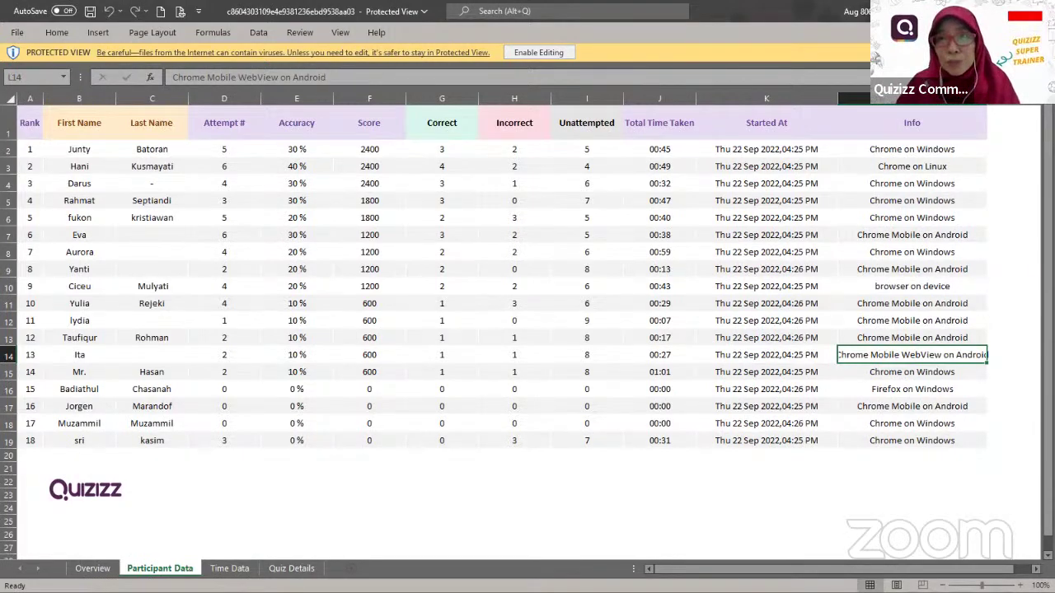
# - Switch back to the IPA kelas 5 report in the browser and show its participant results (Peserta) and PDF option
pyautogui.hotkey('alt', 'Tab')
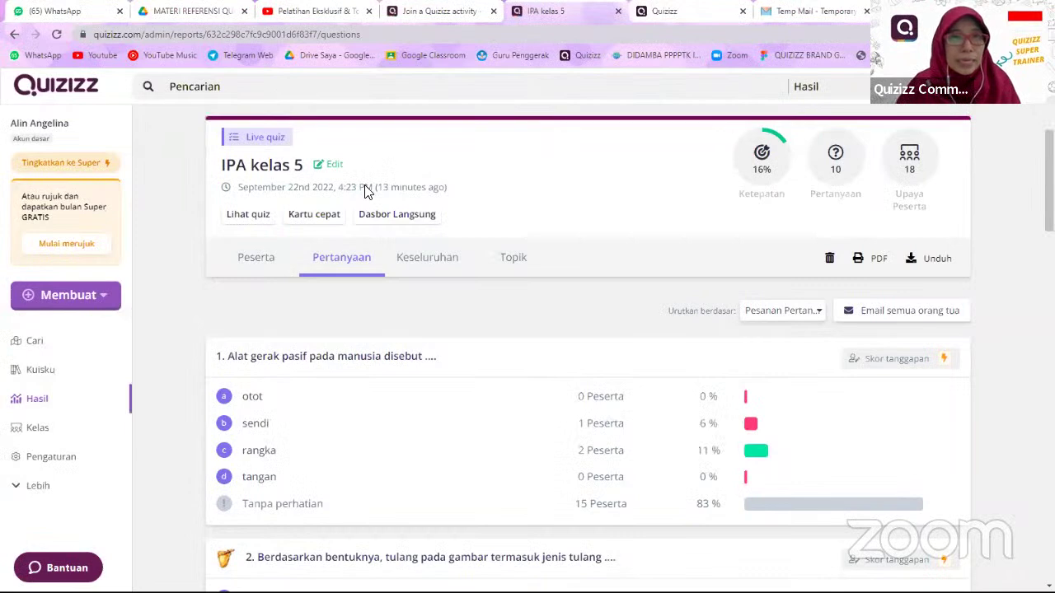
pyautogui.click(271, 262)
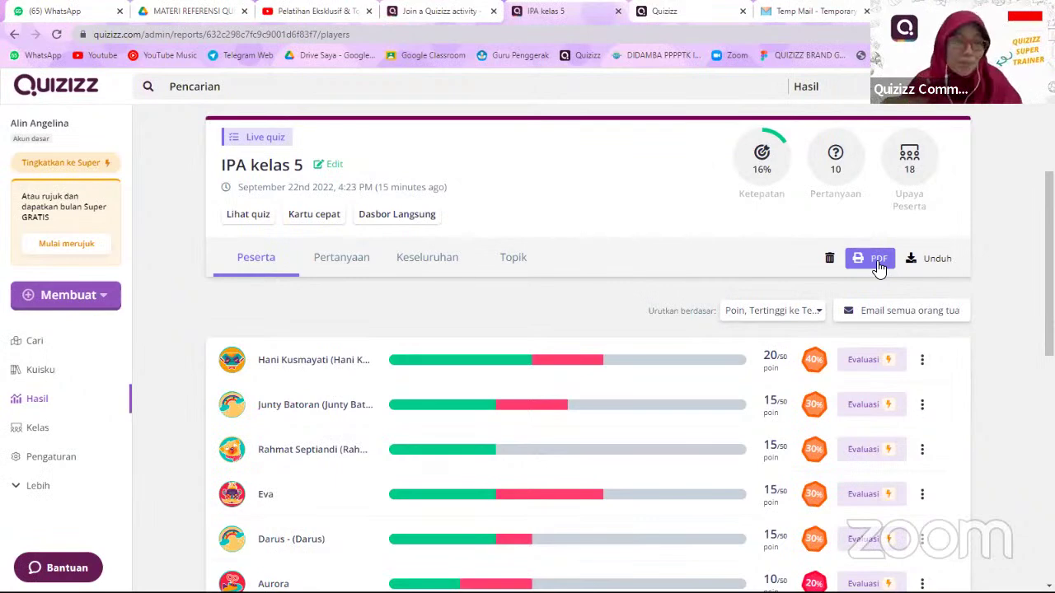
pyautogui.click(878, 260)
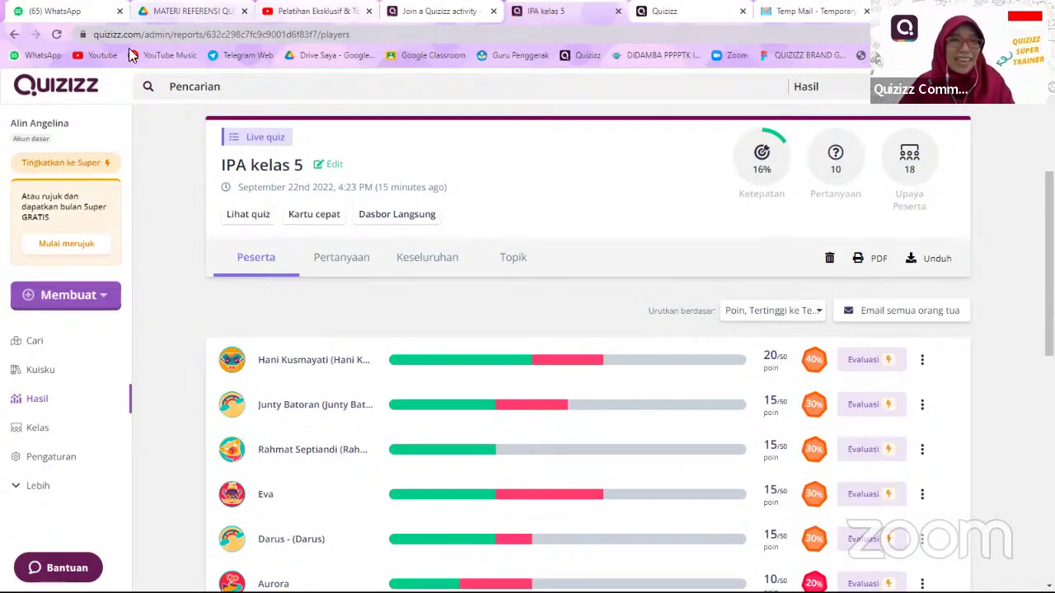
# - Check the MATERI 1 outline in the Kurikulum PDF on Google Drive and close the Join a Quizizz activity page
pyautogui.click(171, 17)
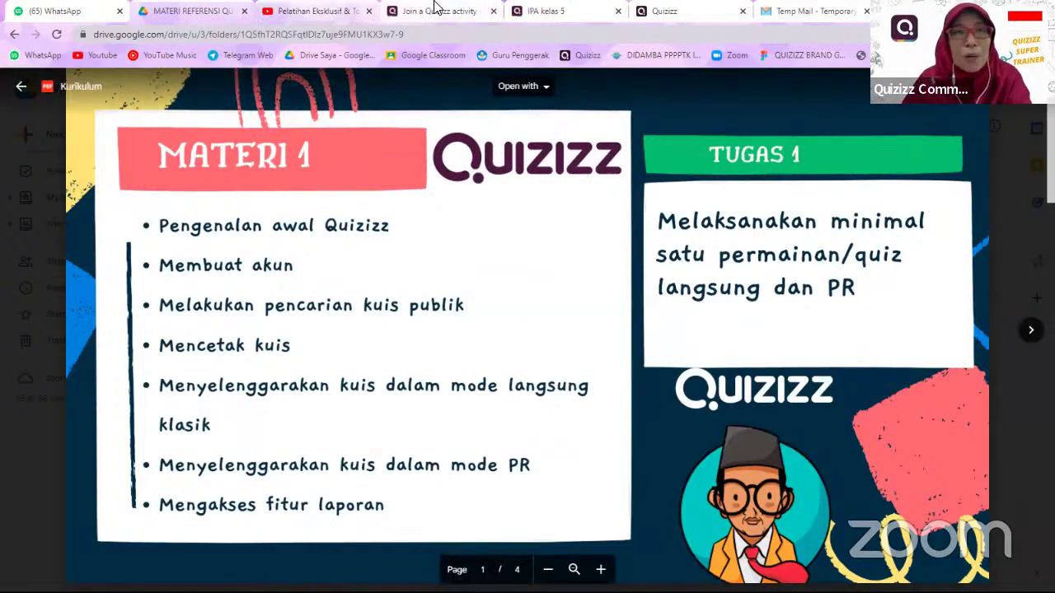
pyautogui.click(475, 10)
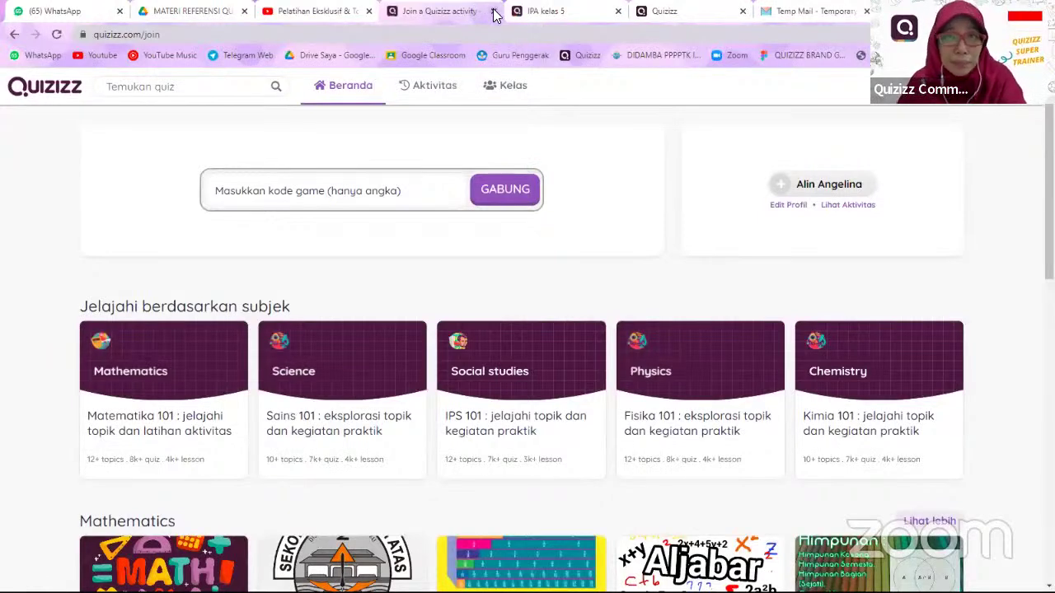
pyautogui.click(493, 11)
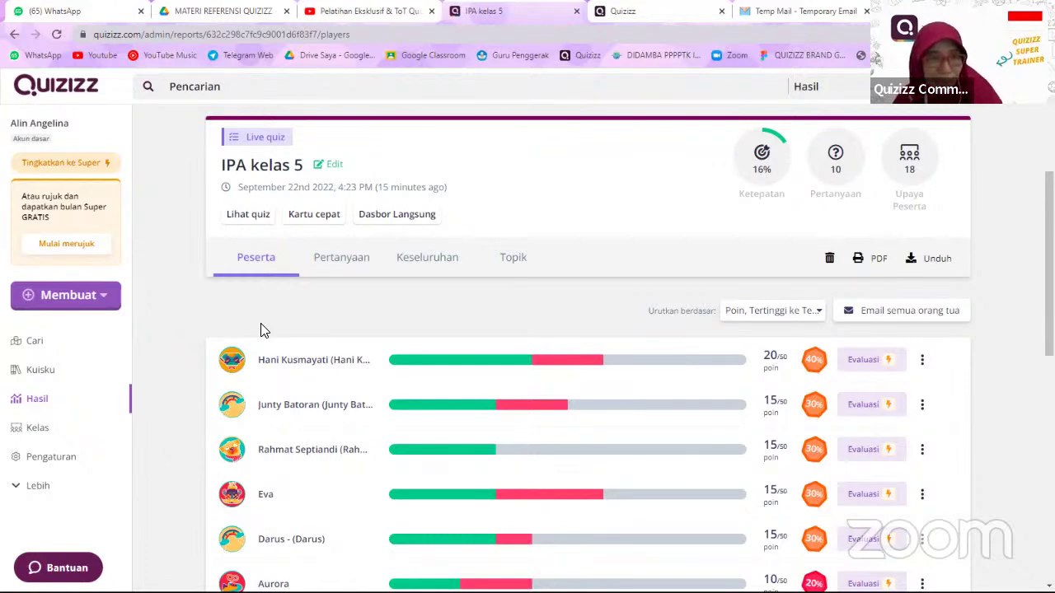
# - Show the teacher's own quiz library (Kuisku), and search the public quizzes for BAHASA INDONESIA KELAS 5
pyautogui.click(62, 372)
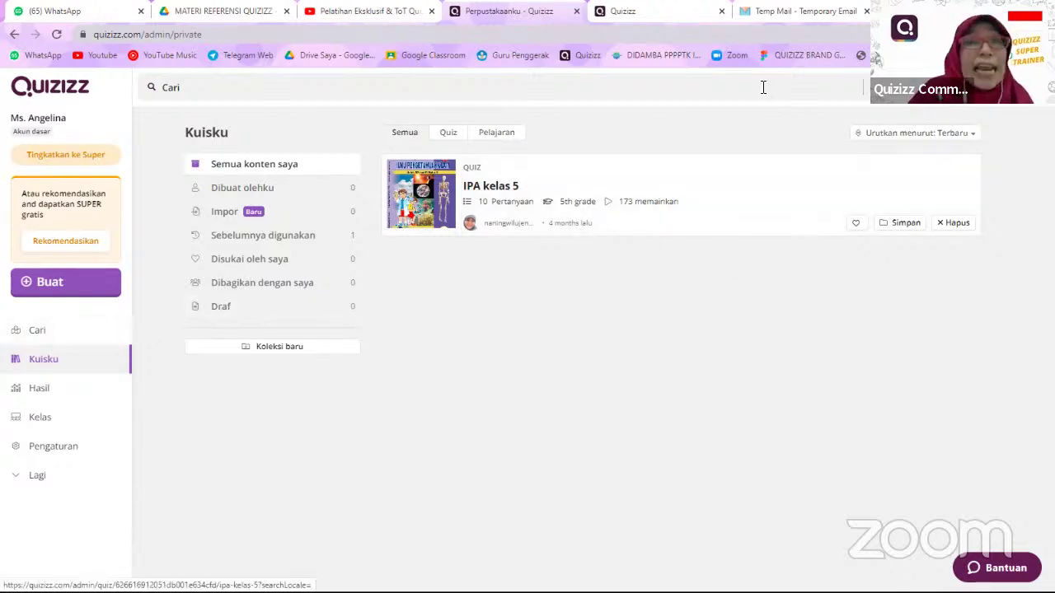
pyautogui.click(68, 342)
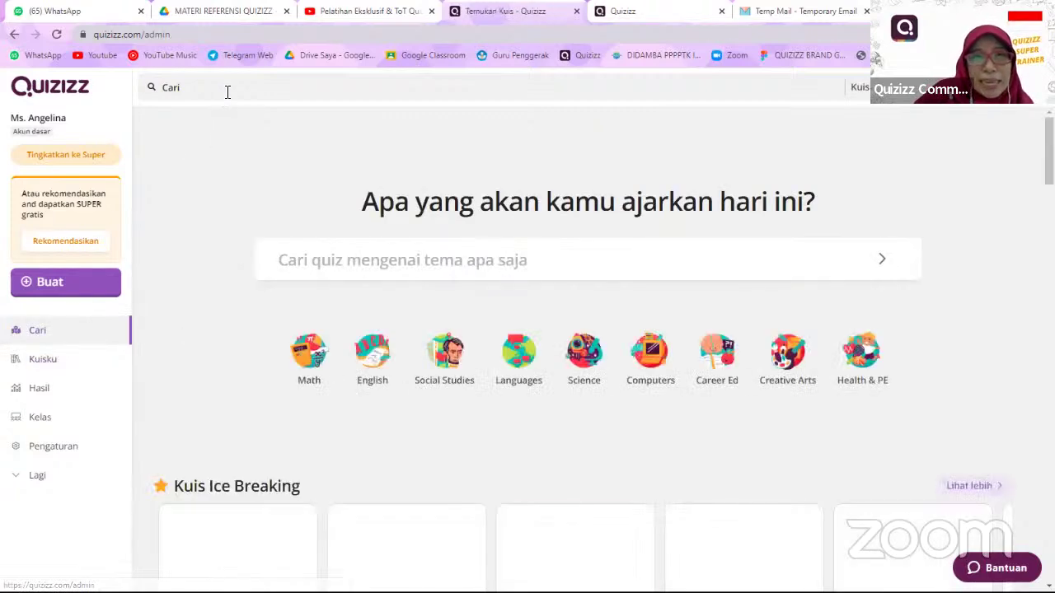
pyautogui.click(227, 89)
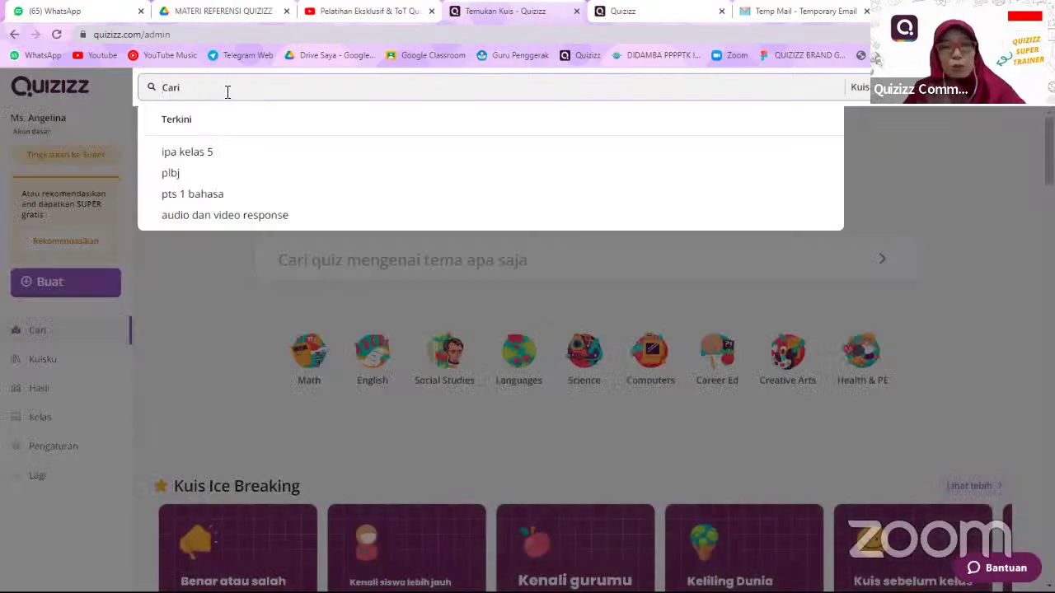
pyautogui.write('BAHASA')
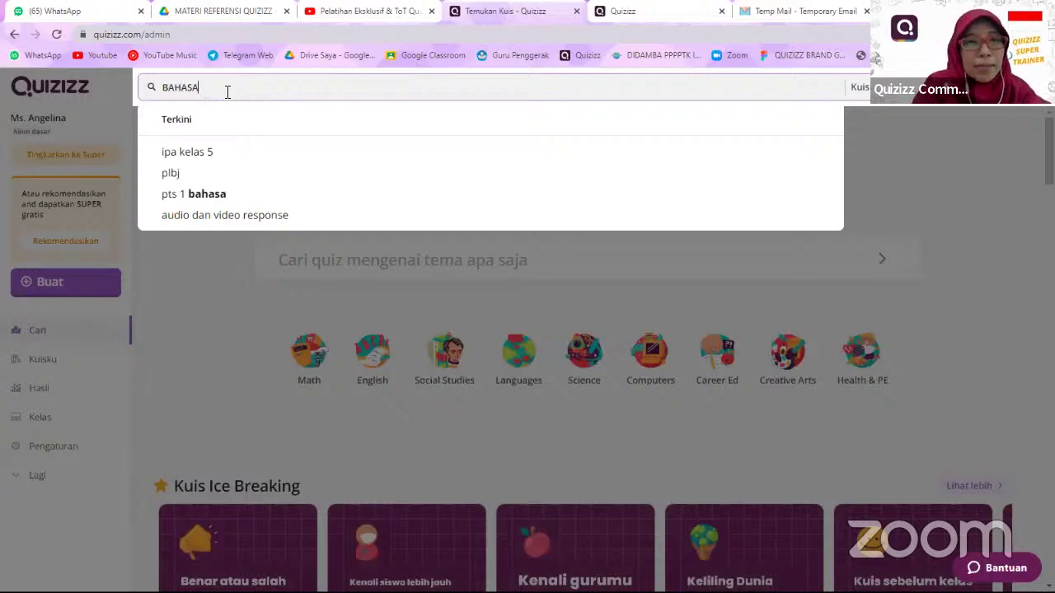
pyautogui.write(' INDO')
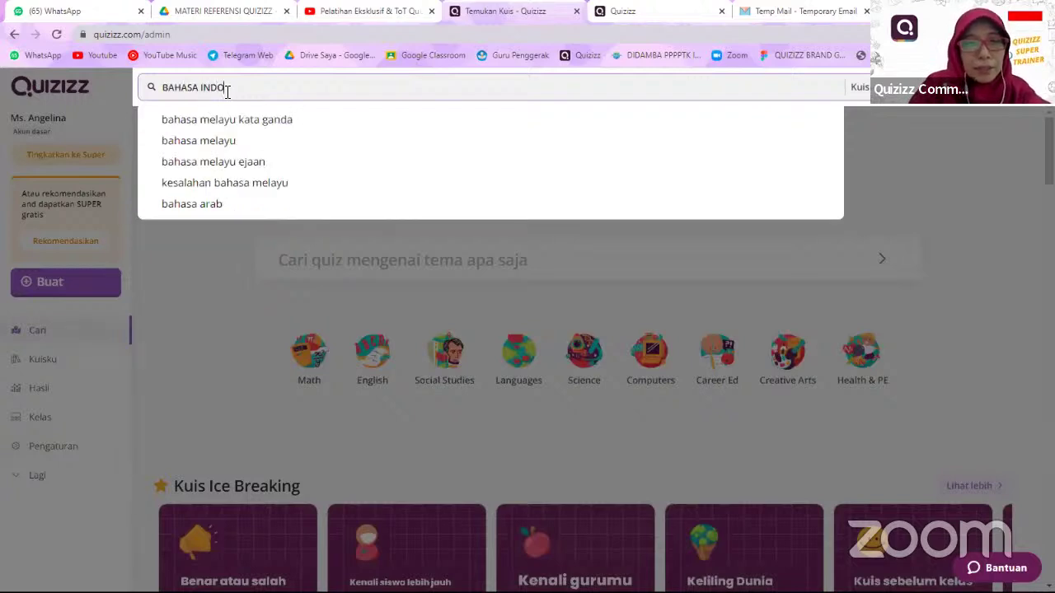
pyautogui.write('NESIA KELAS 5')
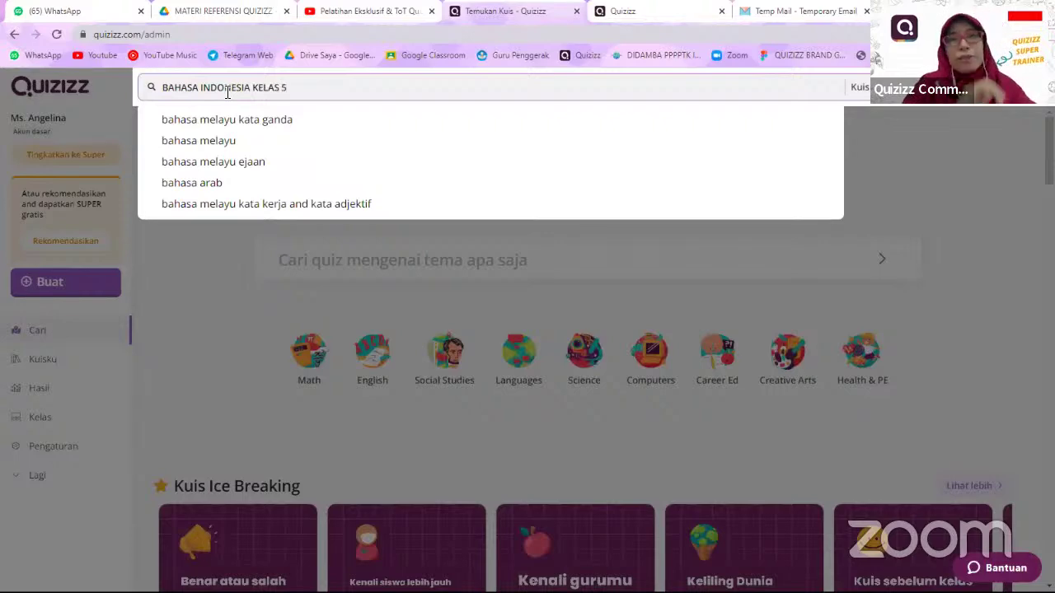
pyautogui.press('Return')
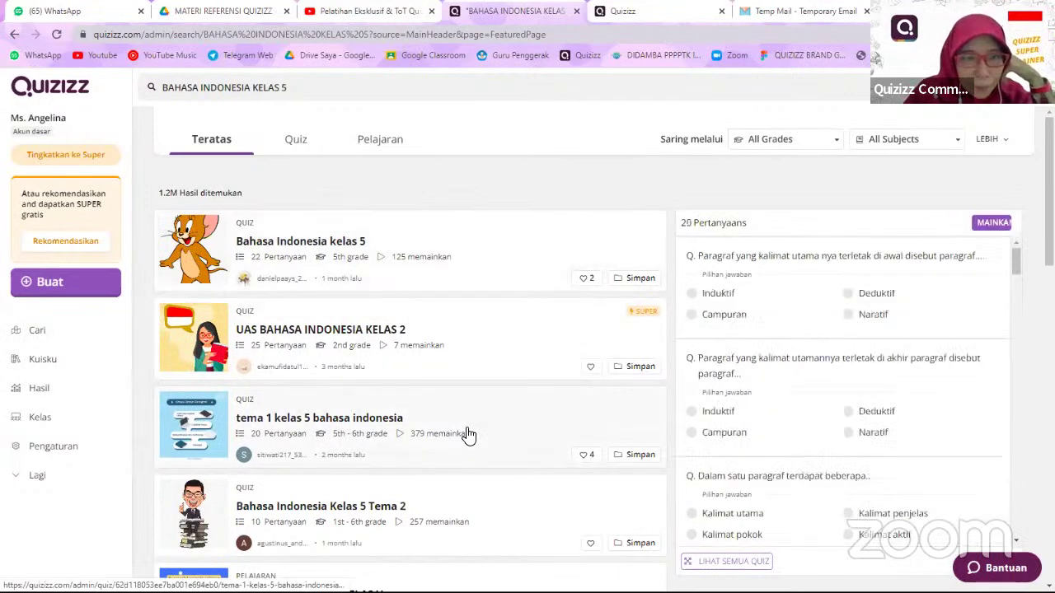
# - Open the quiz "tema 1 kelas 5 bahasa indonesia", make an editable copy with Salin dan Edit, and save the copy
pyautogui.click(528, 430)
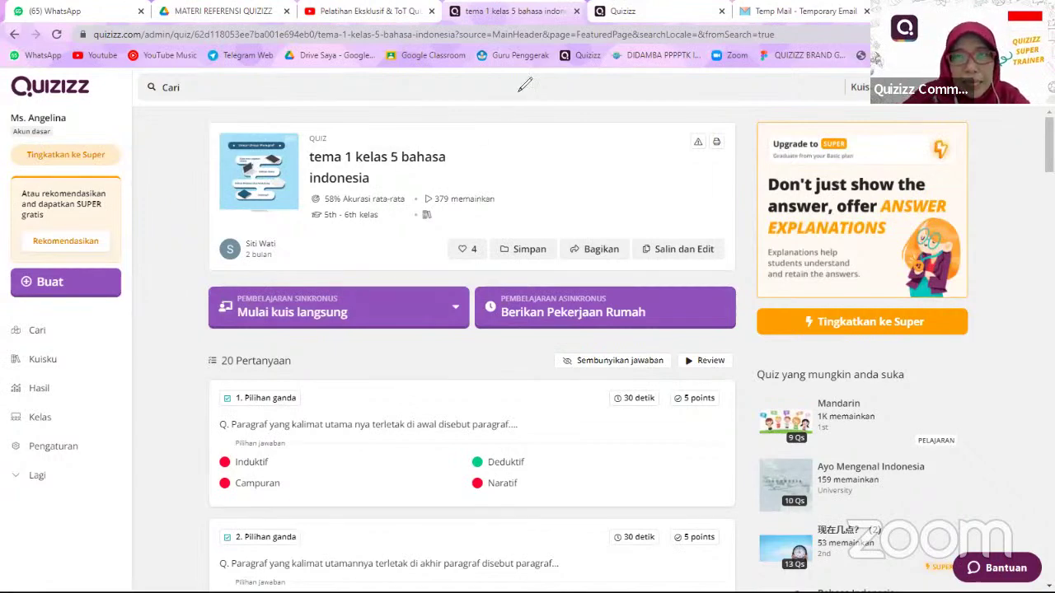
pyautogui.moveTo(699, 211)
pyautogui.mouseDown()
pyautogui.moveTo(658, 210)
pyautogui.moveTo(627, 253)
pyautogui.moveTo(706, 273)
pyautogui.moveTo(746, 233)
pyautogui.moveTo(691, 209)
pyautogui.mouseUp()
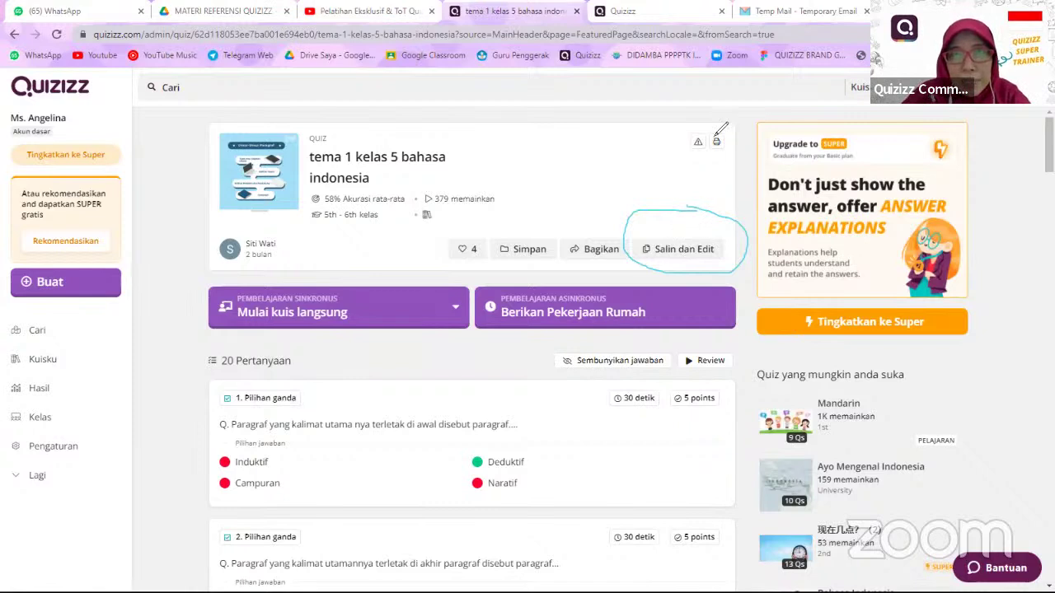
pyautogui.press('Escape')
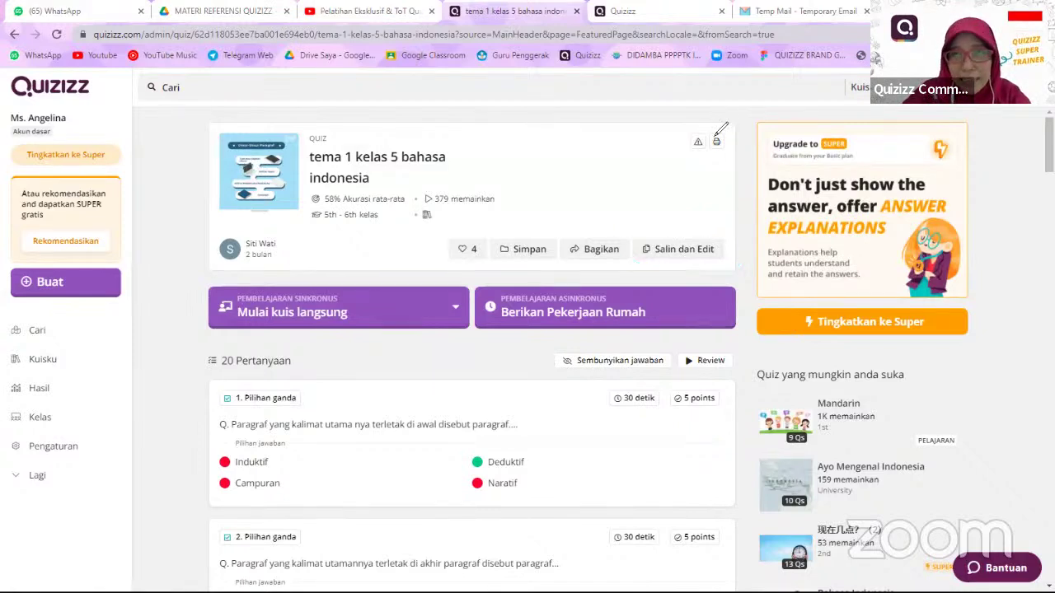
pyautogui.click(679, 252)
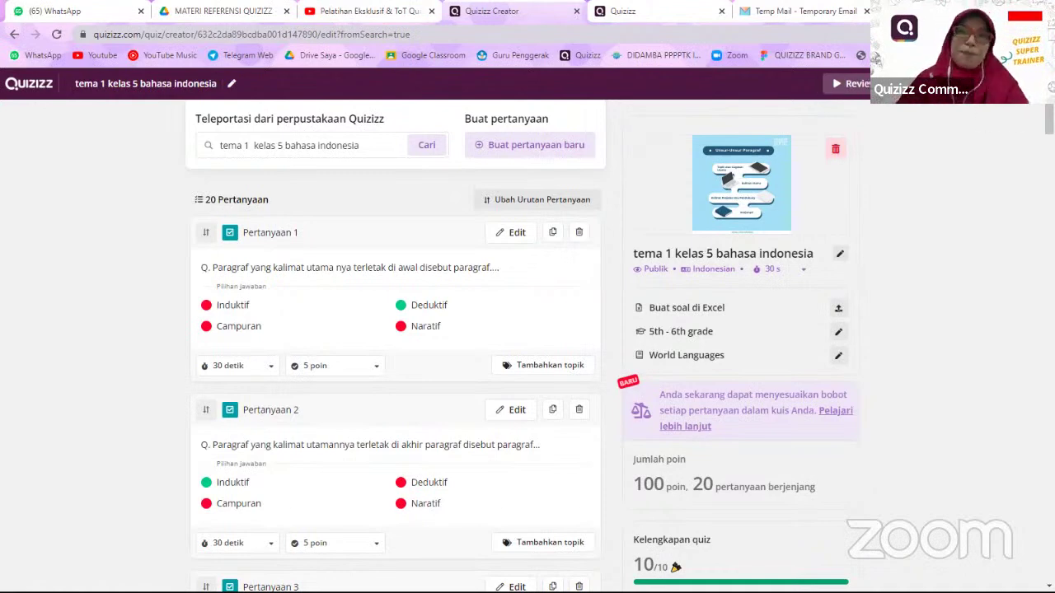
pyautogui.click(919, 83)
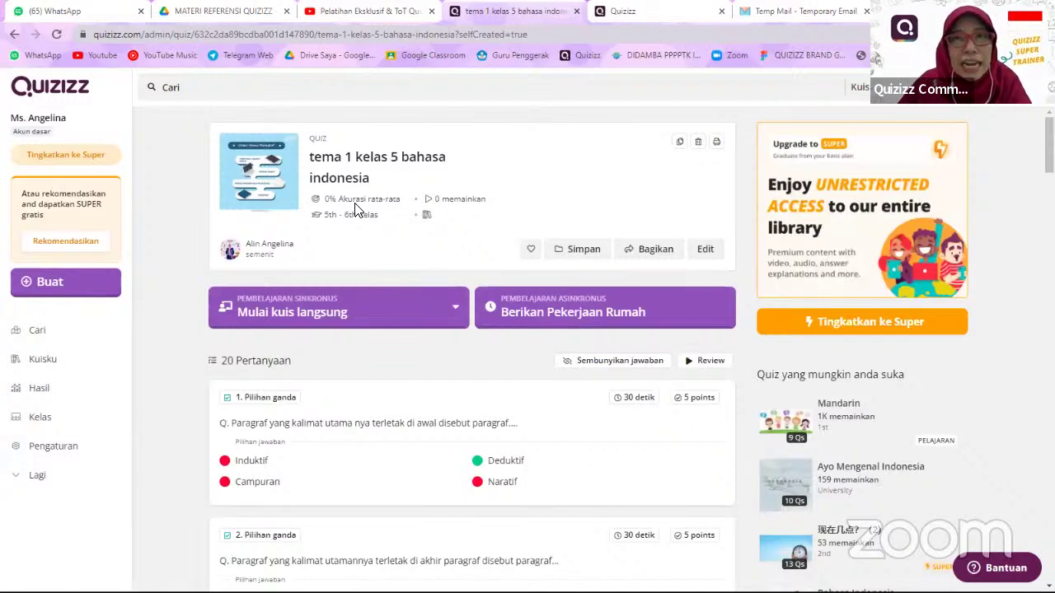
# - Examine the copied quiz's owner details and read through its first five multiple-choice questions
pyautogui.moveTo(242, 229)
pyautogui.mouseDown()
pyautogui.moveTo(223, 233)
pyautogui.moveTo(208, 262)
pyautogui.moveTo(289, 282)
pyautogui.moveTo(322, 206)
pyautogui.moveTo(236, 218)
pyautogui.mouseUp()
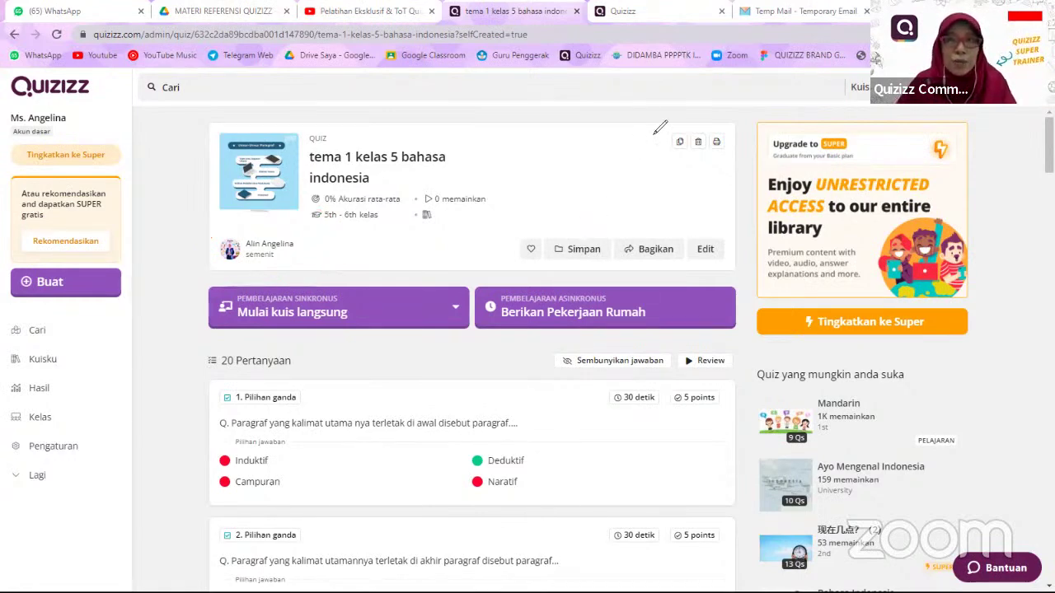
pyautogui.scroll(-3, 419, 301)
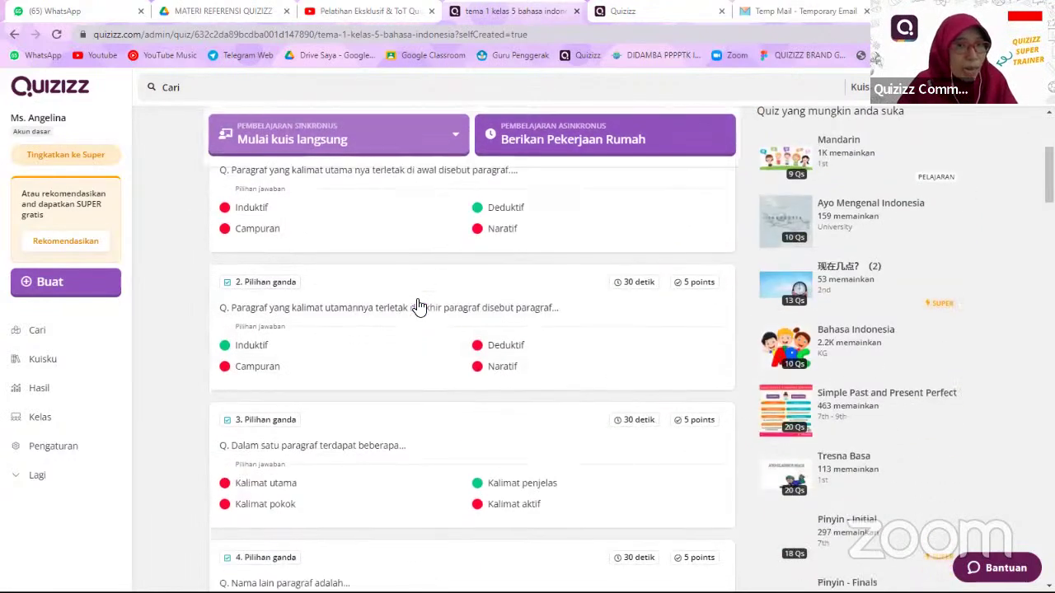
pyautogui.scroll(3, 419, 301)
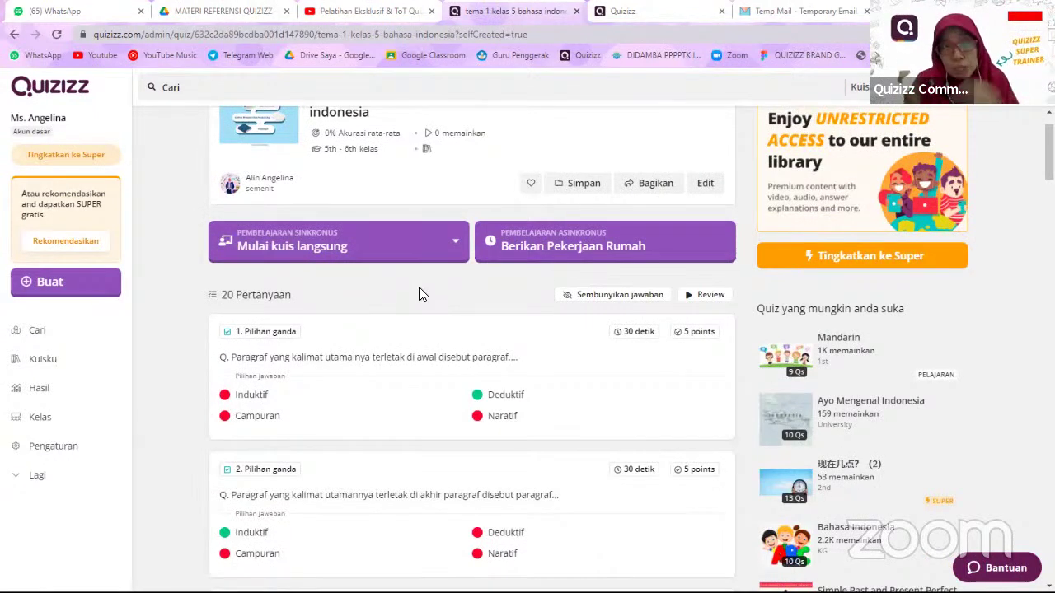
pyautogui.scroll(-3, 325, 537)
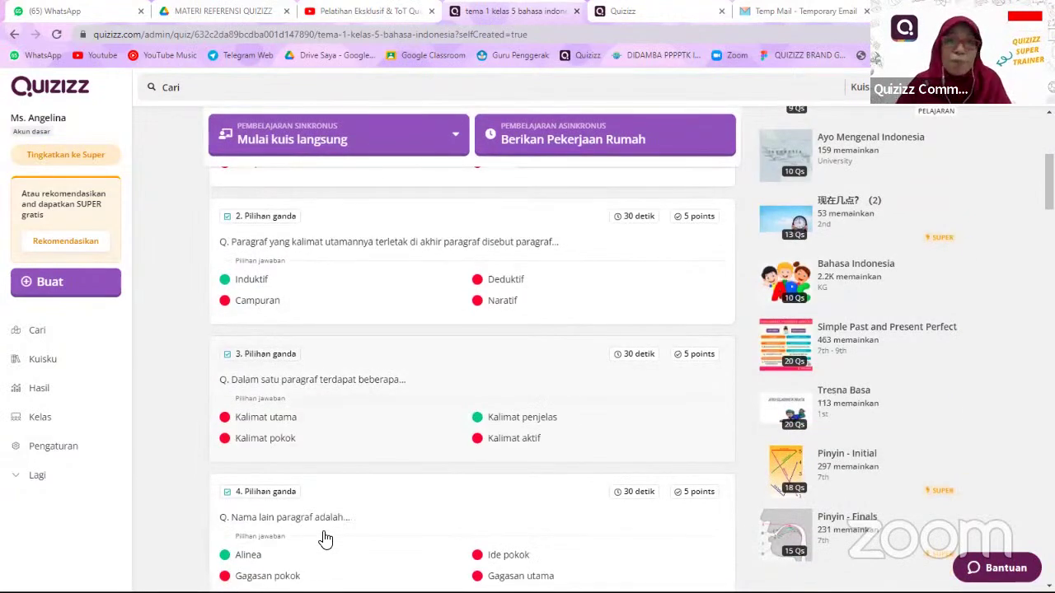
pyautogui.scroll(-1, 325, 539)
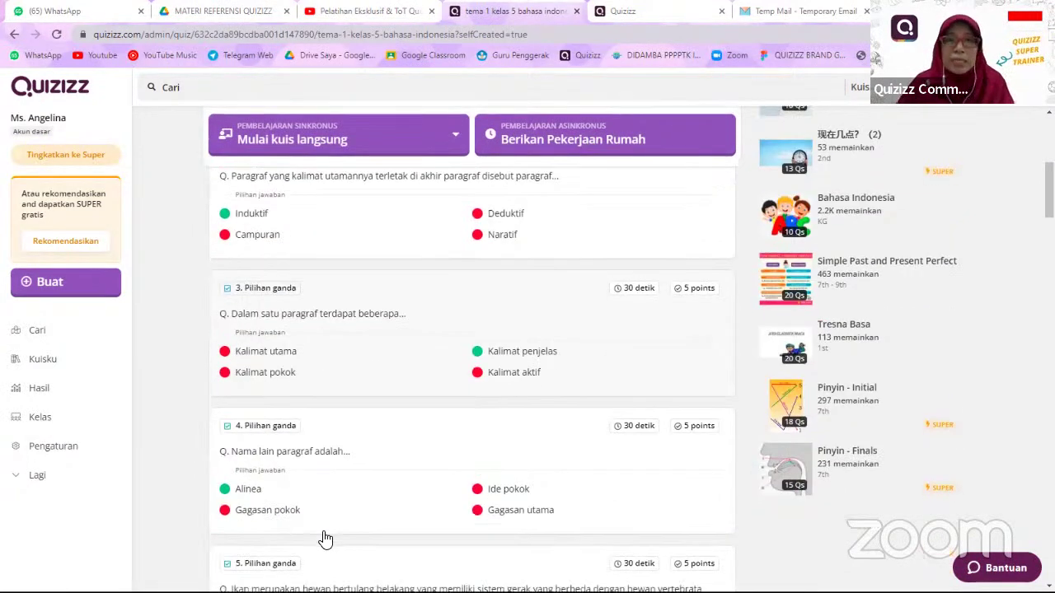
pyautogui.scroll(-2, 325, 538)
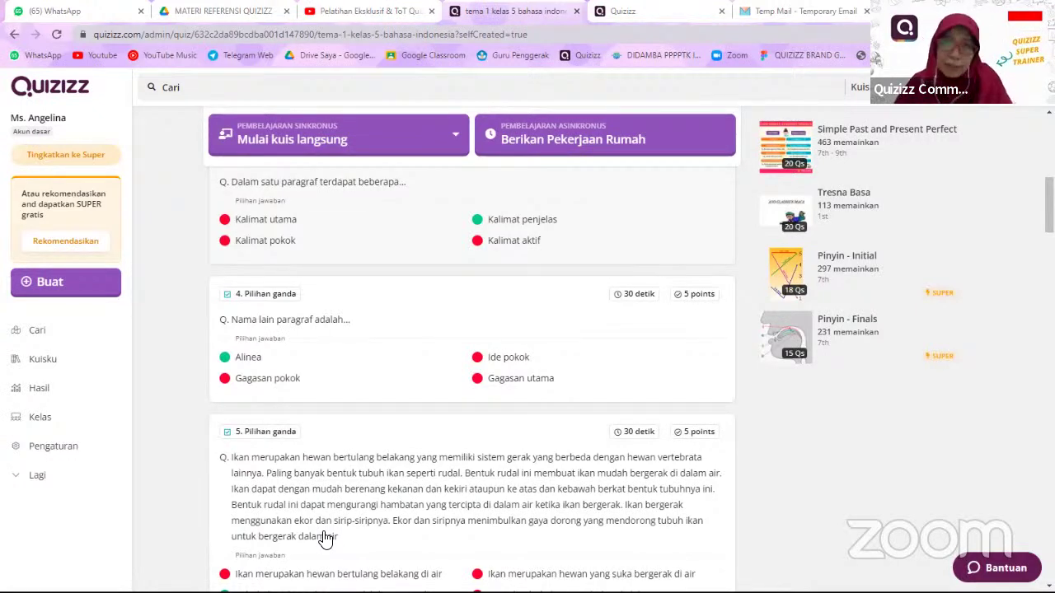
pyautogui.scroll(-3, 326, 537)
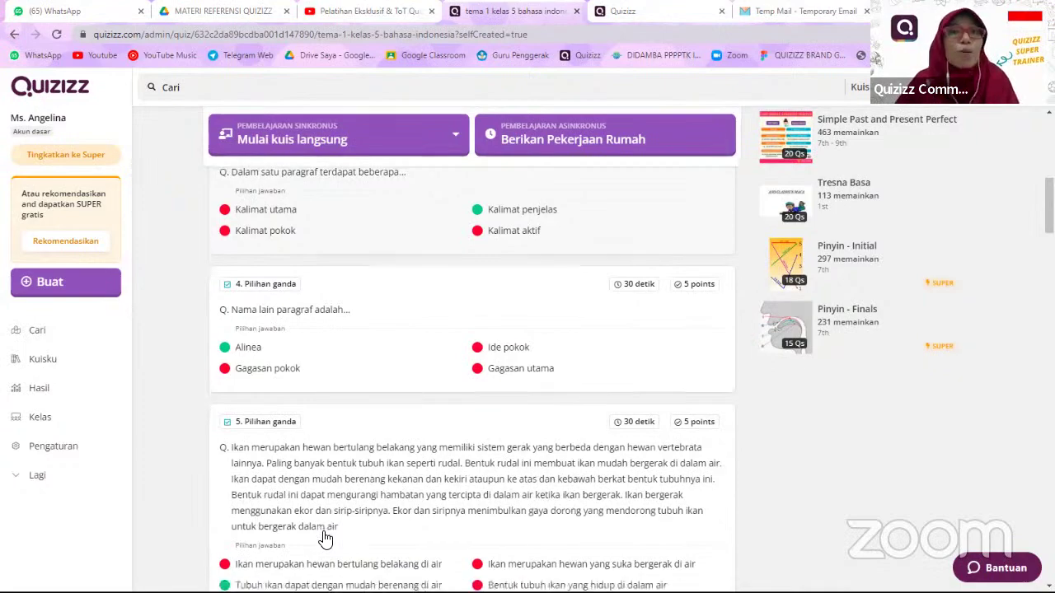
# - Read the copied quiz's questions through number 8, and open its homework assignment setup (Berikan Pekerjaan Rumah)
pyautogui.scroll(-2, 325, 537)
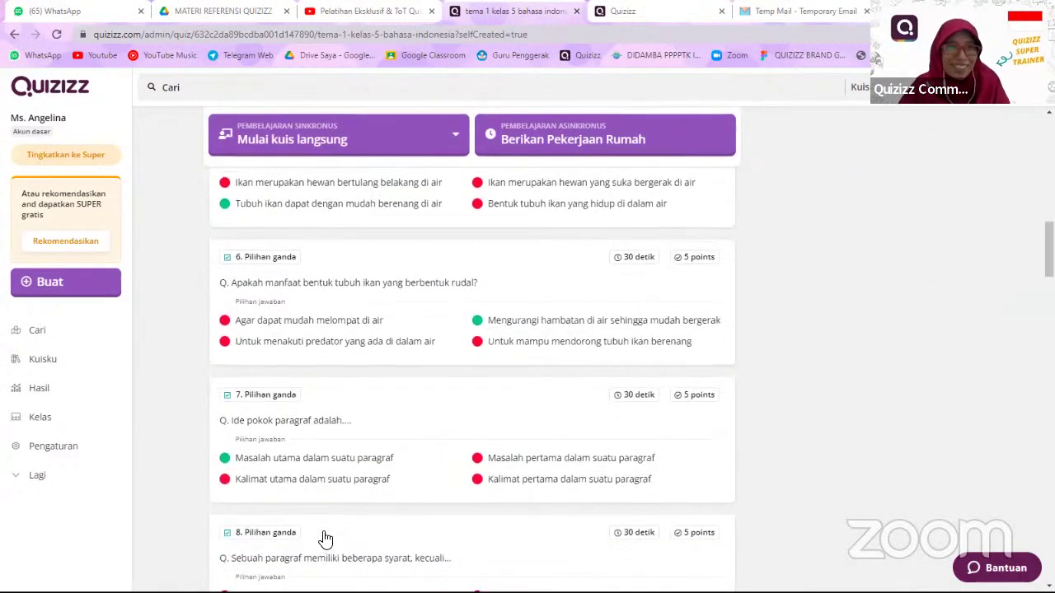
pyautogui.scroll(4, 325, 537)
pyautogui.scroll(7, 325, 537)
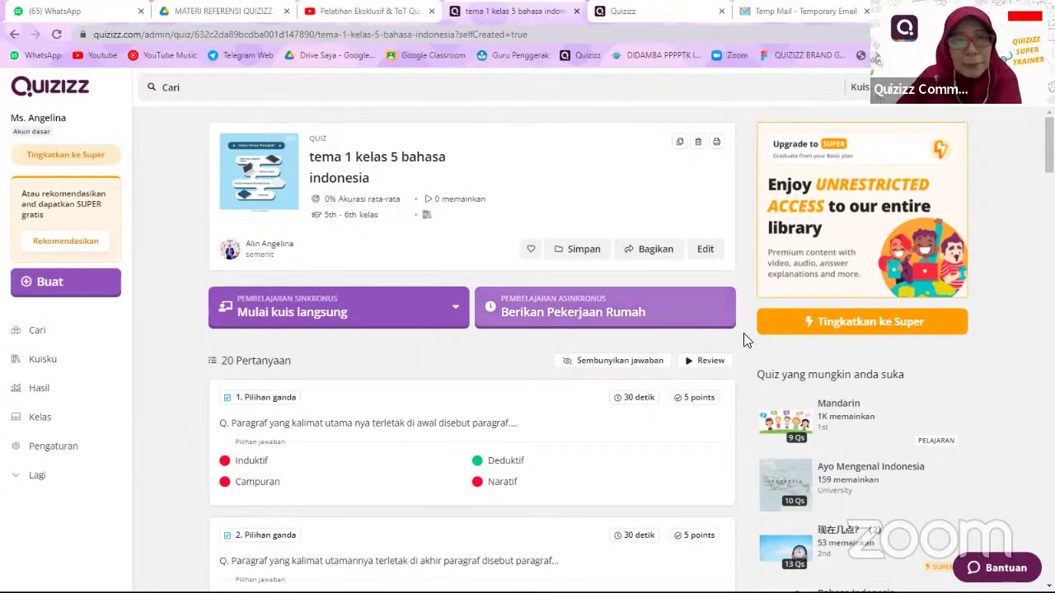
pyautogui.click(613, 326)
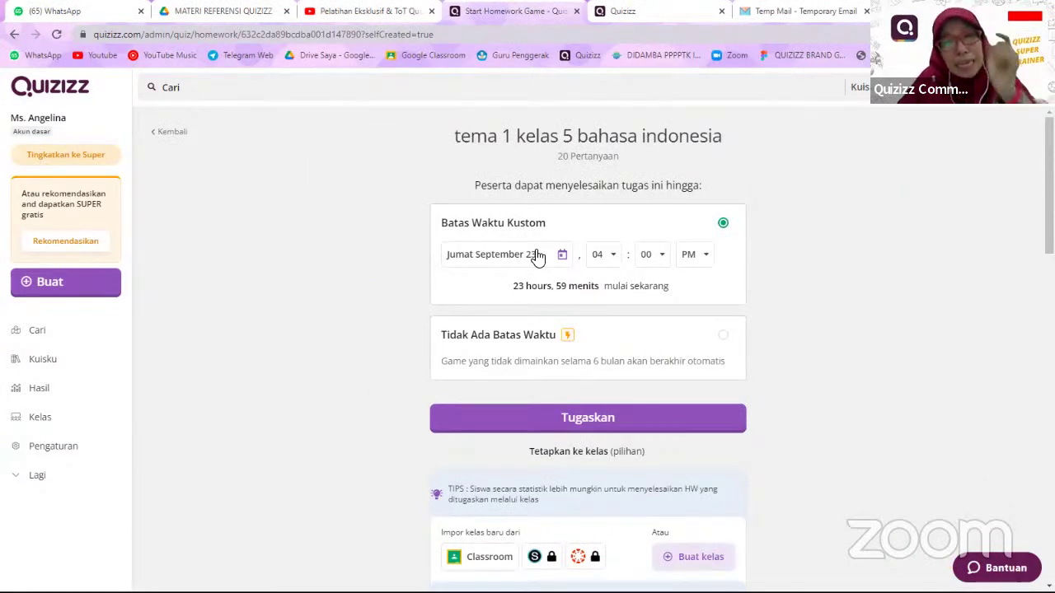
# - Return to the Kuisku library, and open the homework assignment setup of "tema 1 kelas 5 bahasa indonesia" from there
pyautogui.click(71, 363)
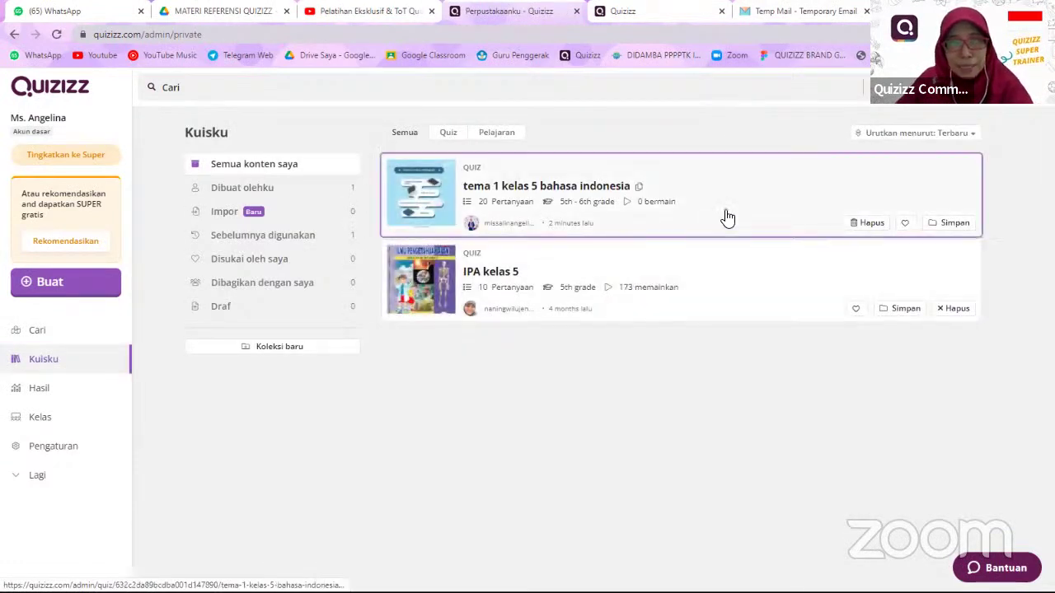
pyautogui.click(723, 217)
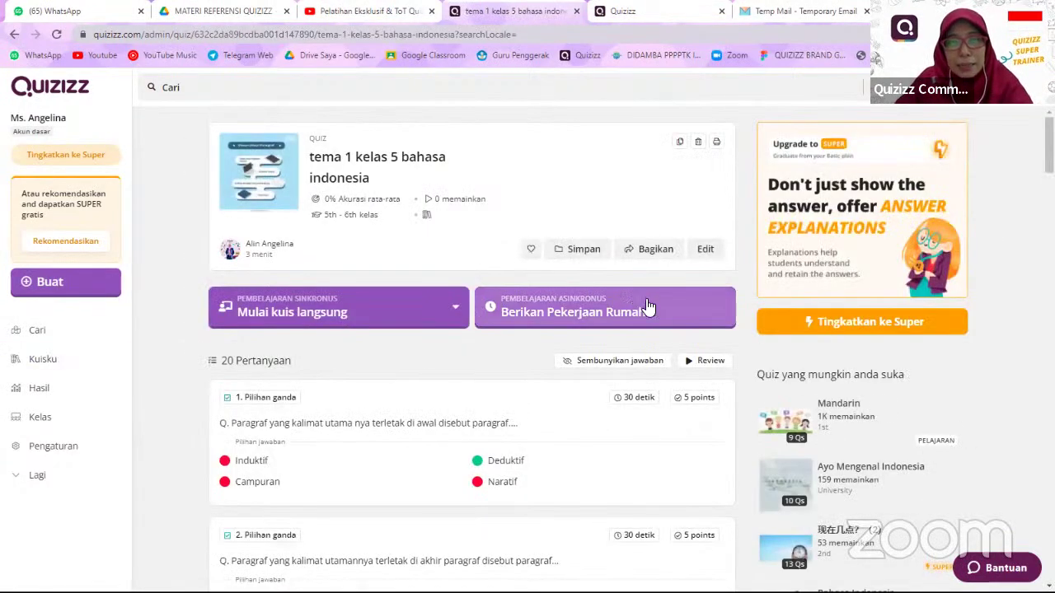
pyautogui.click(667, 319)
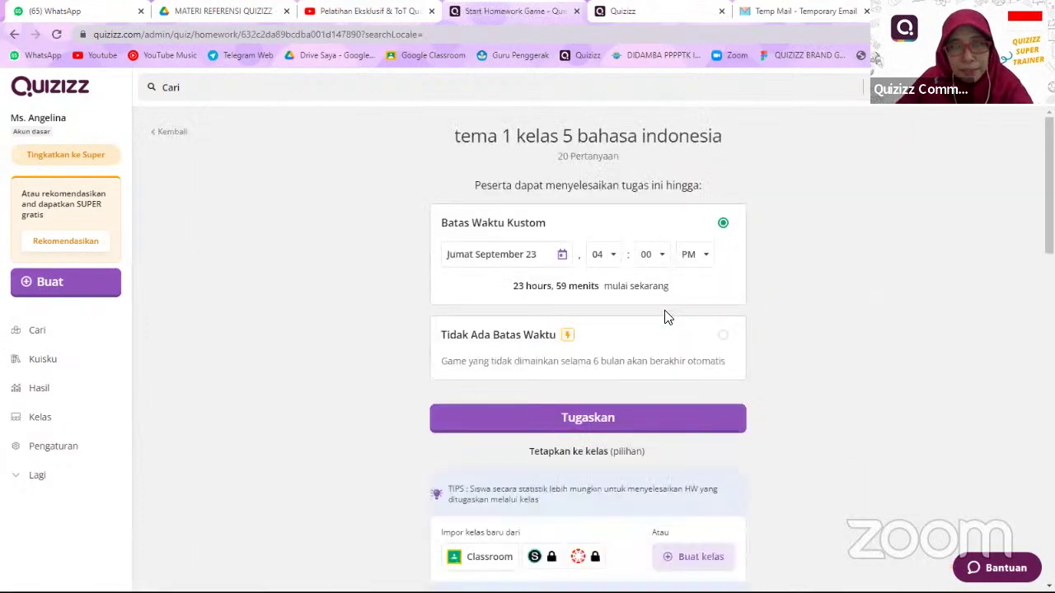
pyautogui.scroll(-1, 667, 319)
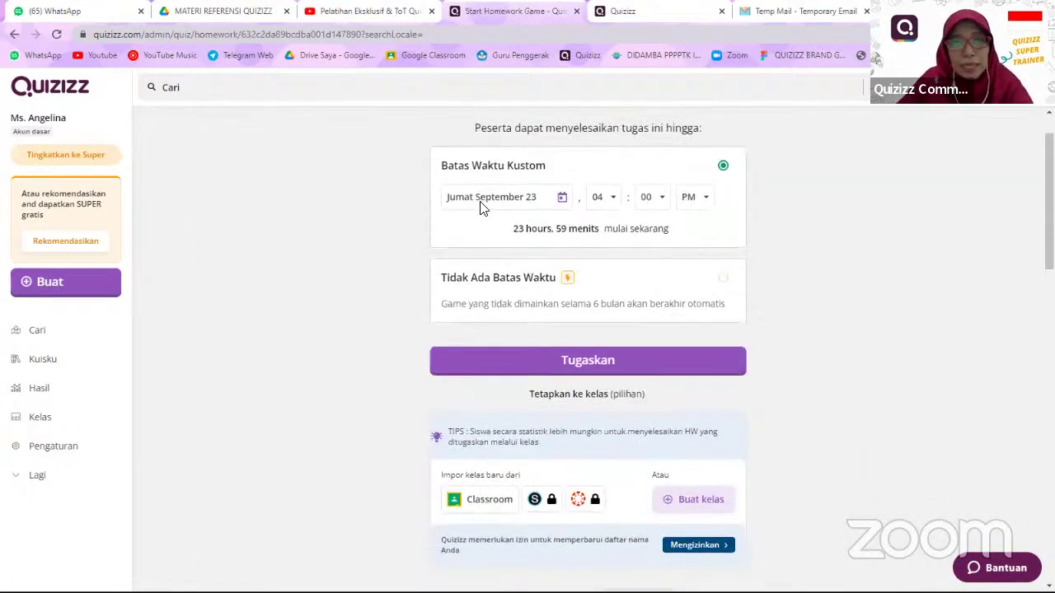
pyautogui.scroll(1, 484, 248)
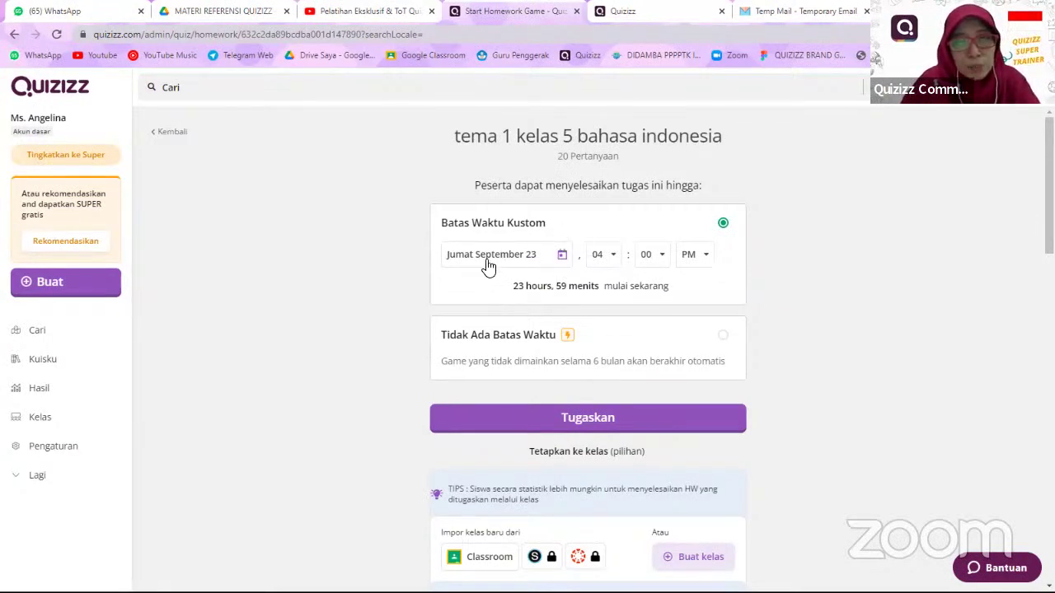
# - Set the homework's custom deadline (Batas Waktu Kustom) to Sabtu September 24 at 01:00 PM
pyautogui.click(564, 261)
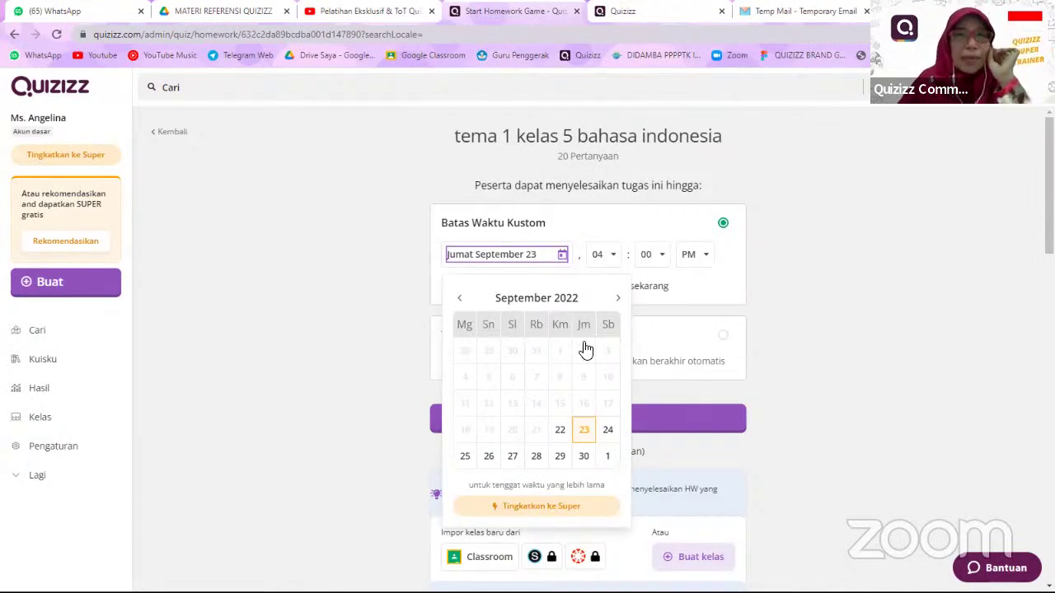
pyautogui.click(610, 434)
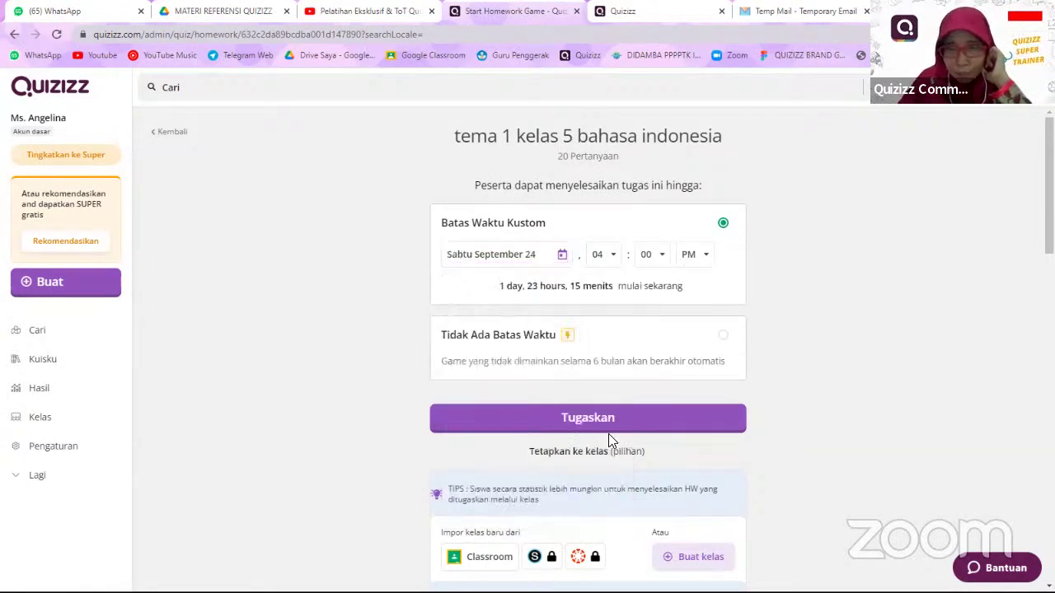
pyautogui.click(614, 262)
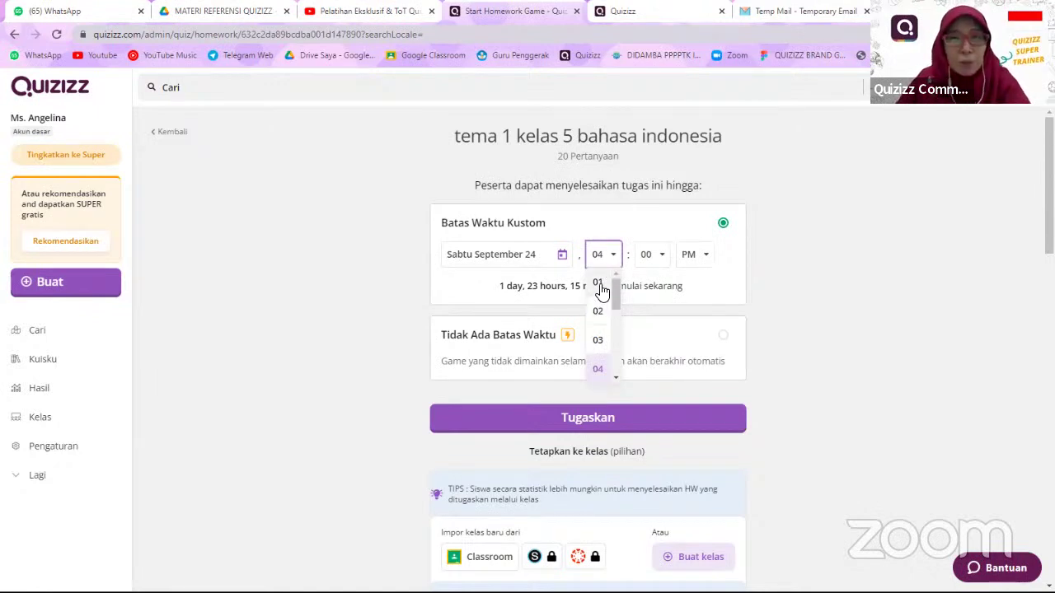
pyautogui.click(599, 284)
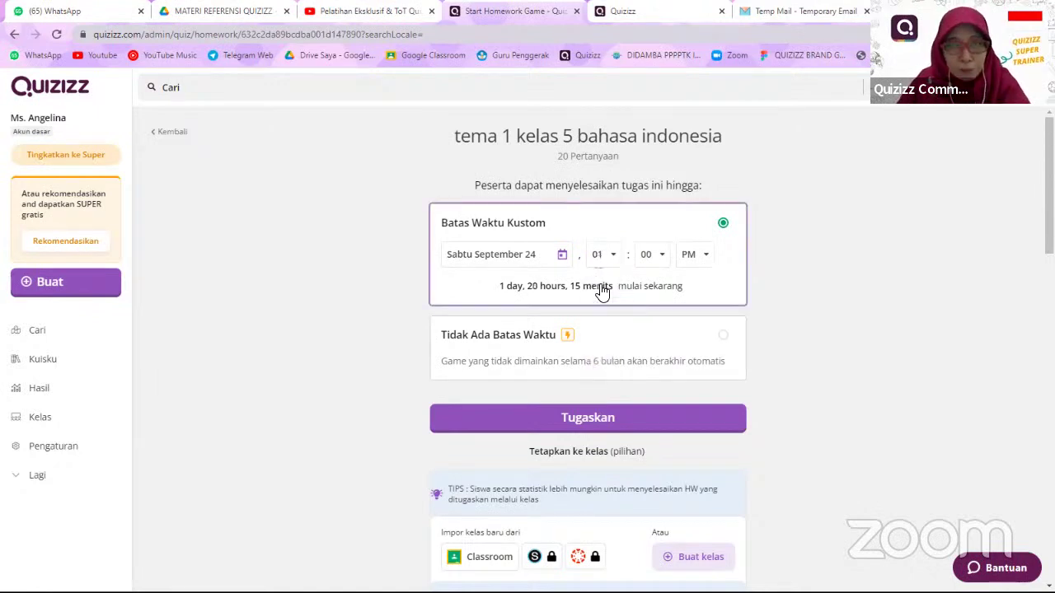
pyautogui.click(703, 263)
pyautogui.click(693, 319)
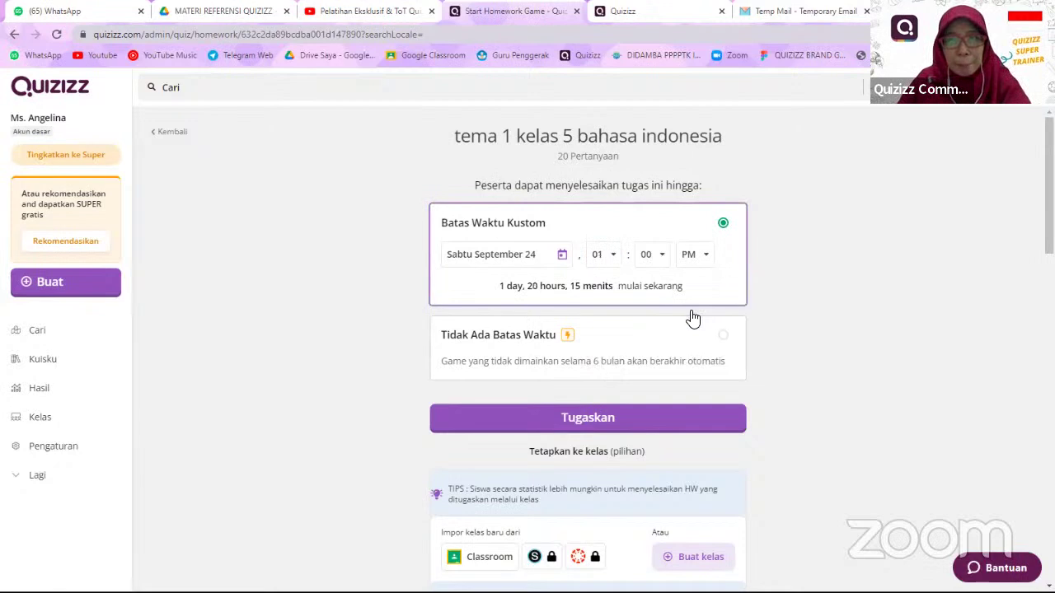
# - Switch the homework deadline to AM, and set it back to PM
pyautogui.click(700, 257)
pyautogui.click(695, 283)
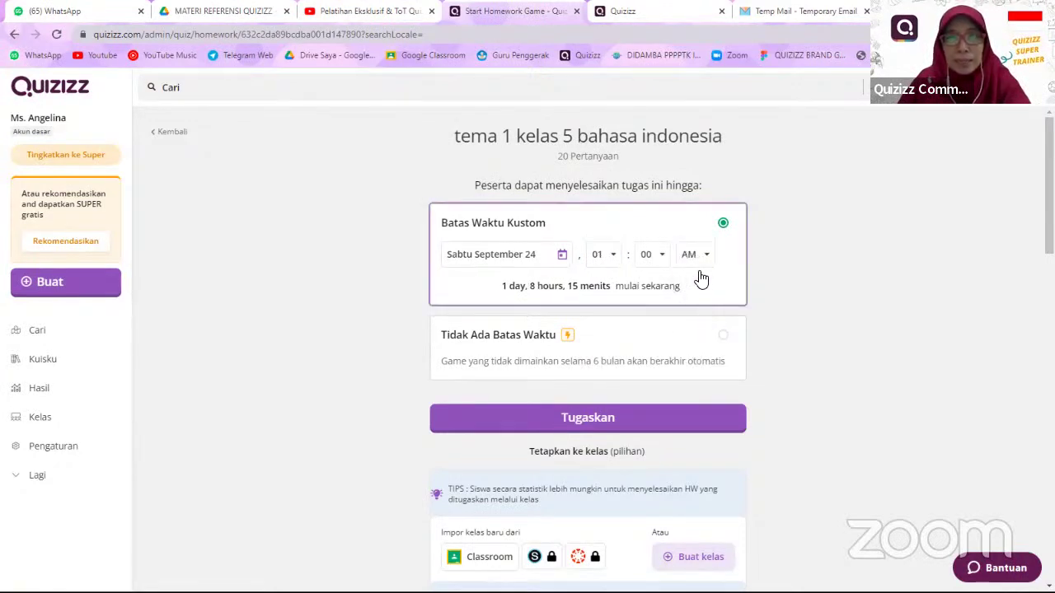
pyautogui.click(699, 263)
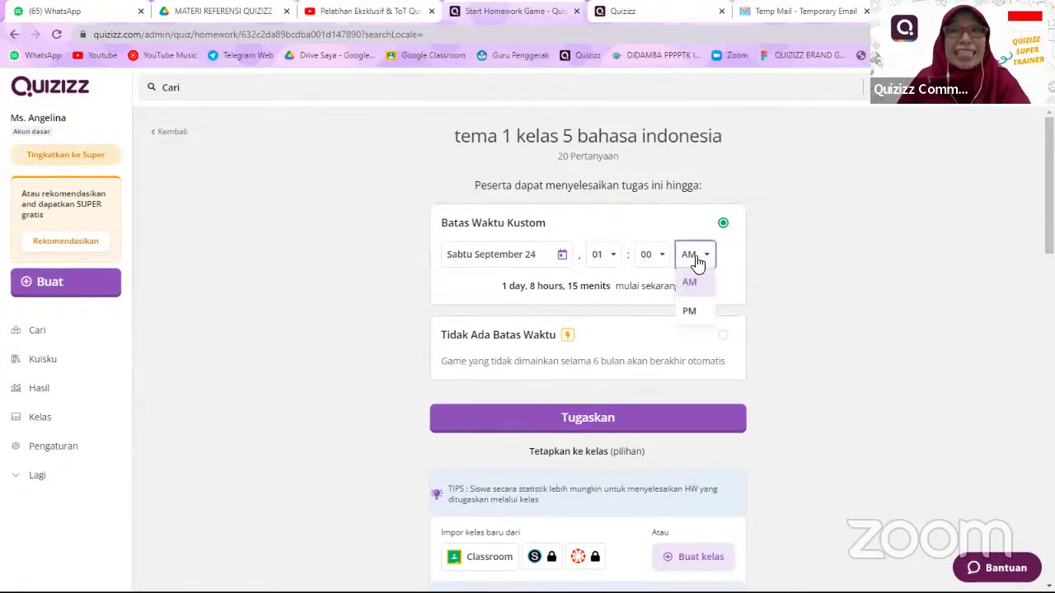
pyautogui.click(691, 310)
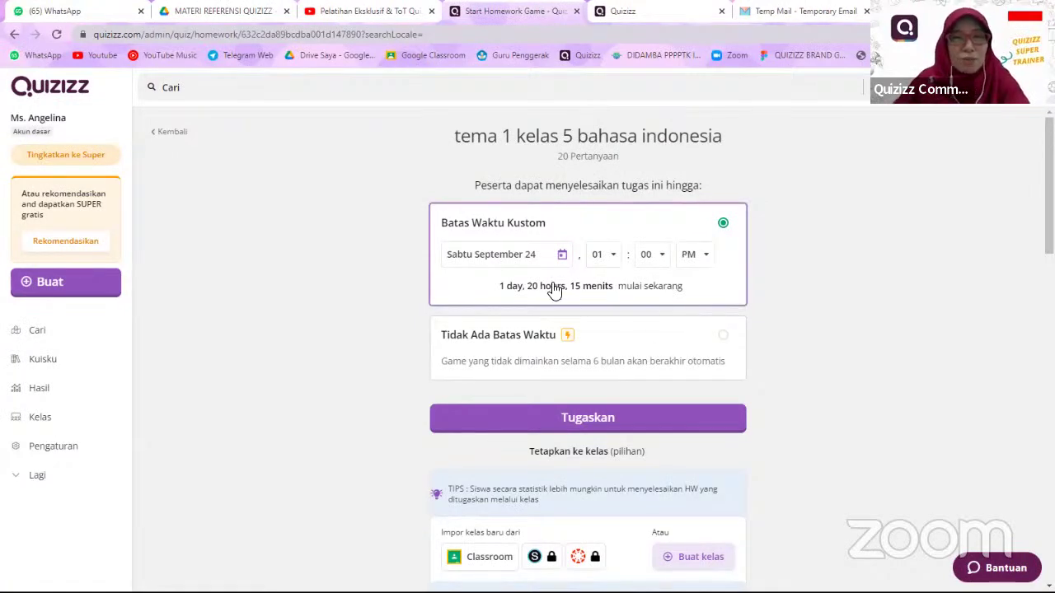
# - Look over the assign option, the class import choices and the advanced settings up to Pengaturan Umum
pyautogui.scroll(-4, 554, 291)
pyautogui.scroll(3, 549, 304)
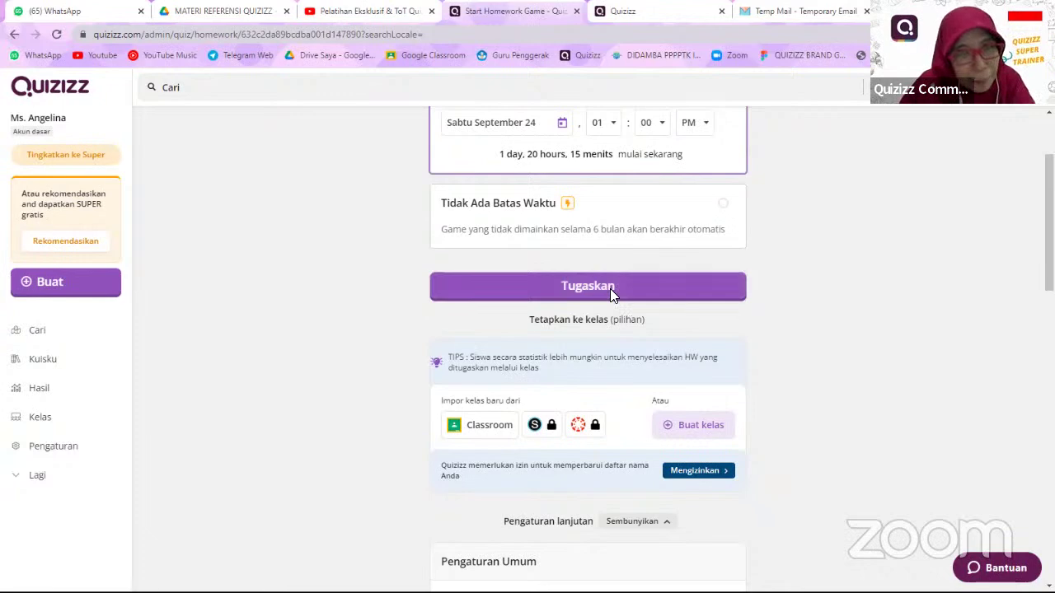
pyautogui.scroll(-1, 816, 379)
pyautogui.scroll(-4, 816, 378)
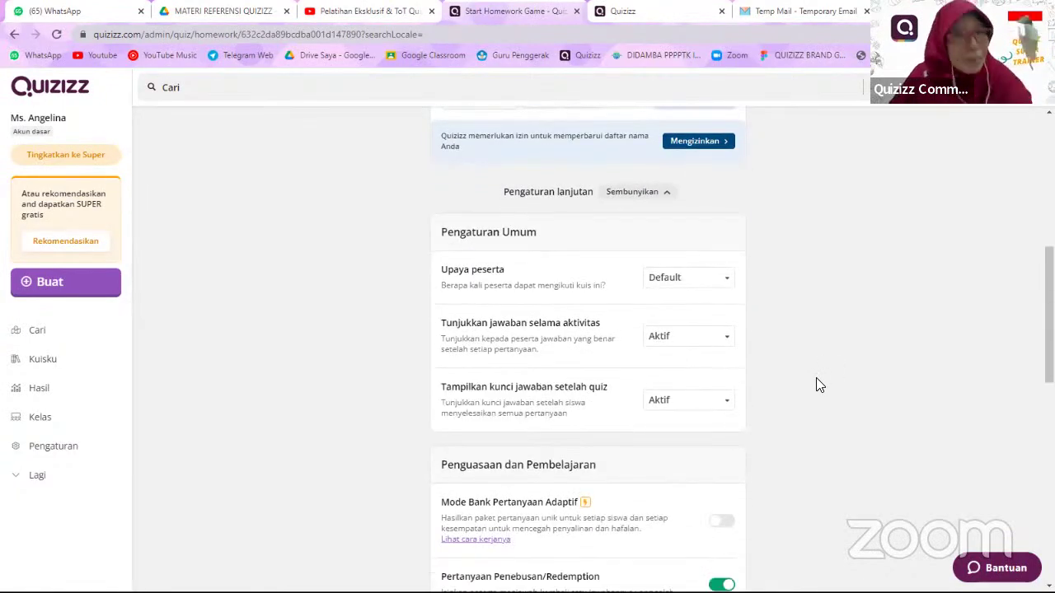
pyautogui.scroll(-1, 816, 380)
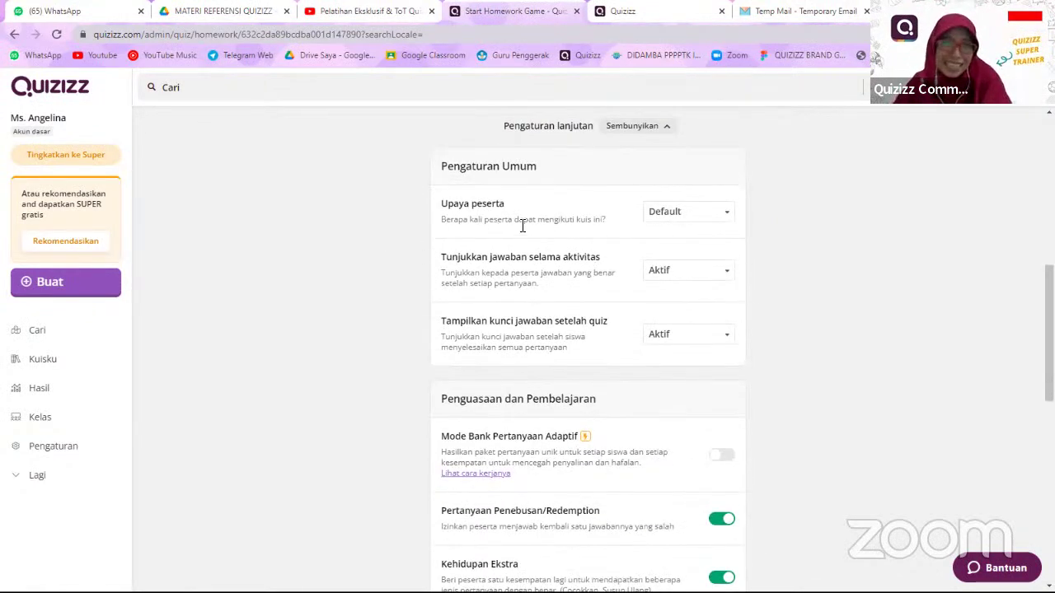
# - Try a limit of 3 participant attempts (Upaya peserta), and return the setting to Default
pyautogui.click(702, 218)
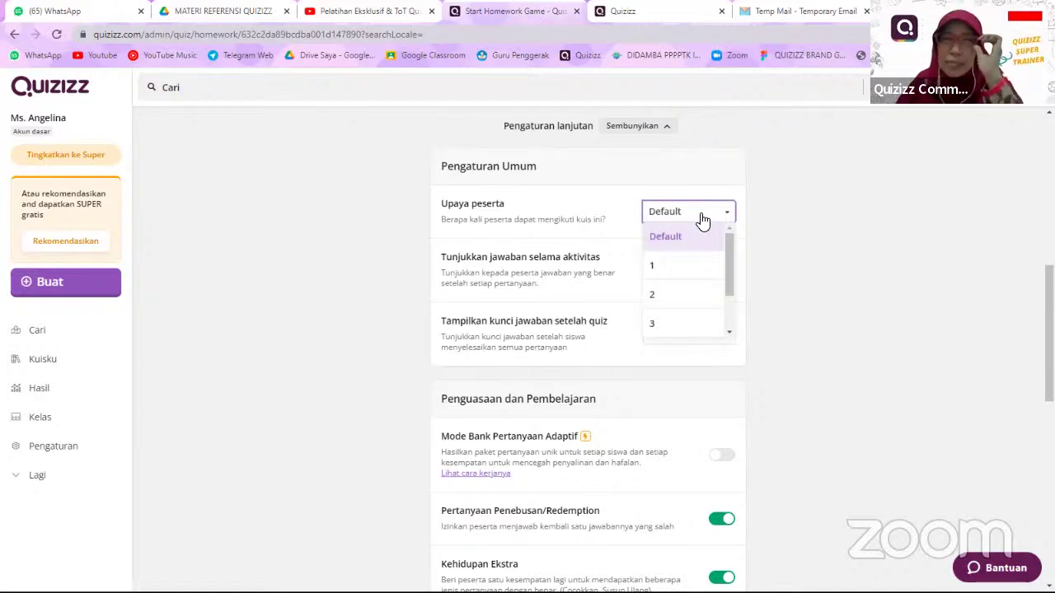
pyautogui.click(701, 219)
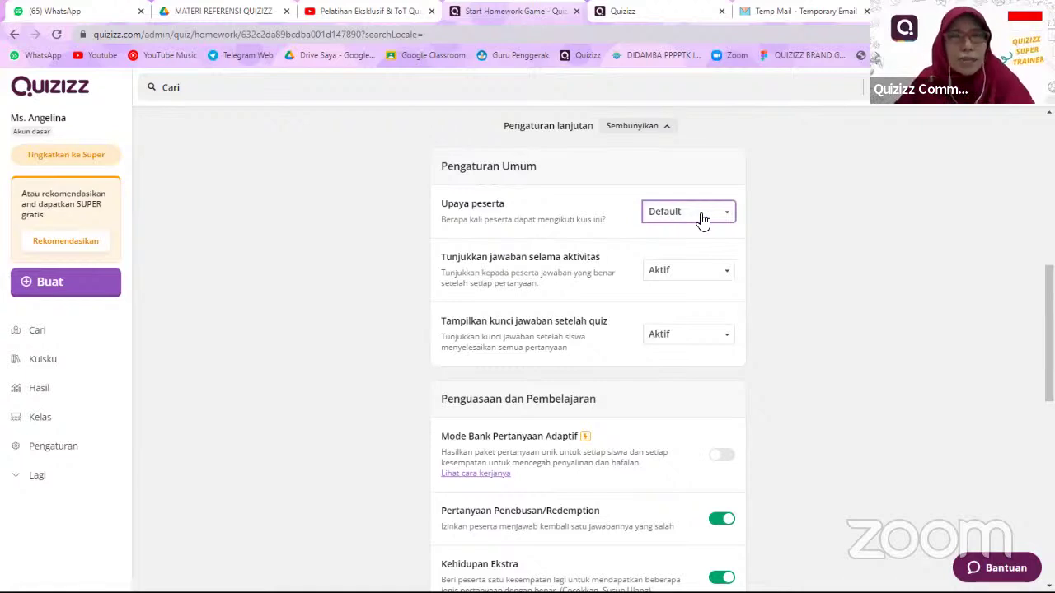
pyautogui.click(701, 220)
pyautogui.scroll(-2, 690, 254)
pyautogui.click(683, 266)
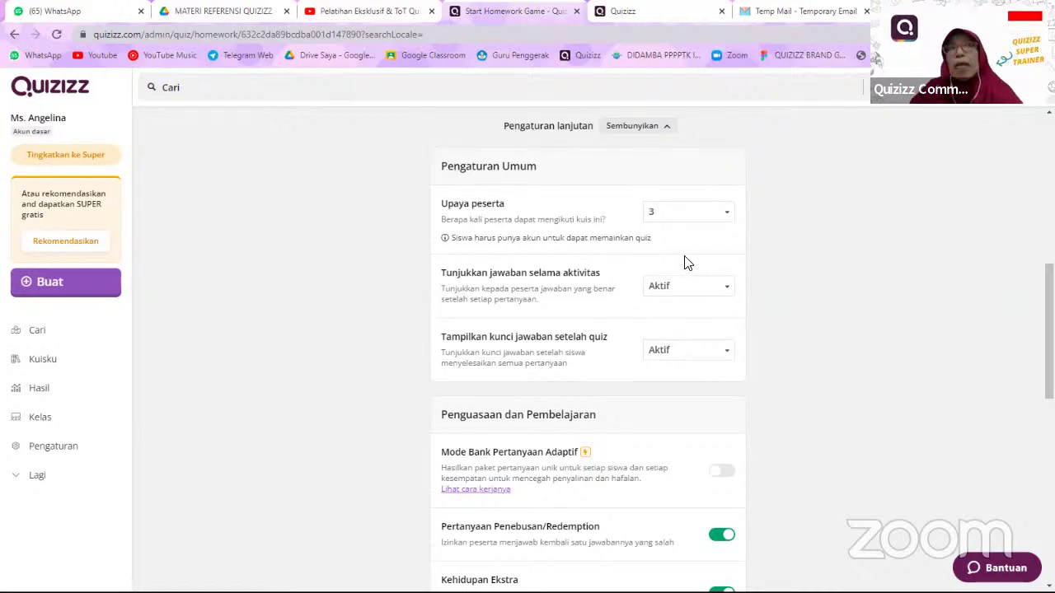
pyautogui.click(683, 216)
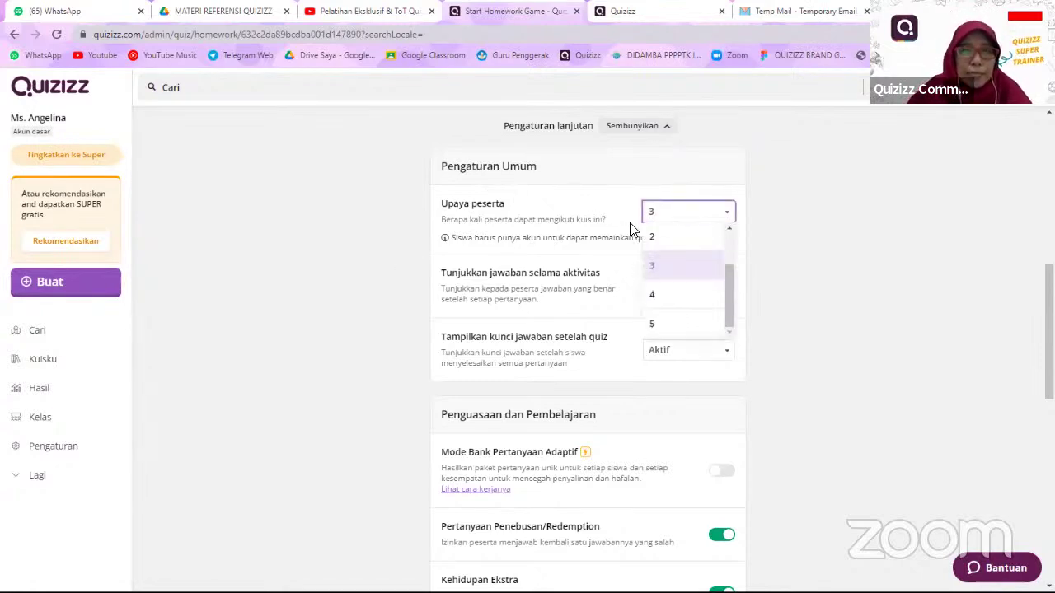
pyautogui.scroll(1, 670, 248)
pyautogui.click(671, 238)
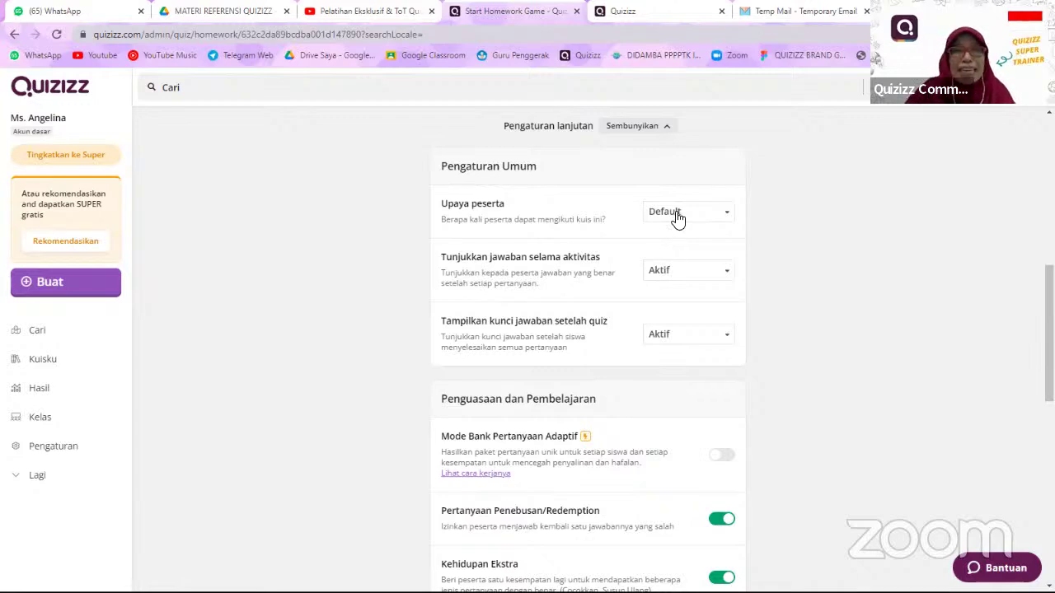
# - Demonstrate the participant attempt choices up to 5, select 3 attempts, and restore Default
pyautogui.click(677, 216)
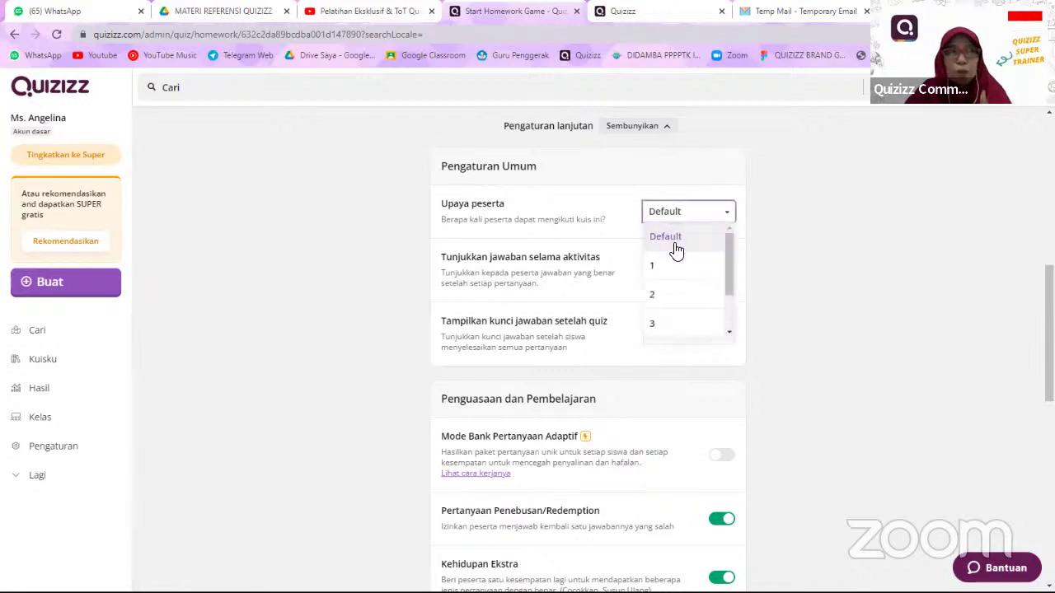
pyautogui.scroll(-2, 675, 250)
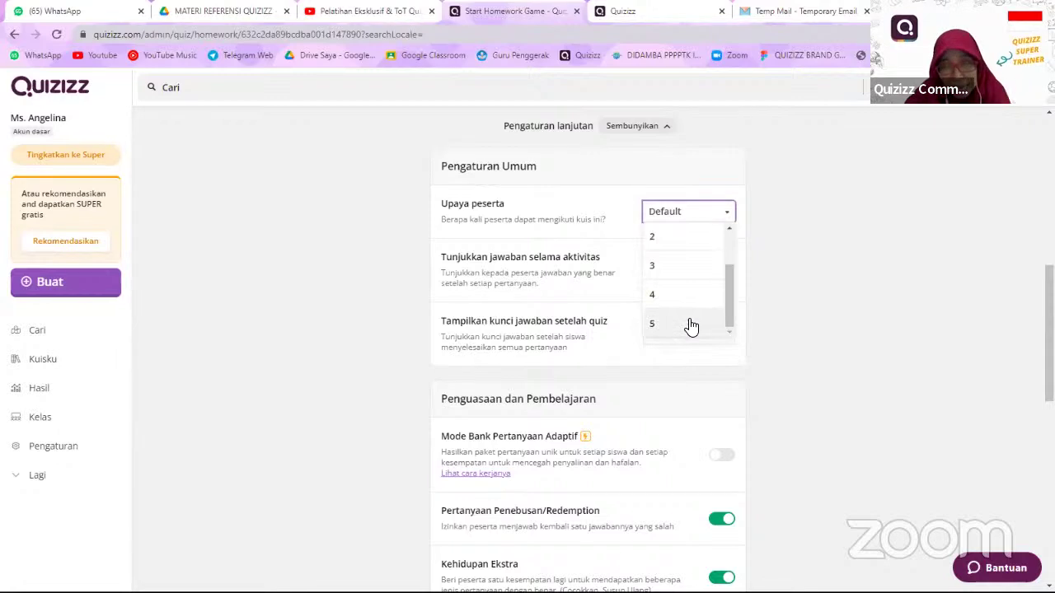
pyautogui.click(690, 276)
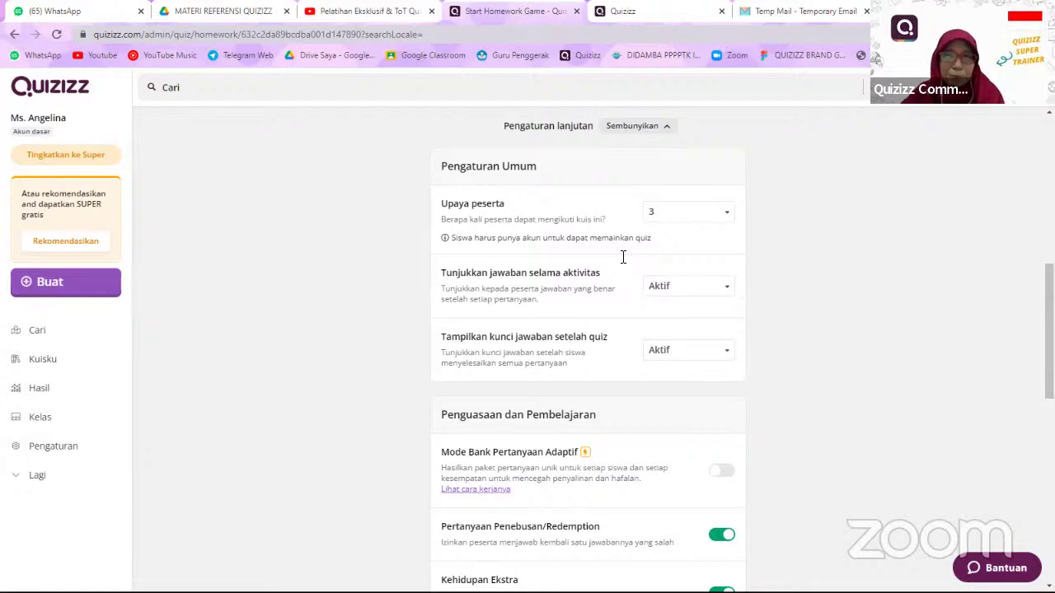
pyautogui.click(698, 219)
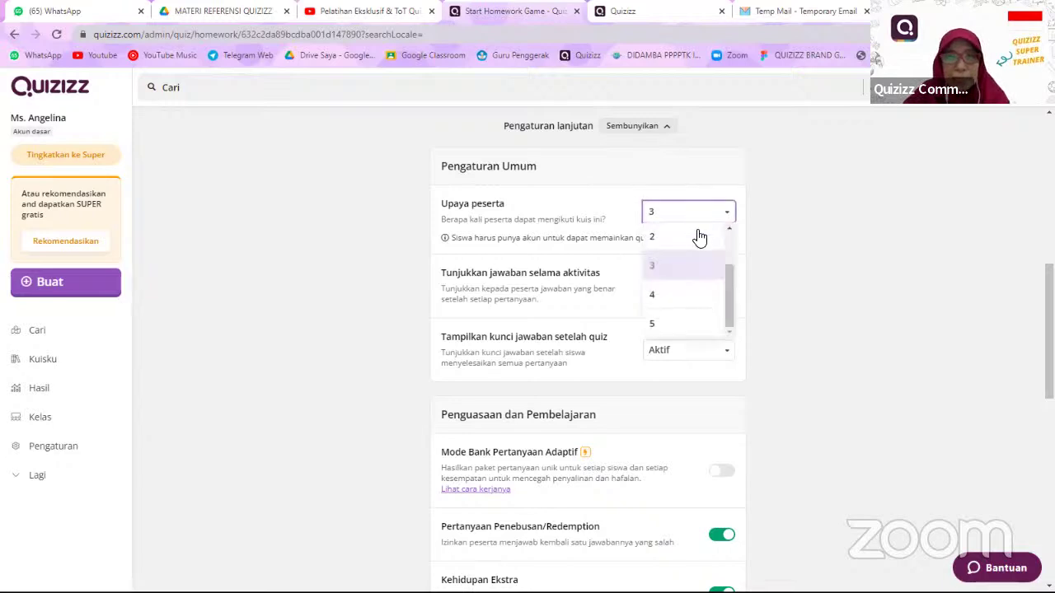
pyautogui.scroll(1, 697, 244)
pyautogui.click(697, 244)
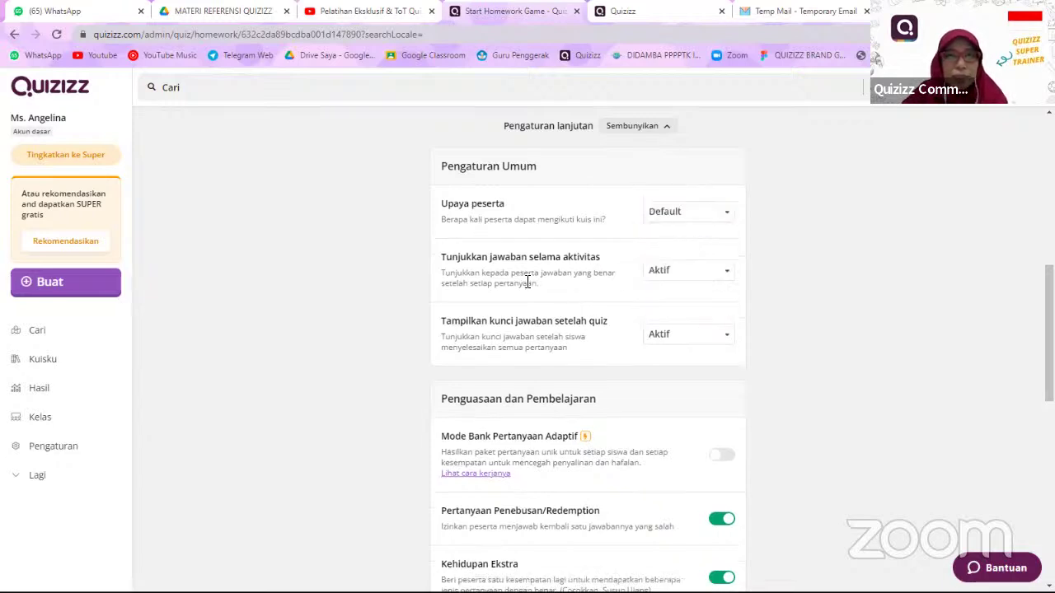
# - Set Tunjukkan jawaban selama aktivitas to Hanya validasi, and Tampilkan kunci jawaban setelah quiz to Mati
pyautogui.click(690, 276)
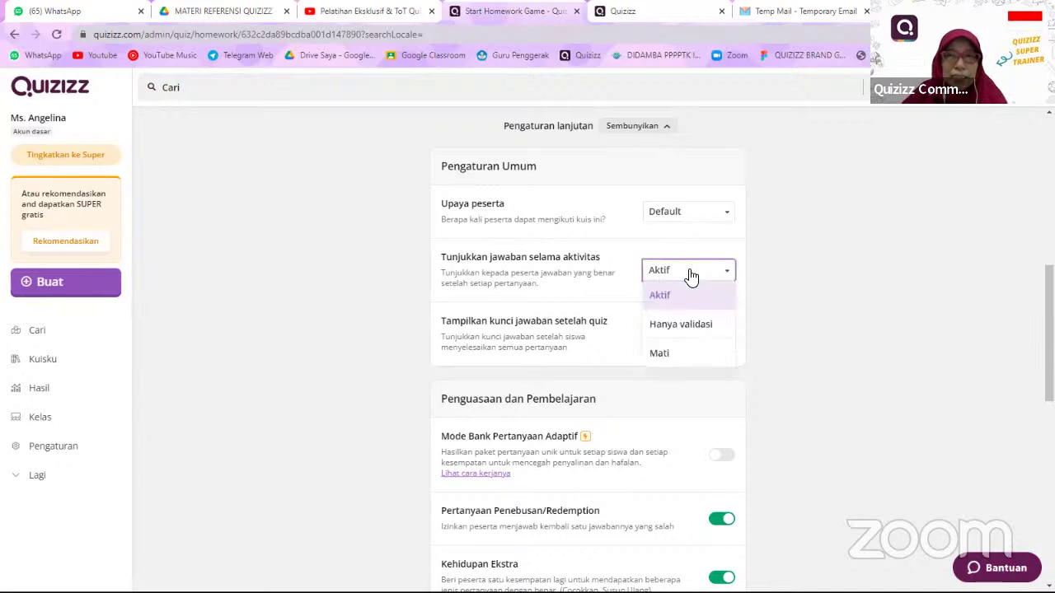
pyautogui.click(696, 328)
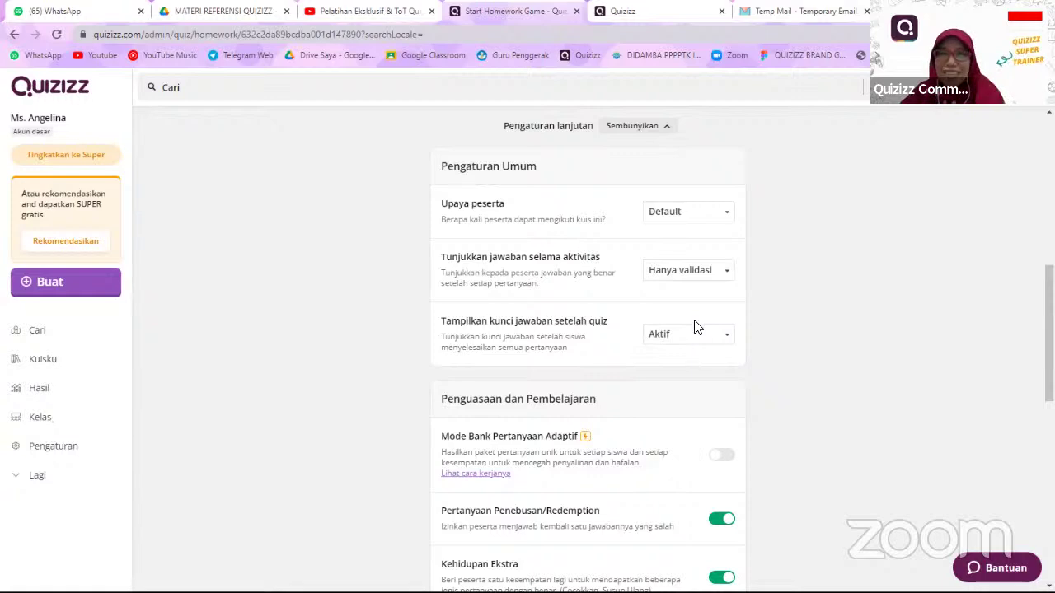
pyautogui.click(692, 336)
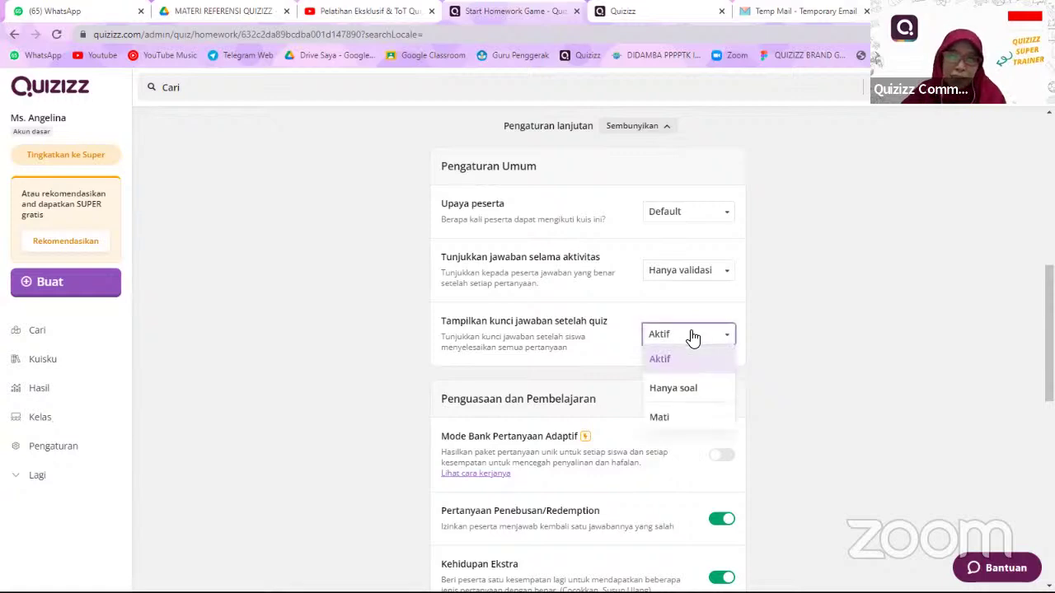
pyautogui.click(686, 419)
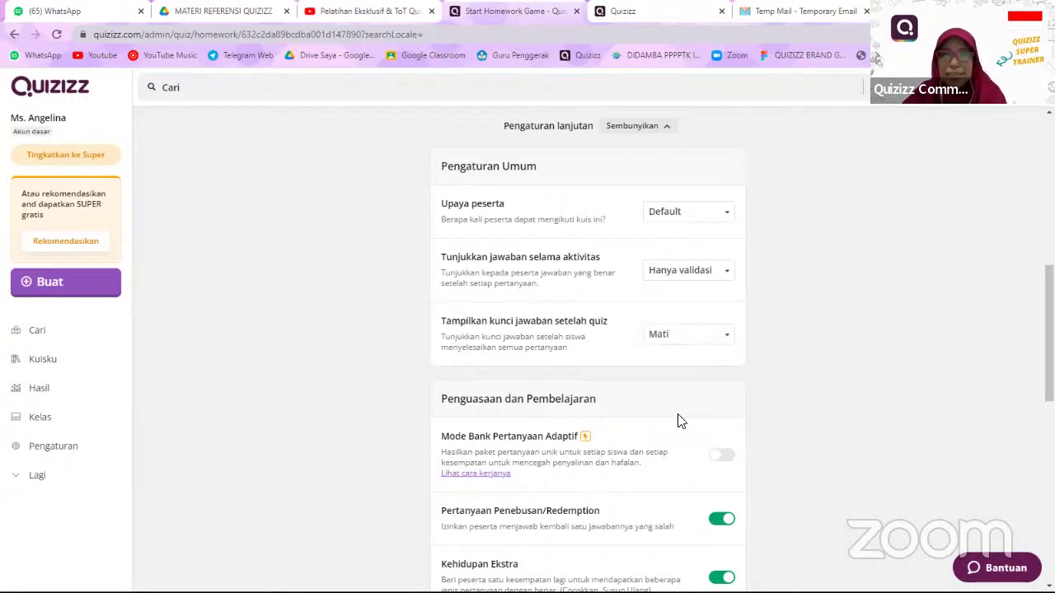
# - Review the Penguasaan dan Pembelajaran and Pengaturan Aktivitas settings, and assign the quiz as homework
pyautogui.scroll(-1, 678, 419)
pyautogui.scroll(-1, 672, 418)
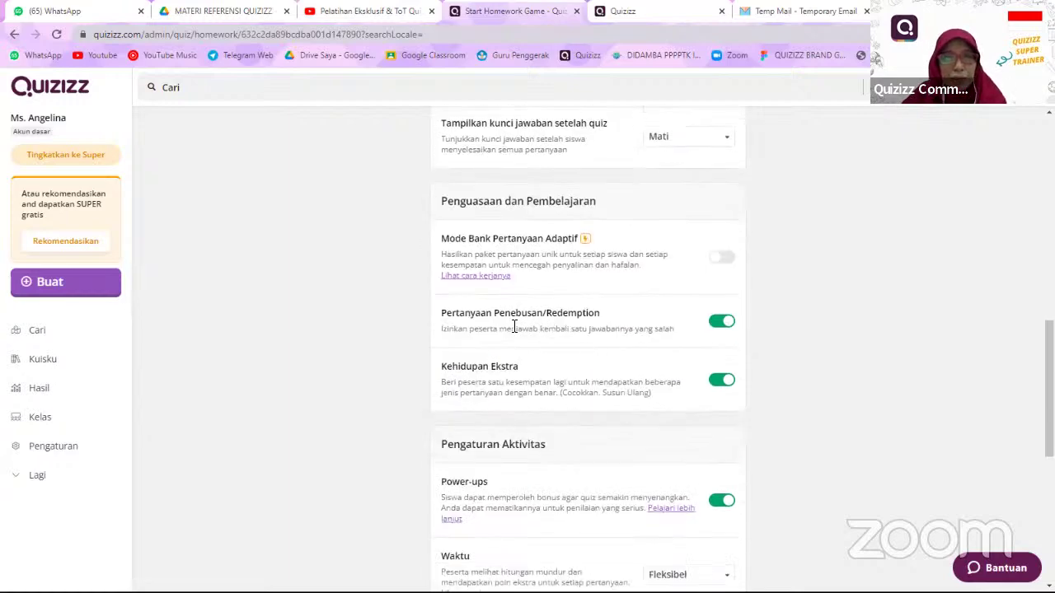
pyautogui.scroll(-5, 700, 339)
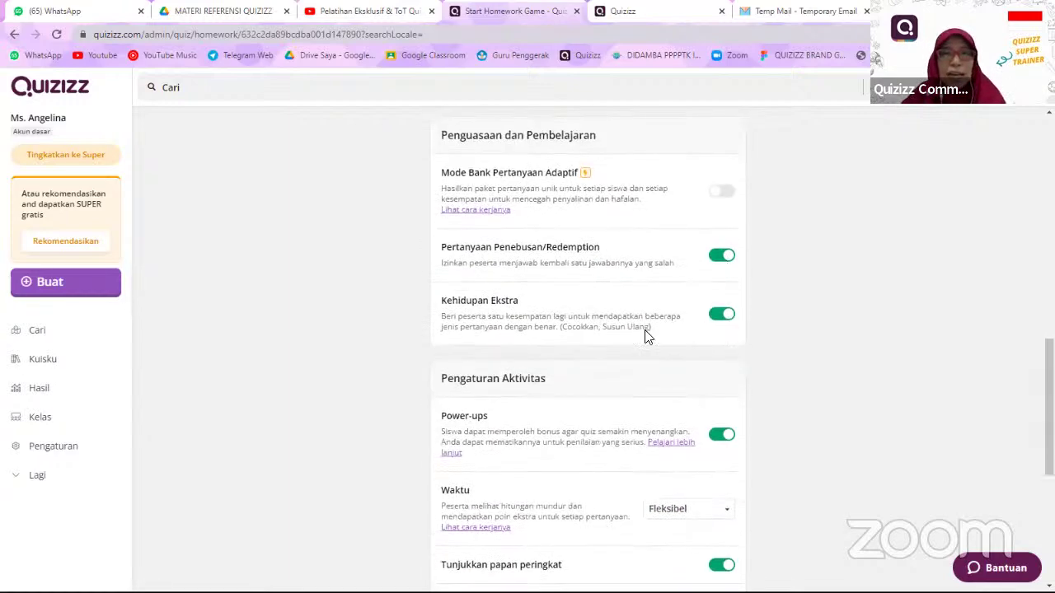
pyautogui.scroll(-1, 647, 346)
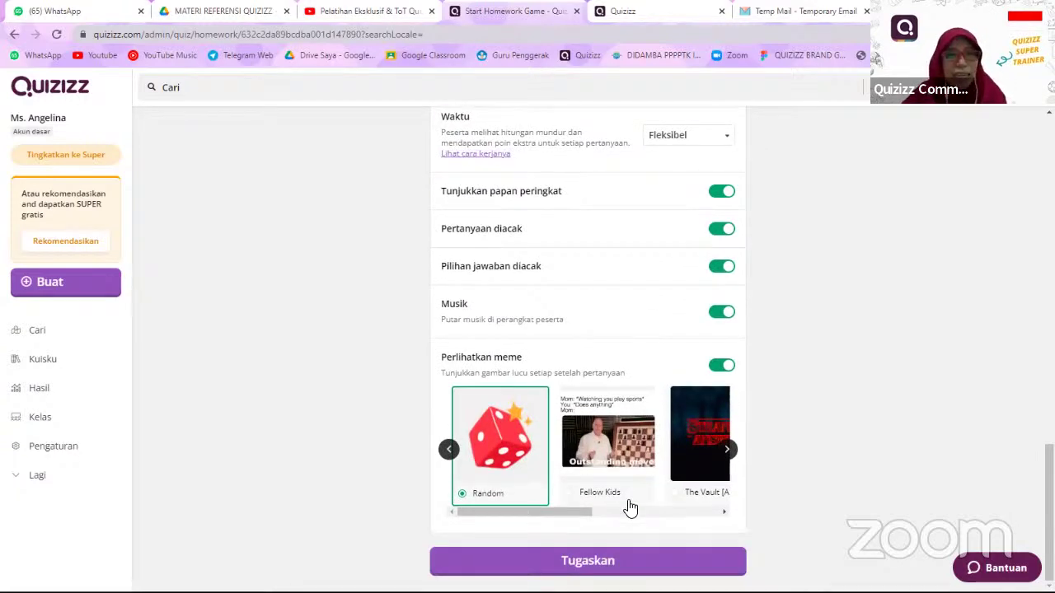
pyautogui.click(633, 569)
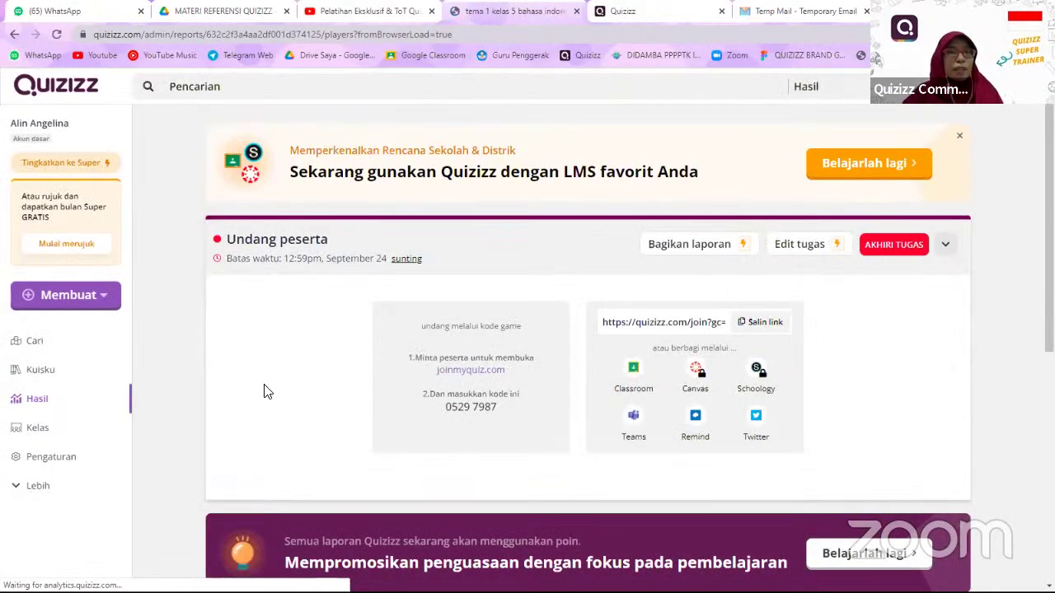
# - Look over the homework's invitation page, circle the Salin link option and copy the participant join link
pyautogui.scroll(-2, 247, 385)
pyautogui.scroll(2, 247, 385)
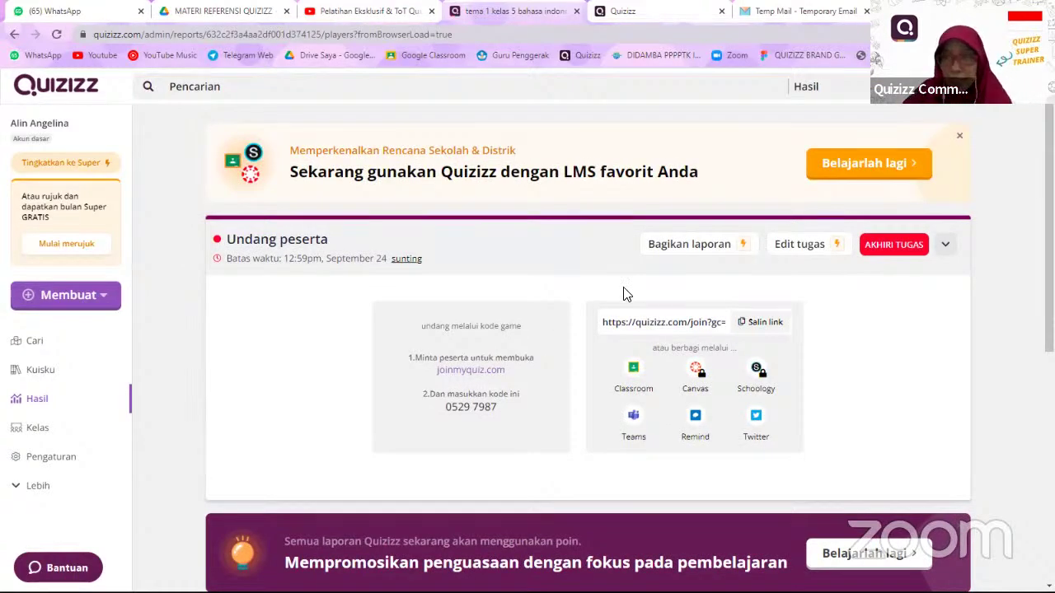
pyautogui.scroll(-4, 602, 391)
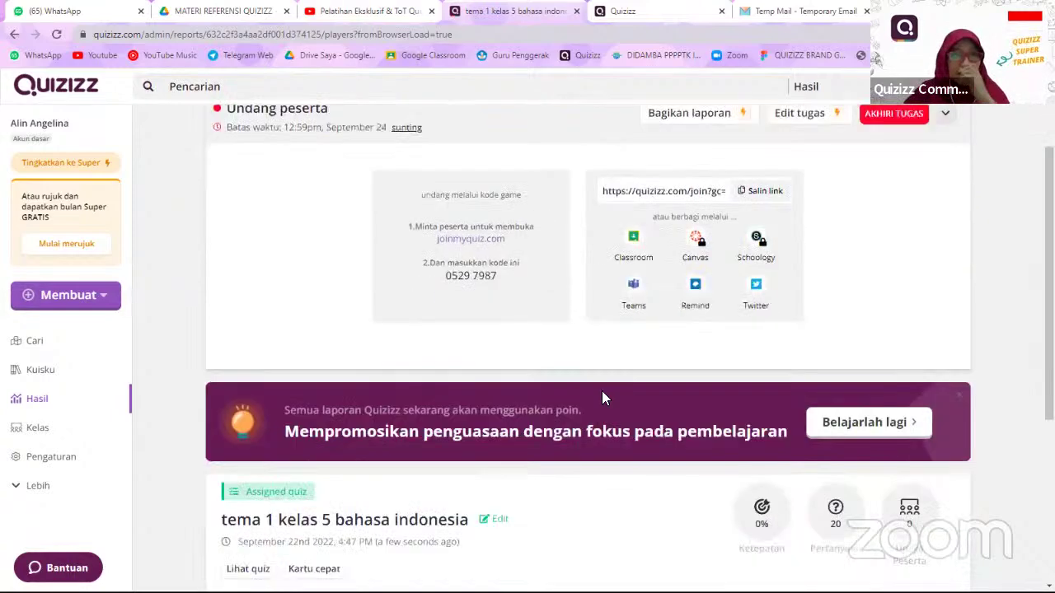
pyautogui.scroll(2, 414, 275)
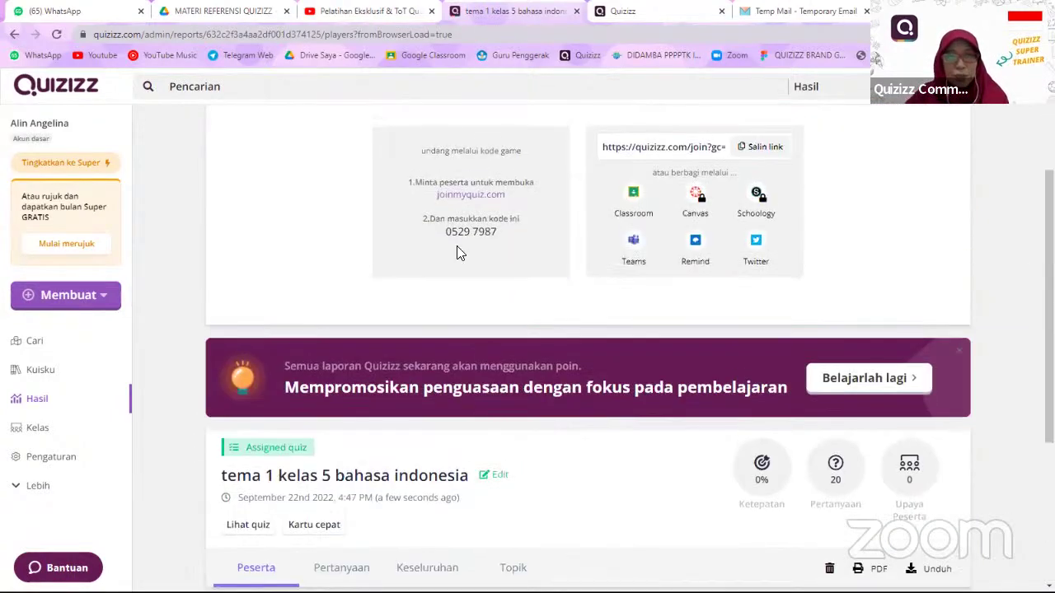
pyautogui.scroll(2, 382, 276)
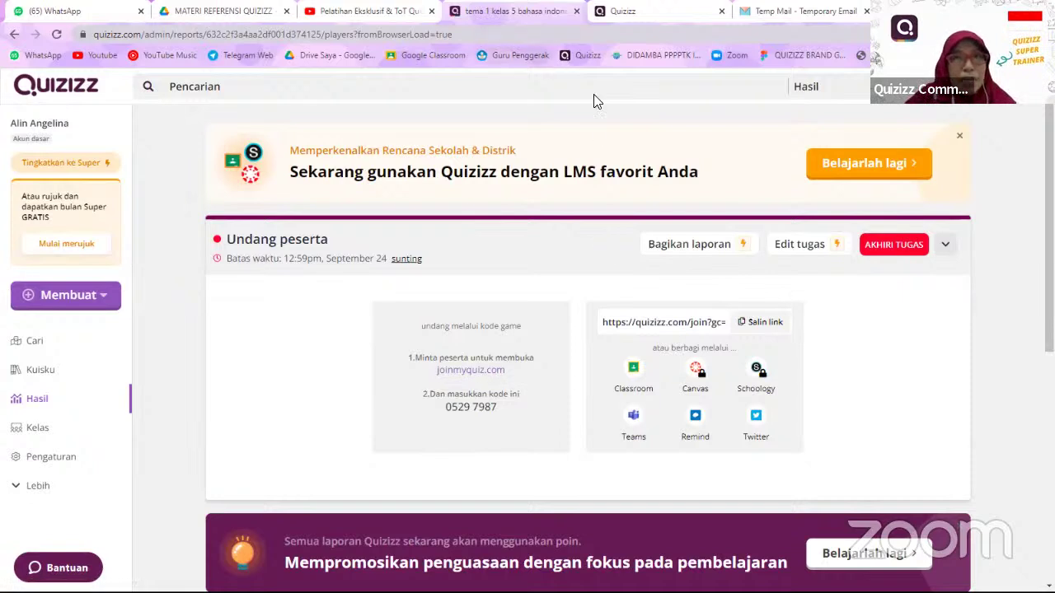
pyautogui.moveTo(754, 288)
pyautogui.mouseDown()
pyautogui.moveTo(731, 299)
pyautogui.moveTo(727, 333)
pyautogui.moveTo(760, 352)
pyautogui.moveTo(828, 335)
pyautogui.moveTo(819, 279)
pyautogui.moveTo(776, 274)
pyautogui.moveTo(749, 287)
pyautogui.mouseUp()
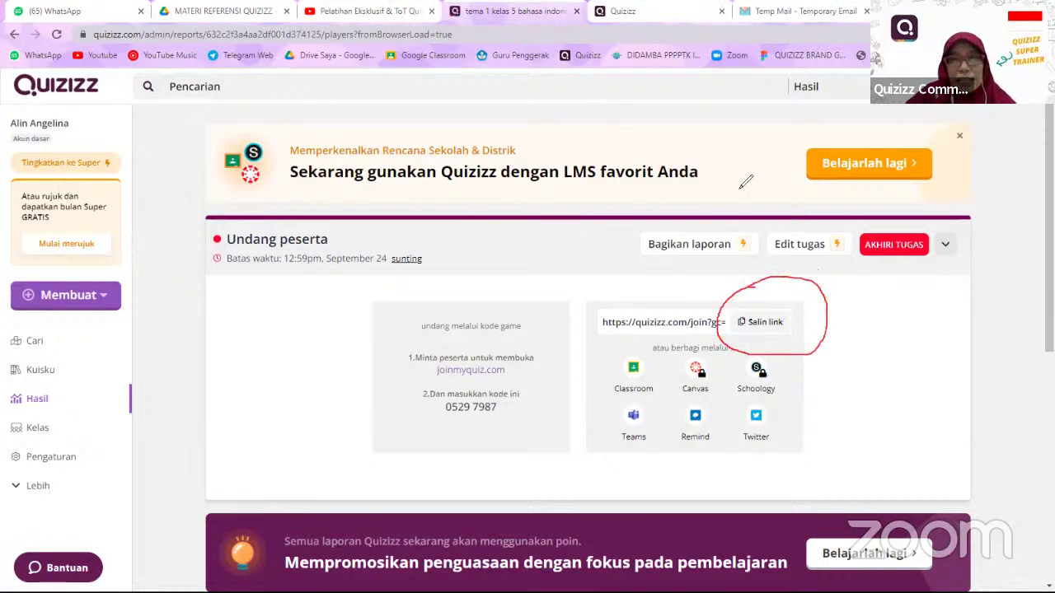
pyautogui.click(764, 325)
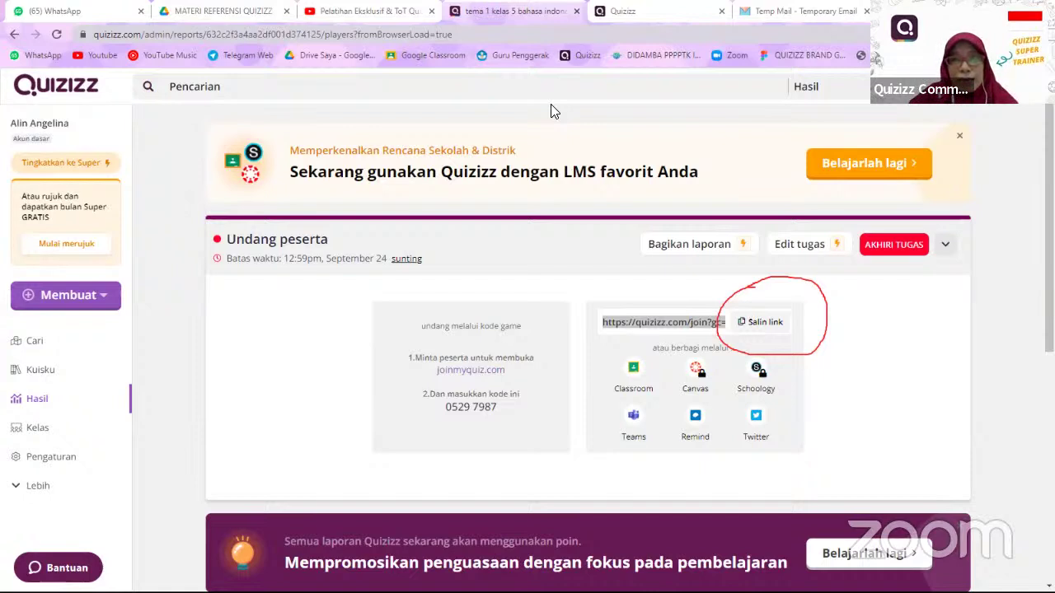
# - Open the list of quiz reports and circle the type labels of the assigned quiz and the live quiz
pyautogui.click(50, 400)
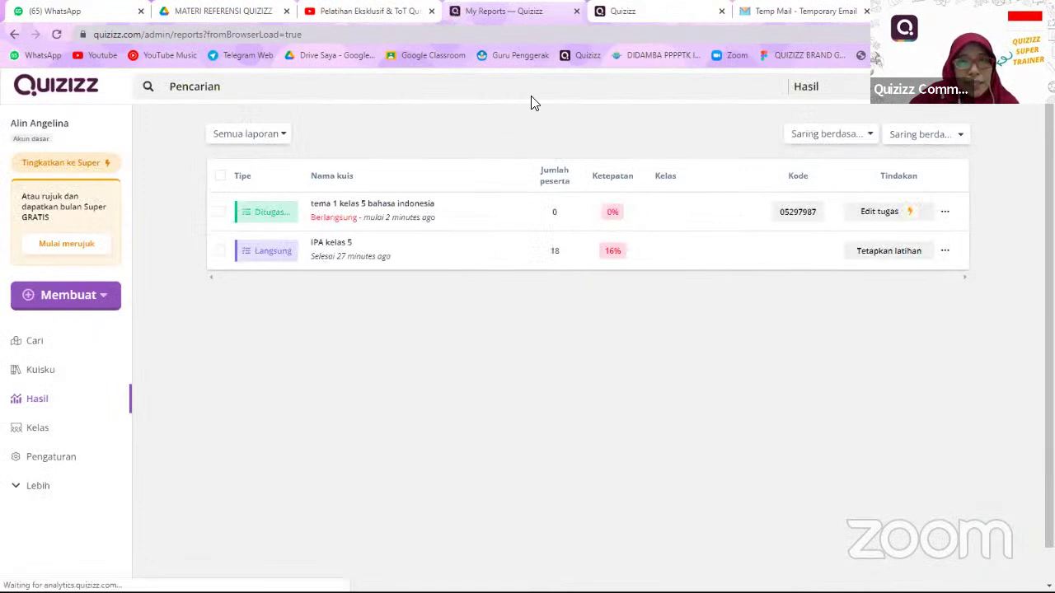
pyautogui.moveTo(288, 172)
pyautogui.mouseDown()
pyautogui.moveTo(216, 196)
pyautogui.moveTo(232, 221)
pyautogui.moveTo(288, 224)
pyautogui.moveTo(332, 196)
pyautogui.moveTo(317, 160)
pyautogui.moveTo(291, 168)
pyautogui.mouseUp()
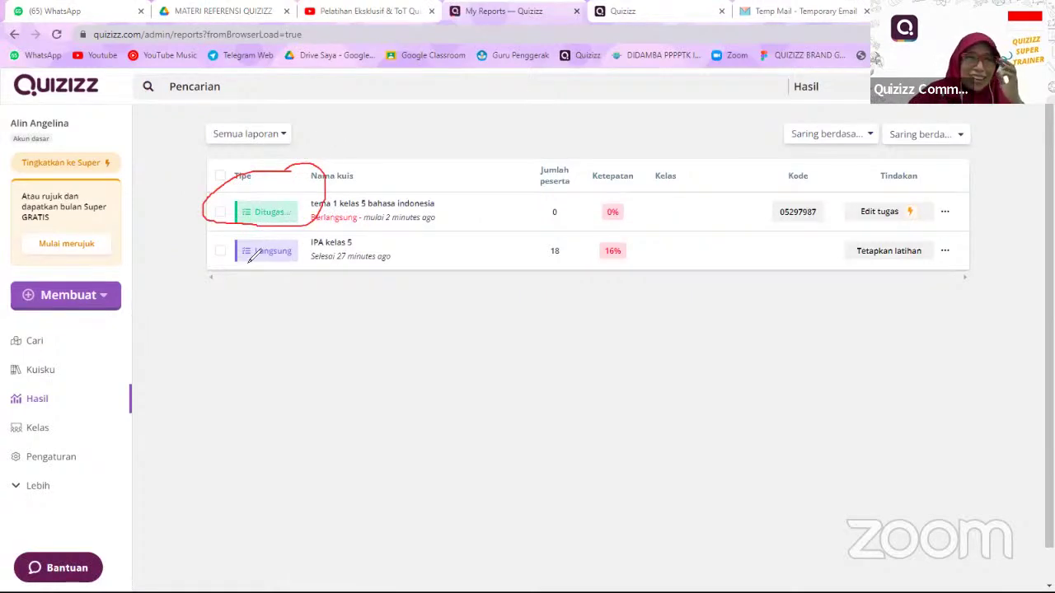
pyautogui.moveTo(262, 307)
pyautogui.mouseDown()
pyautogui.moveTo(262, 263)
pyautogui.moveTo(255, 270)
pyautogui.moveTo(280, 265)
pyautogui.mouseUp()
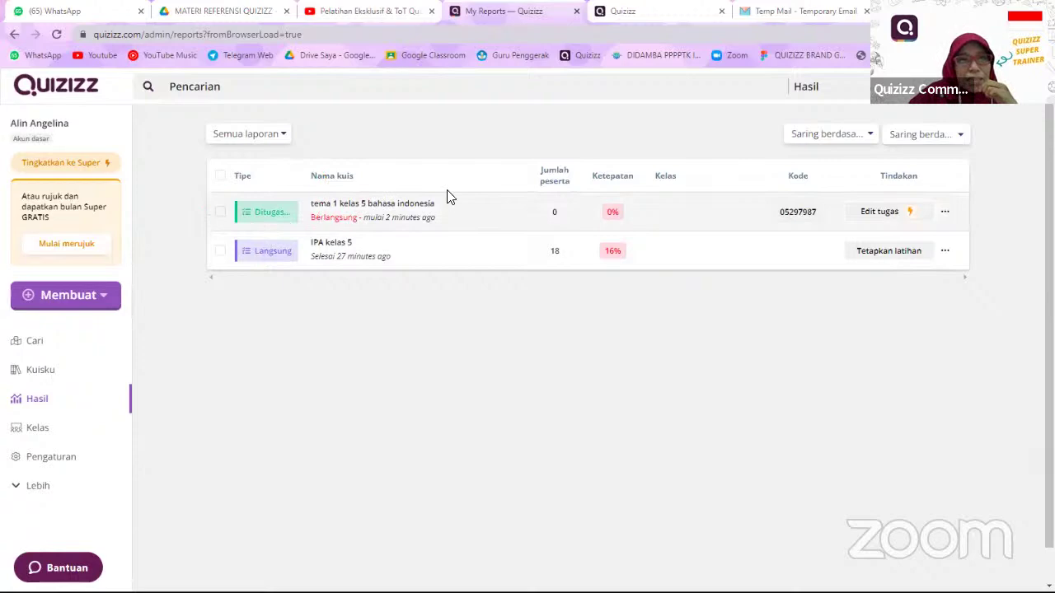
# - Examine the report of the assigned quiz "tema 1 kelas 5 bahasa indonesia" and return to the report list
pyautogui.click(463, 220)
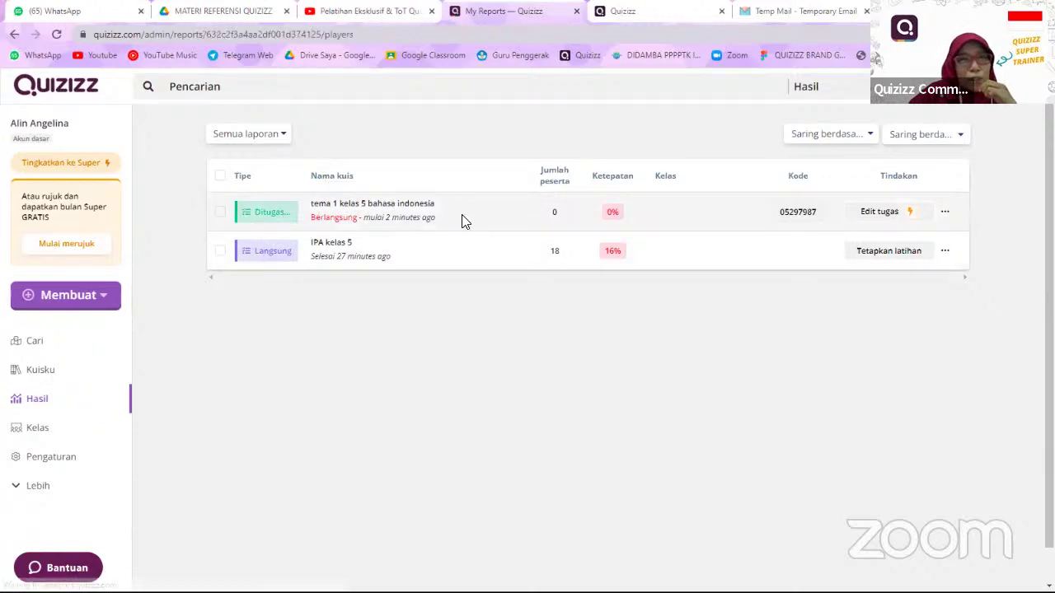
pyautogui.scroll(-5, 486, 311)
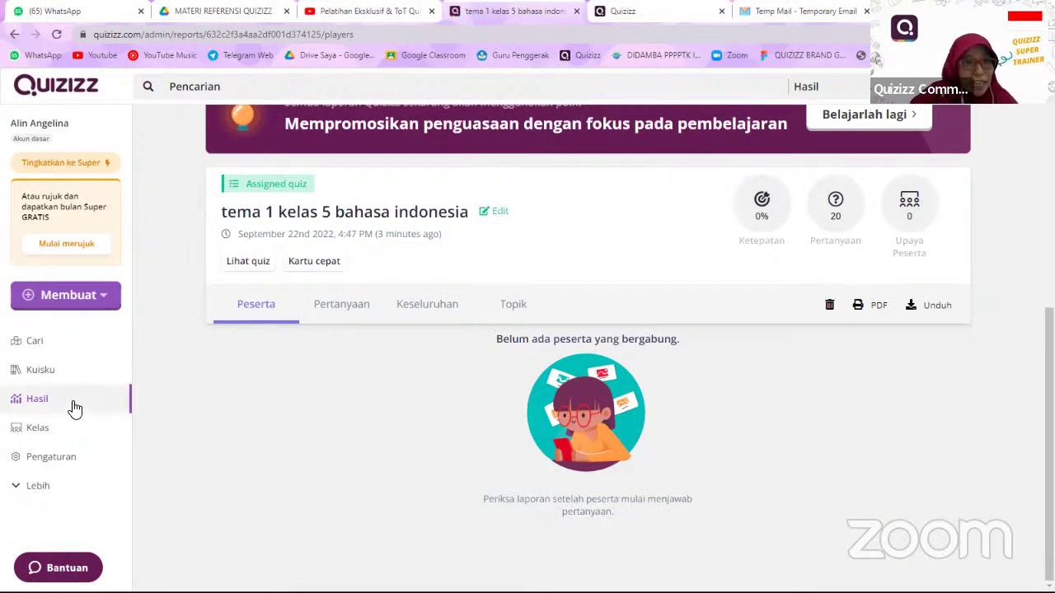
pyautogui.click(14, 34)
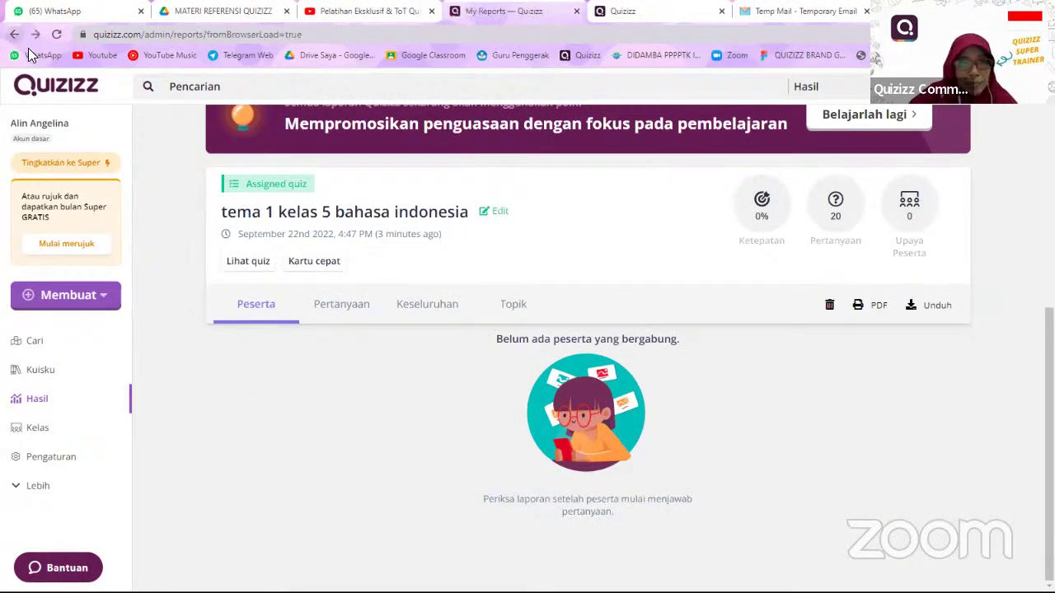
# - Examine the participant results in the live quiz report "IPA kelas 5" and return to the report list
pyautogui.click(483, 263)
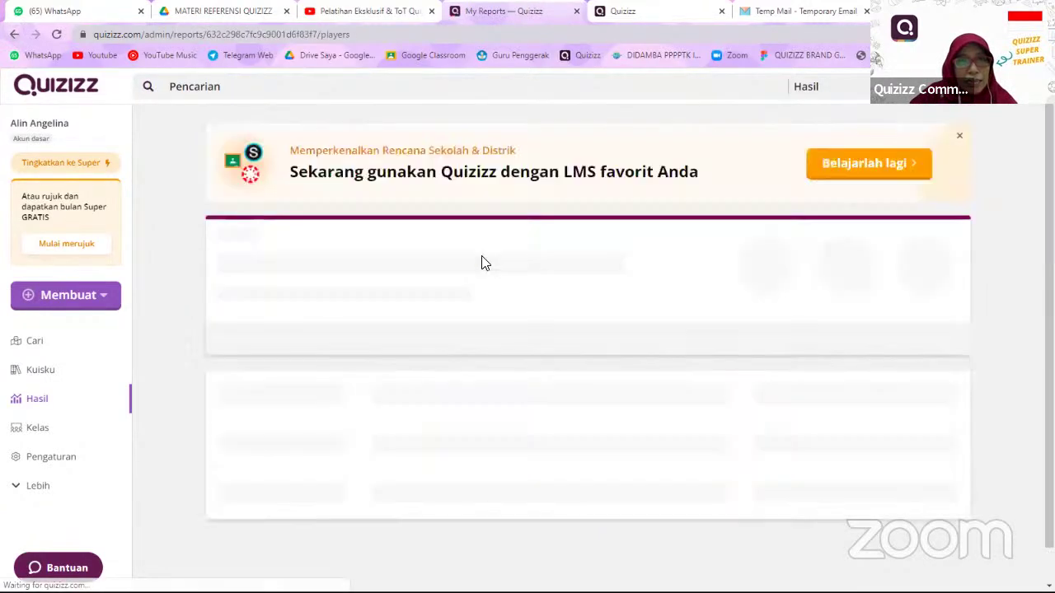
pyautogui.scroll(-5, 560, 353)
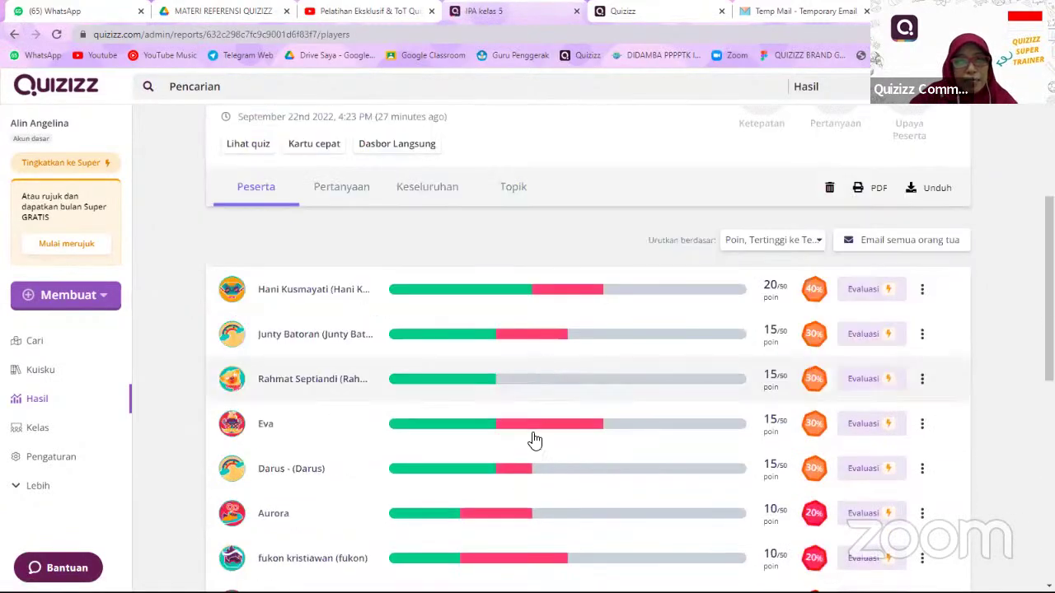
pyautogui.scroll(-4, 484, 363)
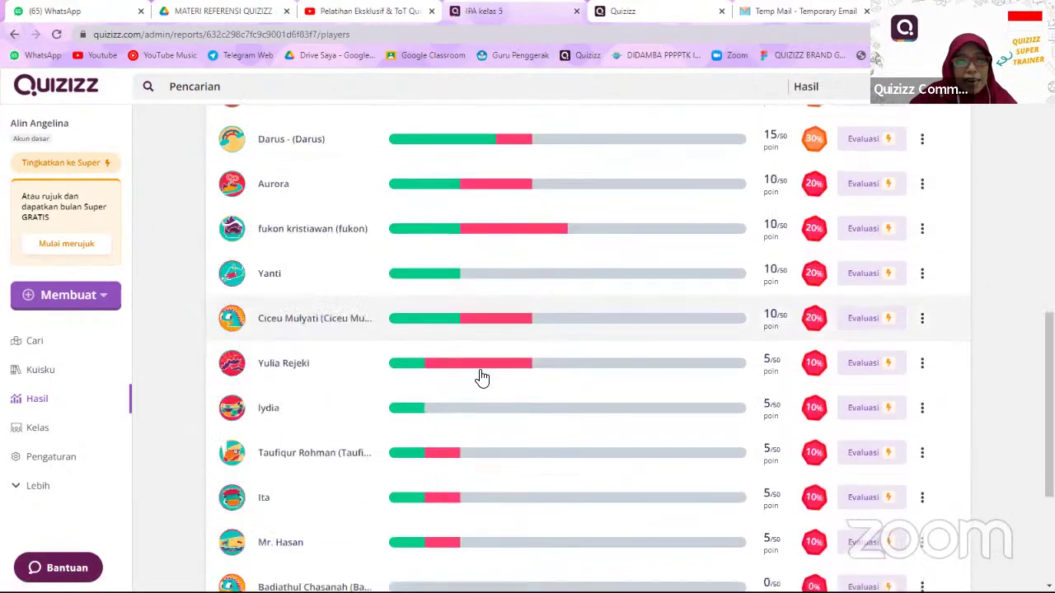
pyautogui.click(74, 401)
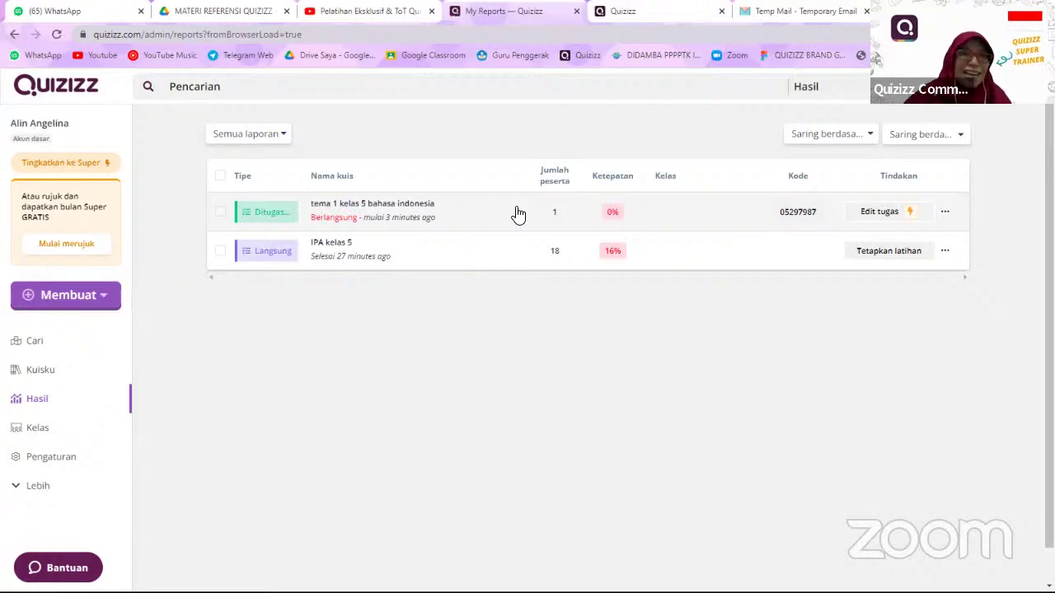
# - Show the Materi 1 and Tugas 1 page in Google Drive, copy the Quizizz referral link, and return to the reports
pyautogui.click(200, 13)
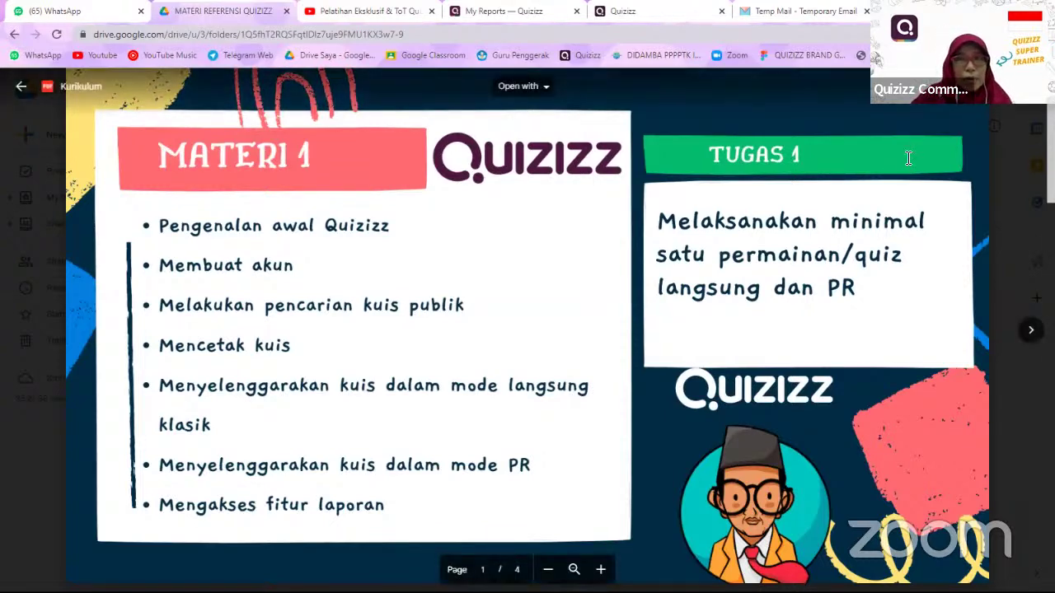
pyautogui.click(617, 12)
pyautogui.click(478, 17)
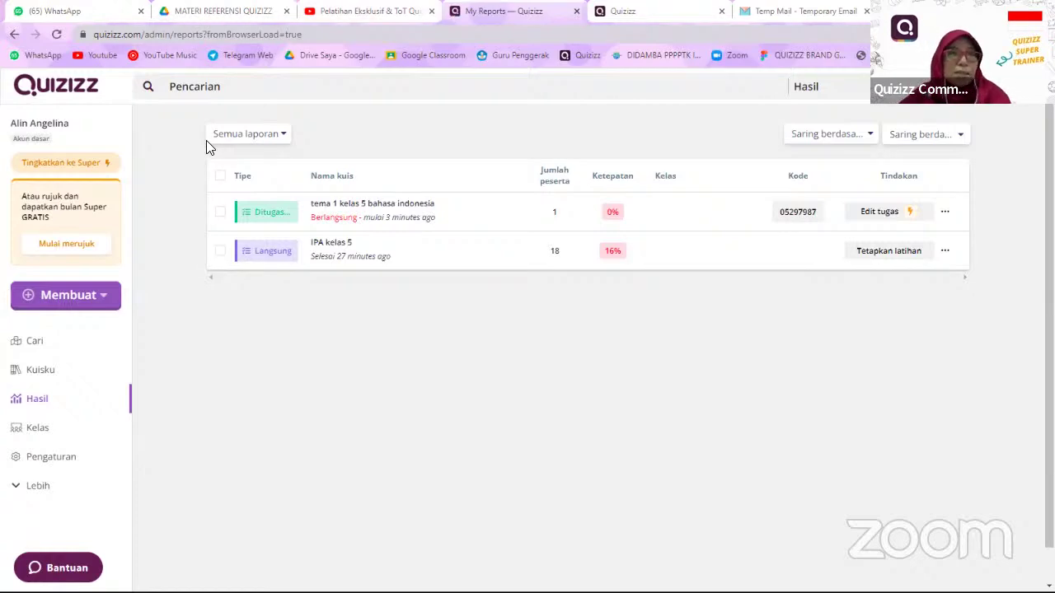
# - Switch to WhatsApp Web, search the chats for "quiz", and send the Quizizz referral link in the first matching chat
pyautogui.click(81, 11)
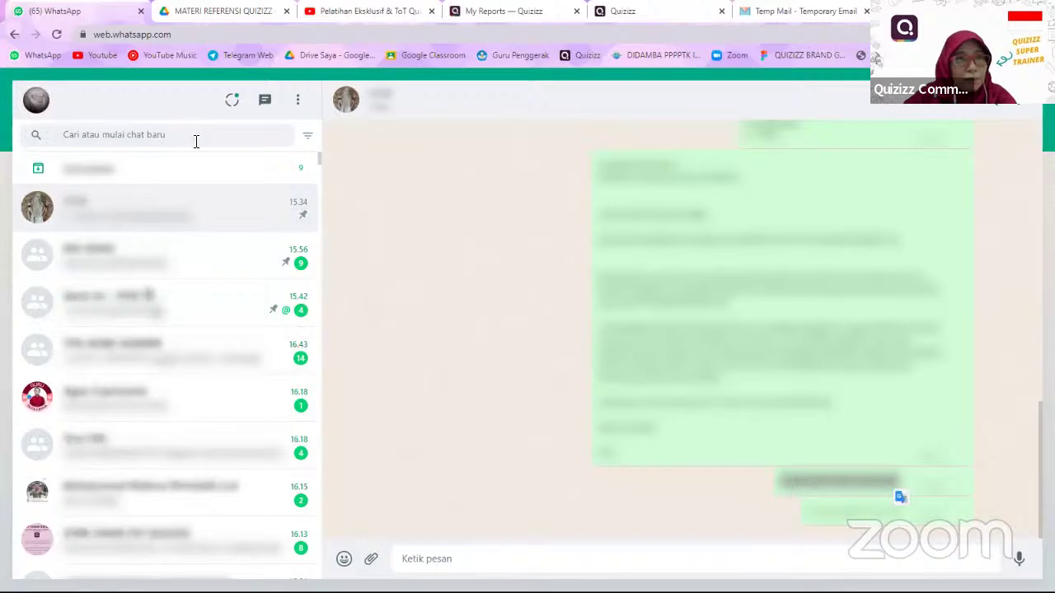
pyautogui.click(196, 139)
pyautogui.write('quiz')
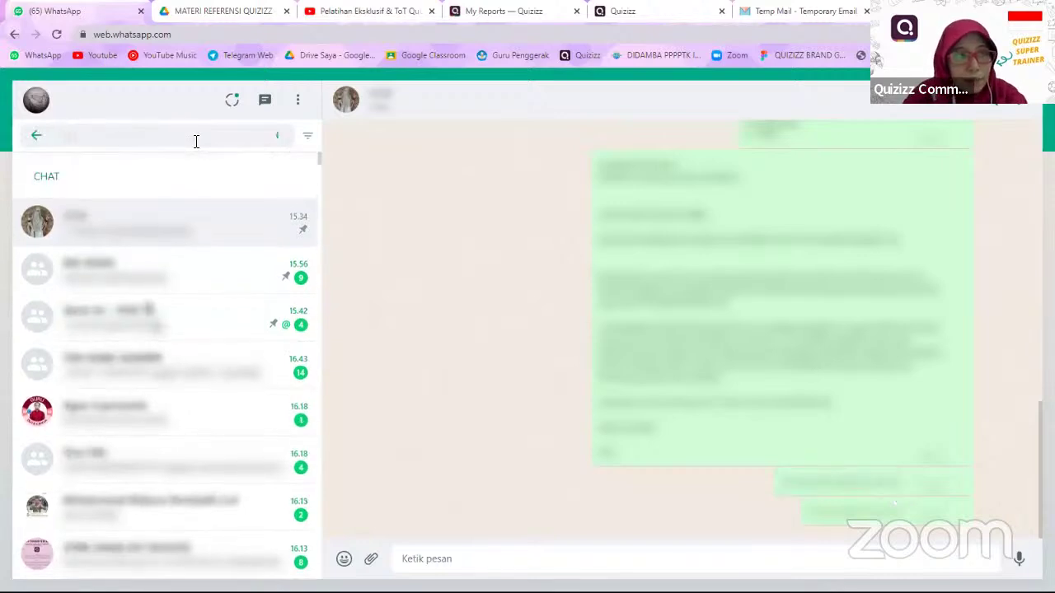
pyautogui.click(156, 226)
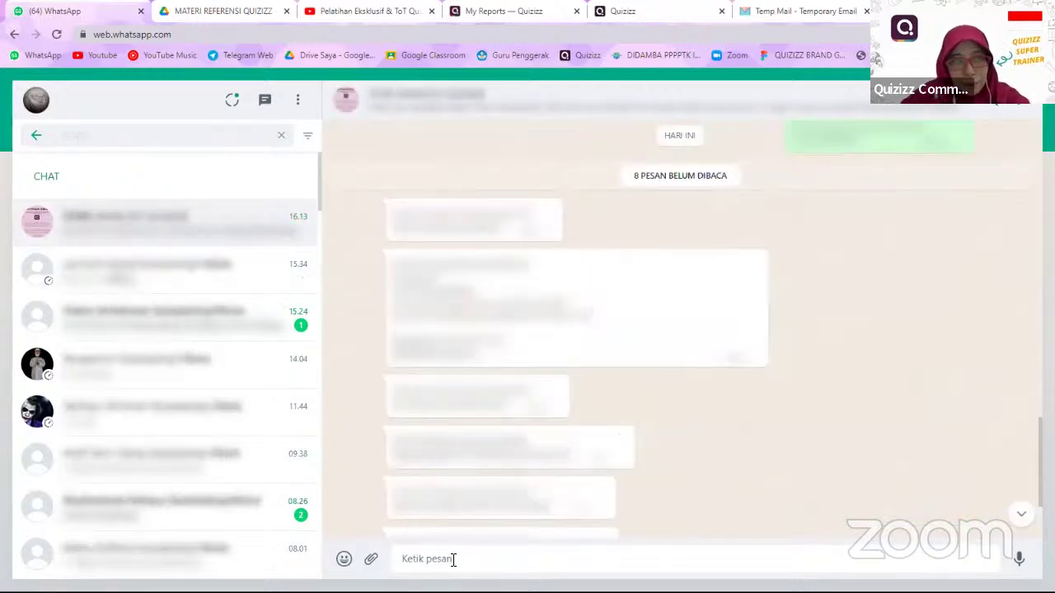
pyautogui.hotkey('ctrl', 'v')
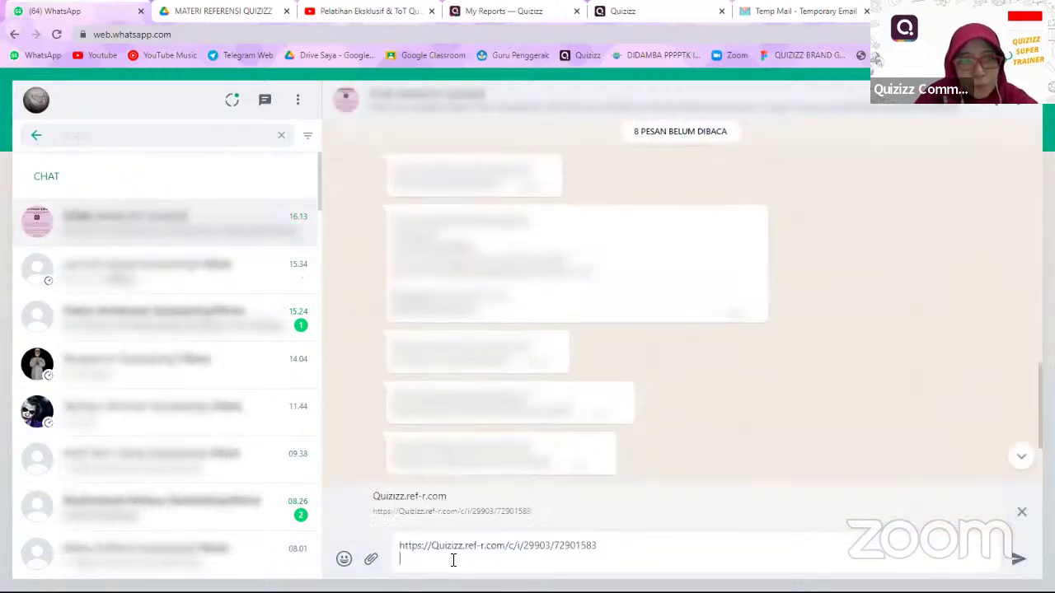
pyautogui.press('Return')
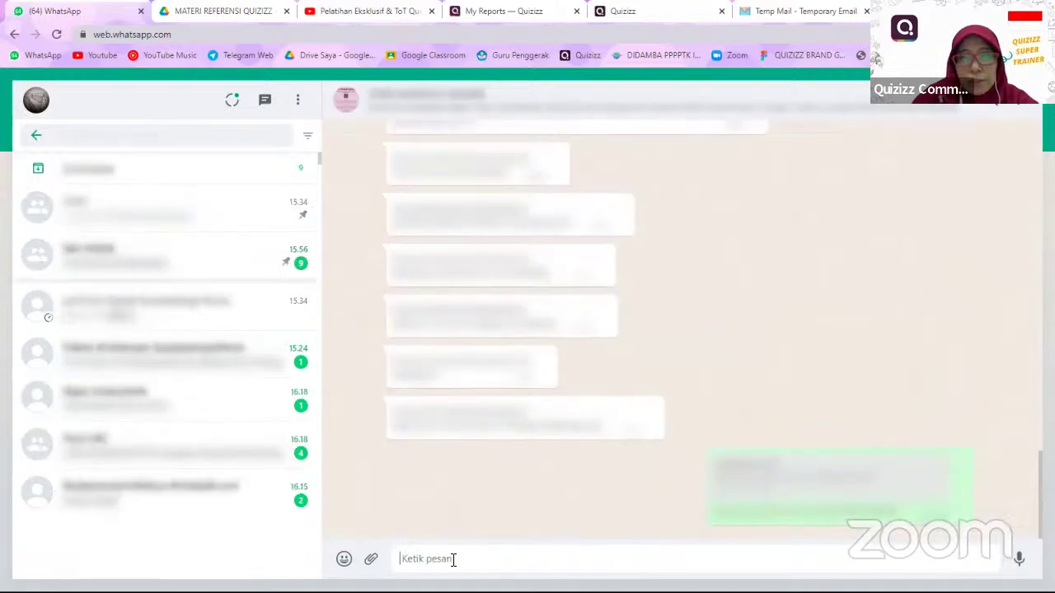
# - Revisit the Quizizz referral page and the YouTube stream, close the YouTube page and return to the report list
pyautogui.click(626, 15)
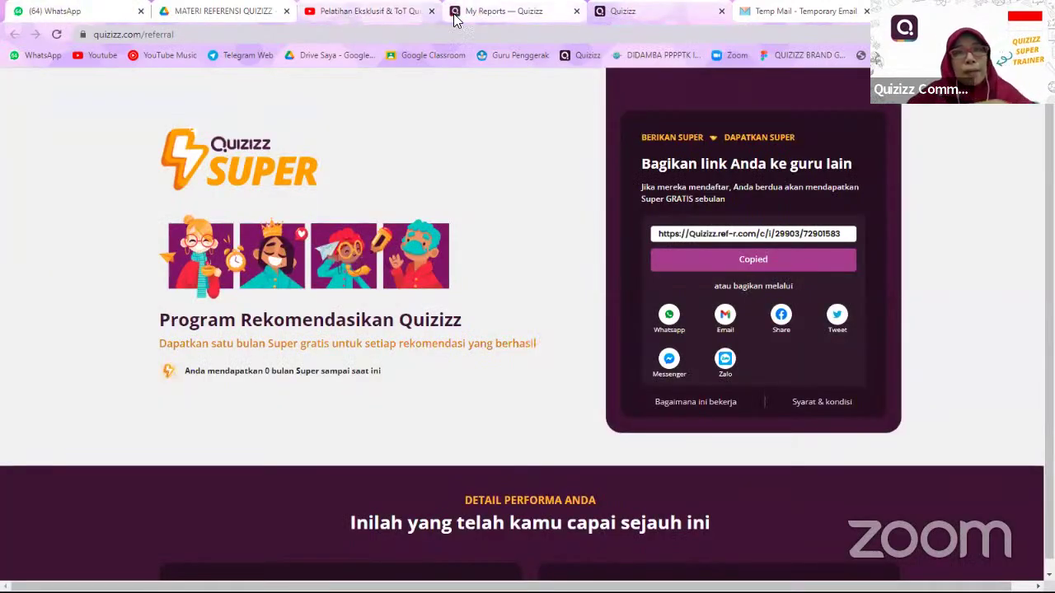
pyautogui.click(331, 18)
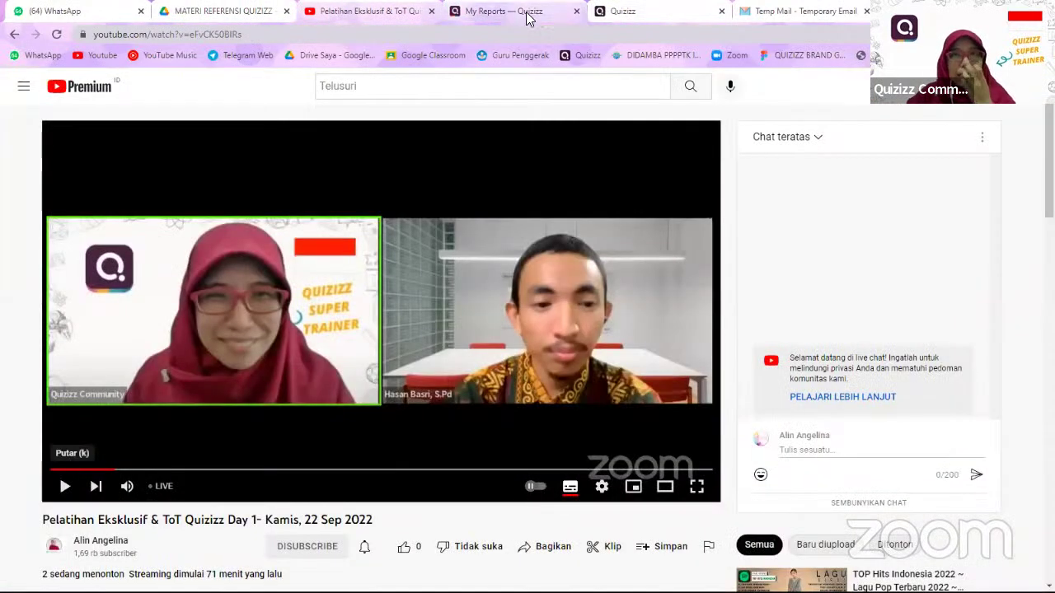
pyautogui.click(527, 15)
pyautogui.click(431, 11)
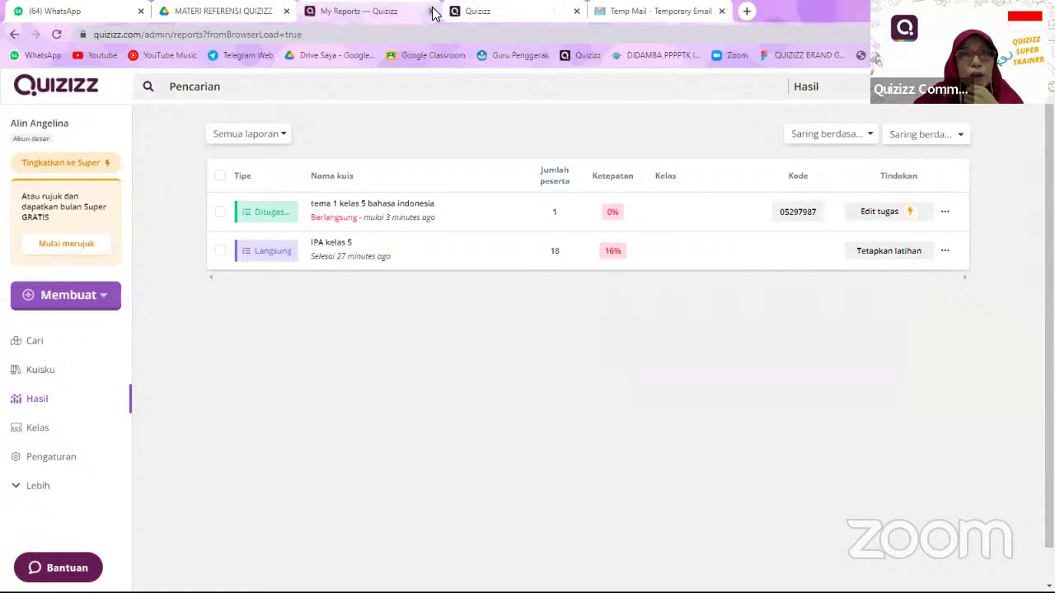
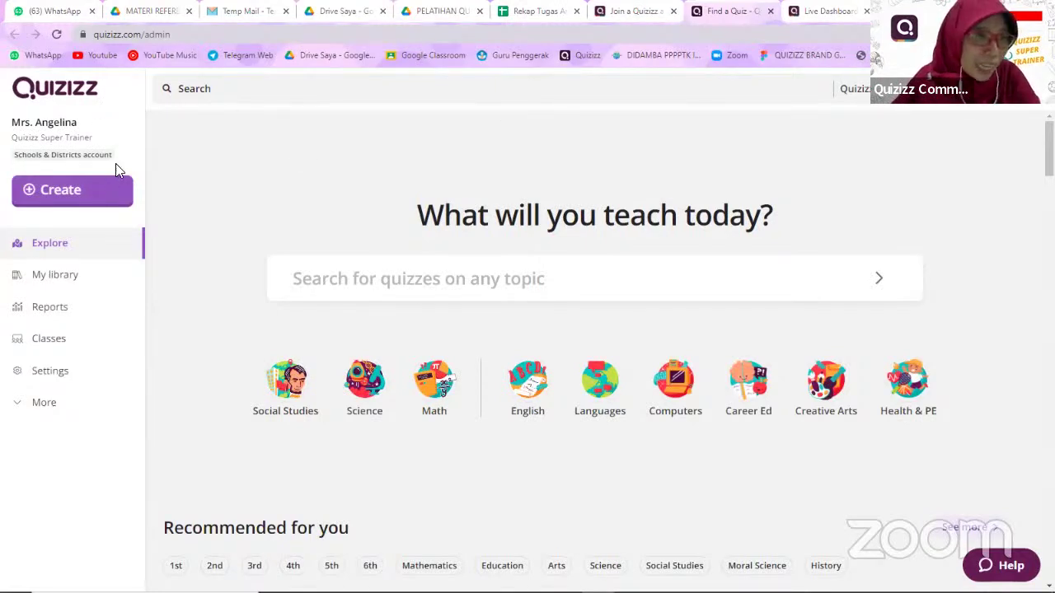
# - Search Quizizz for "ips kelas 5" and view the second quiz result with its question preview
pyautogui.click(211, 89)
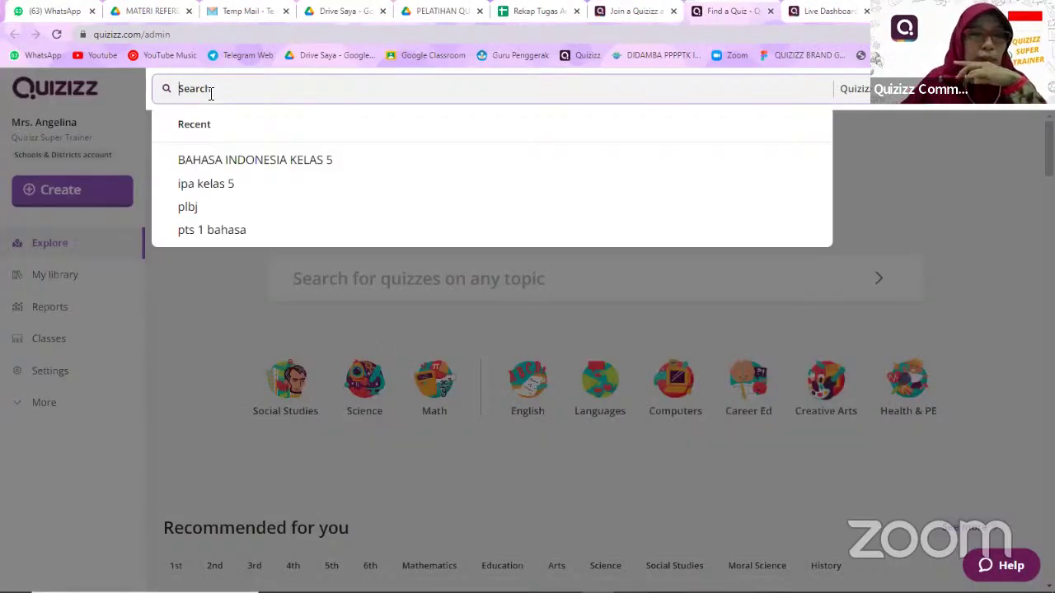
pyautogui.write('ips')
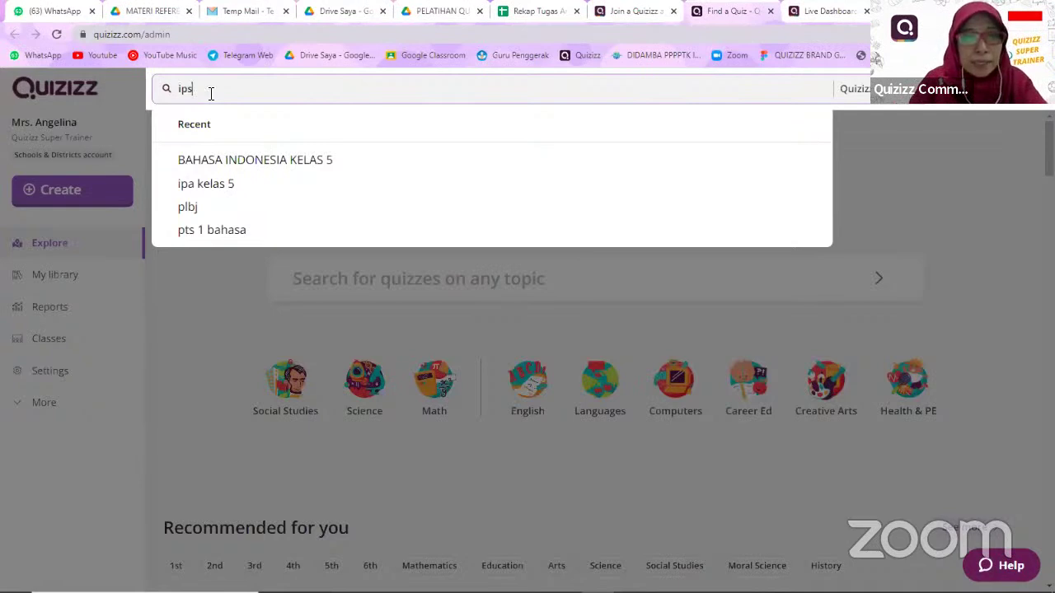
pyautogui.write(' kelas 5')
pyautogui.press('Return')
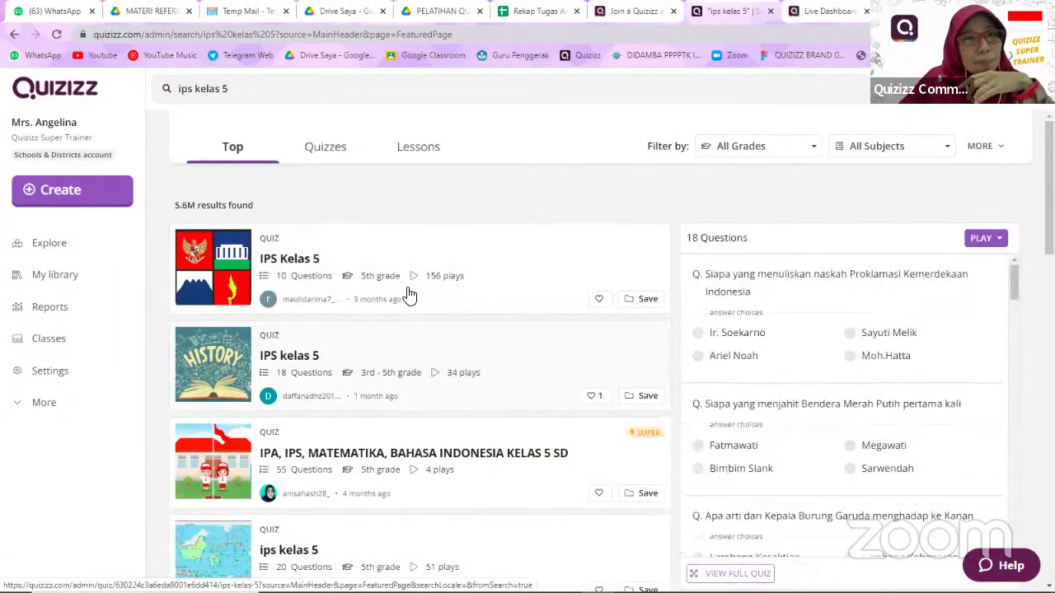
pyautogui.moveTo(444, 387)
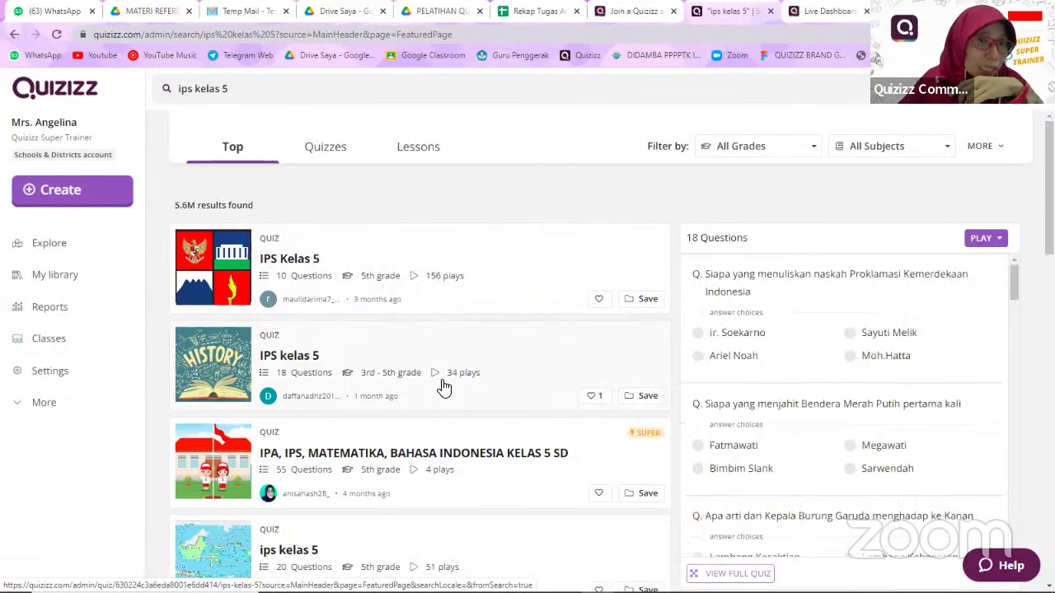
# - Open the first IPS Kelas 5 quiz in the results and host it as a live session in Classic mode
pyautogui.moveTo(558, 292)
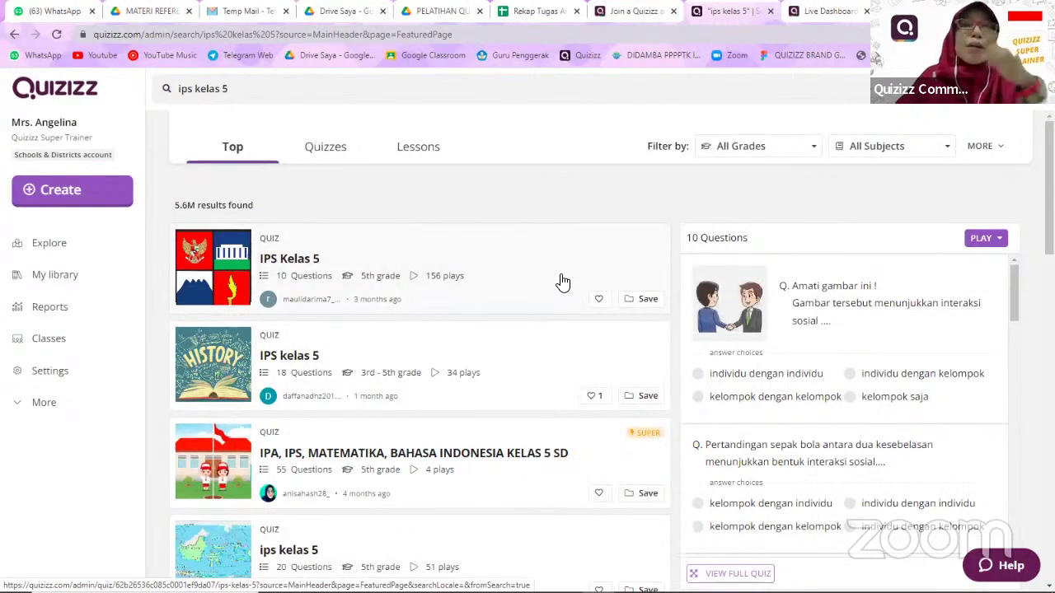
pyautogui.click(543, 272)
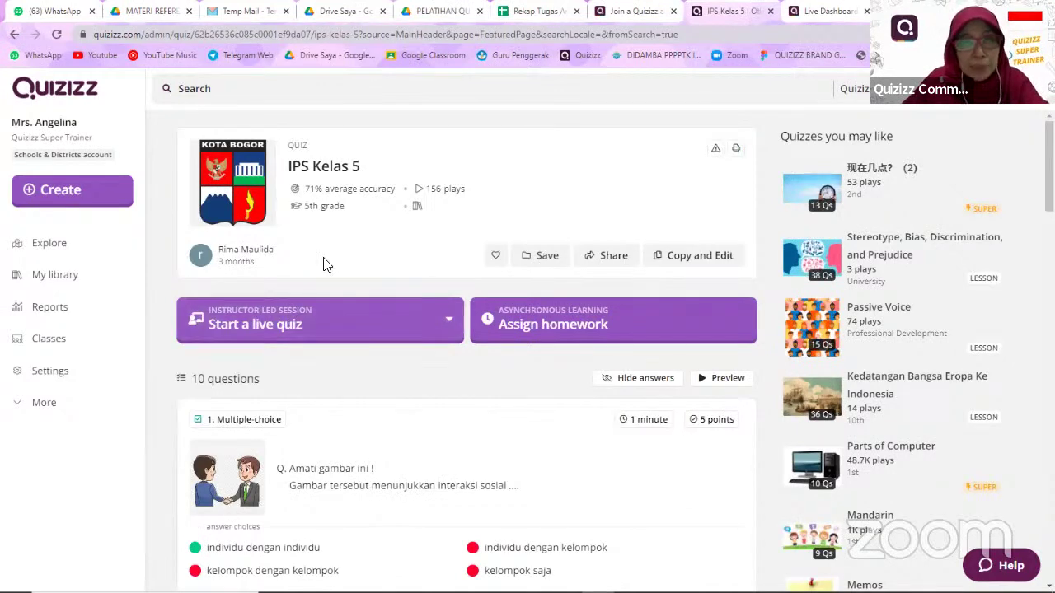
pyautogui.click(351, 329)
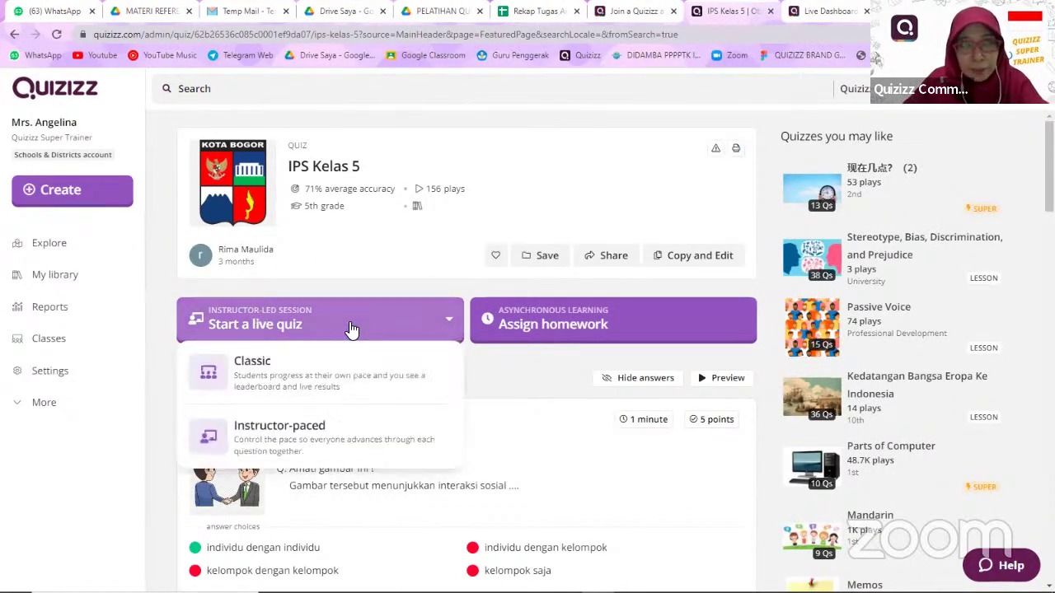
pyautogui.click(323, 375)
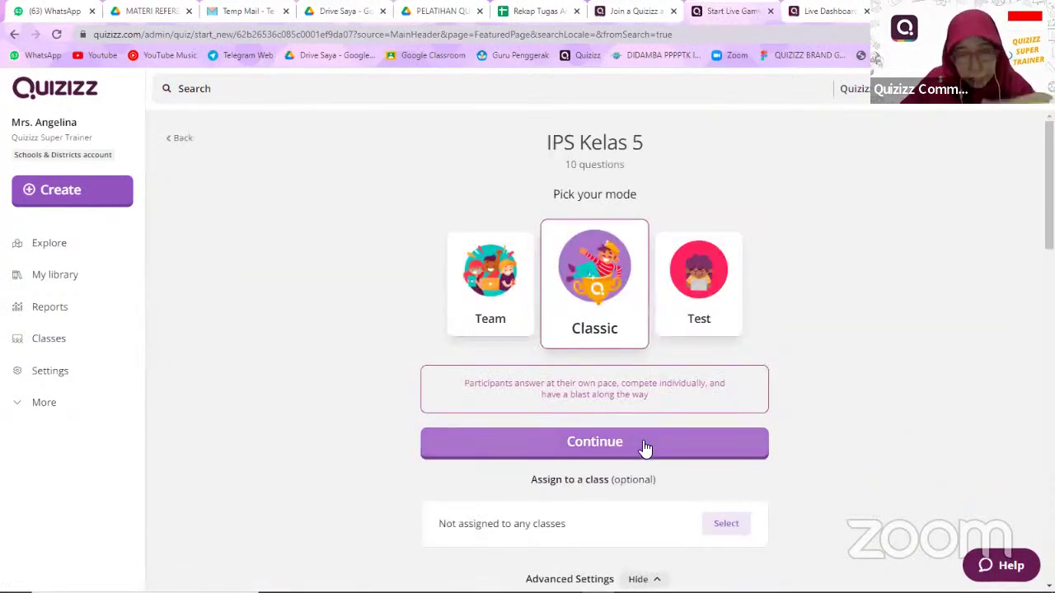
pyautogui.scroll(-4, 641, 447)
pyautogui.scroll(4, 641, 447)
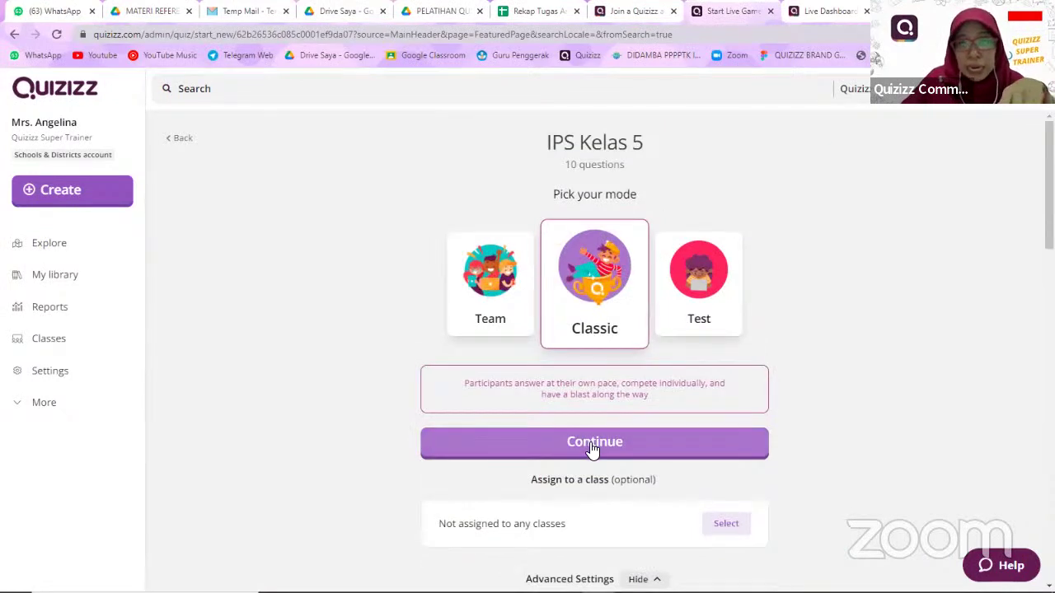
pyautogui.click(592, 448)
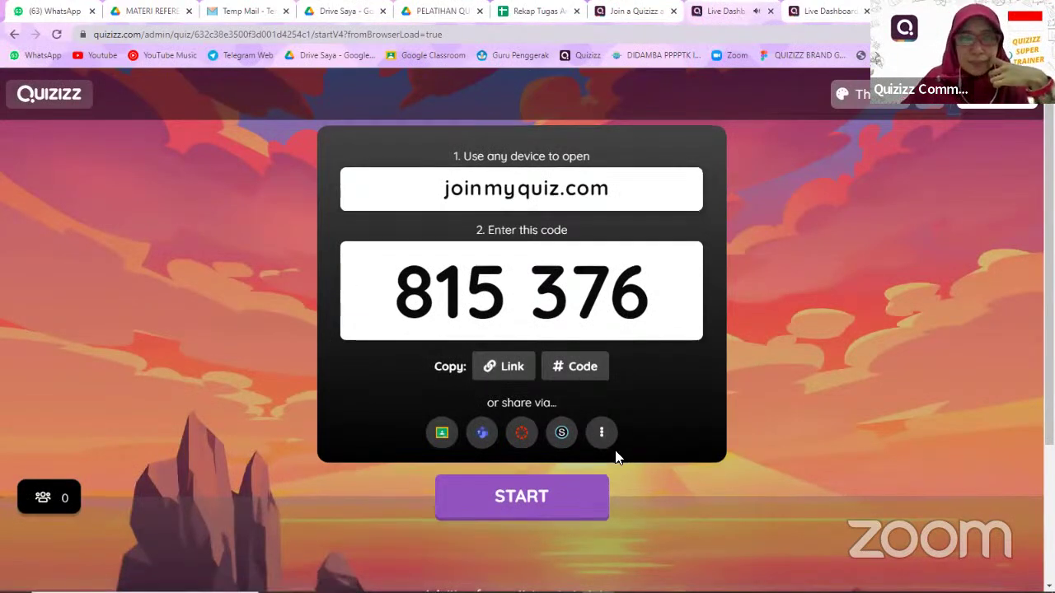
# - Circle the link-copying option in the live quiz lobby and copy the game link
pyautogui.scroll(-1, 618, 454)
pyautogui.scroll(1, 430, 360)
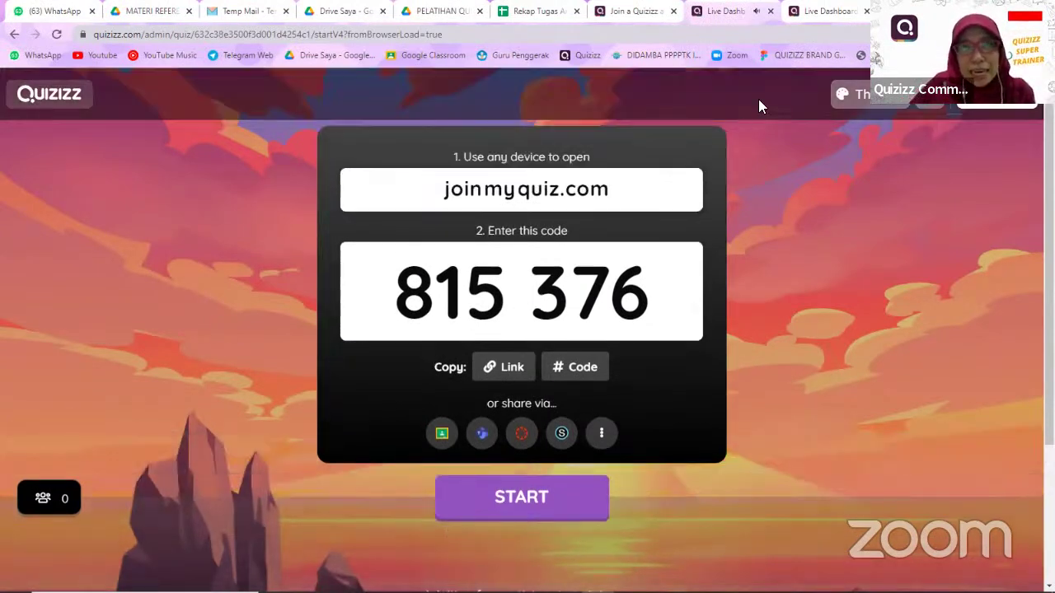
pyautogui.moveTo(515, 324)
pyautogui.mouseDown()
pyautogui.moveTo(457, 329)
pyautogui.moveTo(439, 354)
pyautogui.moveTo(477, 412)
pyautogui.moveTo(547, 381)
pyautogui.moveTo(521, 320)
pyautogui.mouseUp()
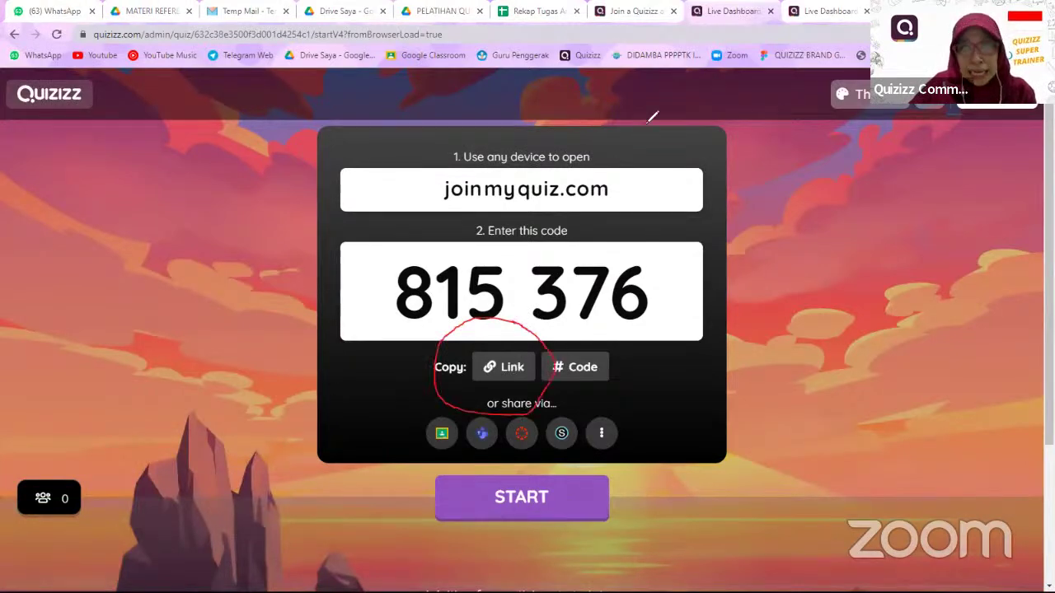
pyautogui.click(514, 371)
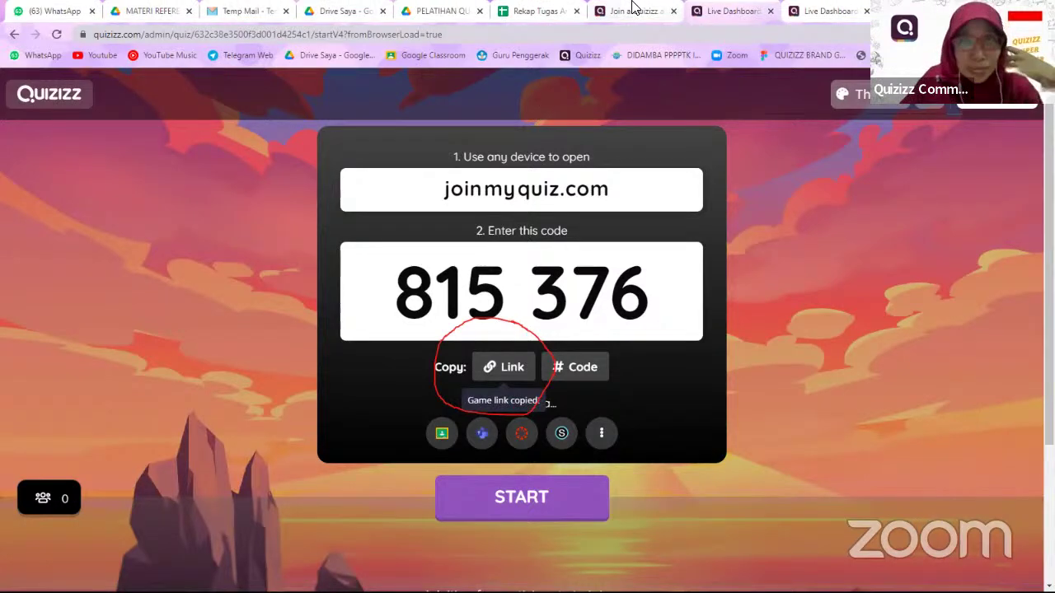
# - Examine the Tugas 1 student link column in the Rekap Tugas spreadsheet and the Quizizz student join page
pyautogui.click(536, 11)
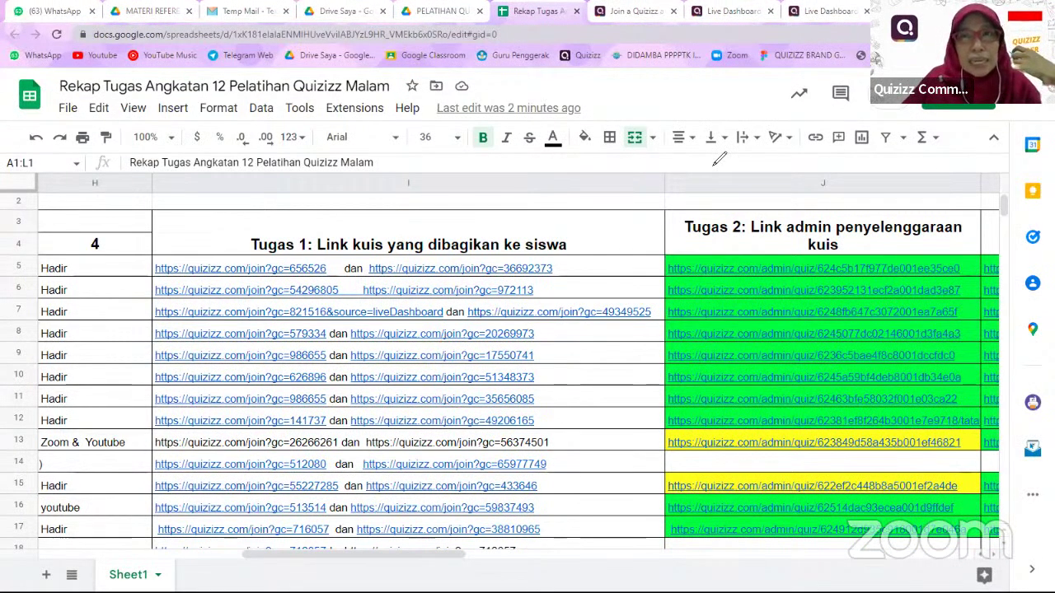
pyautogui.moveTo(544, 271)
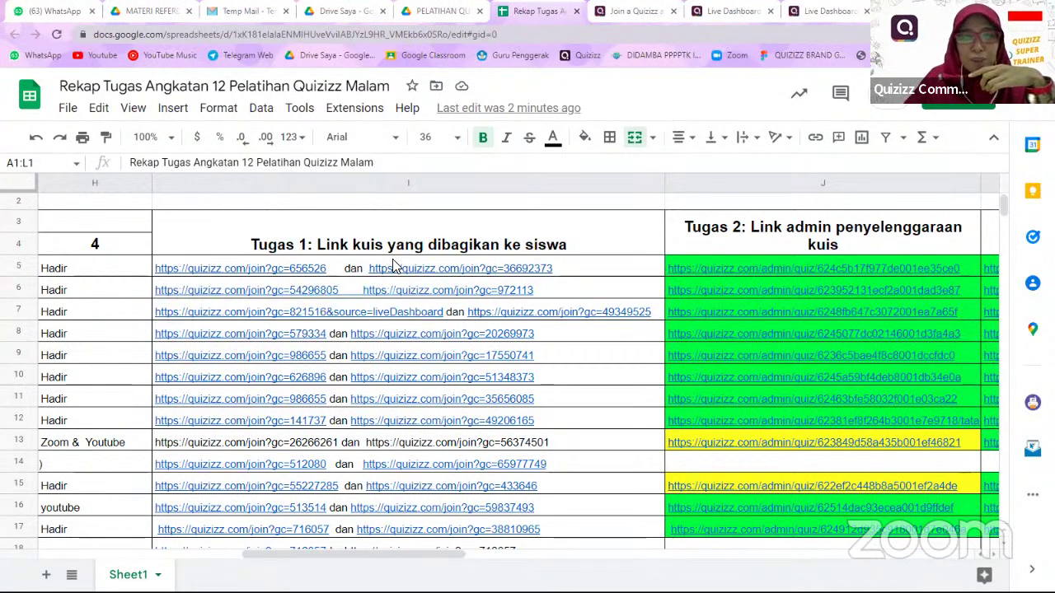
pyautogui.moveTo(394, 265)
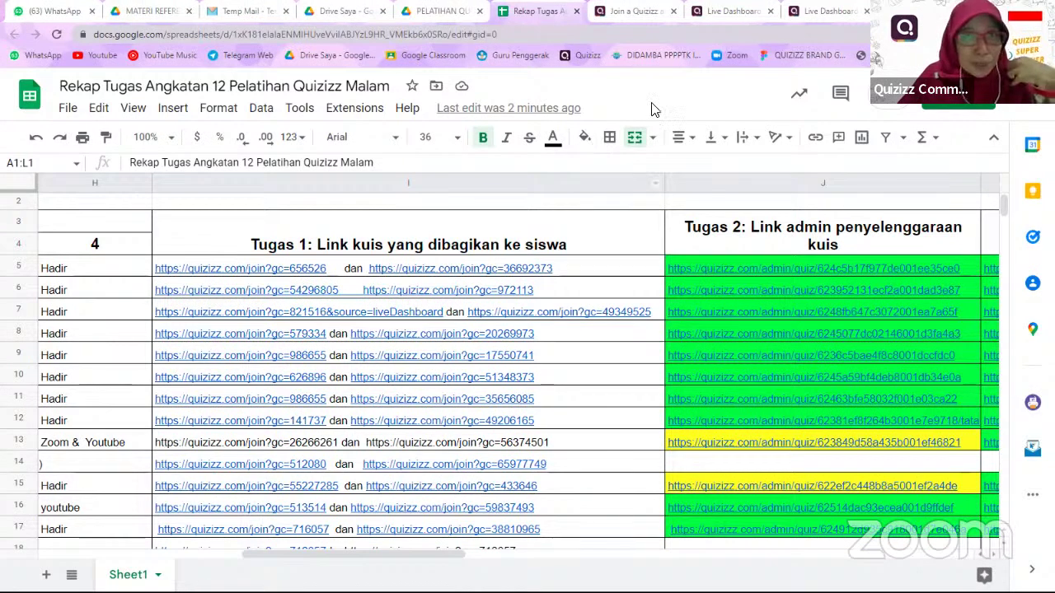
pyautogui.click(634, 14)
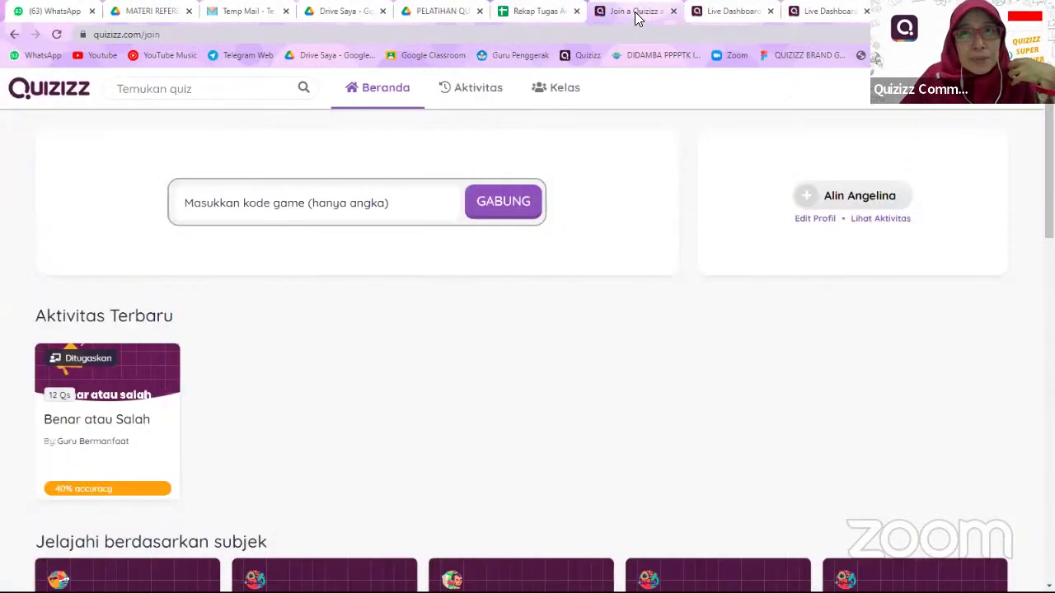
# - Return to the IPS Kelas 5 live lobby and end the quiz
pyautogui.click(733, 13)
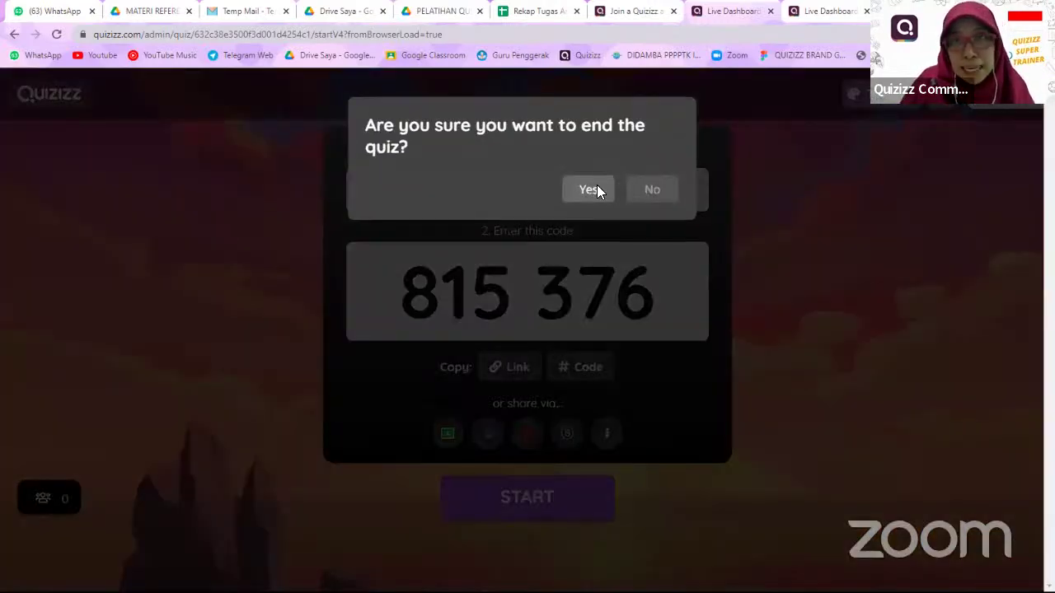
pyautogui.click(598, 192)
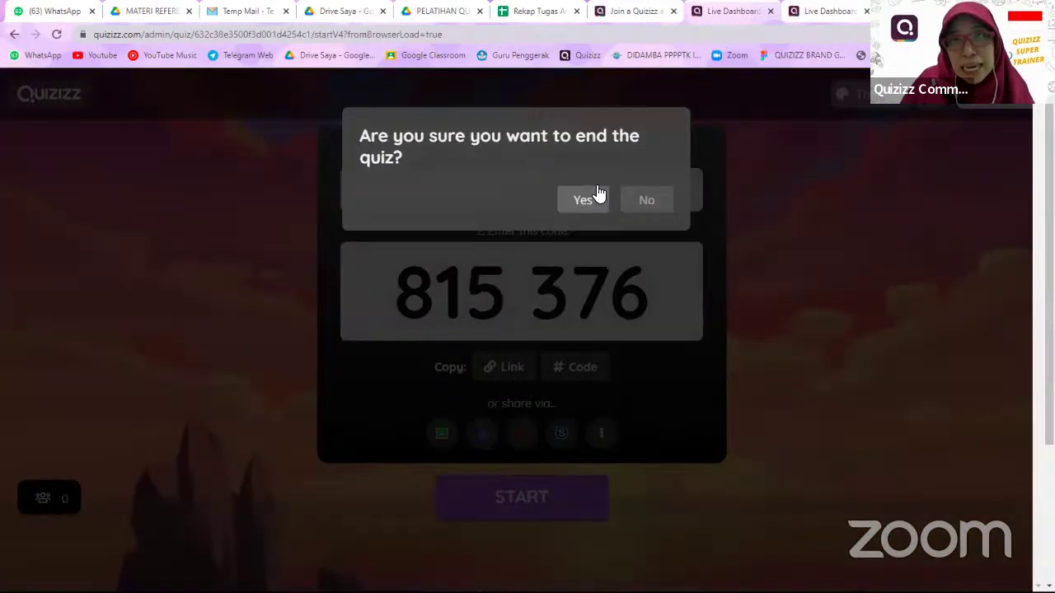
pyautogui.click(598, 193)
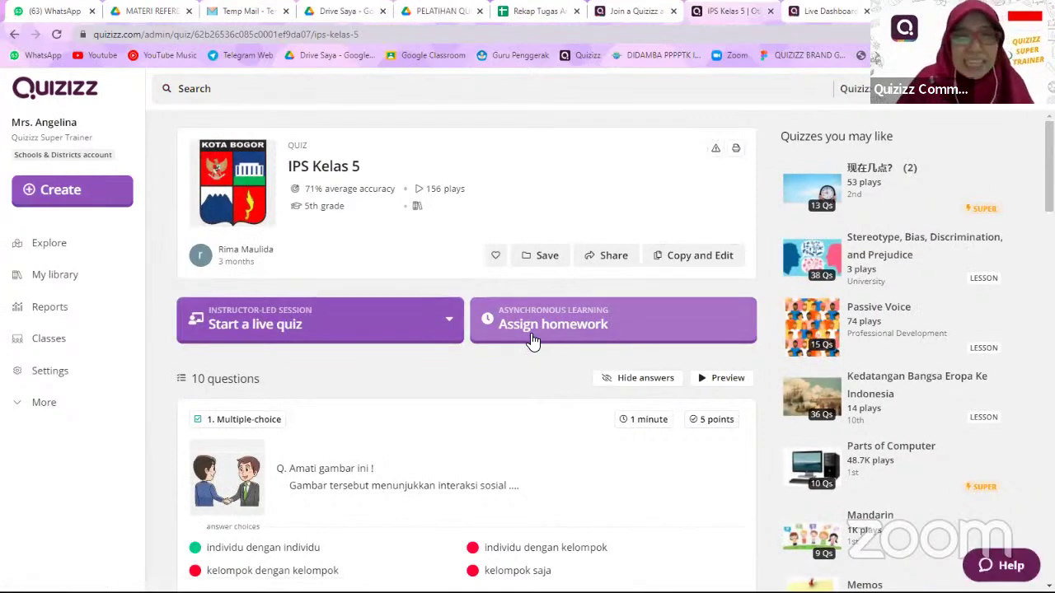
# - Open the homework setup for IPS Kelas 5, try the no-deadline option and browse the custom deadline calendar up to October 2022
pyautogui.click(569, 324)
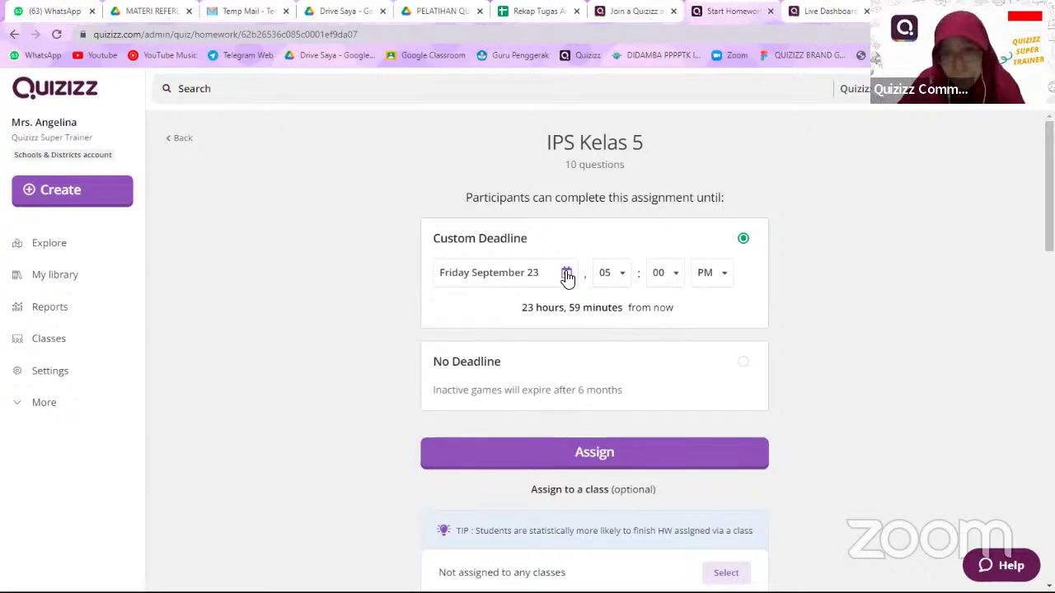
pyautogui.click(743, 365)
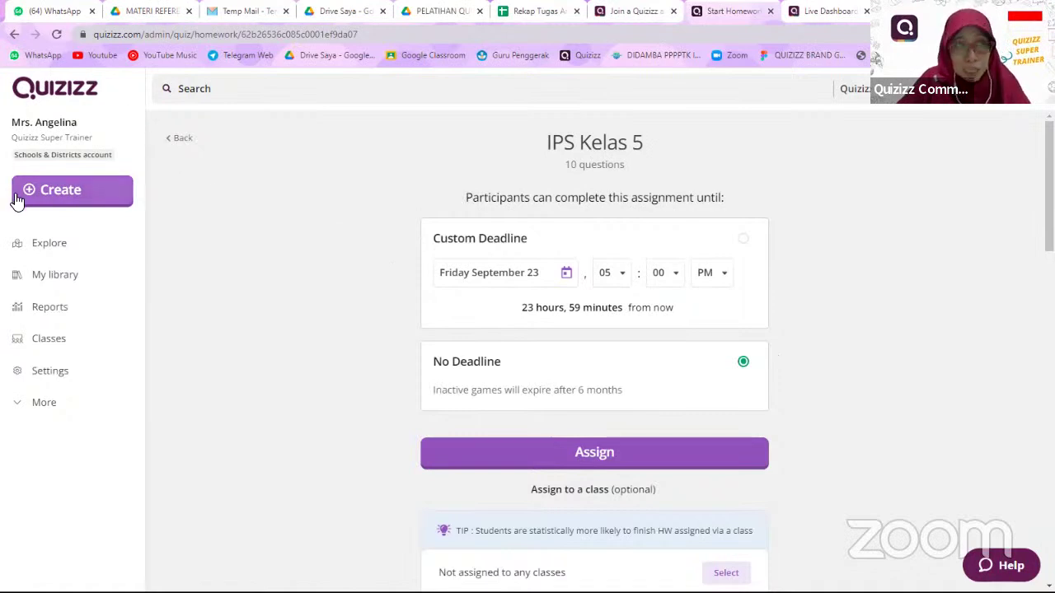
pyautogui.click(566, 275)
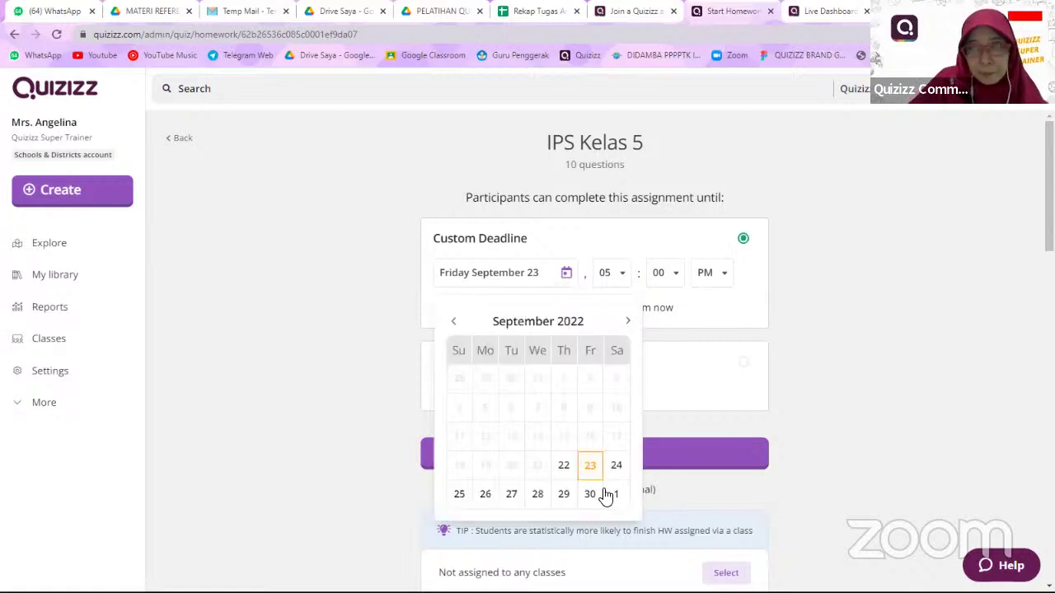
pyautogui.scroll(-1, 605, 495)
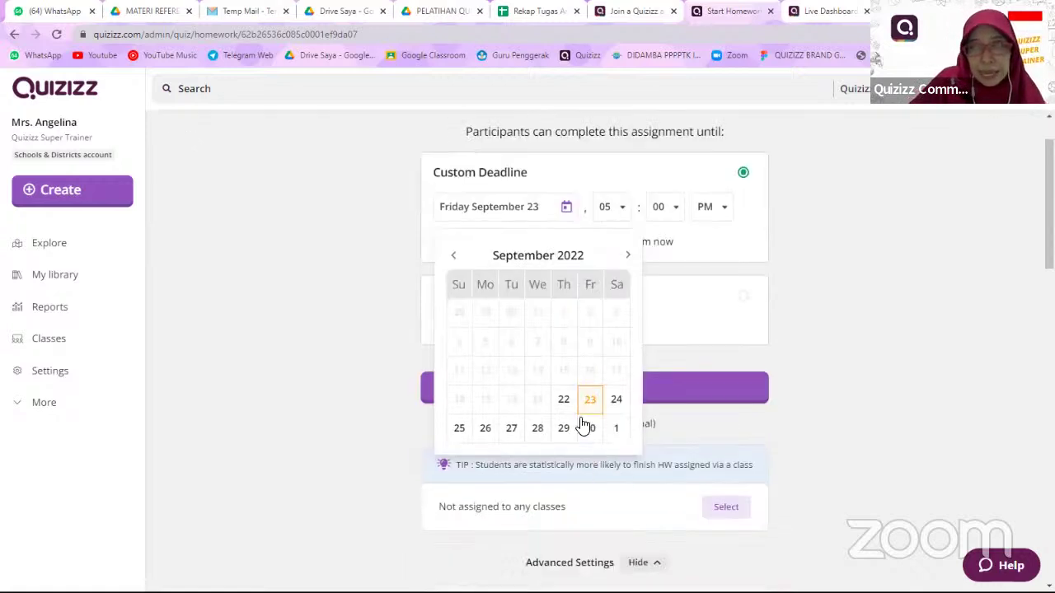
pyautogui.click(626, 258)
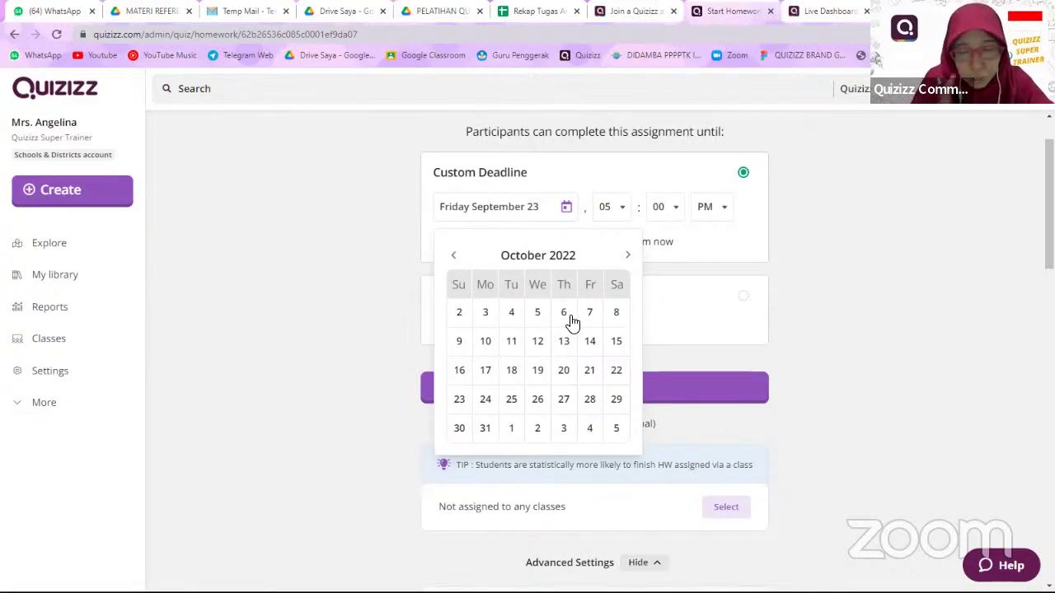
pyautogui.click(567, 212)
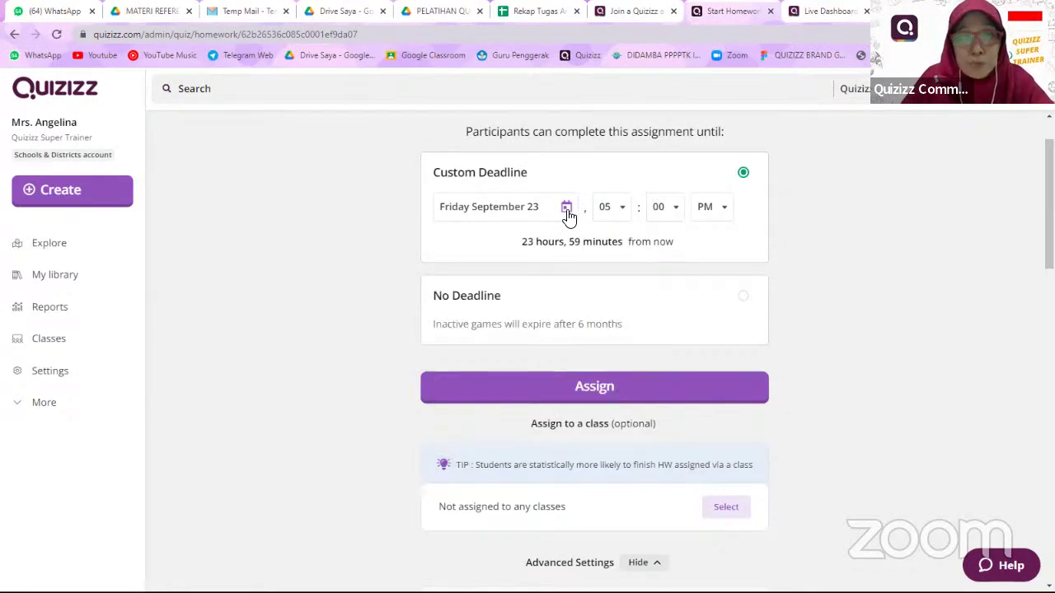
# - Assign the IPS Kelas 5 homework with no deadline, and mark and copy its join link for participants
pyautogui.click(743, 297)
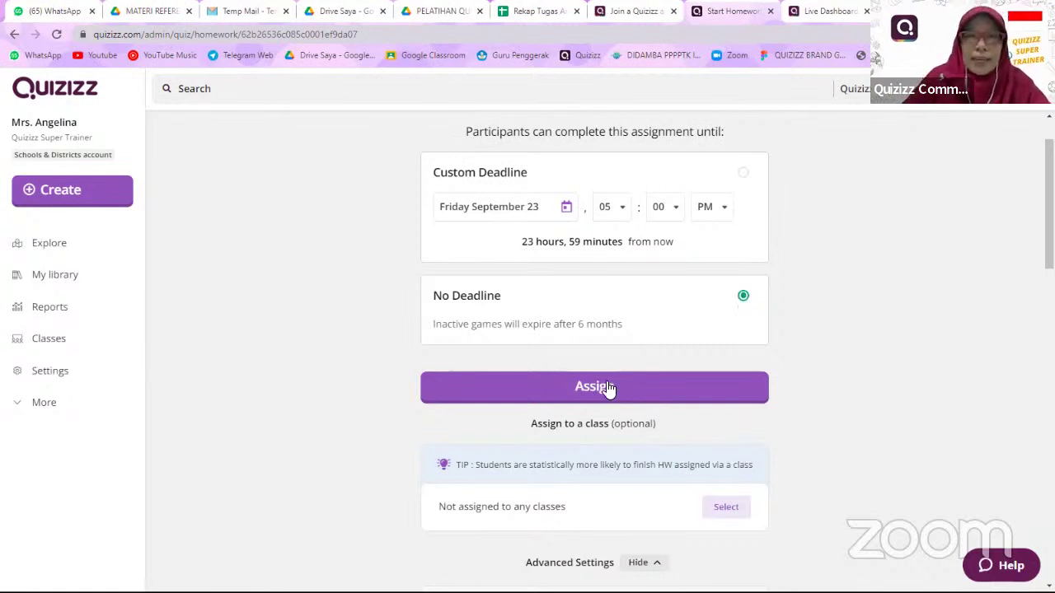
pyautogui.click(561, 398)
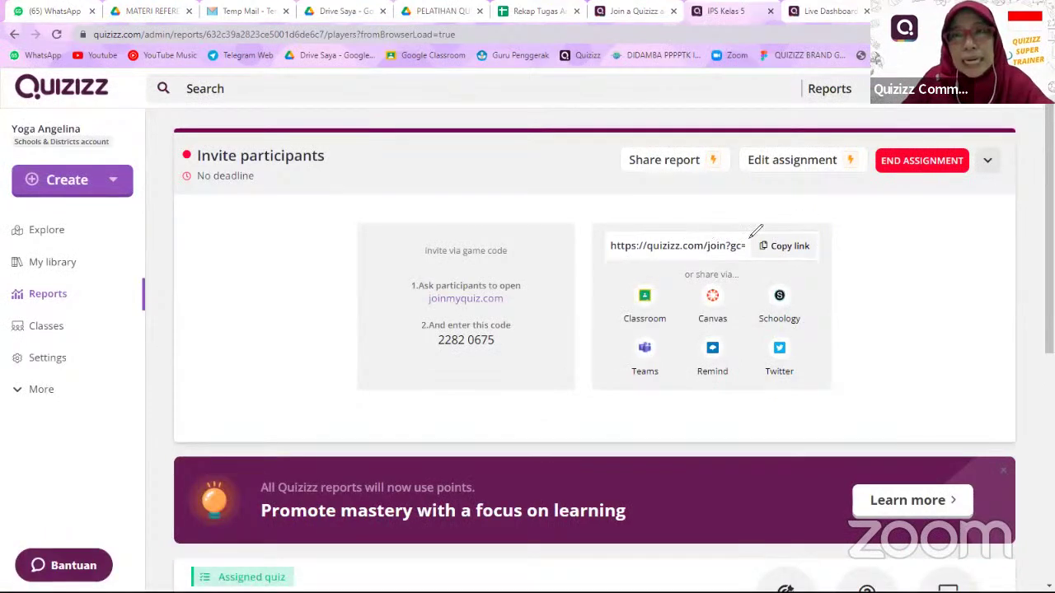
pyautogui.moveTo(801, 214)
pyautogui.mouseDown()
pyautogui.moveTo(764, 227)
pyautogui.moveTo(747, 255)
pyautogui.moveTo(765, 277)
pyautogui.moveTo(834, 285)
pyautogui.moveTo(857, 238)
pyautogui.moveTo(796, 211)
pyautogui.mouseUp()
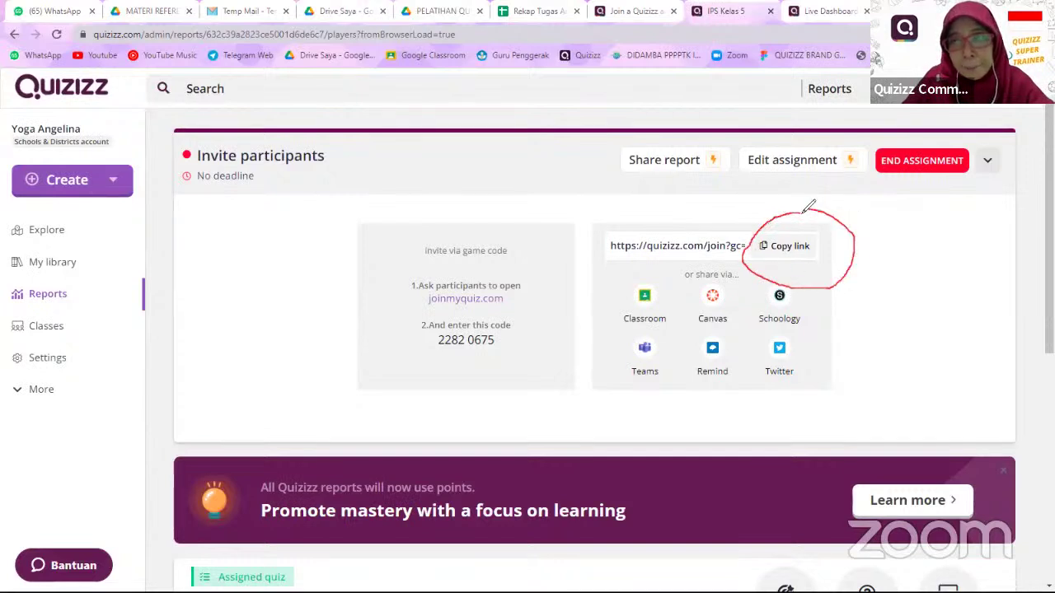
pyautogui.moveTo(475, 331)
pyautogui.mouseDown()
pyautogui.moveTo(731, 259)
pyautogui.moveTo(718, 295)
pyautogui.mouseUp()
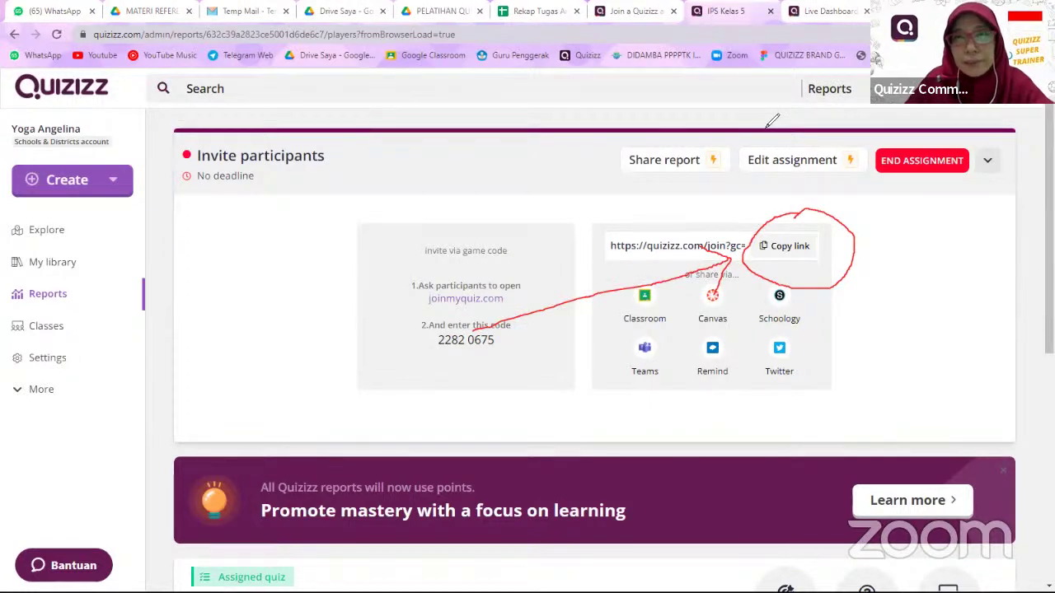
pyautogui.click(801, 250)
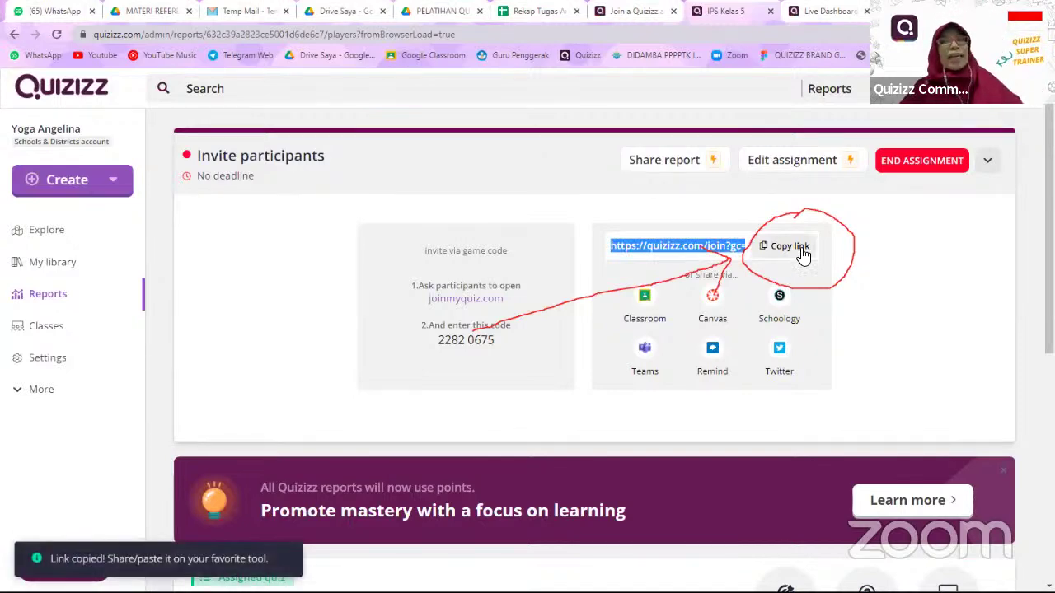
# - In the Rekap Tugas spreadsheet, replace the Tugas 1 links in cell I5 with the copied homework join link
pyautogui.click(529, 13)
pyautogui.scroll(-3, 304, 398)
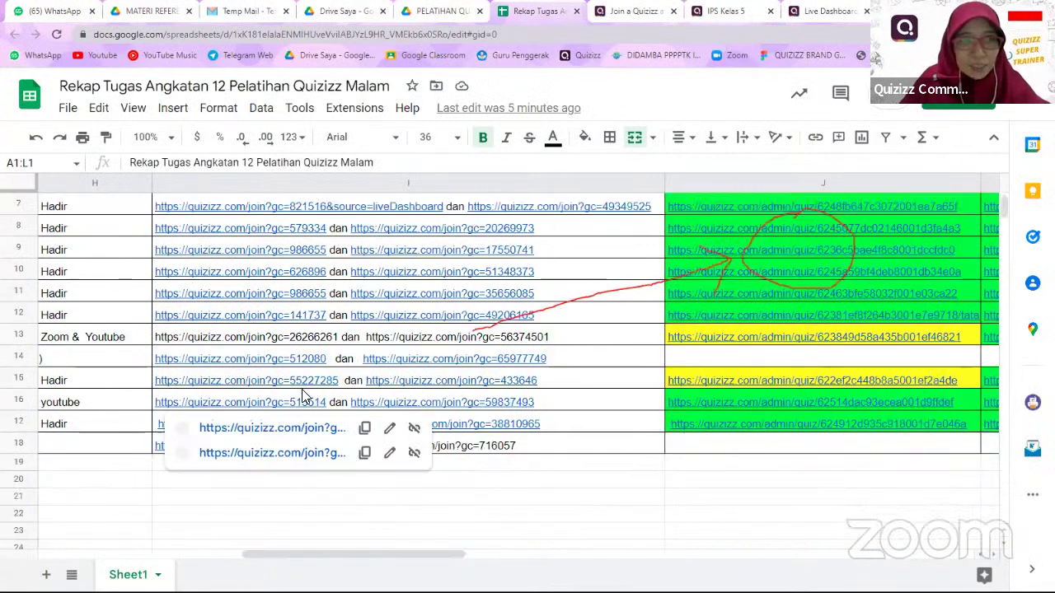
pyautogui.click(501, 472)
pyautogui.scroll(5, 501, 471)
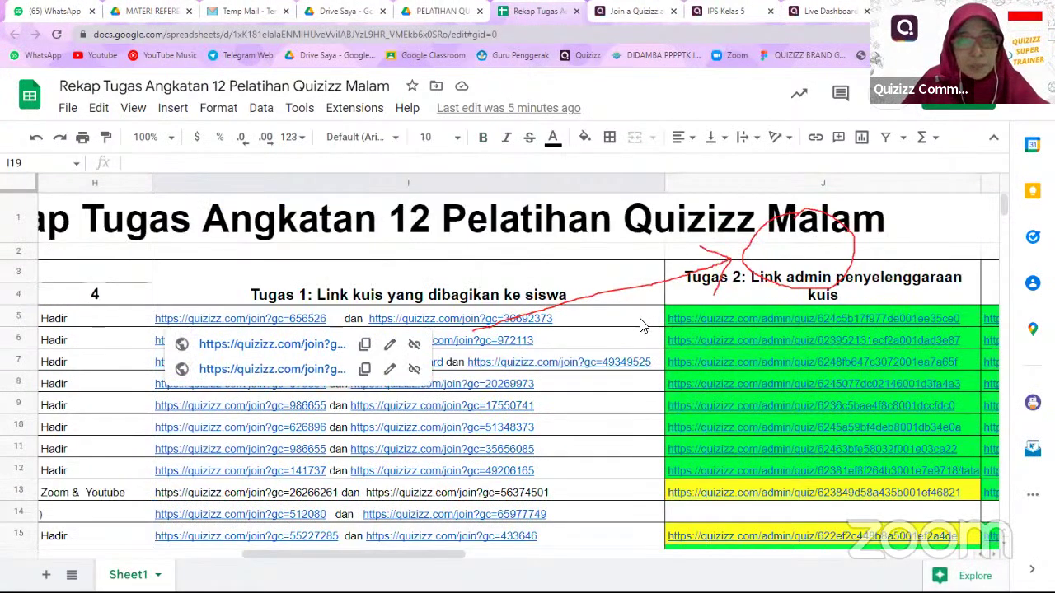
pyautogui.click(643, 324)
pyautogui.press('Delete')
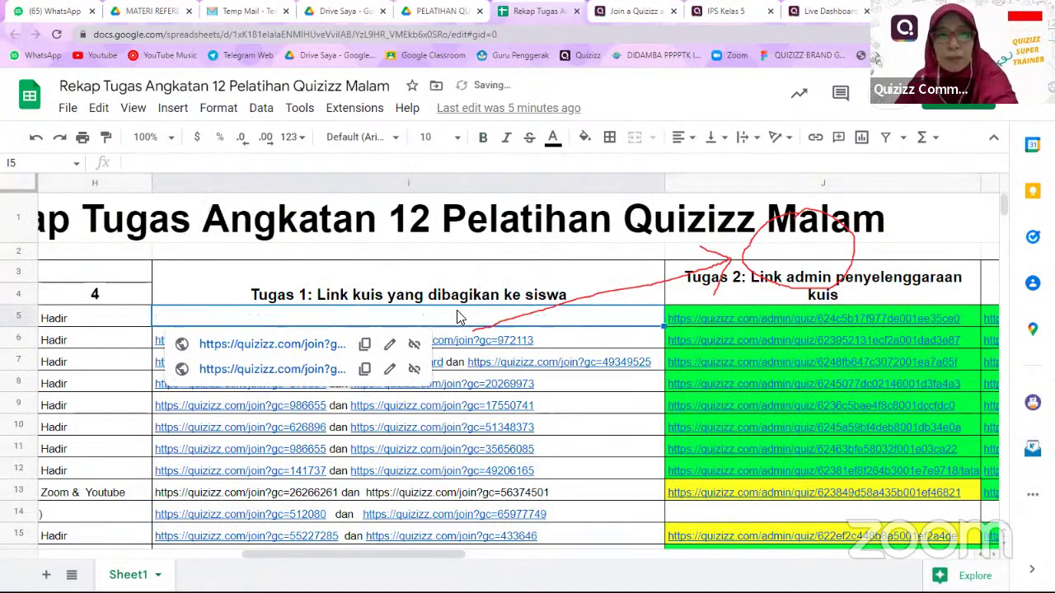
pyautogui.rightClick(338, 321)
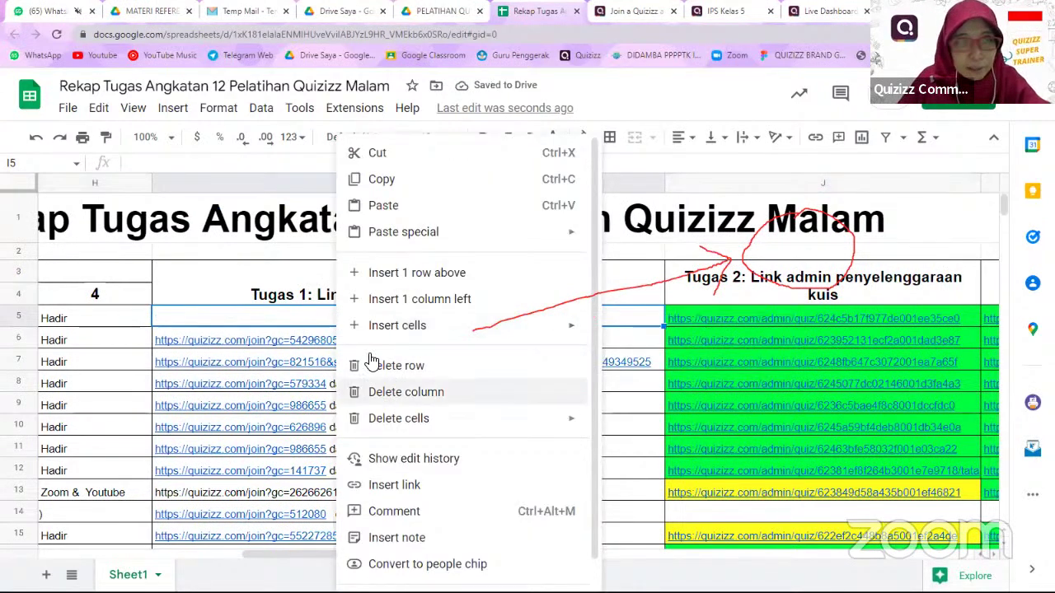
pyautogui.click(407, 206)
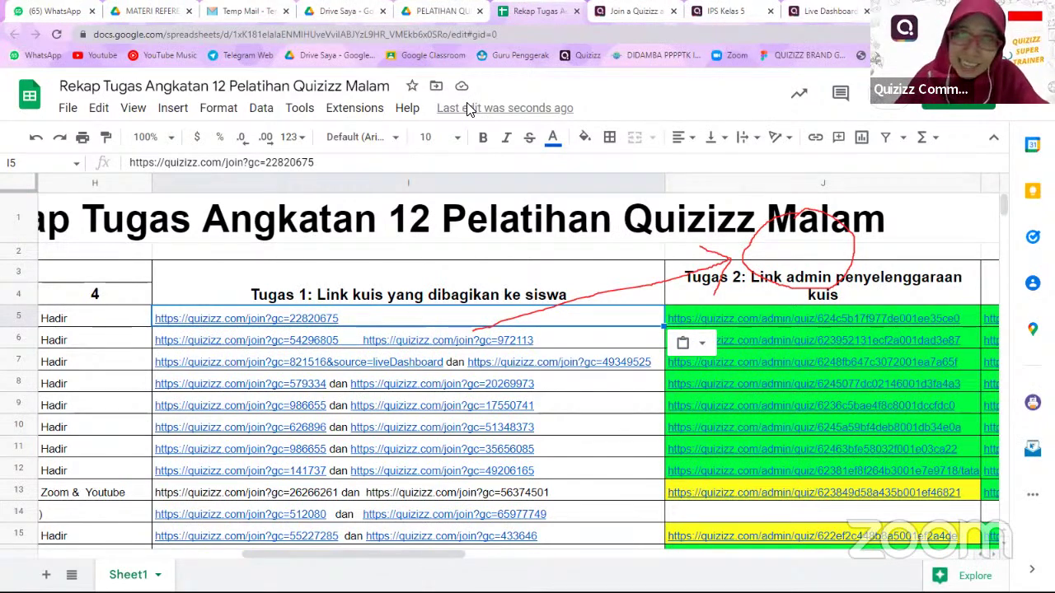
# - Return to Quizizz and open the Kenali Gurumu quiz from My library
pyautogui.click(633, 11)
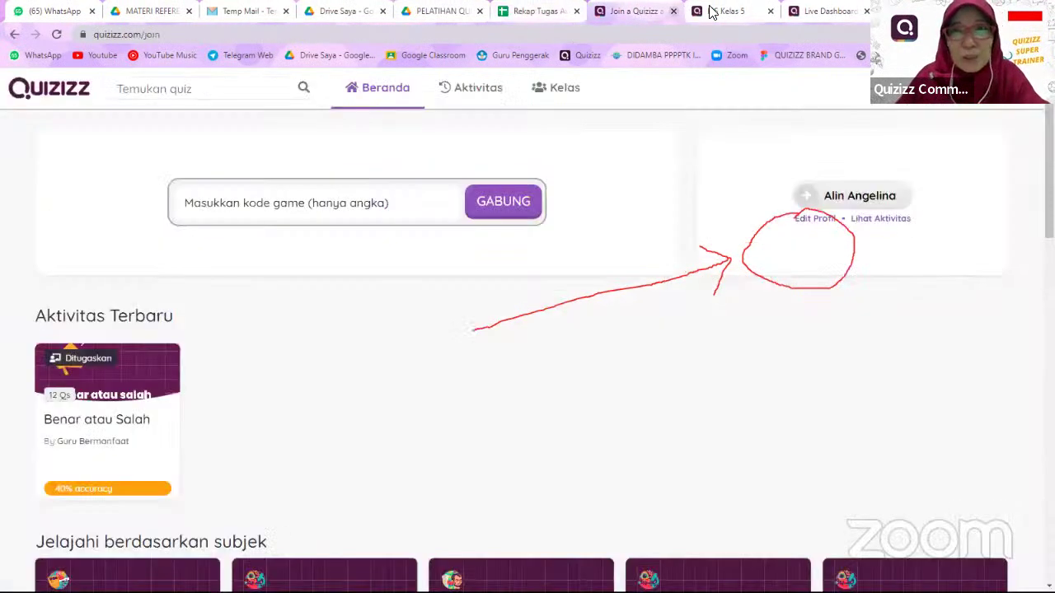
pyautogui.click(711, 12)
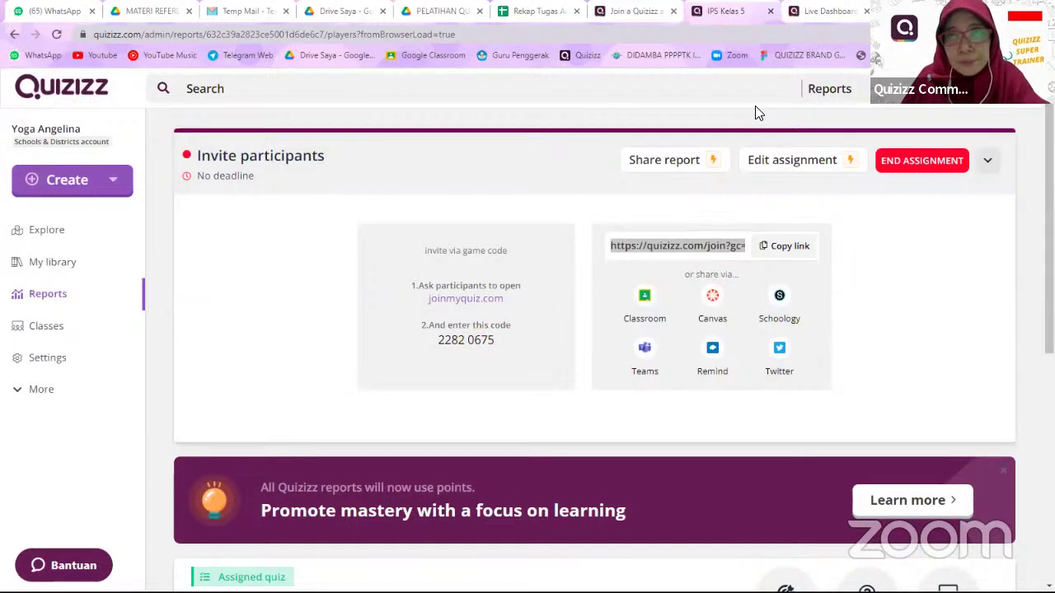
pyautogui.click(57, 268)
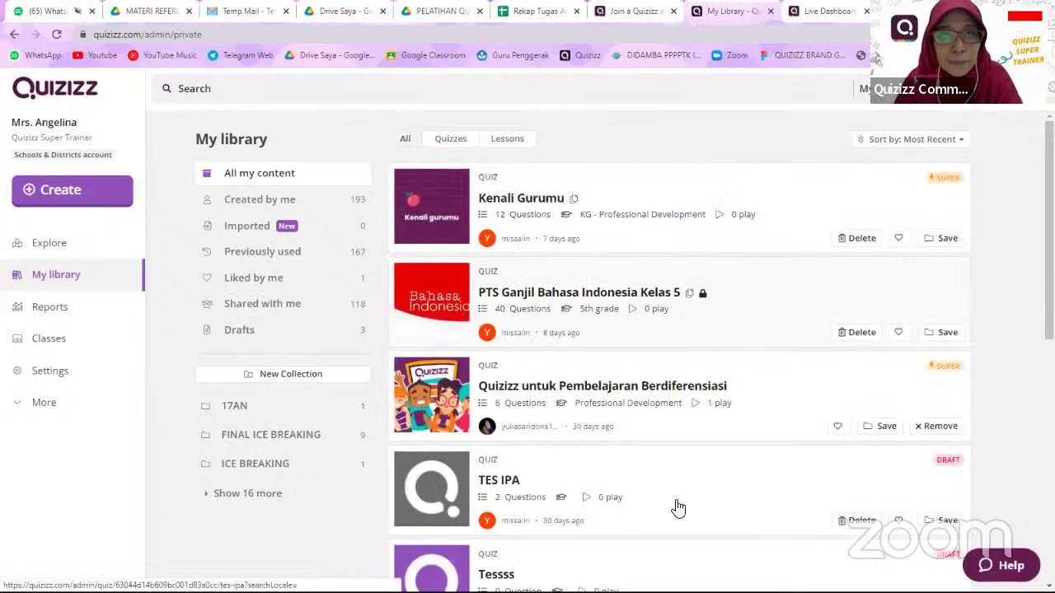
pyautogui.click(805, 198)
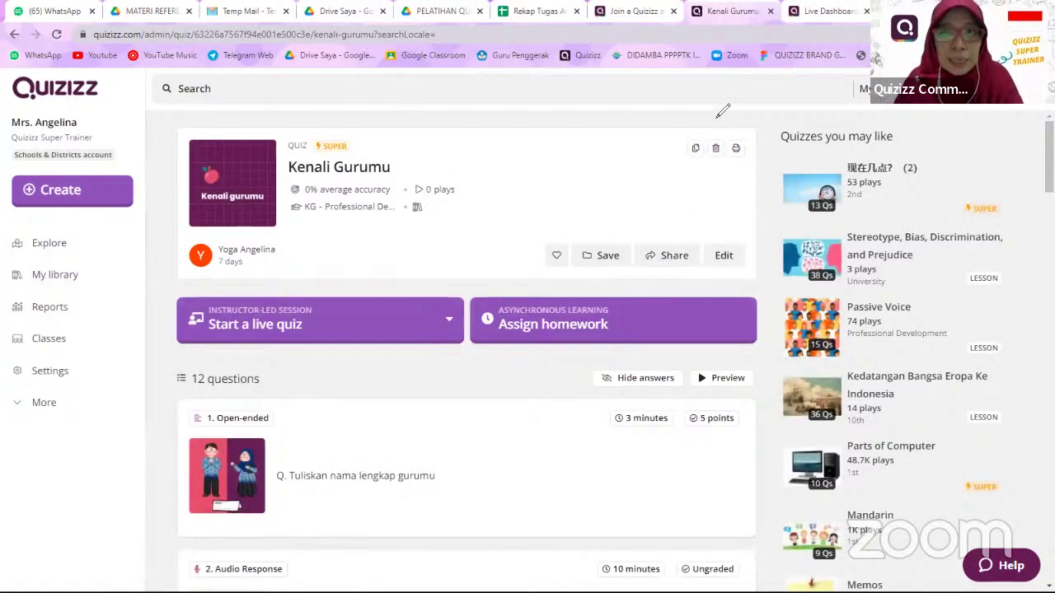
# - Mark the sharing and homework assignment options on the Kenali Gurumu quiz page with freehand annotations
pyautogui.moveTo(669, 221)
pyautogui.mouseDown()
pyautogui.moveTo(624, 244)
pyautogui.moveTo(632, 265)
pyautogui.moveTo(711, 218)
pyautogui.moveTo(672, 211)
pyautogui.mouseUp()
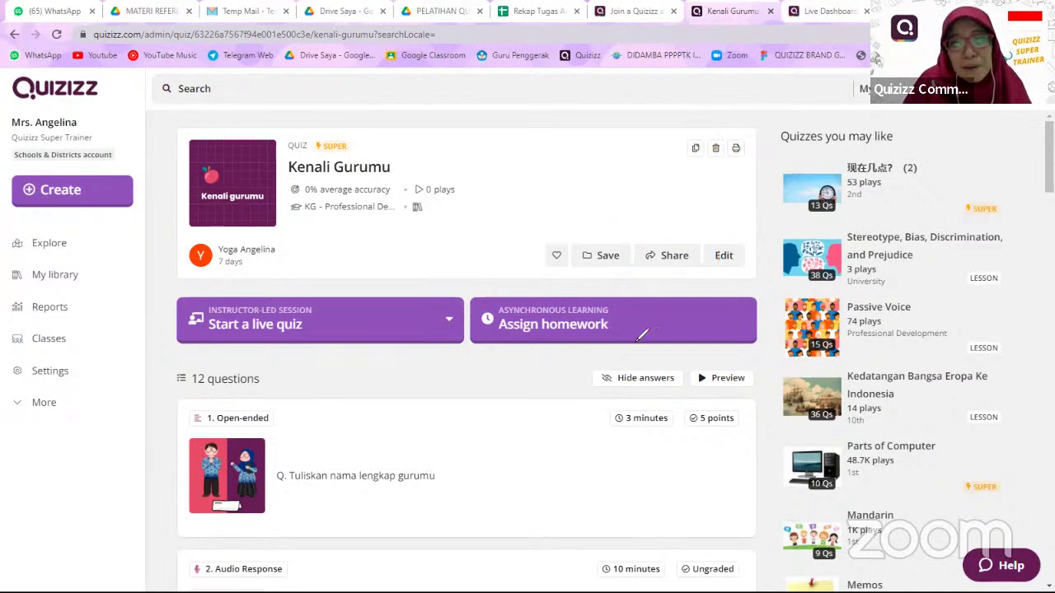
pyautogui.moveTo(654, 298)
pyautogui.mouseDown()
pyautogui.moveTo(483, 314)
pyautogui.moveTo(626, 356)
pyautogui.mouseUp()
pyautogui.moveTo(617, 288); pyautogui.dragTo(620, 354)
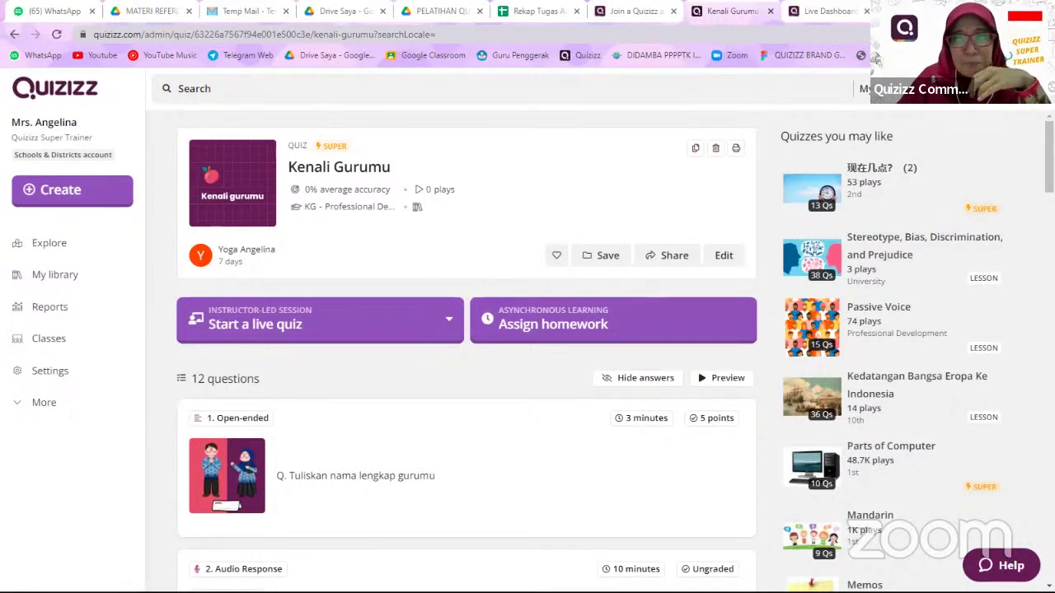
# - Switch back to the Rekap Tugas spreadsheet to show the Tugas 1 link cell
pyautogui.click(544, 10)
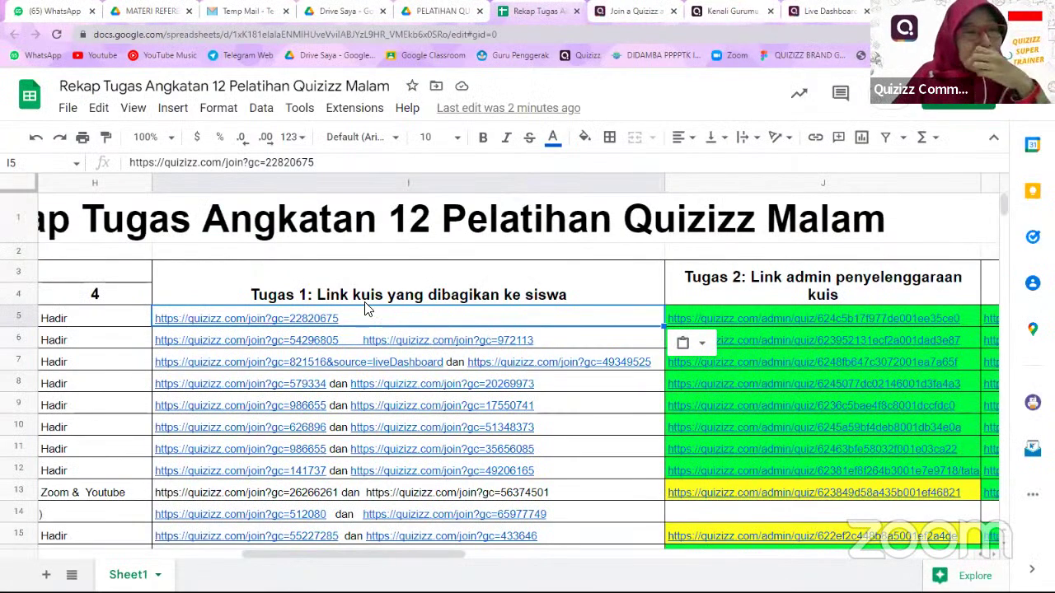